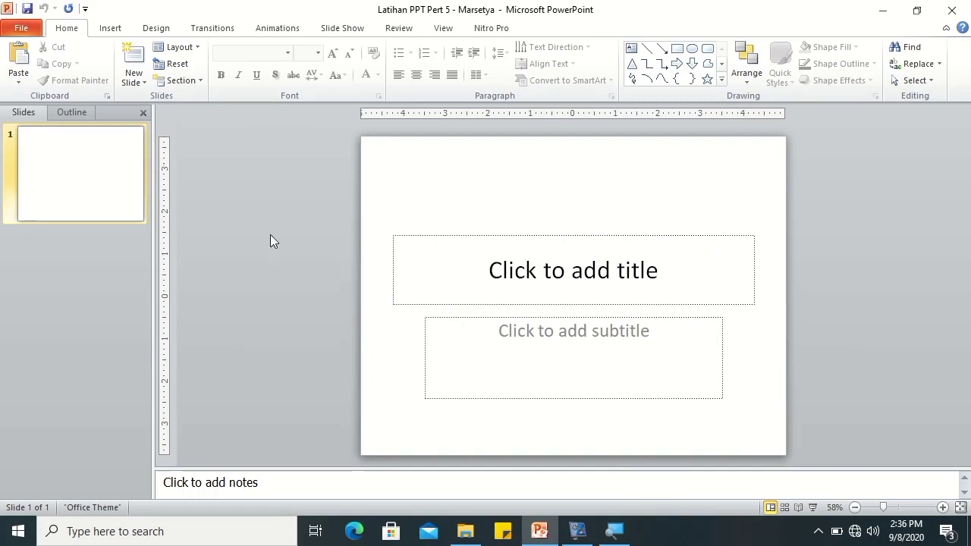
# Type 'Table and Chart' as the slide title and the author's name as the subtitle
pyautogui.click(524, 276)
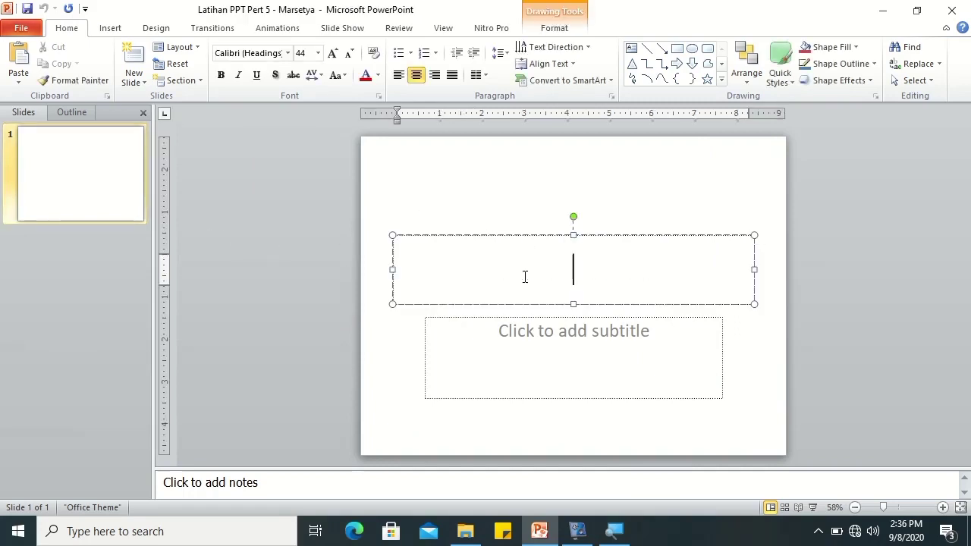
pyautogui.write('Tab')
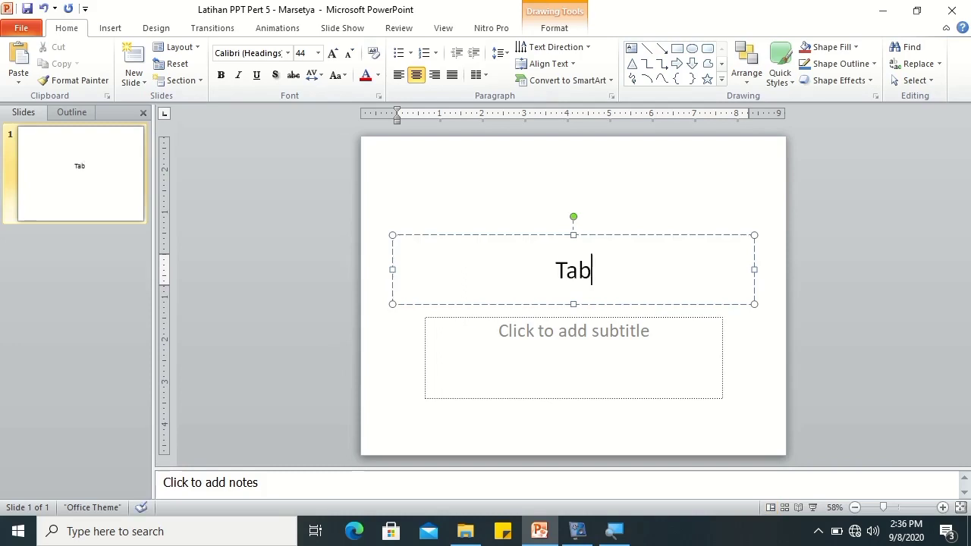
pyautogui.write('le a')
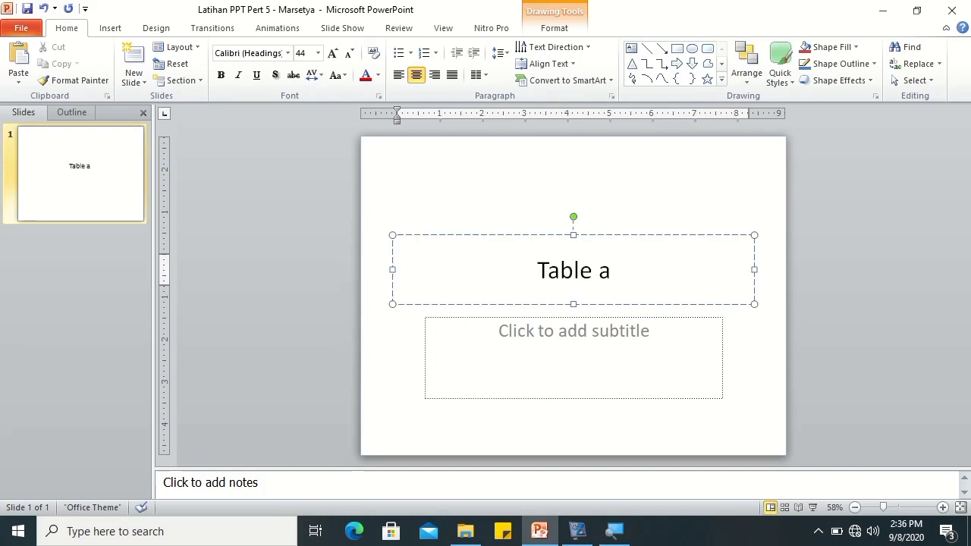
pyautogui.write('nd Chart')
pyautogui.click(538, 348)
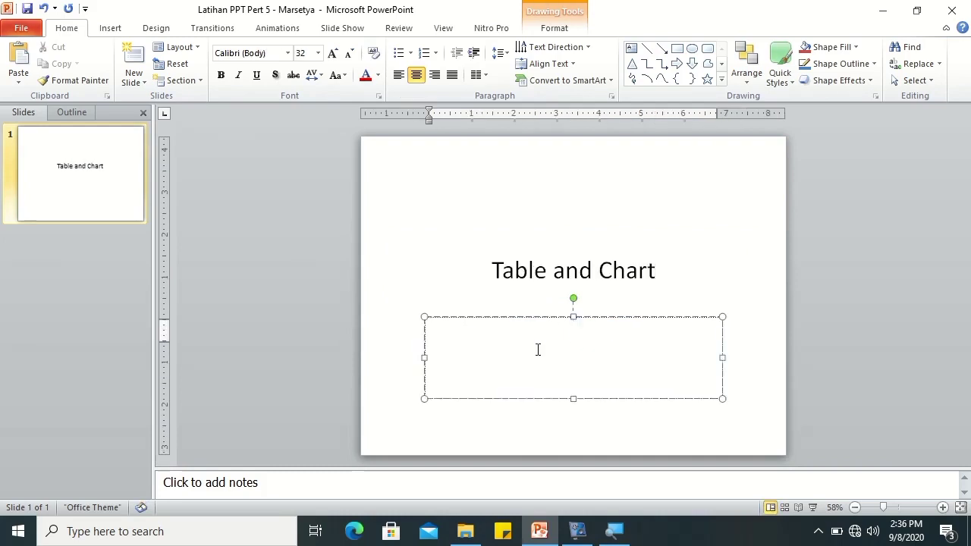
pyautogui.write('Marse')
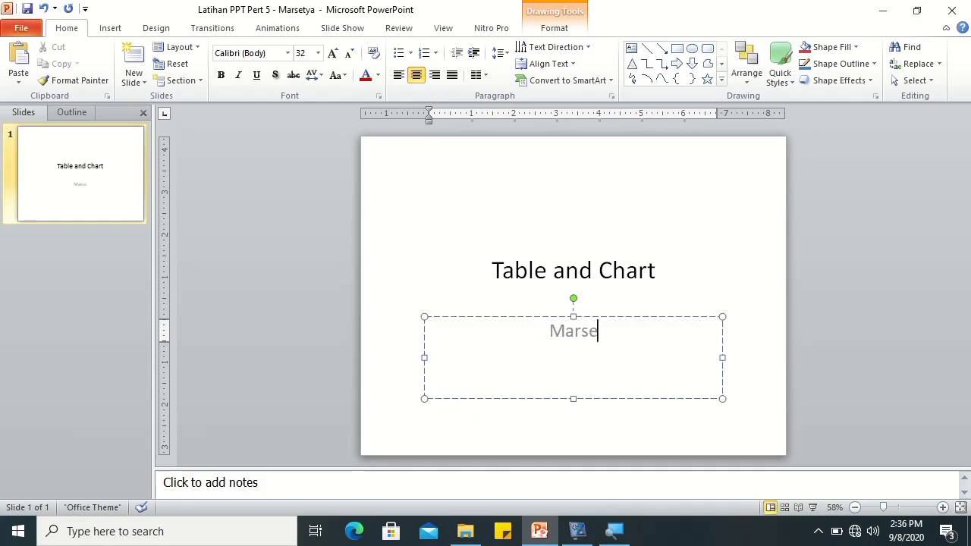
pyautogui.write('tya')
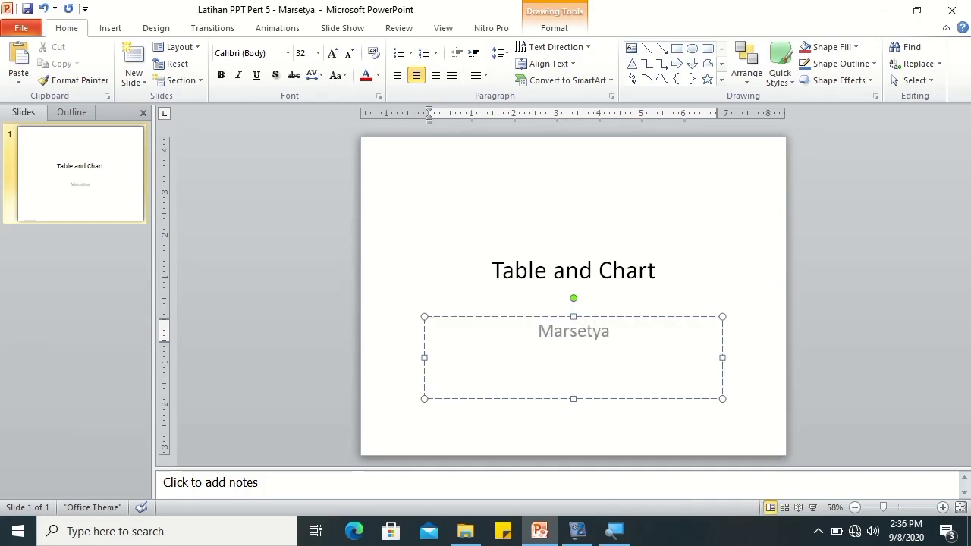
# Set the subtitle name's font colour to black
pyautogui.click(602, 292)
pyautogui.click(578, 332)
pyautogui.doubleClick(579, 331)
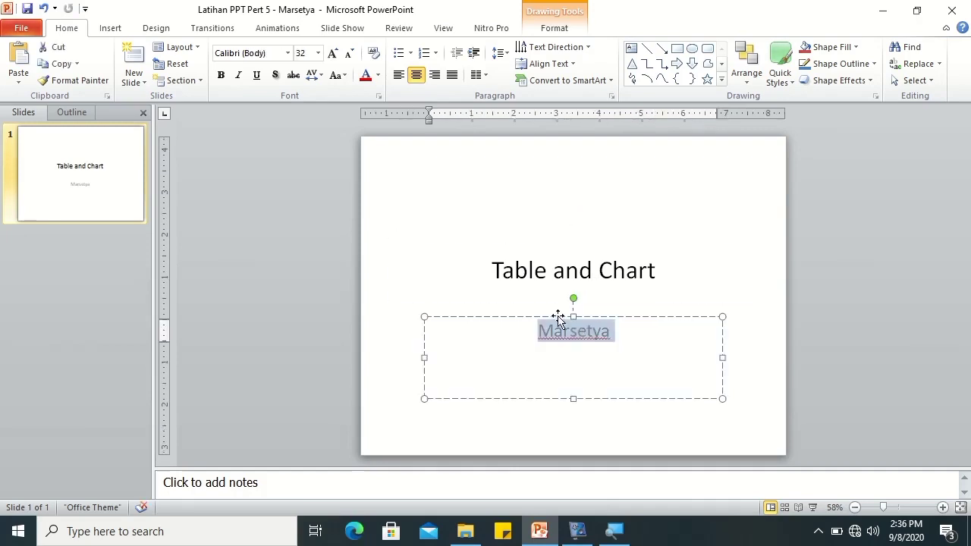
pyautogui.click(378, 76)
pyautogui.click(379, 101)
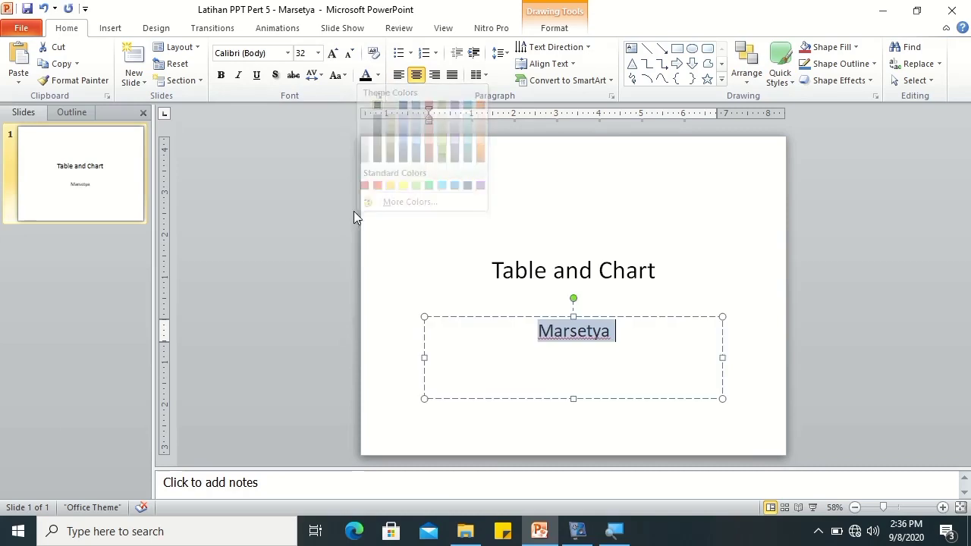
pyautogui.click(118, 267)
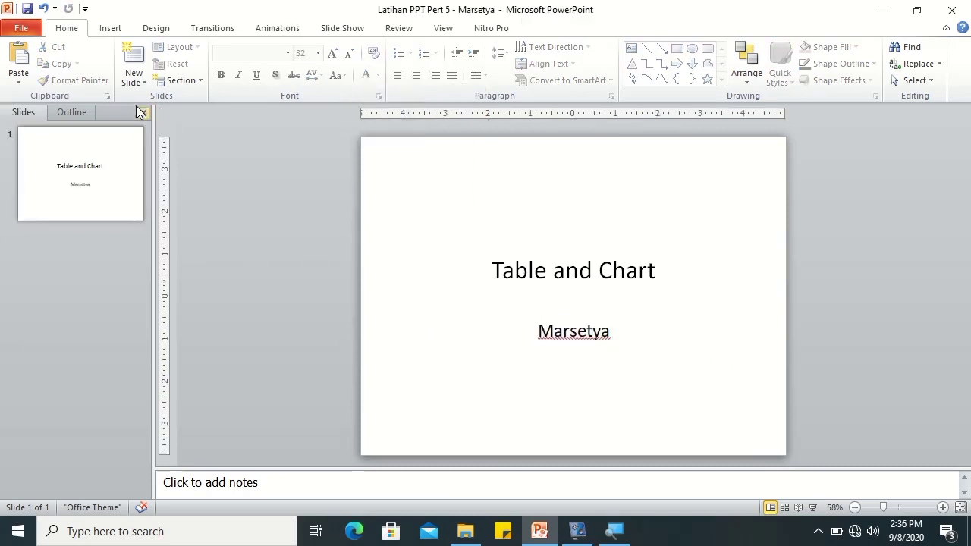
# Add slide 2 with the Title and Content layout from the New Slide dropdown
pyautogui.click(145, 82)
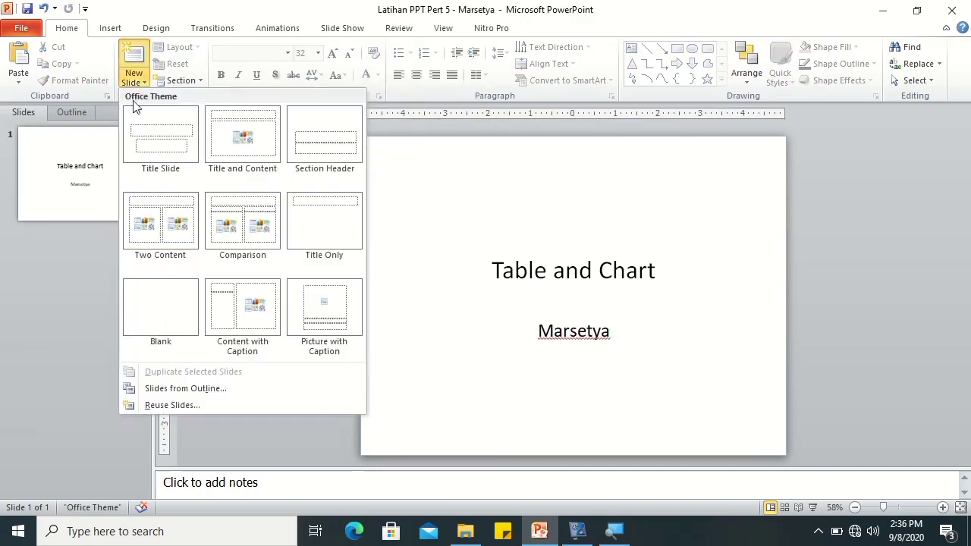
pyautogui.click(238, 154)
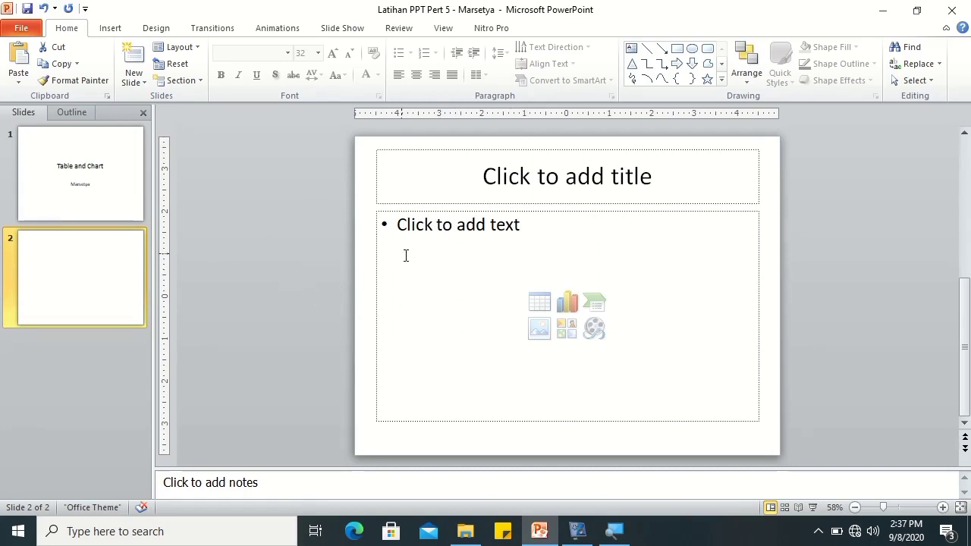
# Cancel the Insert Table dialog and use the Insert tab's Table size grid instead
pyautogui.click(537, 306)
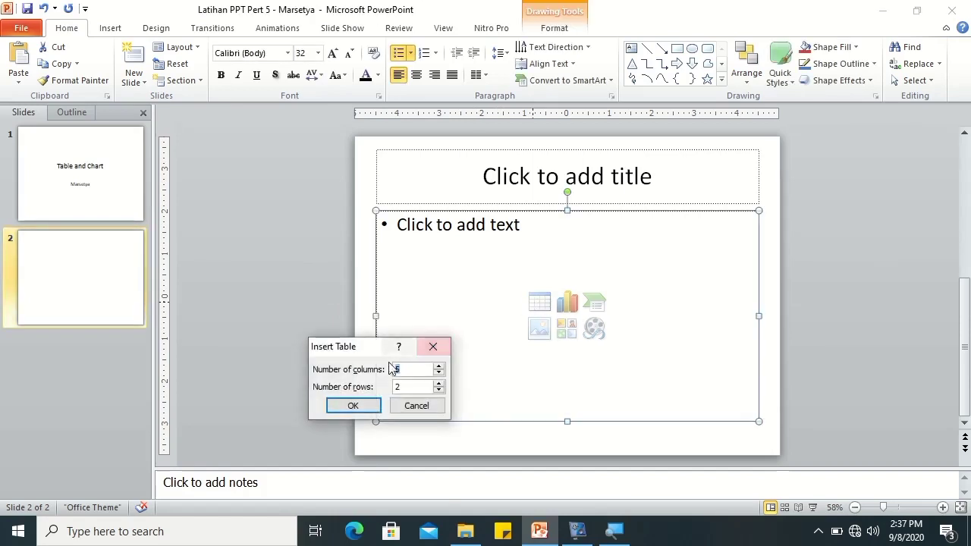
pyautogui.moveTo(350, 356); pyautogui.dragTo(355, 306)
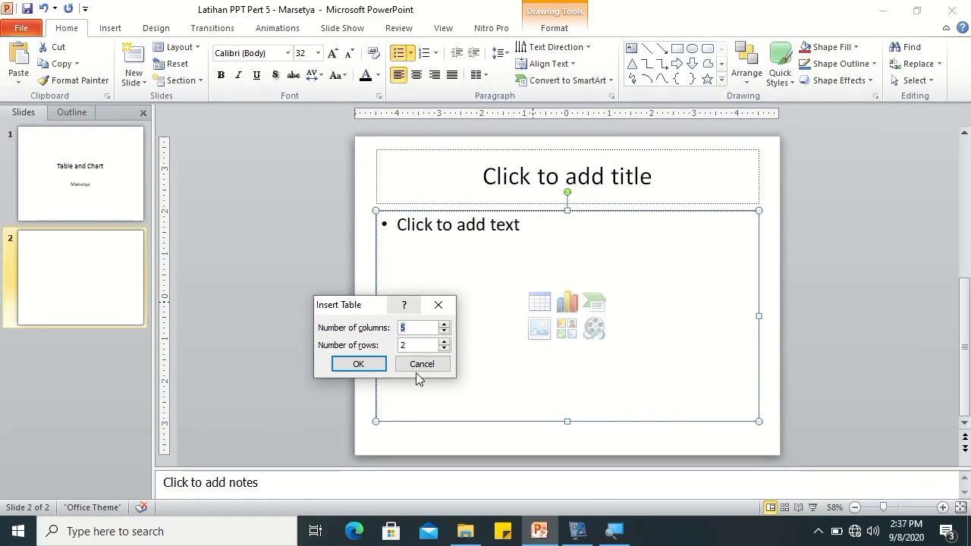
pyautogui.click(422, 365)
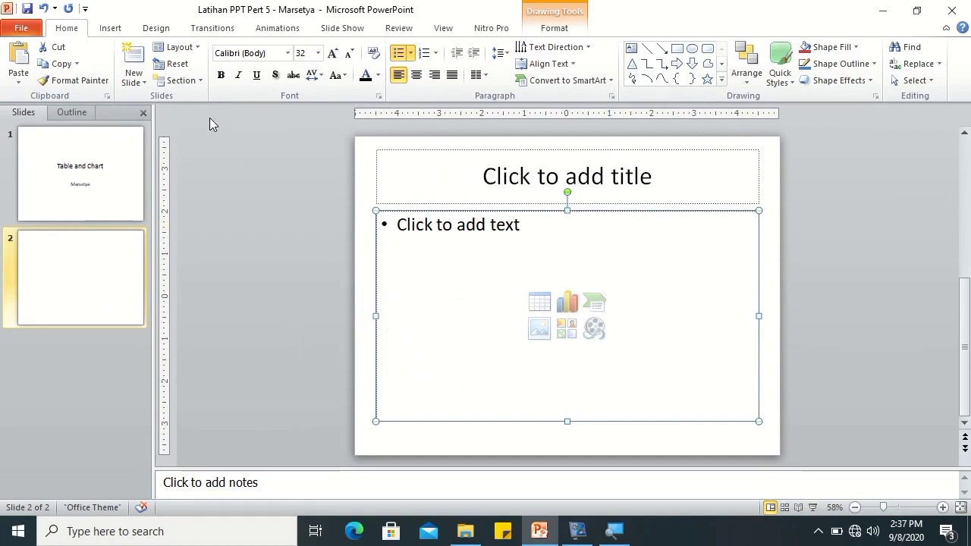
pyautogui.click(110, 29)
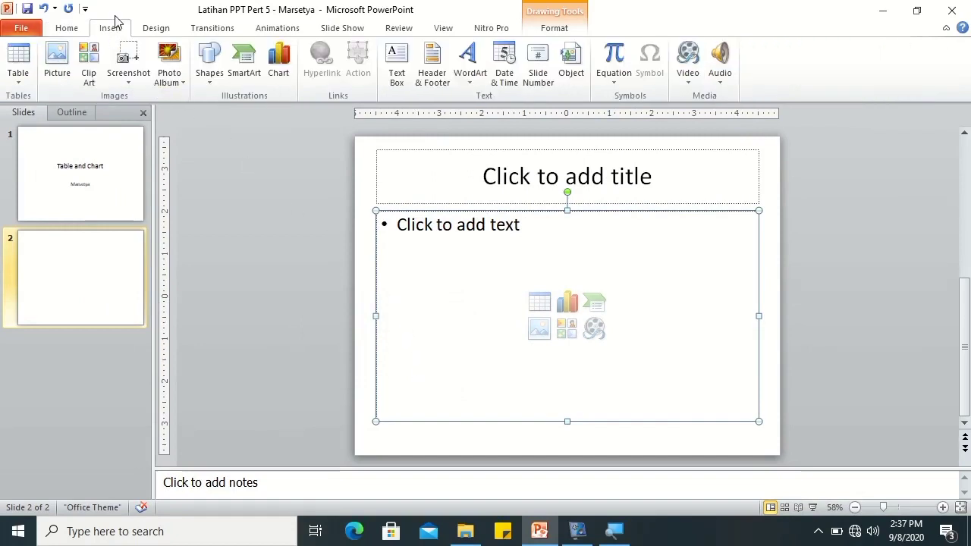
pyautogui.click(17, 80)
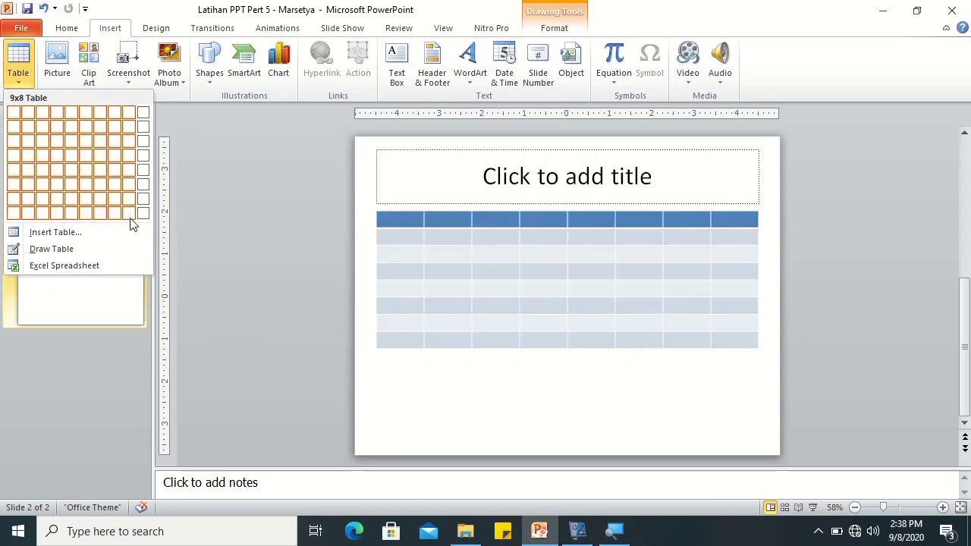
pyautogui.click(65, 239)
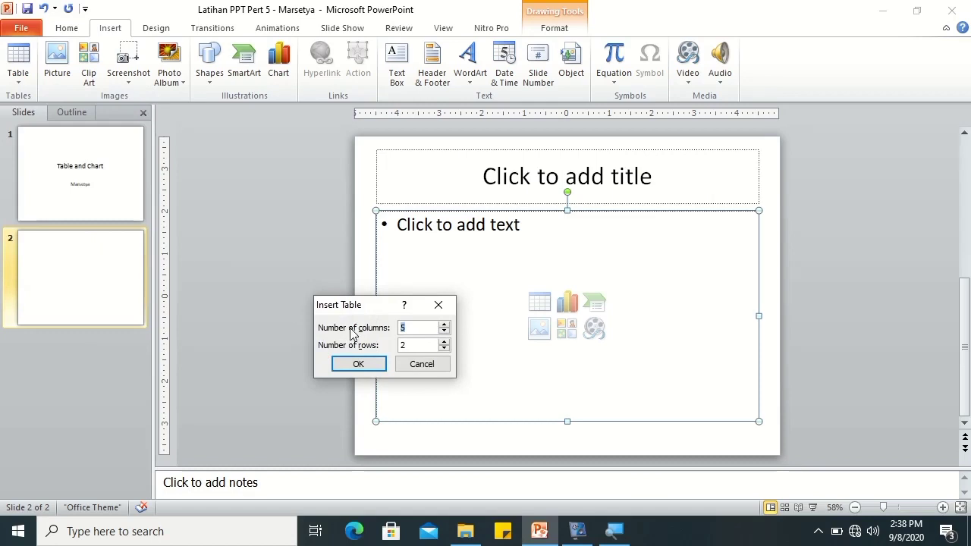
pyautogui.click(405, 364)
pyautogui.click(15, 75)
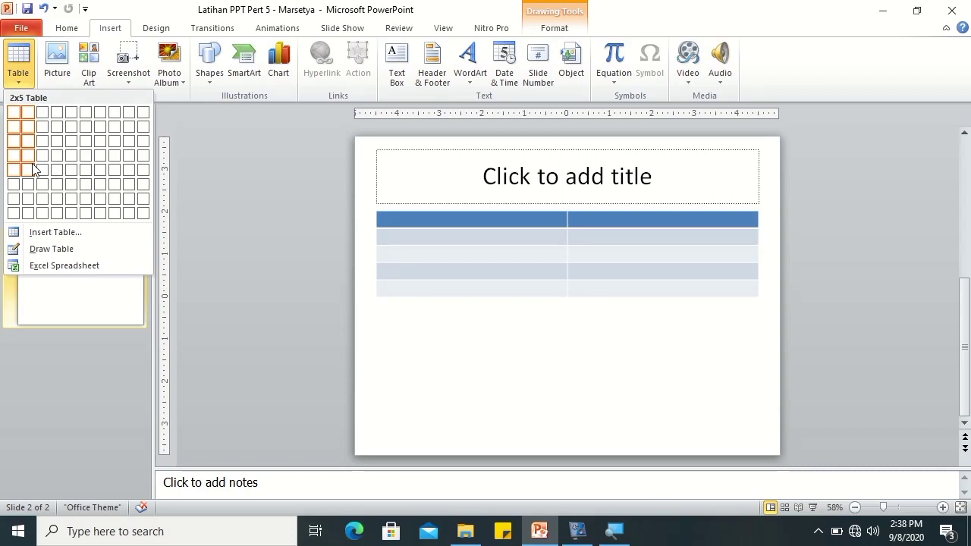
# Insert a 4-column, 5-row table and format its text as Times New Roman, 22 pt
pyautogui.click(34, 167)
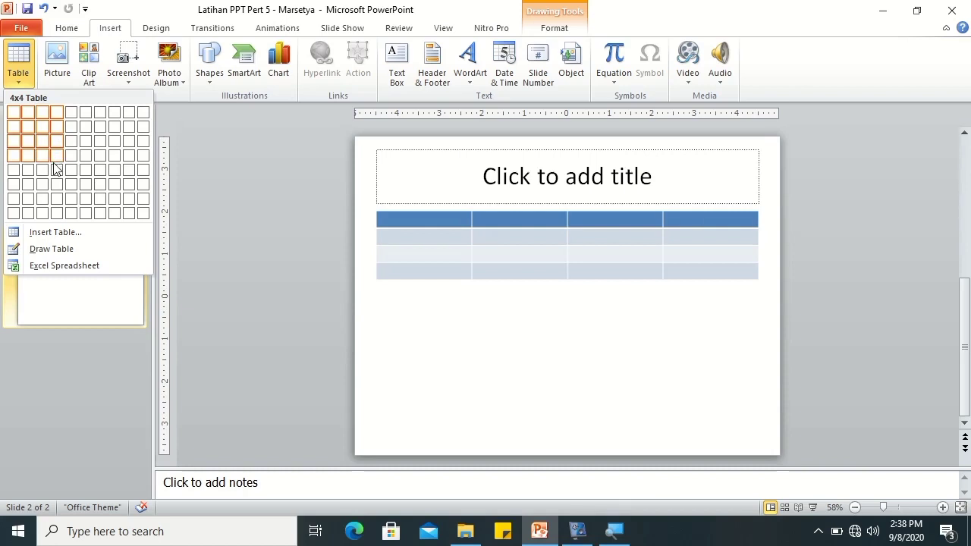
pyautogui.click(57, 182)
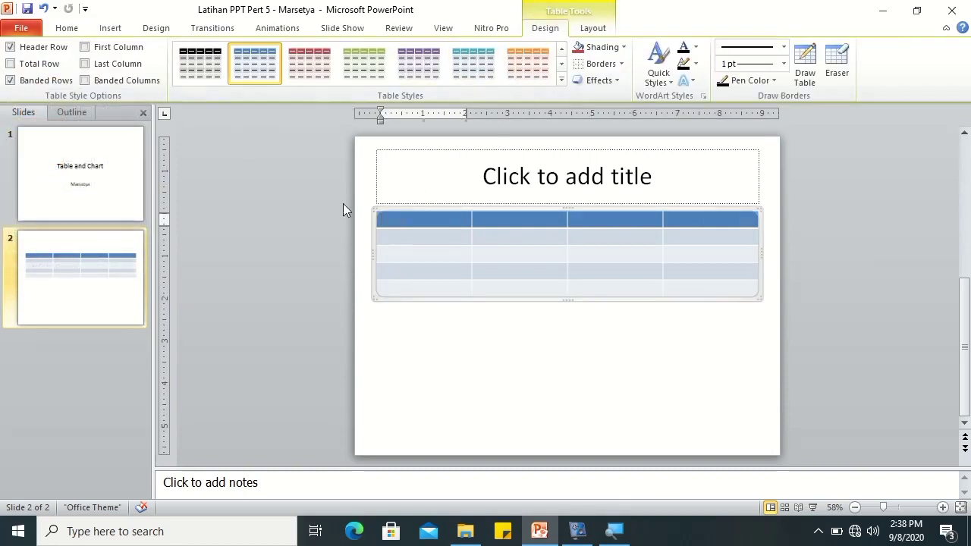
pyautogui.click(66, 28)
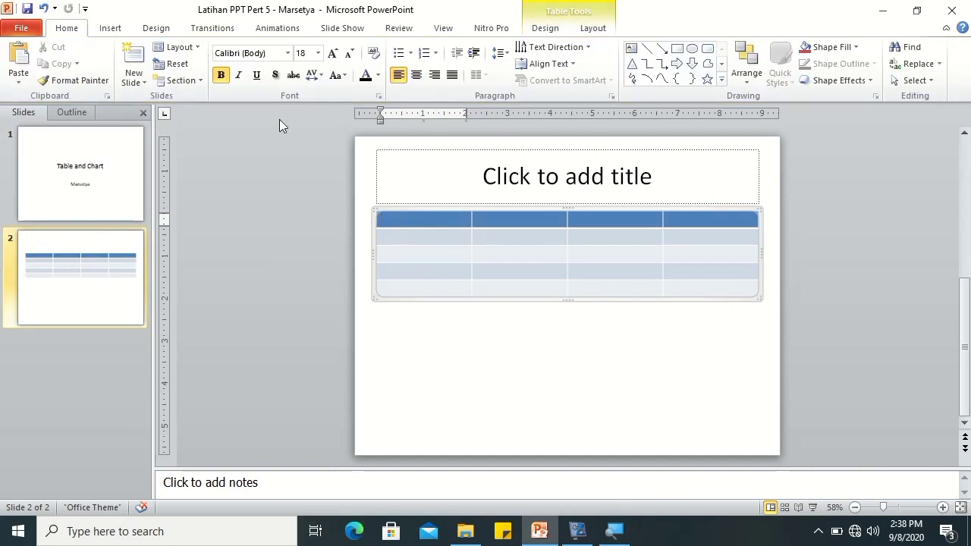
pyautogui.click(377, 211)
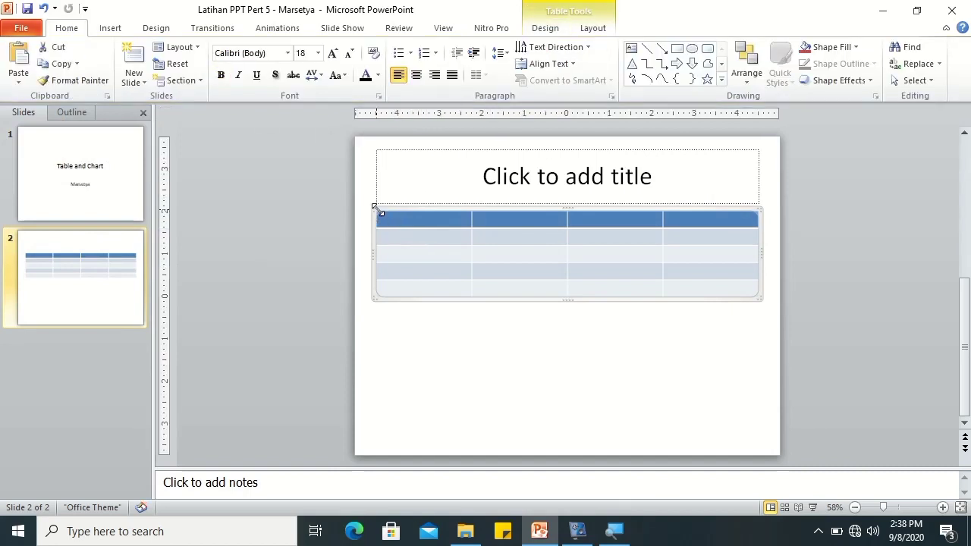
pyautogui.click(269, 53)
pyautogui.write('Times New Roman')
pyautogui.press('Return')
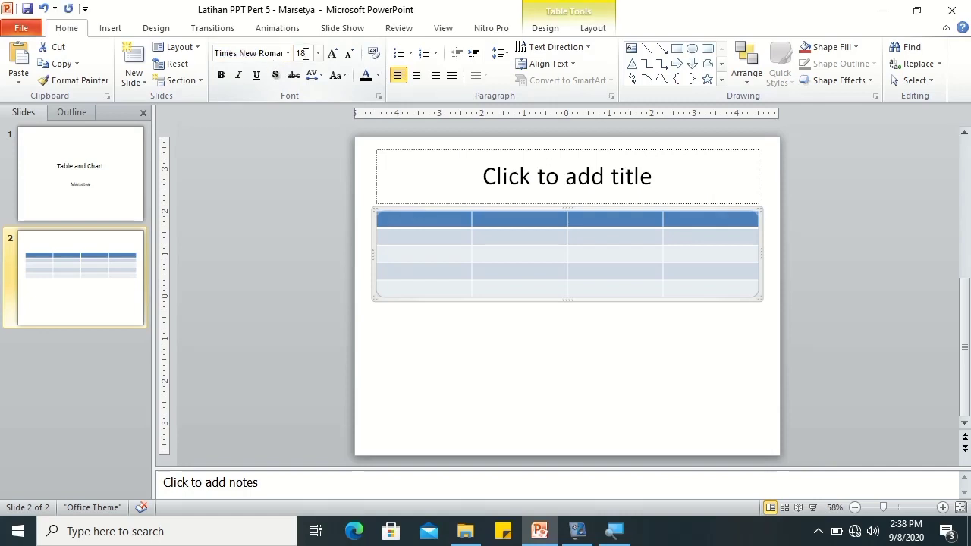
pyautogui.click(306, 53)
pyautogui.write('22')
pyautogui.press('Return')
pyautogui.click(420, 220)
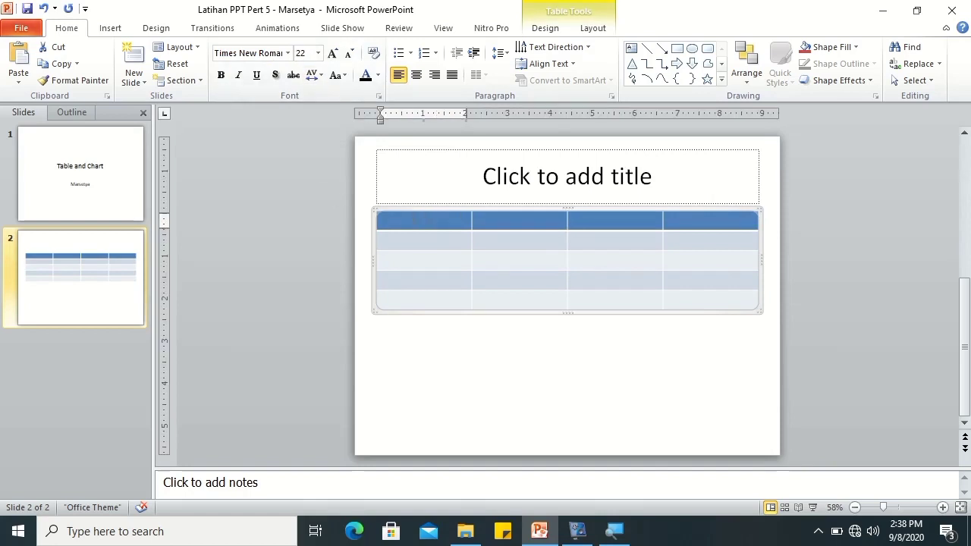
# Fill the header row with Bulan, Kemeja, Celana and Kaos
pyautogui.write('Bulan')
pyautogui.press('Tab')
pyautogui.write('Kemeja')
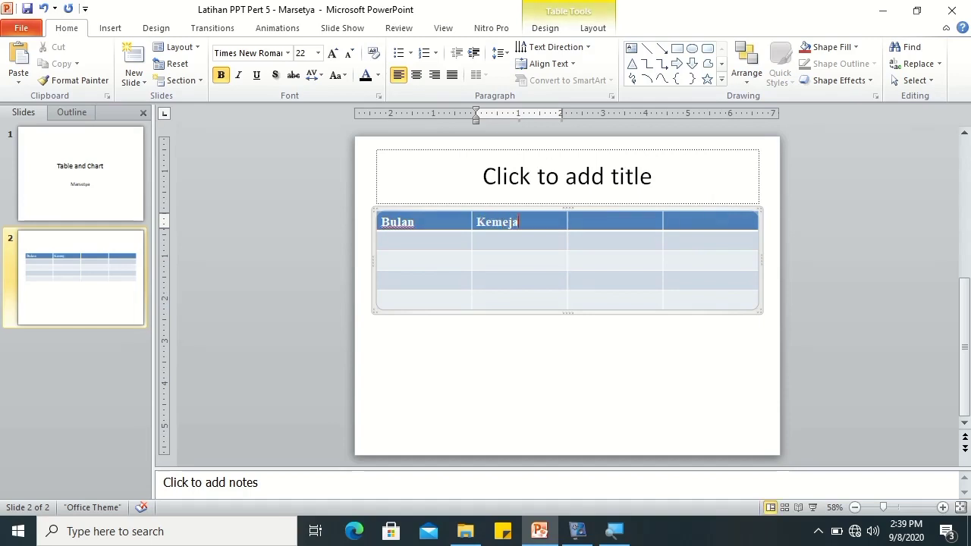
pyautogui.press('Tab')
pyautogui.write('Cel')
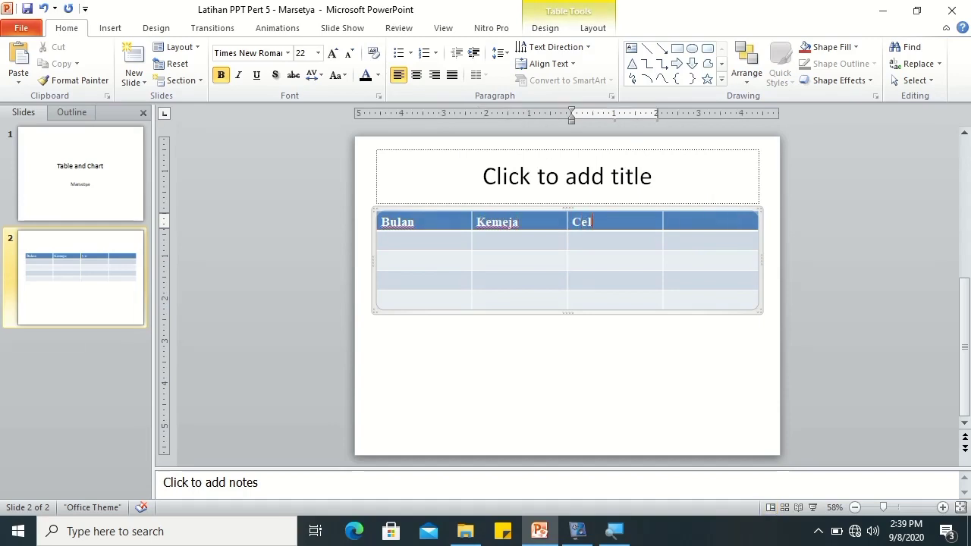
pyautogui.write('ana')
pyautogui.press('Tab')
pyautogui.write('Ka')
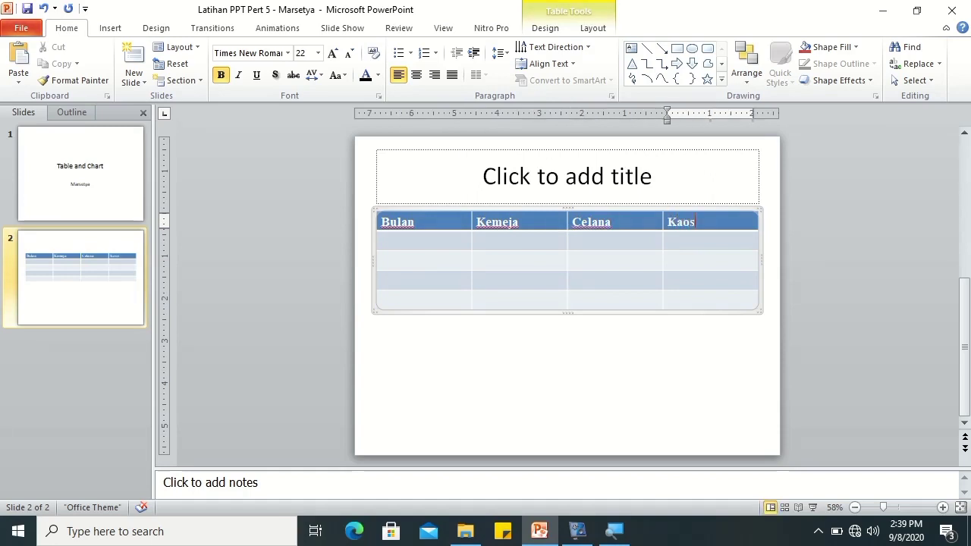
# Enter the Januari row (300, 250, 400) and the Februari row starting with 350
pyautogui.click(397, 241)
pyautogui.write('Januari')
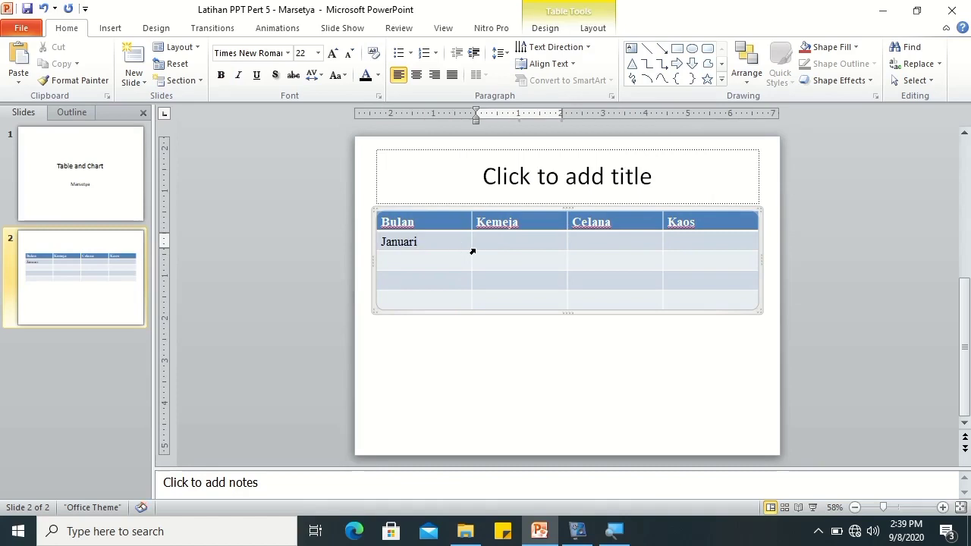
pyautogui.write('300')
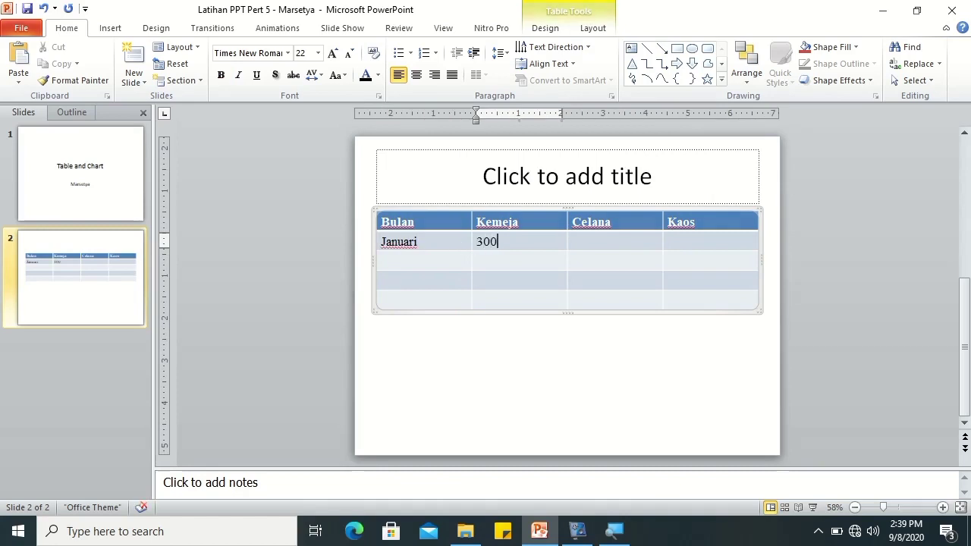
pyautogui.press('Tab')
pyautogui.write('250')
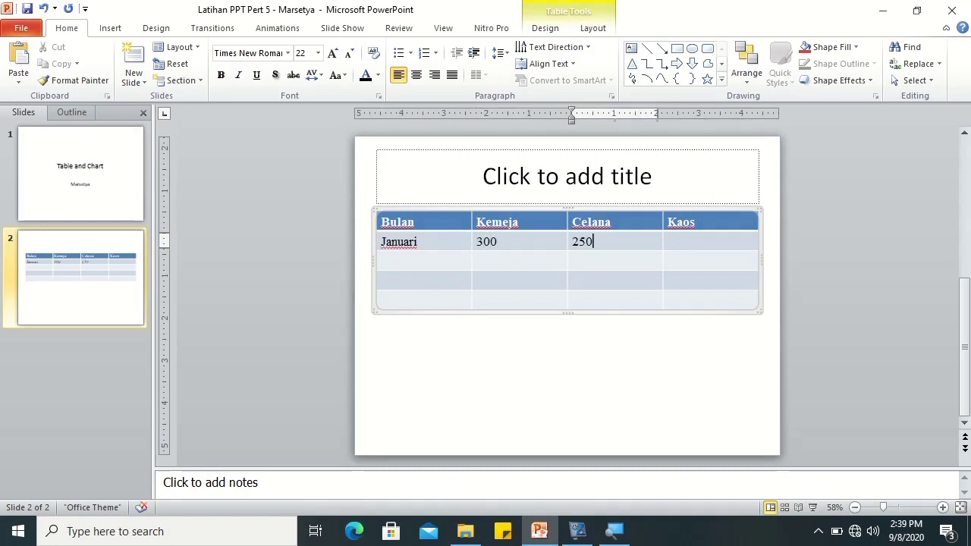
pyautogui.press('Tab')
pyautogui.write('400')
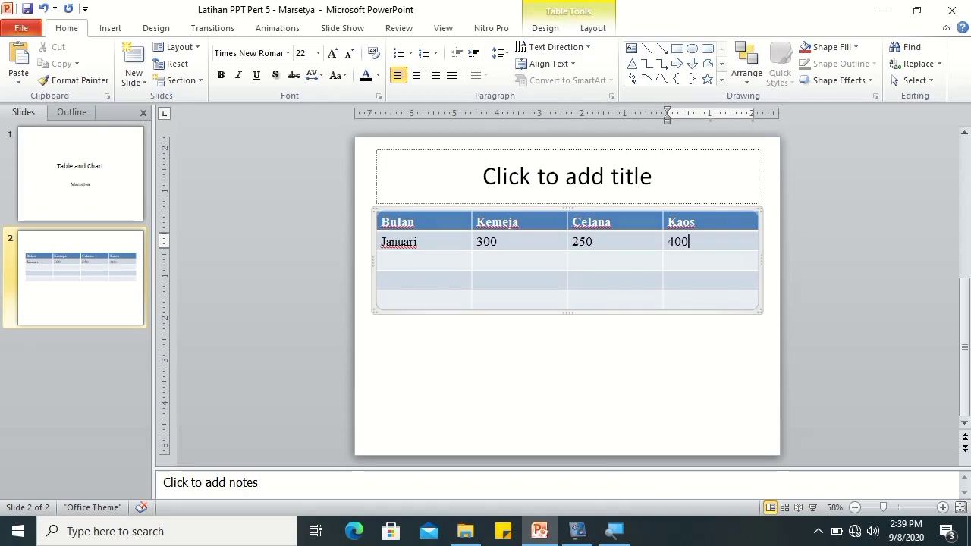
pyautogui.press('Tab')
pyautogui.write('Febru')
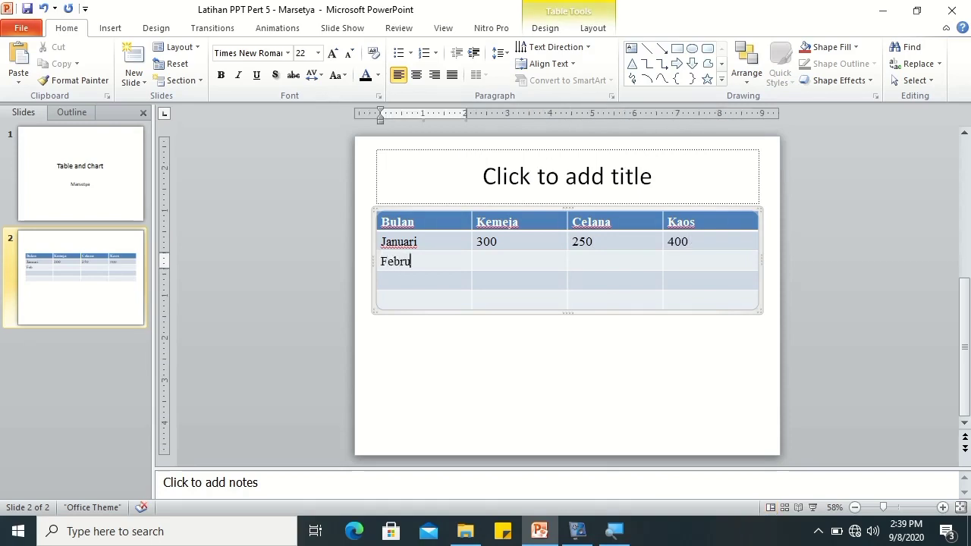
pyautogui.write('ari')
pyautogui.press('Tab')
pyautogui.write('350')
pyautogui.press('Tab')
pyautogui.write('300')
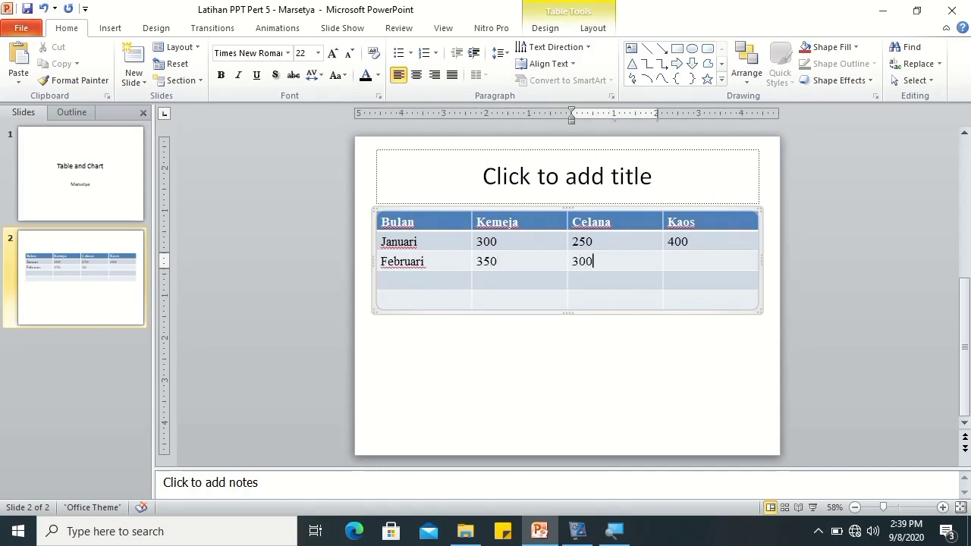
pyautogui.press('Tab')
pyautogui.write('25')
pyautogui.press('Tab')
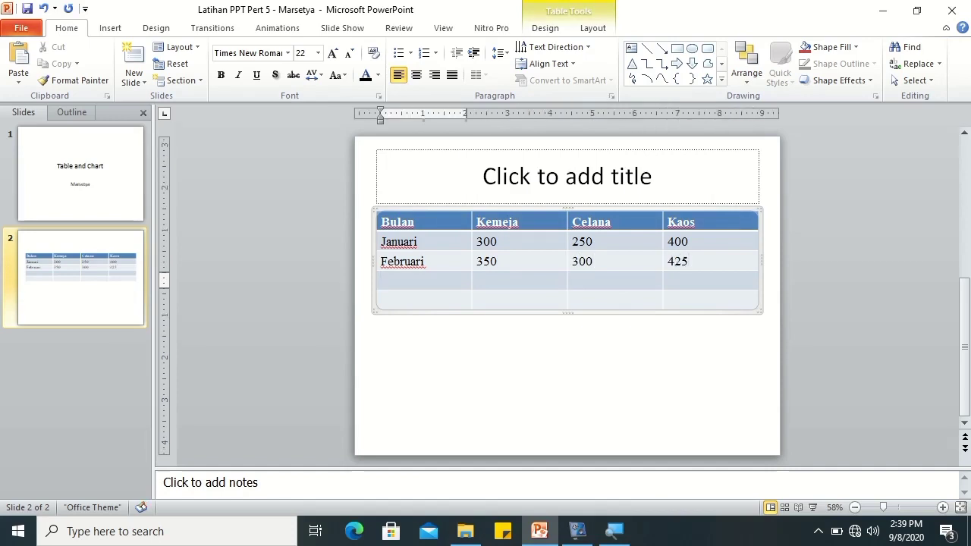
# Enter the Maret and April rows of figures, ending with 430, and deselect the table
pyautogui.write('Mare')
pyautogui.write('t')
pyautogui.press('Tab')
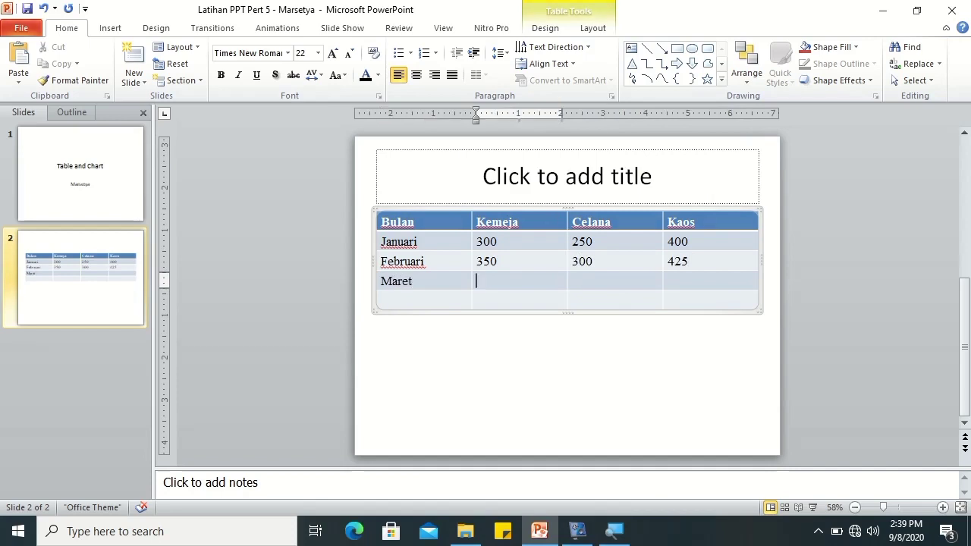
pyautogui.write('325')
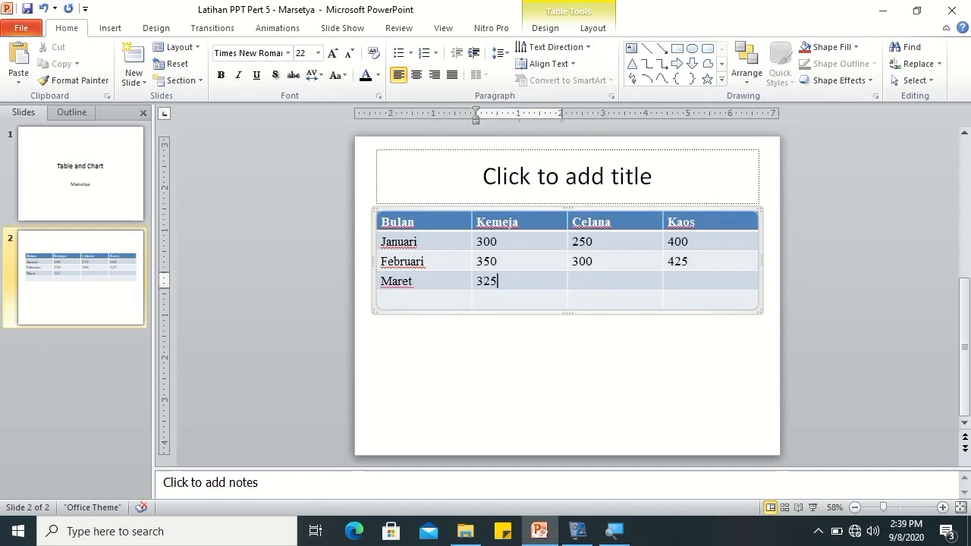
pyautogui.press('Tab')
pyautogui.write('2')
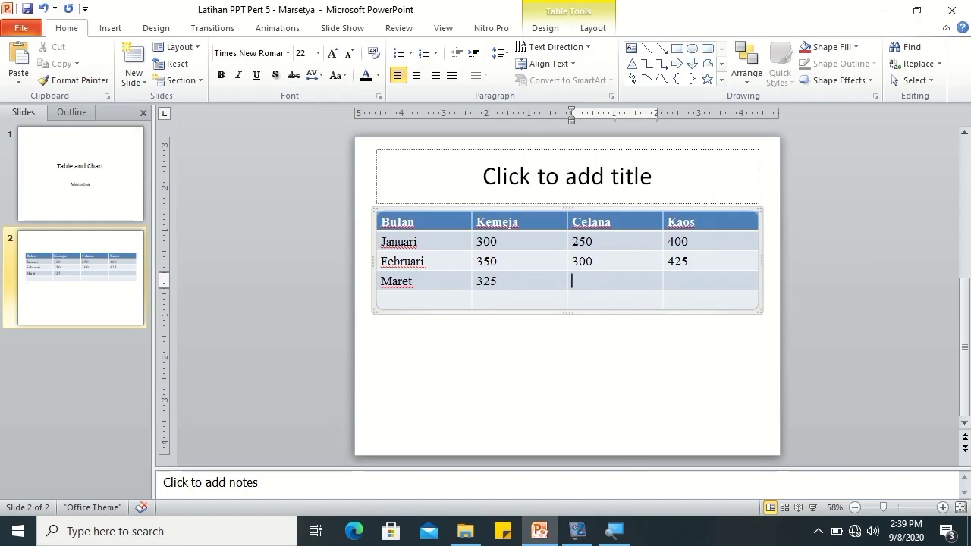
pyautogui.write('325')
pyautogui.press('Tab')
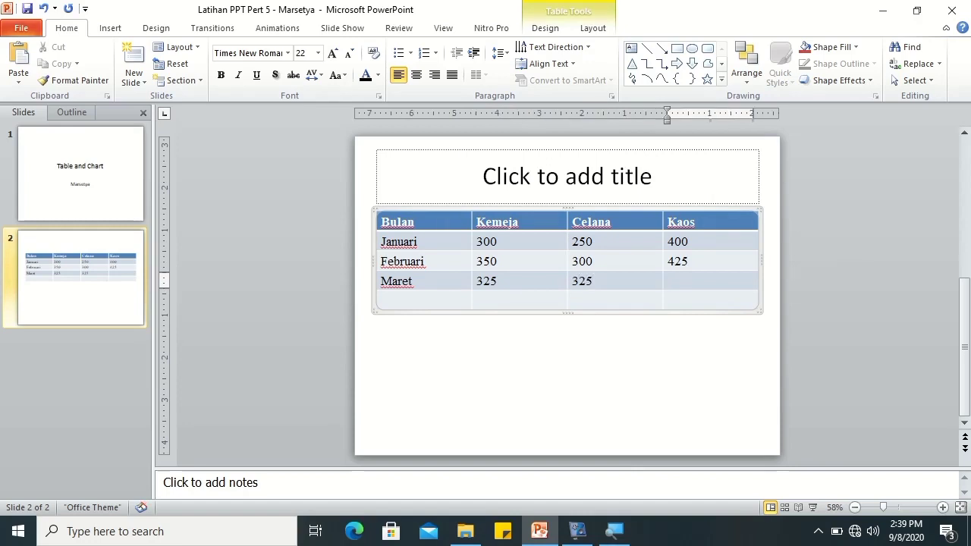
pyautogui.write('42')
pyautogui.write('0')
pyautogui.press('Tab')
pyautogui.write('Apri')
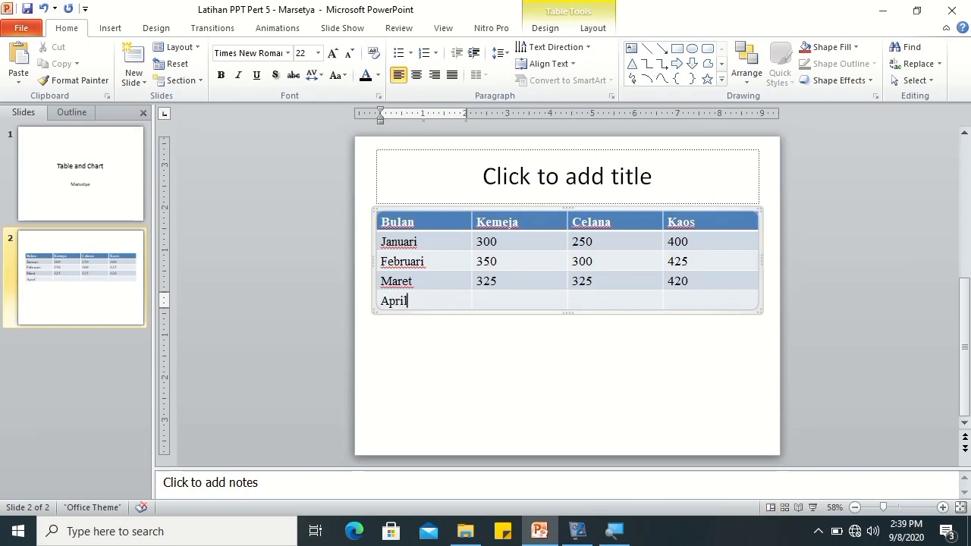
pyautogui.press('Tab')
pyautogui.write('4-0')
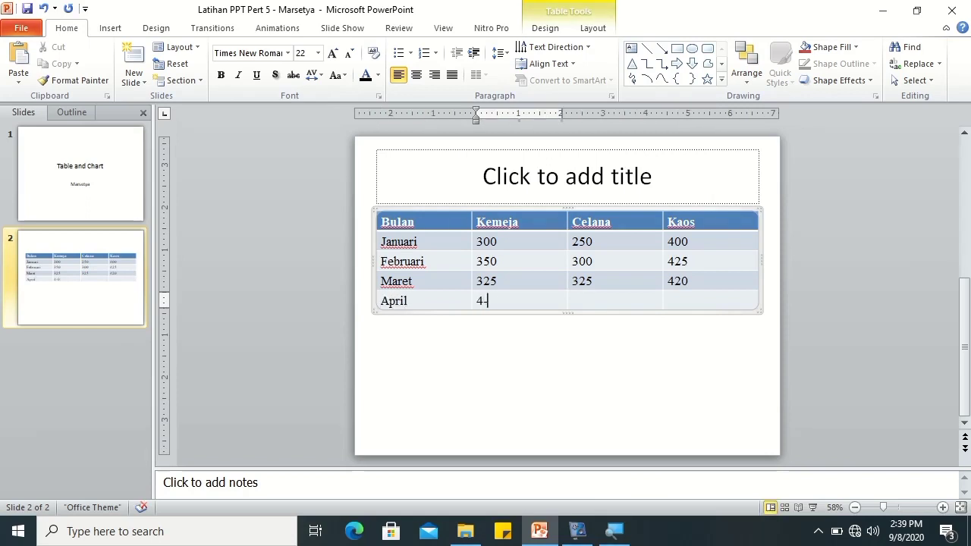
pyautogui.press('Tab')
pyautogui.write('2')
pyautogui.press('BackSpace')
pyautogui.write('375')
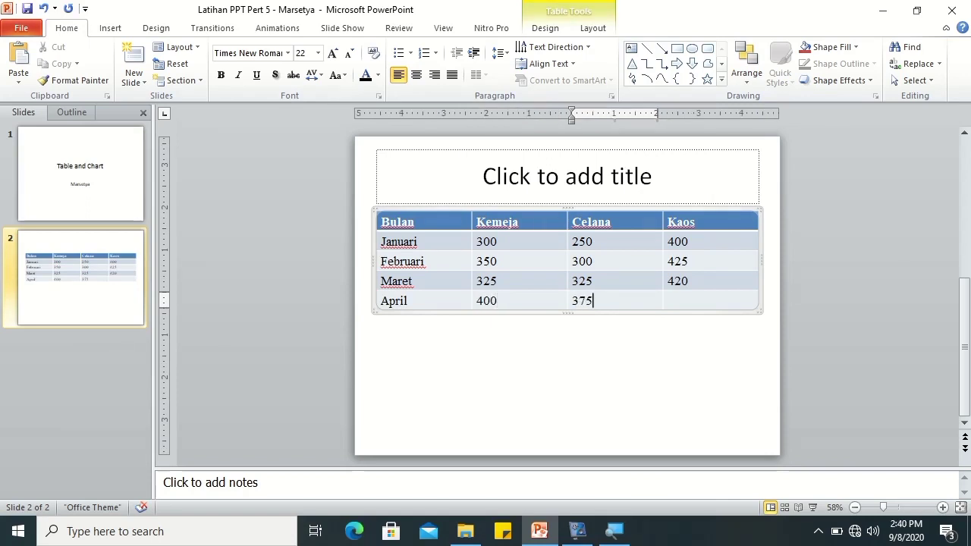
pyautogui.press('Tab')
pyautogui.write('430')
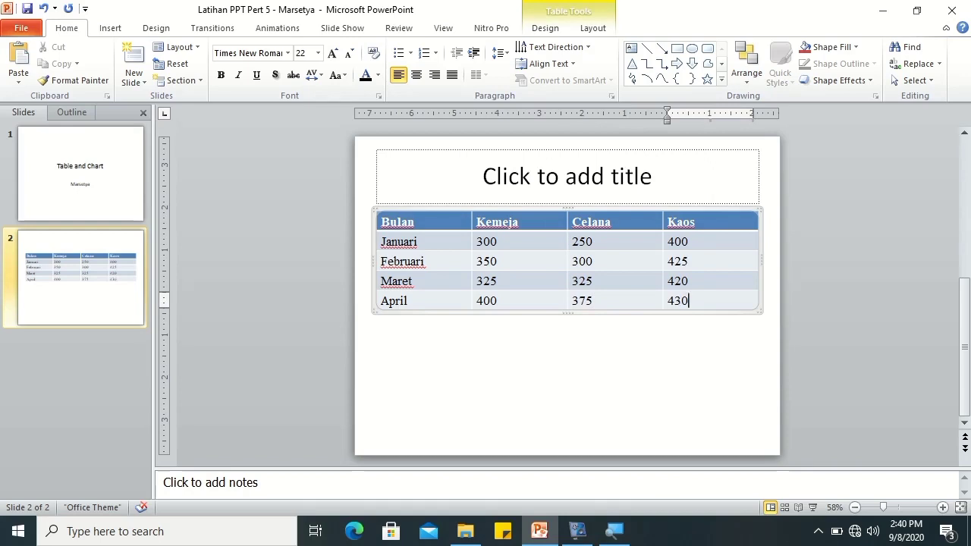
pyautogui.click(463, 393)
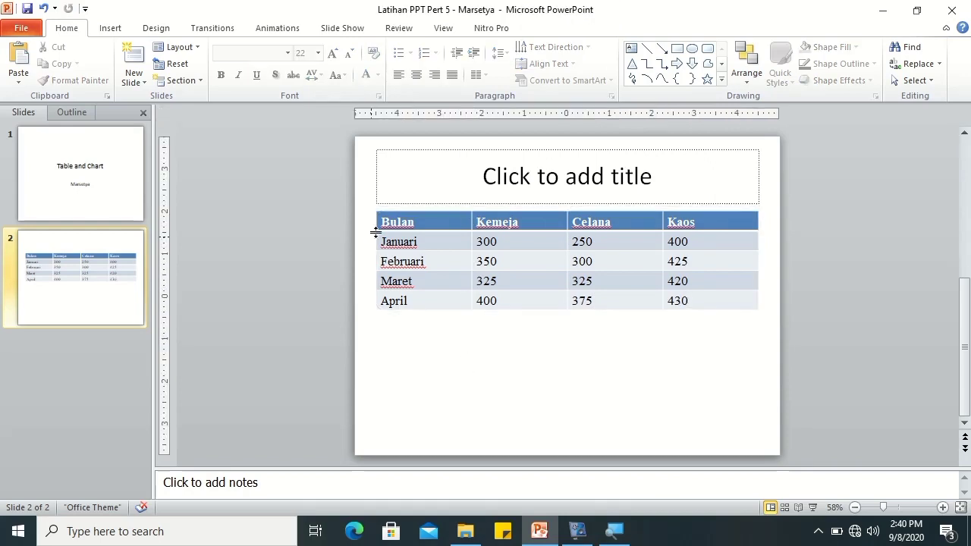
# Type 'Data Penjualan Toko Maju' into slide 2's title placeholder
pyautogui.click(438, 189)
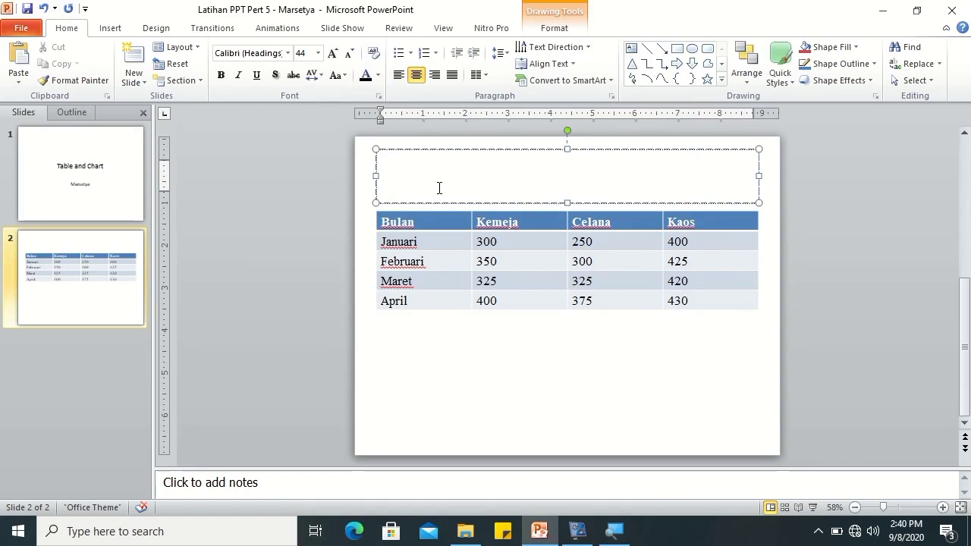
pyautogui.write('Data ')
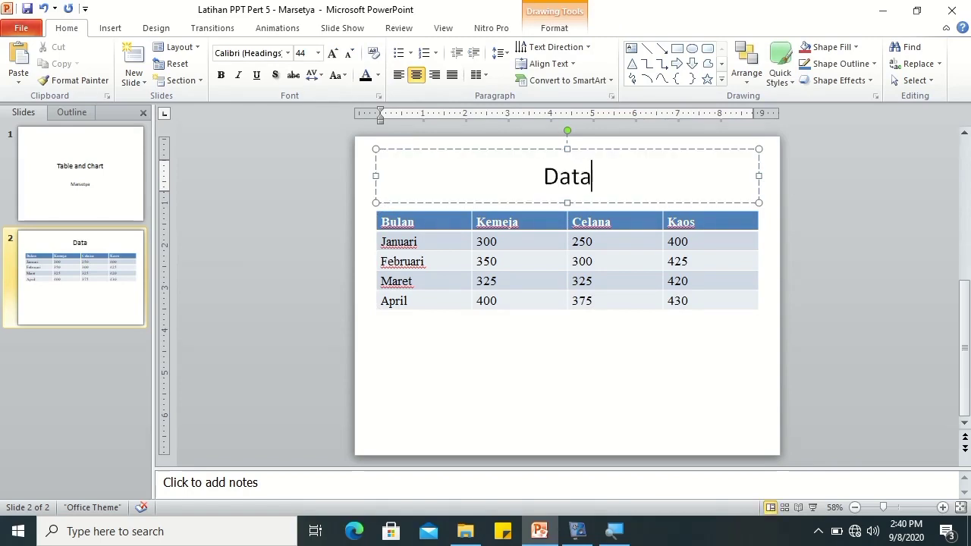
pyautogui.write('Penjualan ')
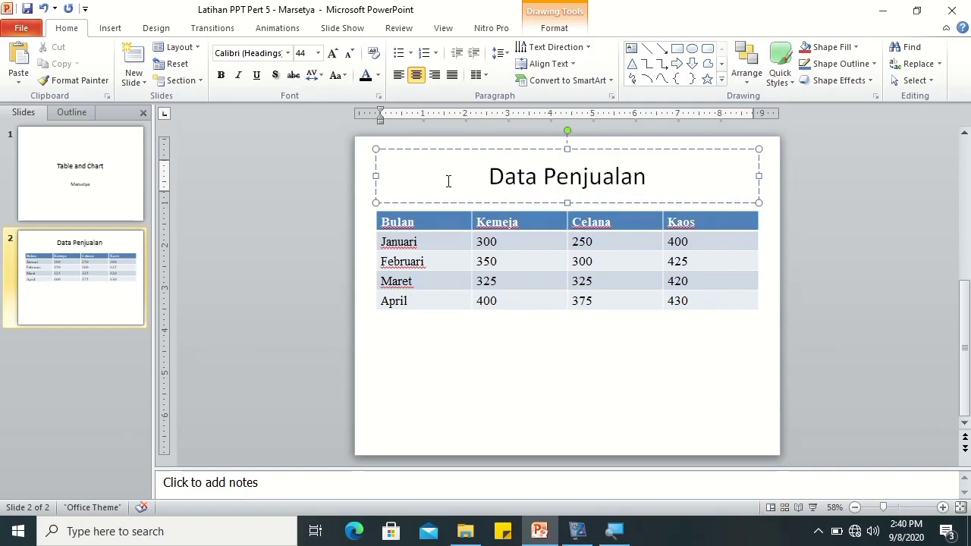
pyautogui.write('Toko Maju')
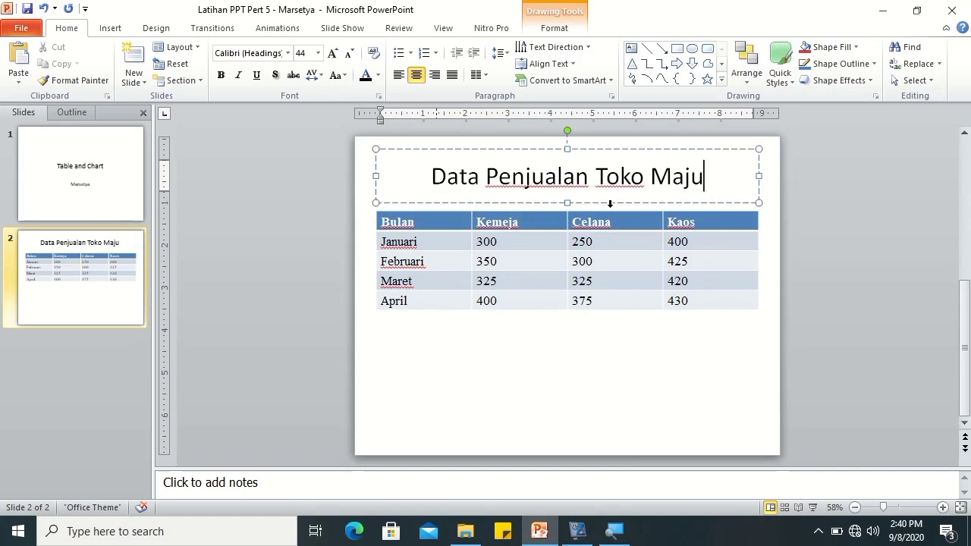
# Centre the table's header row and set its font size to 24
pyautogui.click(760, 217)
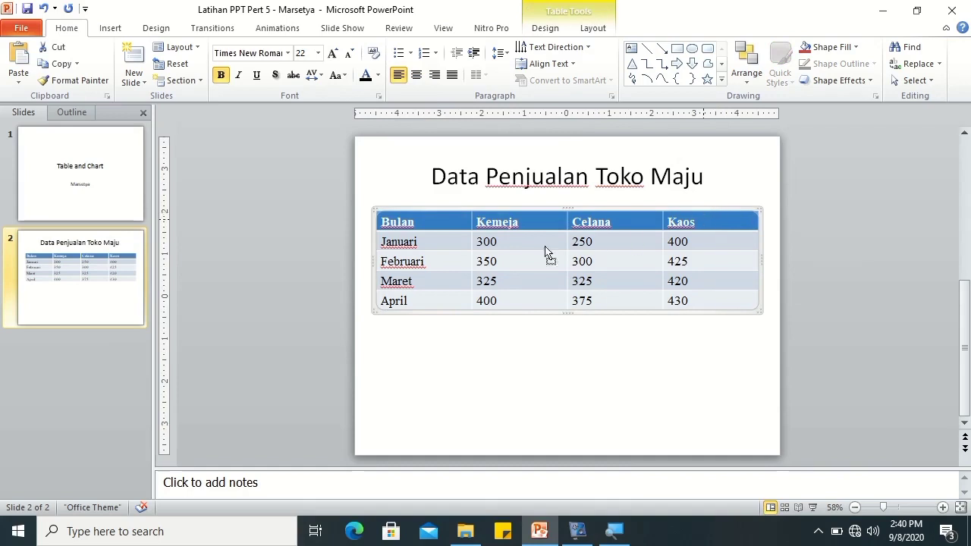
pyautogui.click(698, 222)
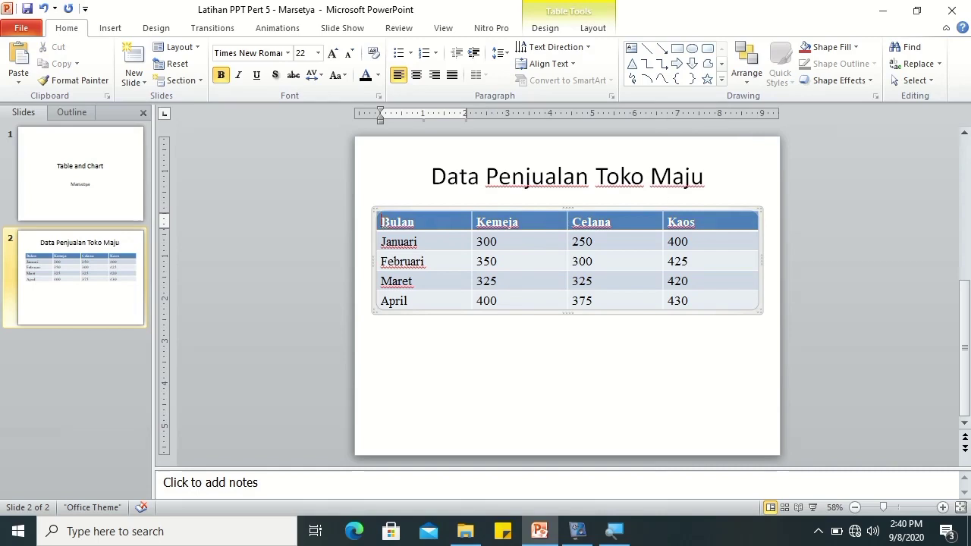
pyautogui.moveTo(385, 222); pyautogui.dragTo(708, 219)
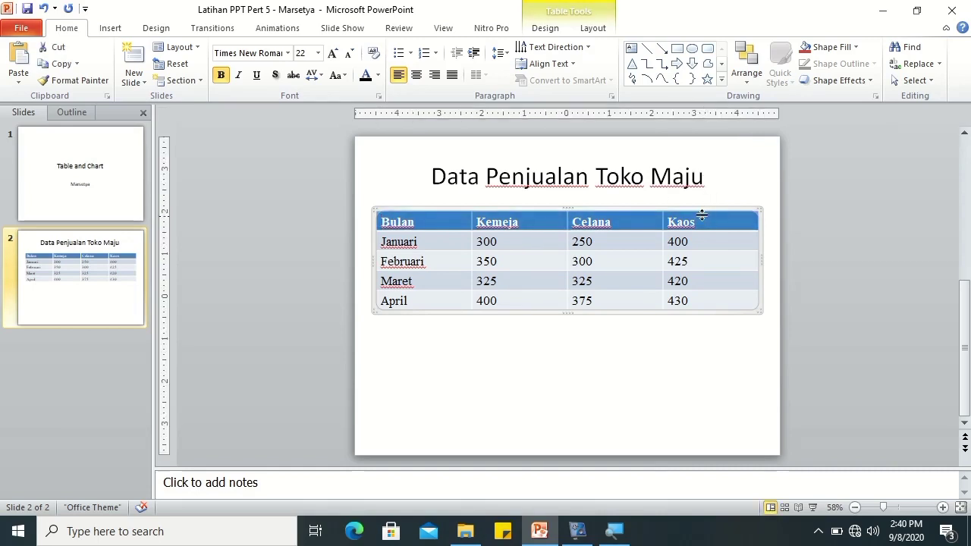
pyautogui.hotkey('ctrl', 'e')
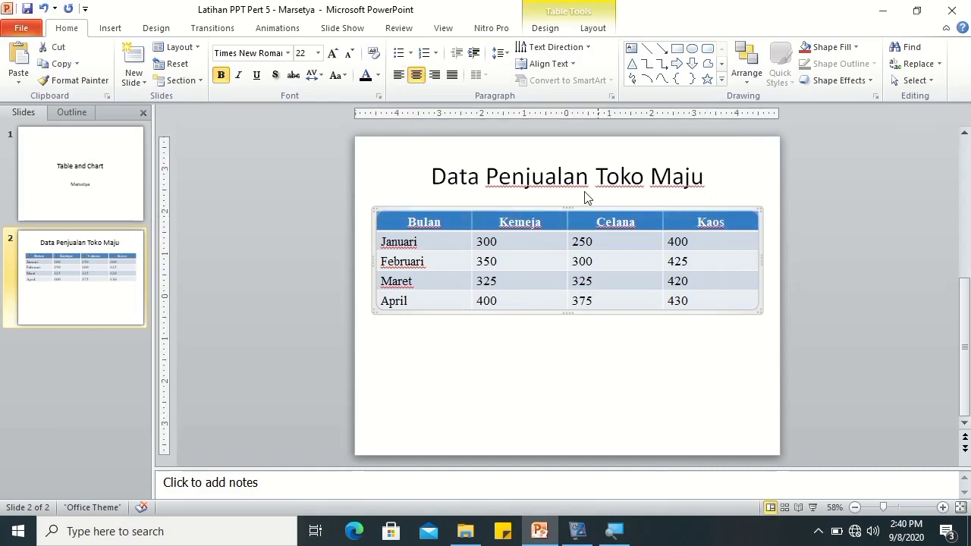
pyautogui.click(311, 52)
pyautogui.press('Return')
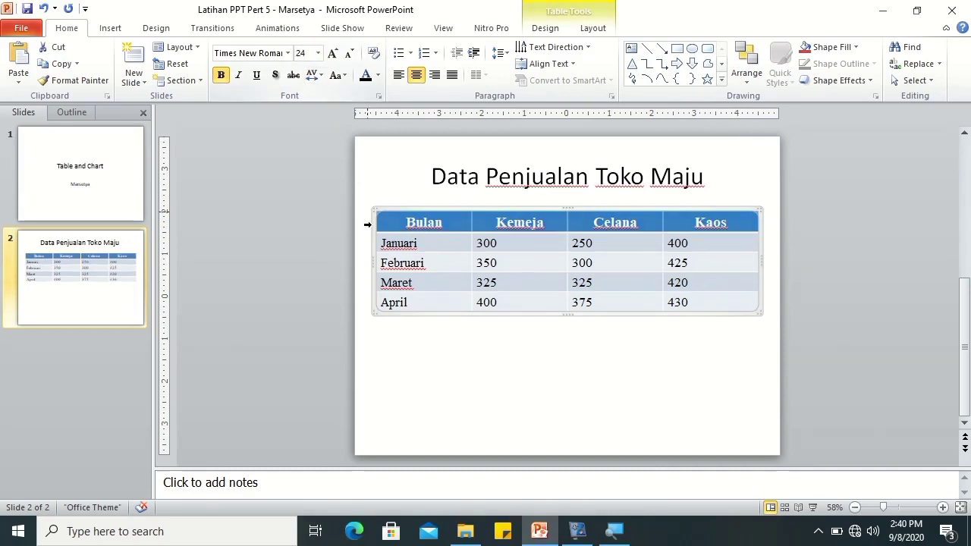
pyautogui.click(372, 357)
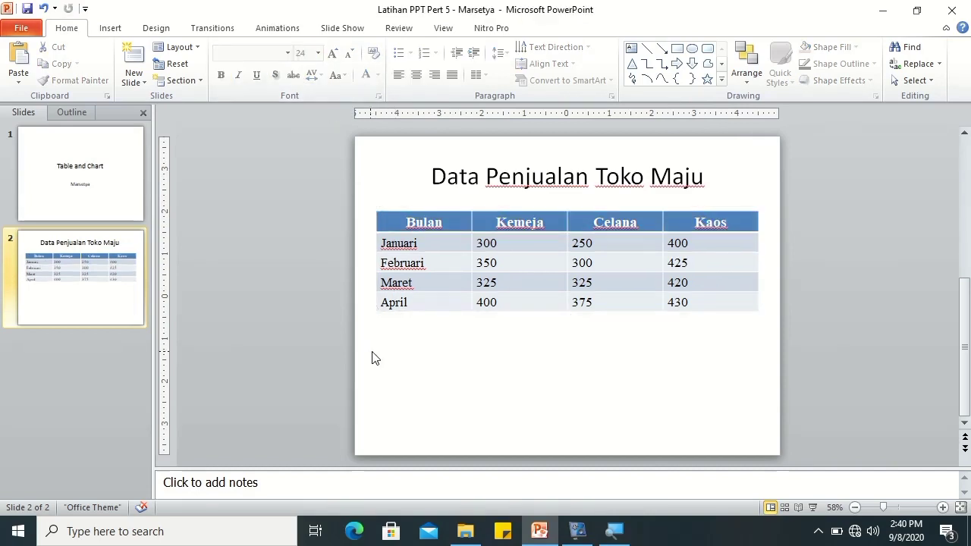
# Centre all the number cells from 300 through 430
pyautogui.click(482, 242)
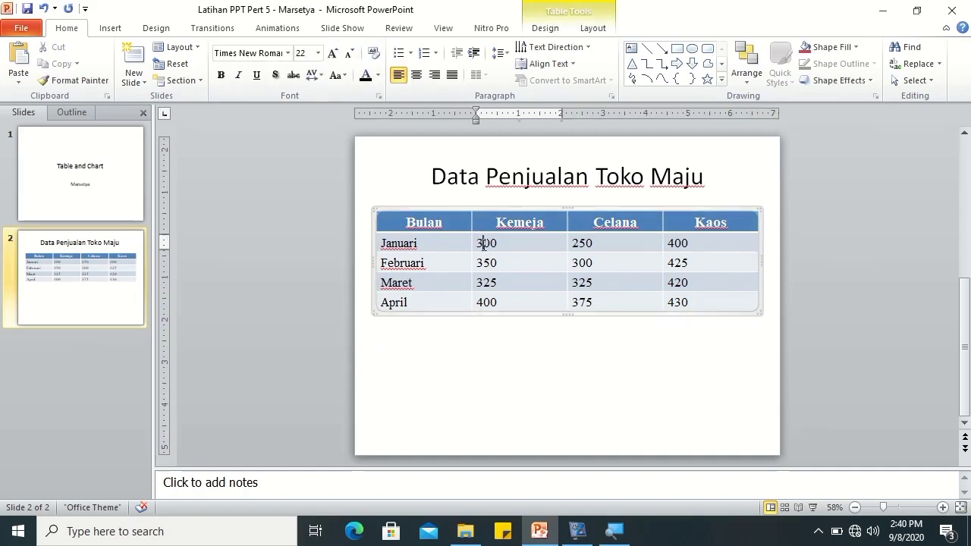
pyautogui.keyDown('shift'); pyautogui.click(690, 302); pyautogui.keyUp('shift')
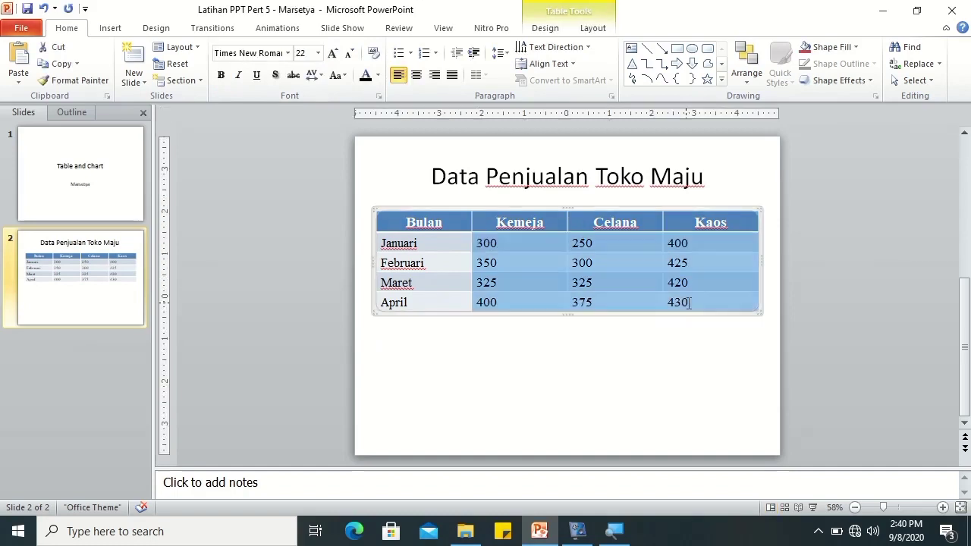
pyautogui.hotkey('ctrl', 'e')
pyautogui.click(574, 342)
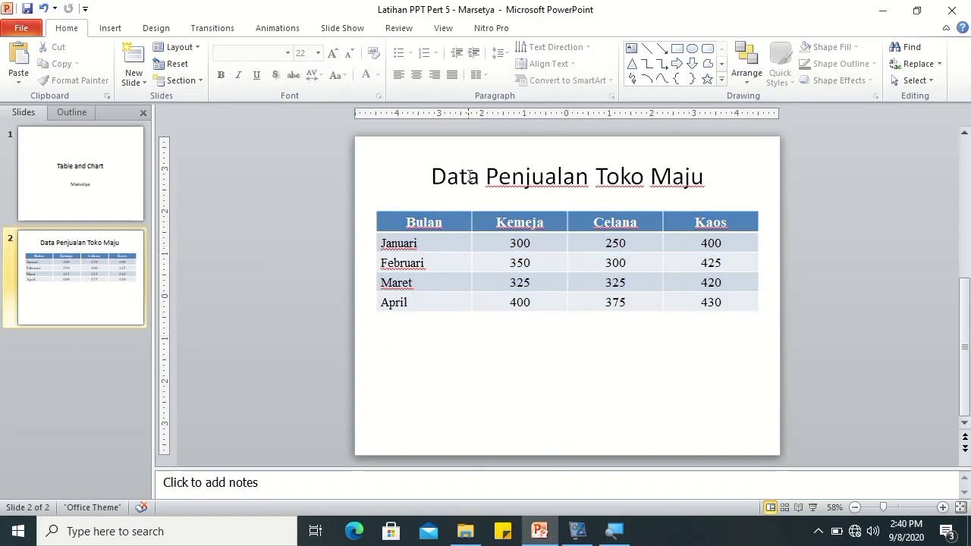
pyautogui.click(467, 223)
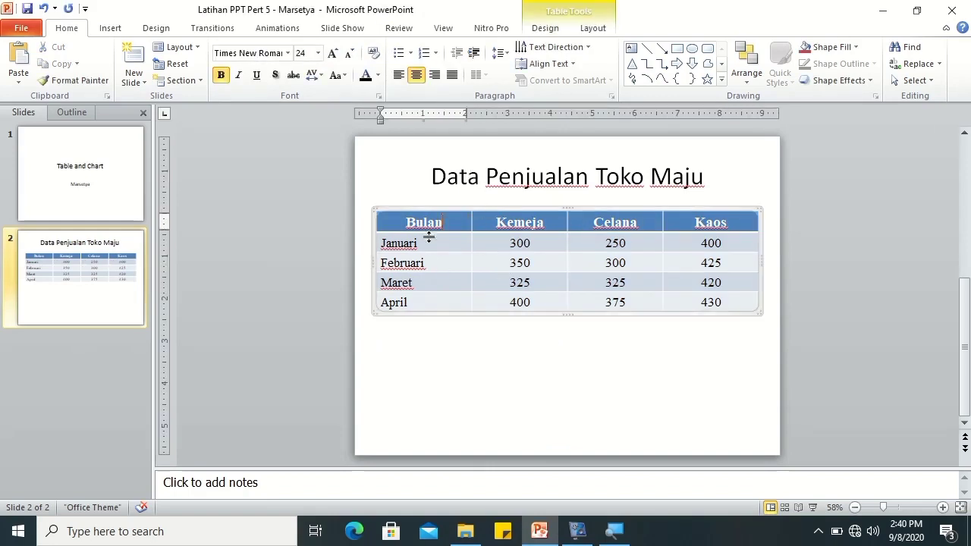
# Browse the table style and Shading colour options without applying any
pyautogui.click(547, 29)
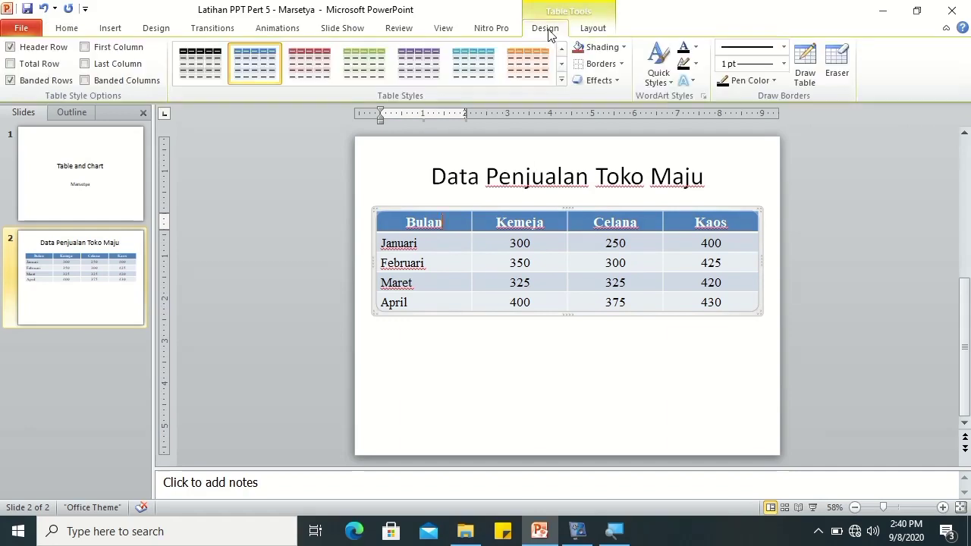
pyautogui.click(585, 30)
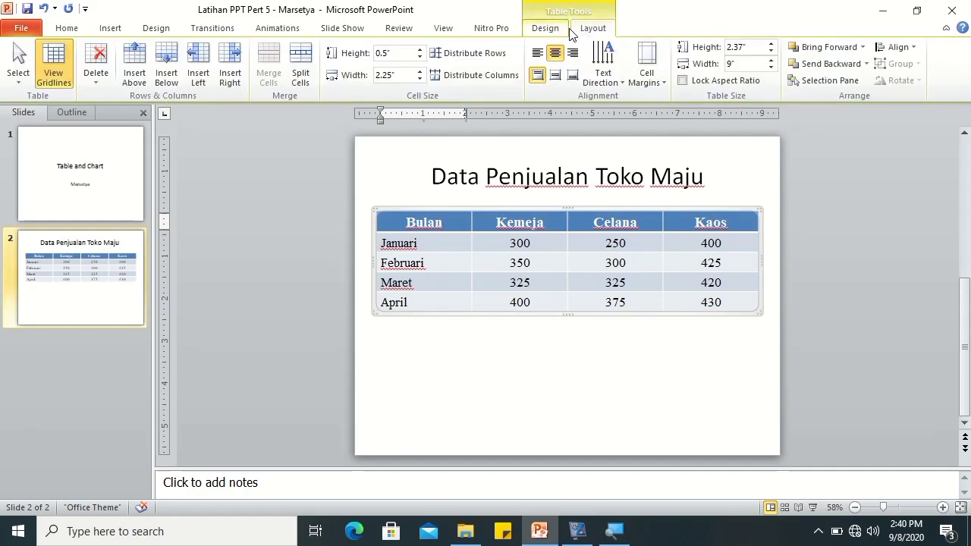
pyautogui.click(552, 28)
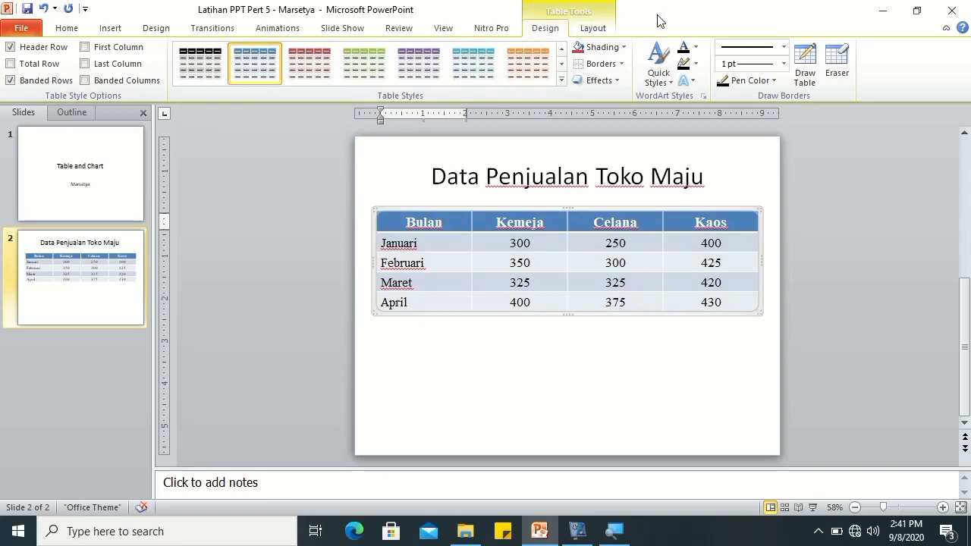
pyautogui.click(624, 46)
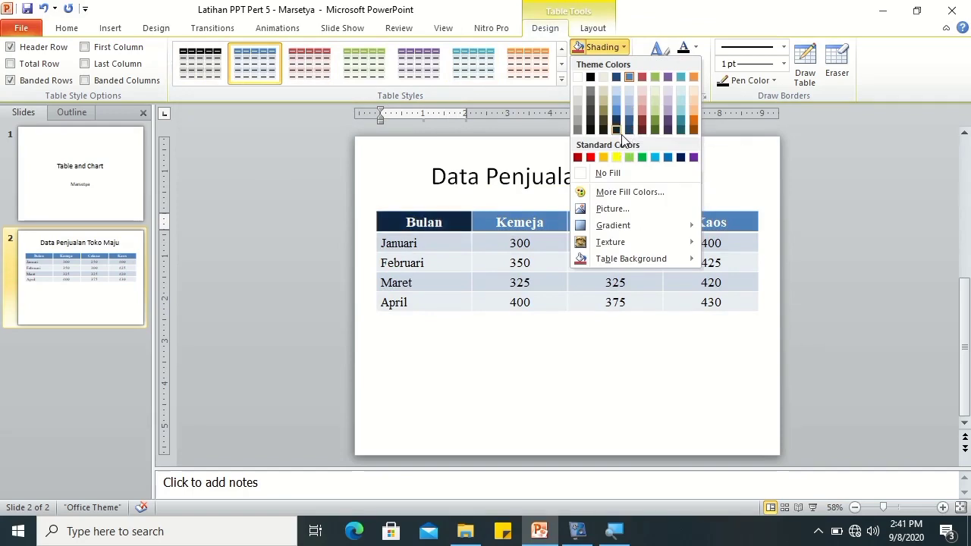
pyautogui.click(477, 266)
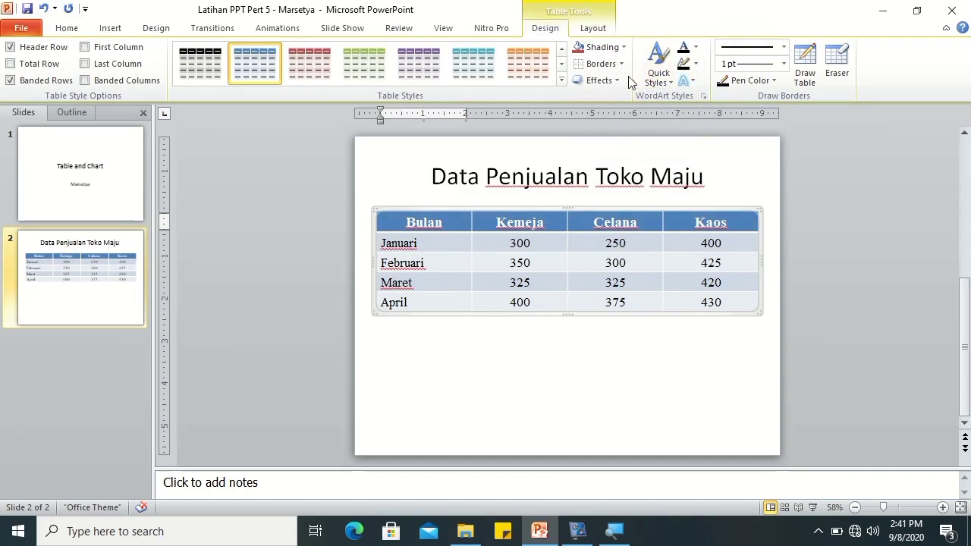
pyautogui.click(624, 47)
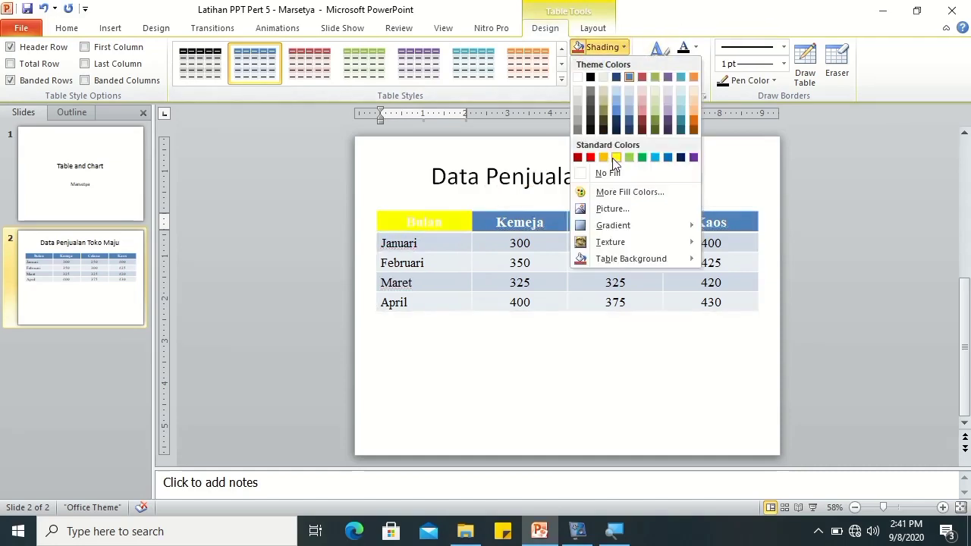
pyautogui.click(429, 210)
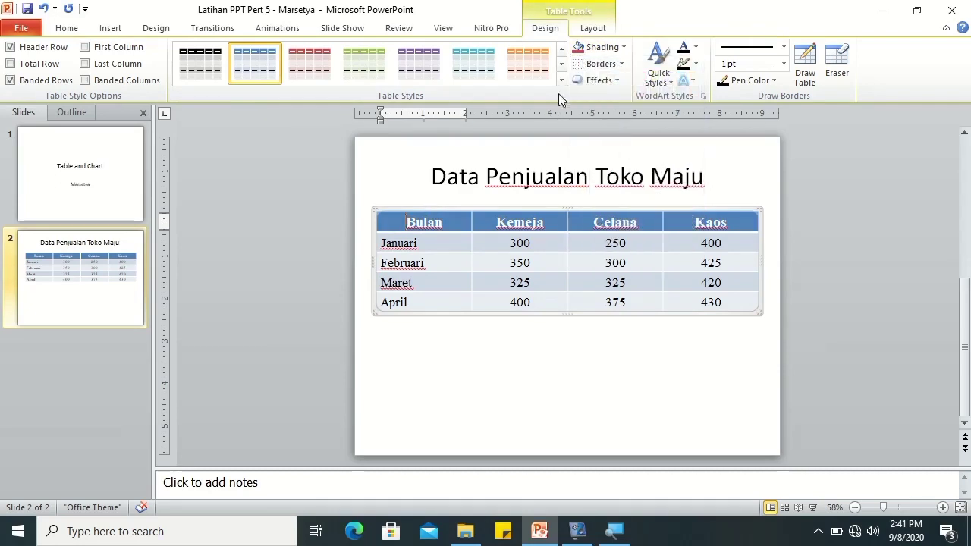
# Check the Borders and Effects options without changes, then show the table Layout tools
pyautogui.click(622, 65)
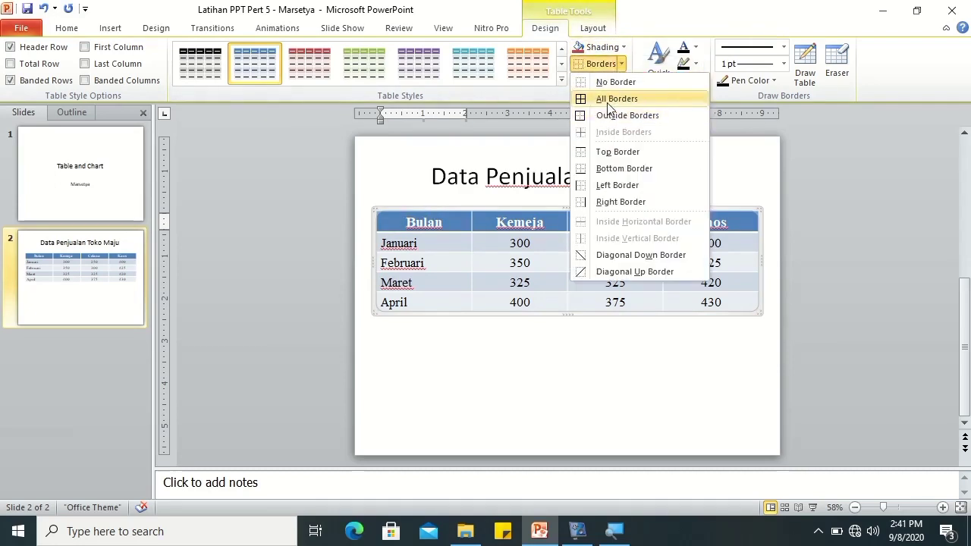
pyautogui.click(470, 331)
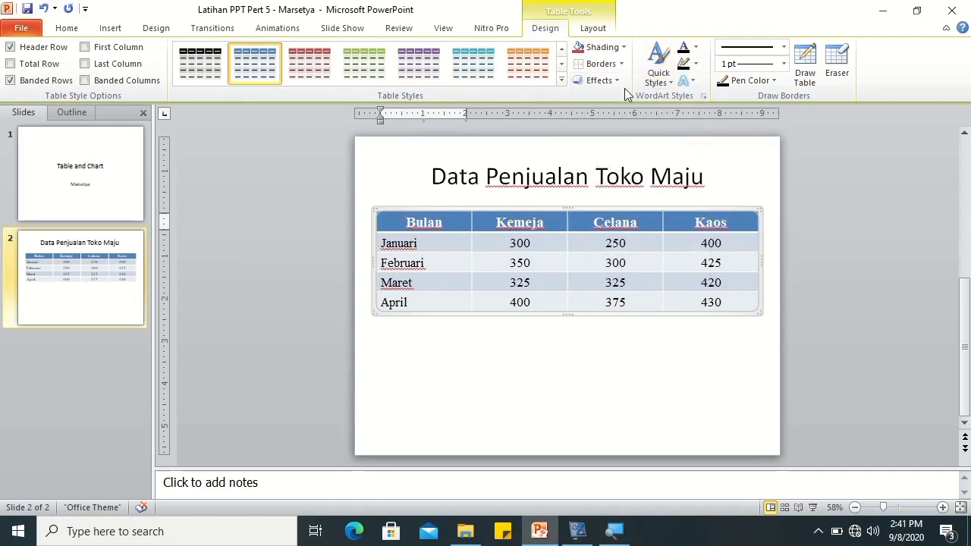
pyautogui.click(599, 81)
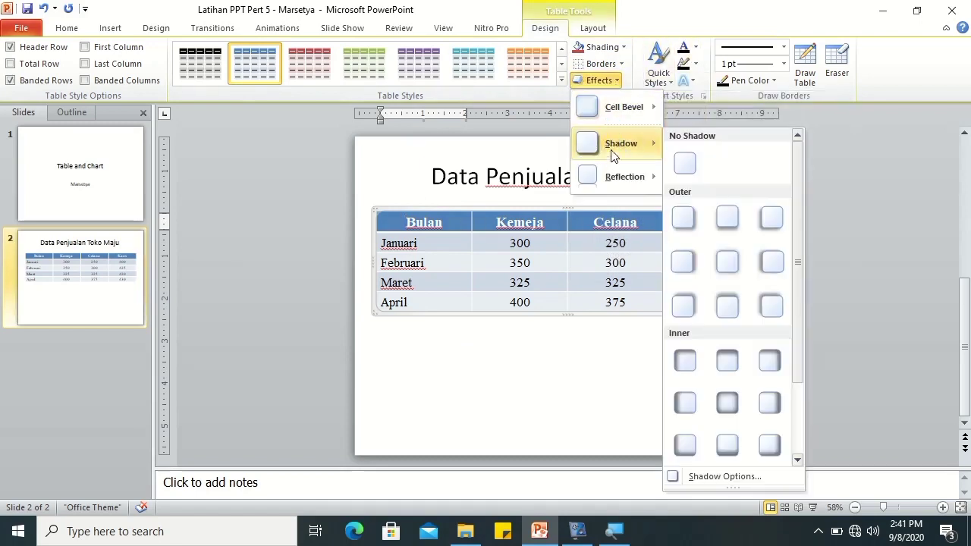
pyautogui.click(380, 213)
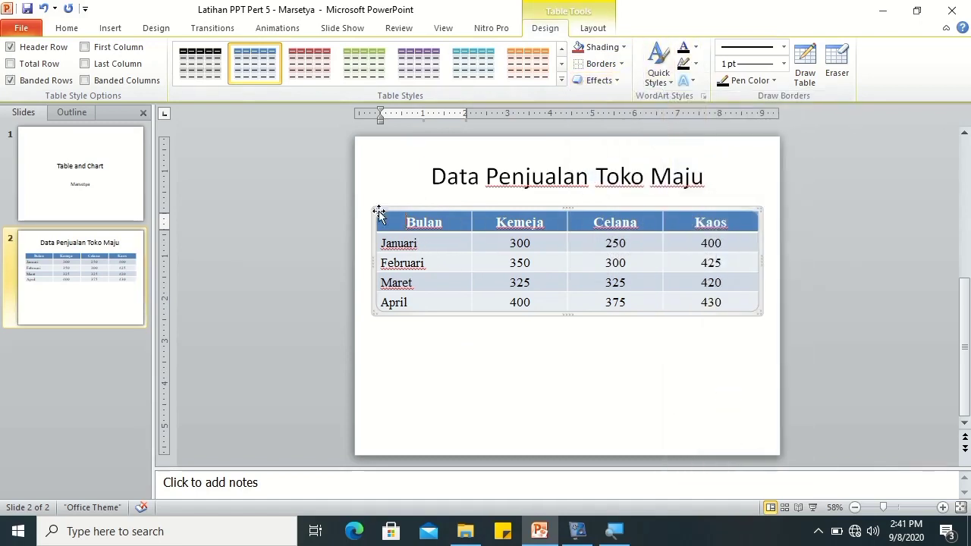
pyautogui.click(380, 213)
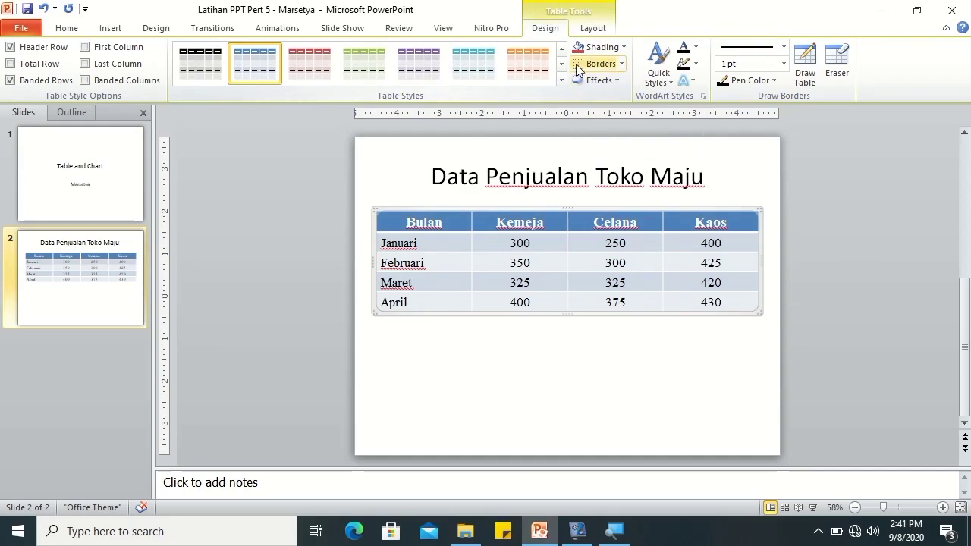
pyautogui.click(599, 81)
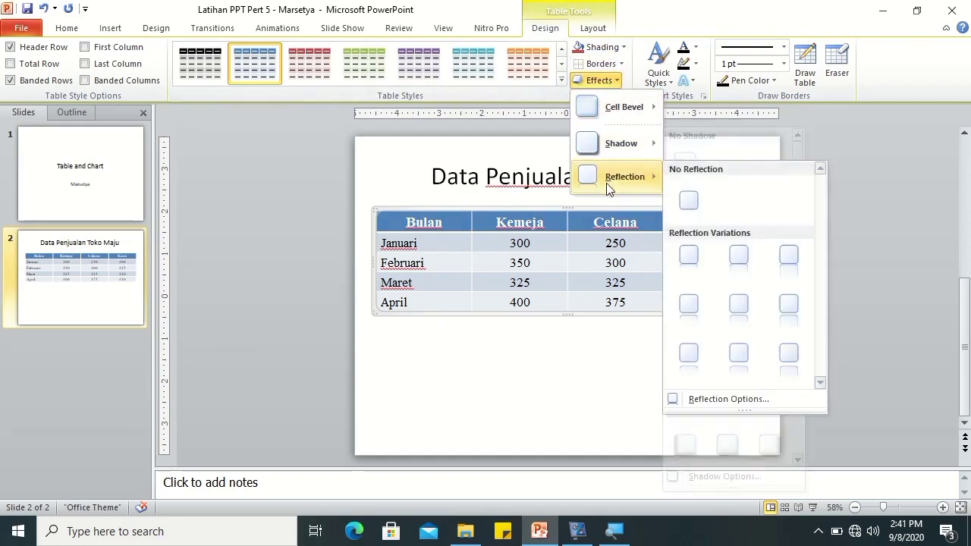
pyautogui.moveTo(625, 176)
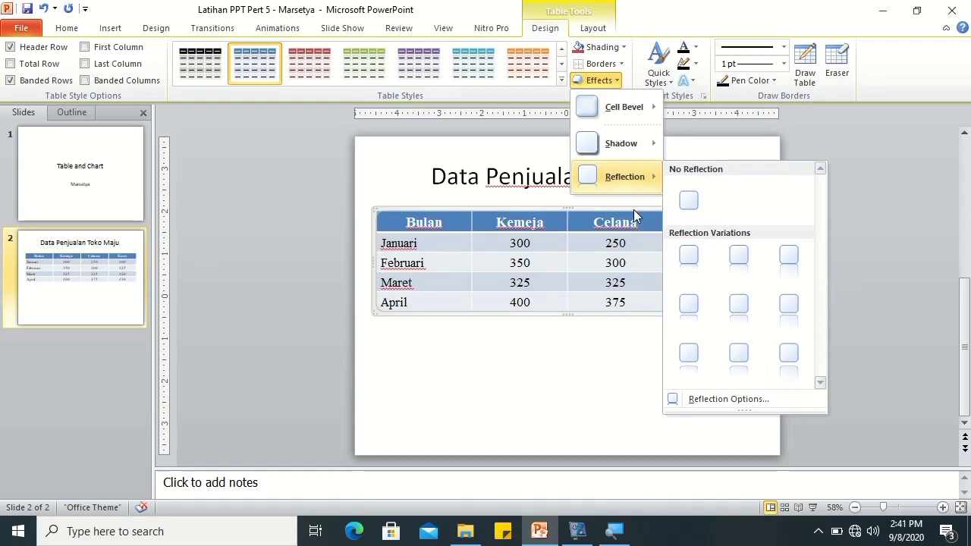
pyautogui.click(439, 212)
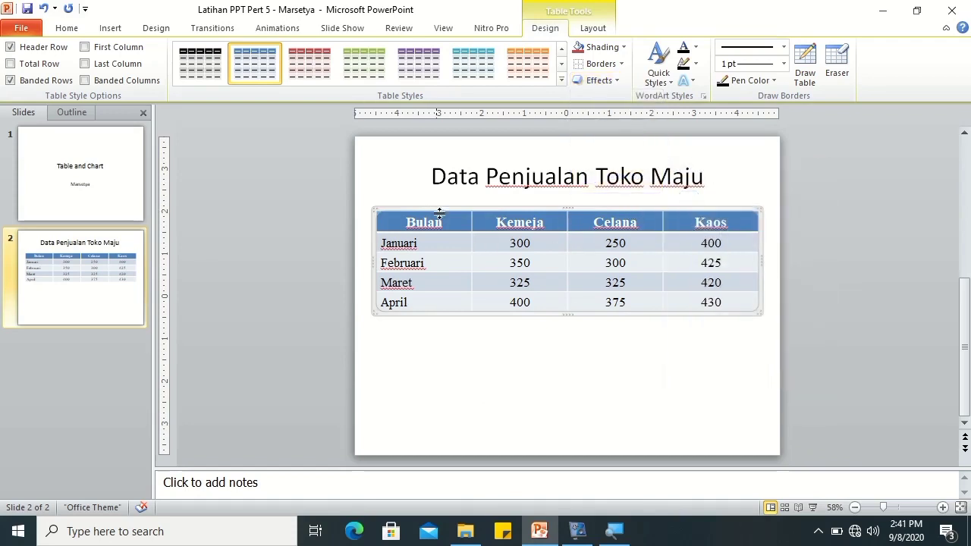
pyautogui.click(594, 28)
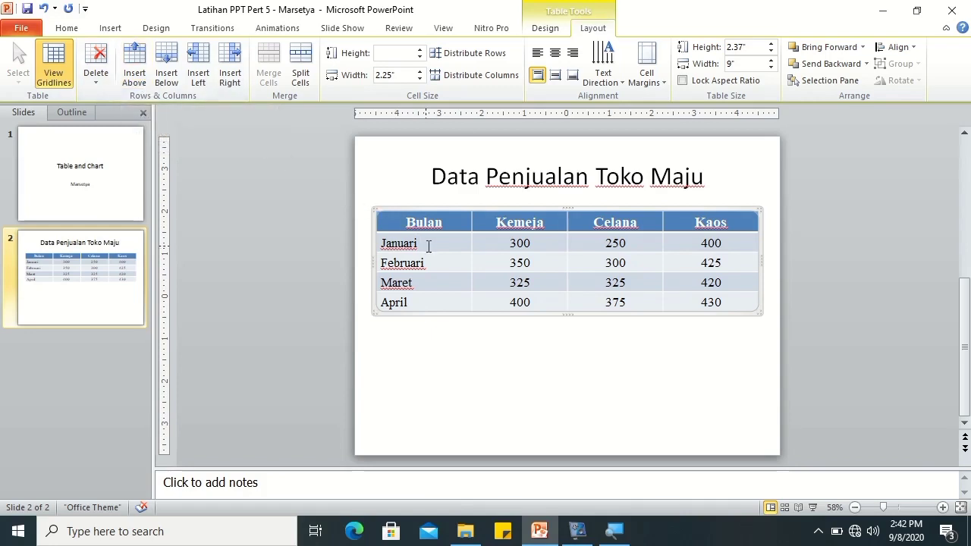
pyautogui.click(430, 243)
pyautogui.click(142, 79)
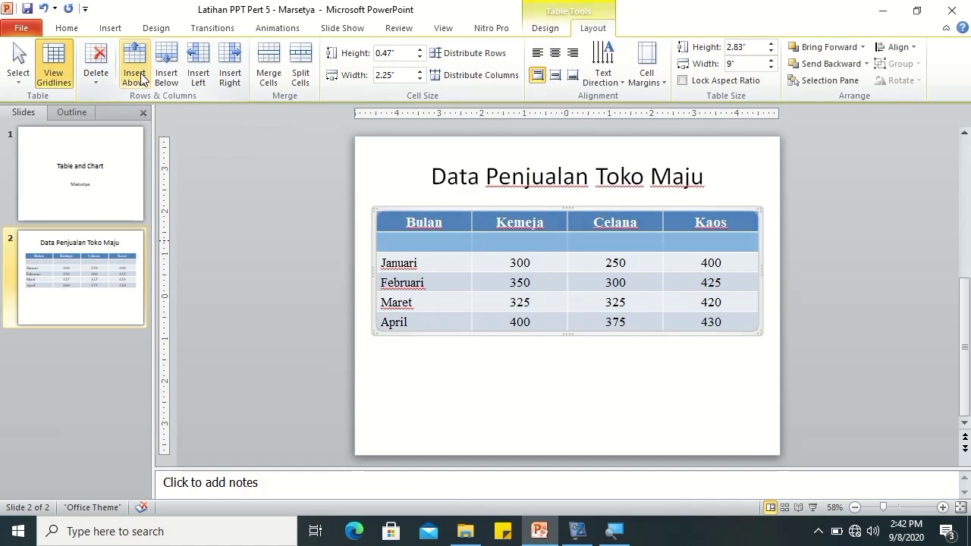
pyautogui.hotkey('ctrl', 'z')
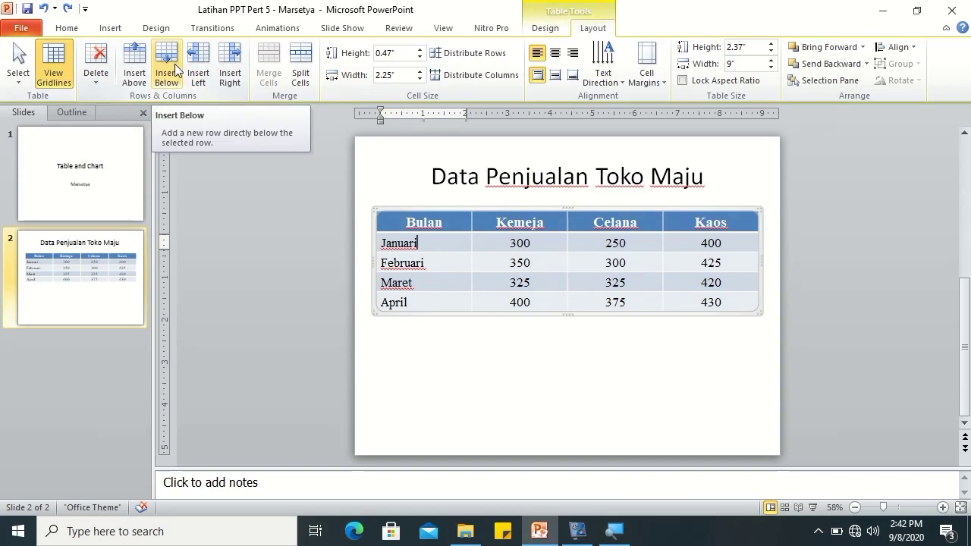
pyautogui.click(169, 68)
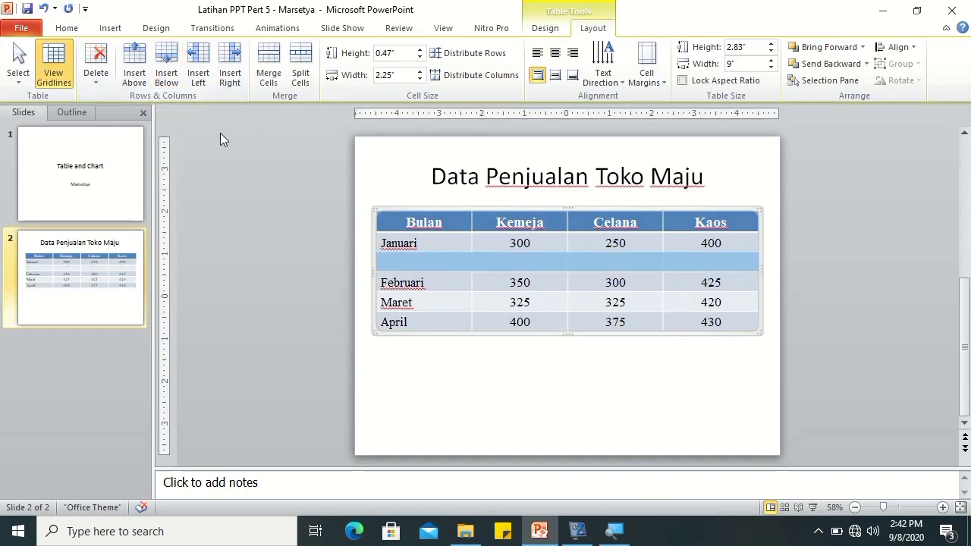
pyautogui.hotkey('ctrl', 'z')
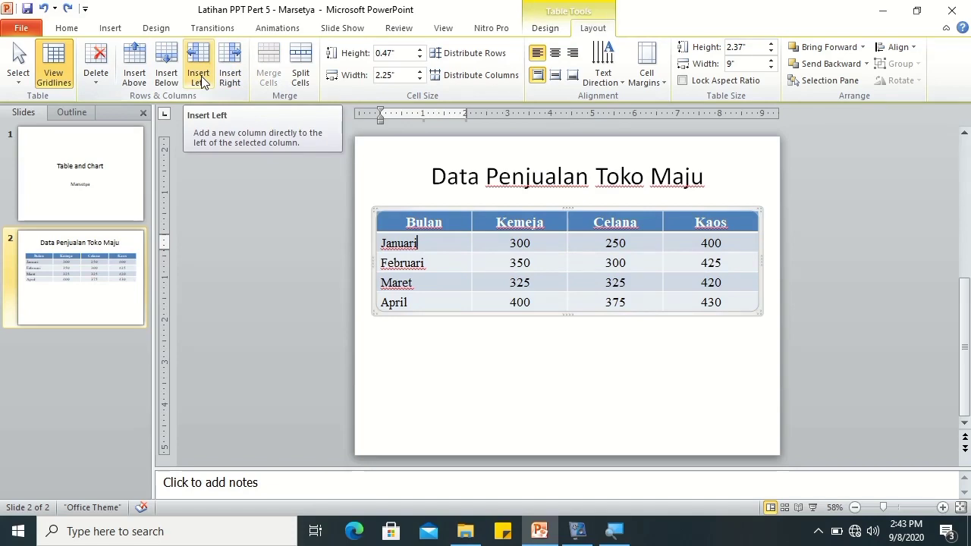
pyautogui.click(202, 79)
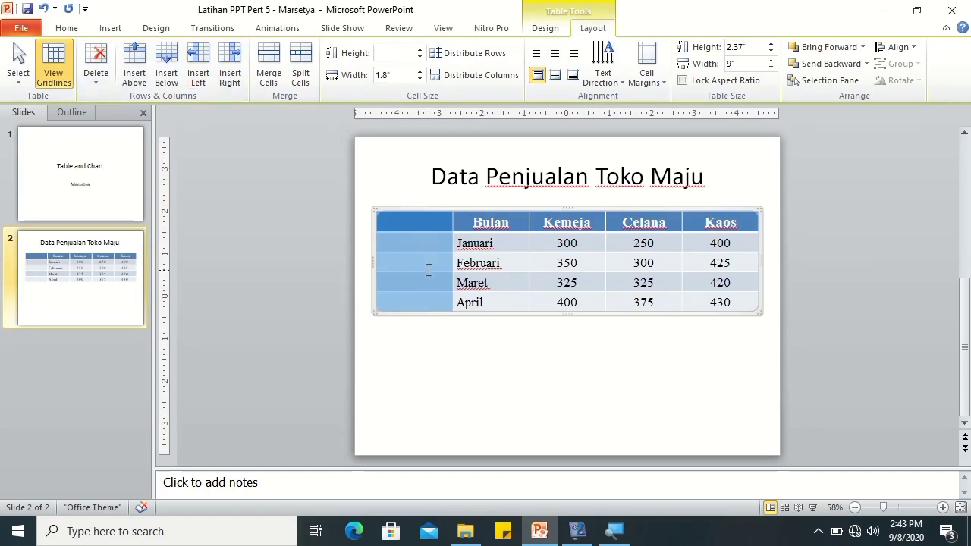
pyautogui.hotkey('ctrl', 'z')
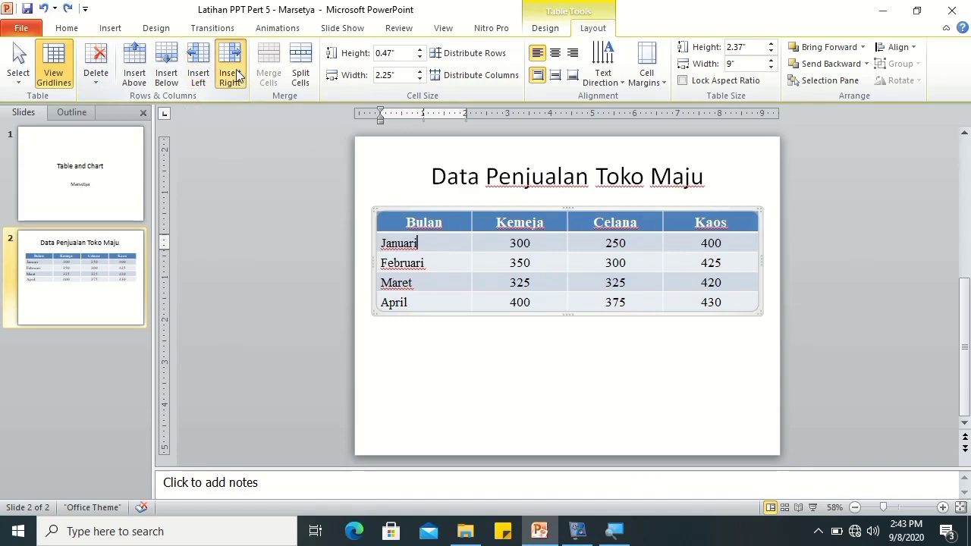
pyautogui.click(236, 75)
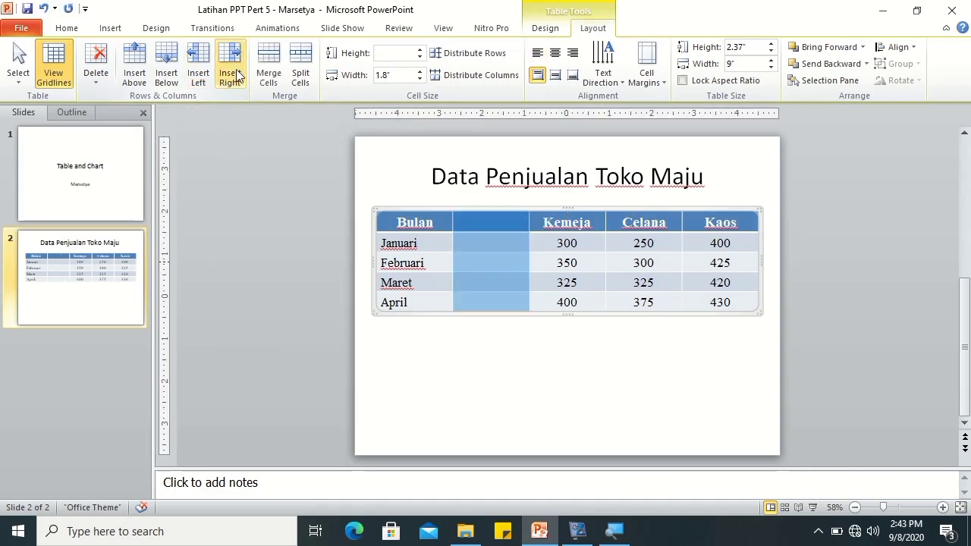
pyautogui.hotkey('ctrl', 'z')
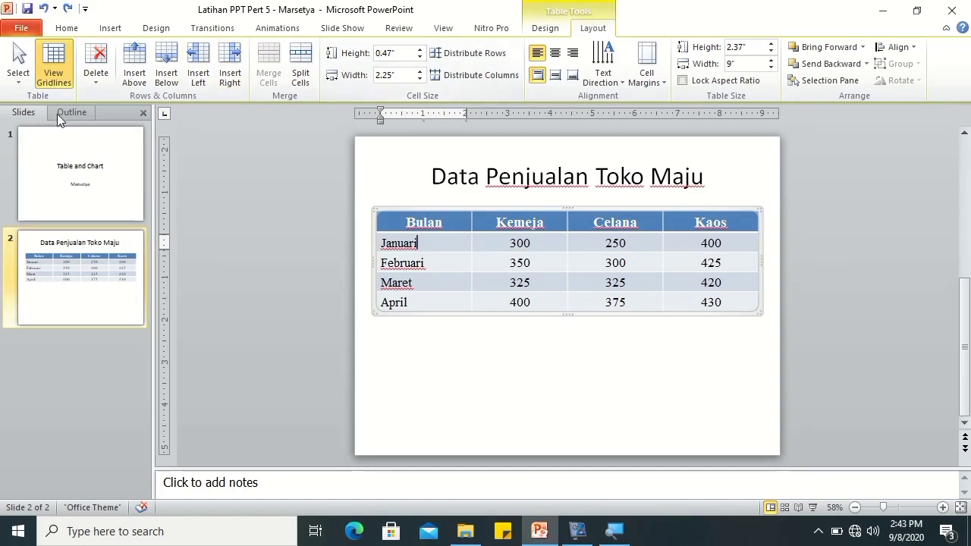
pyautogui.click(96, 88)
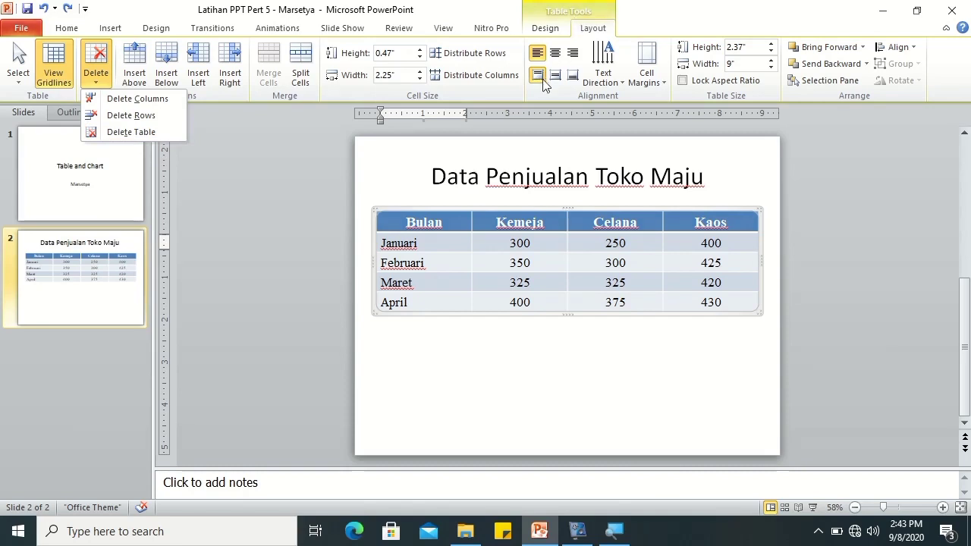
pyautogui.click(603, 72)
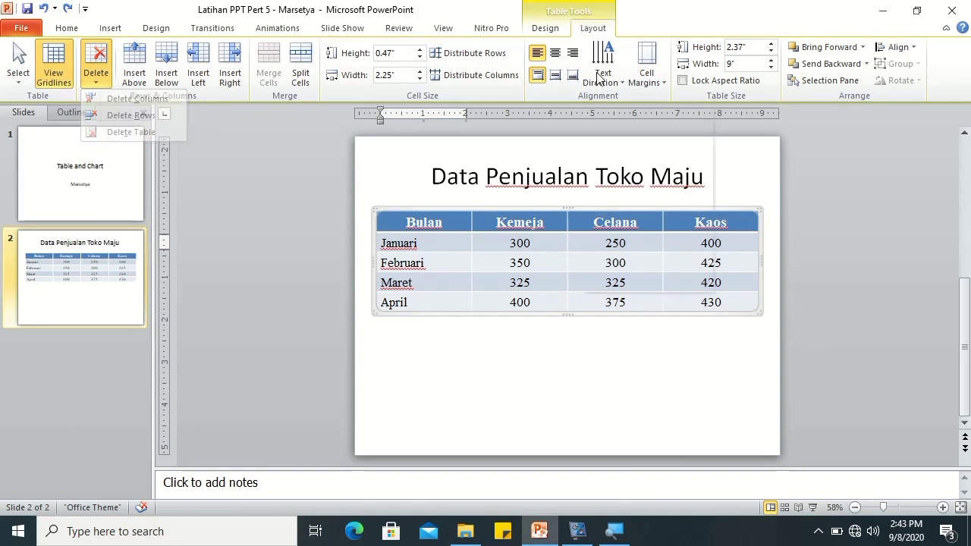
pyautogui.click(645, 113)
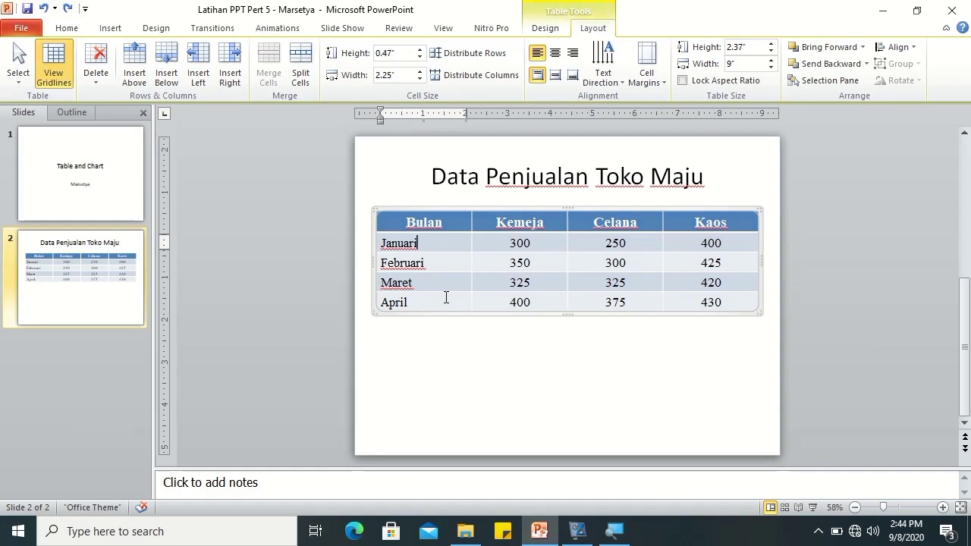
# Add two rows below April and fill the Mei row with 325, 350 and 400
pyautogui.click(446, 298)
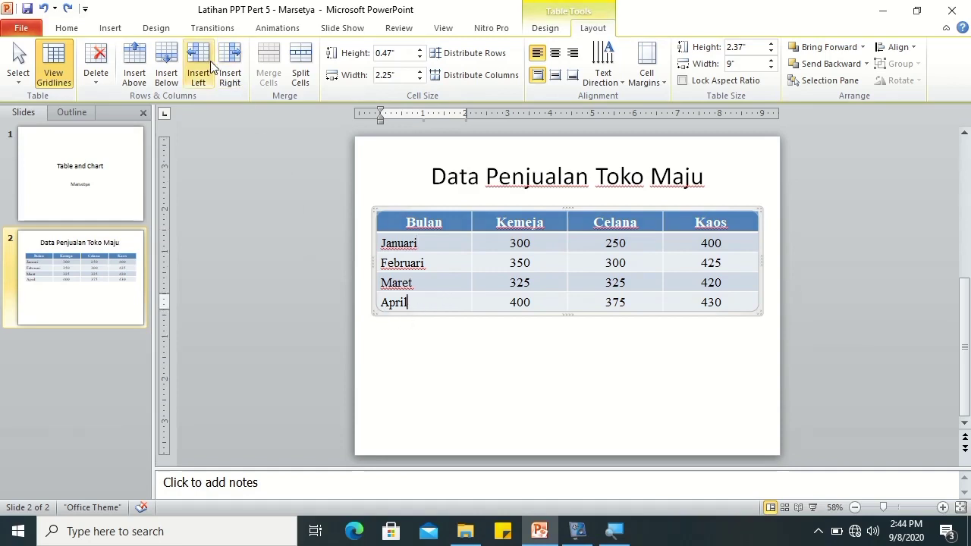
pyautogui.click(166, 76)
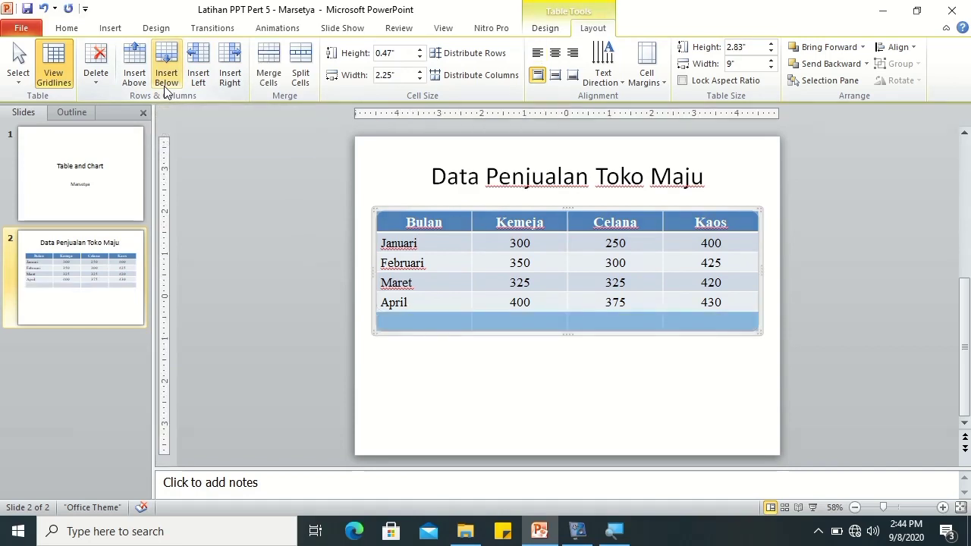
pyautogui.click(167, 76)
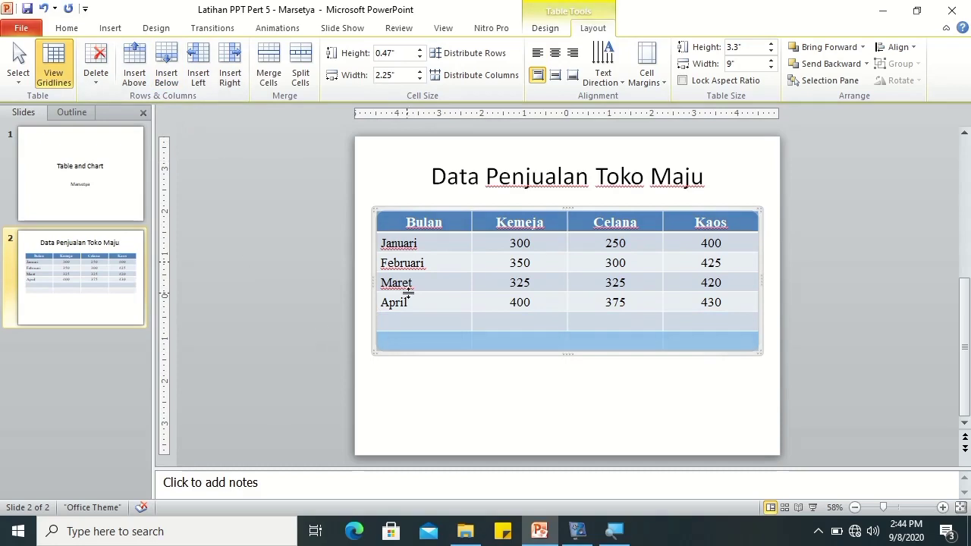
pyautogui.click(407, 323)
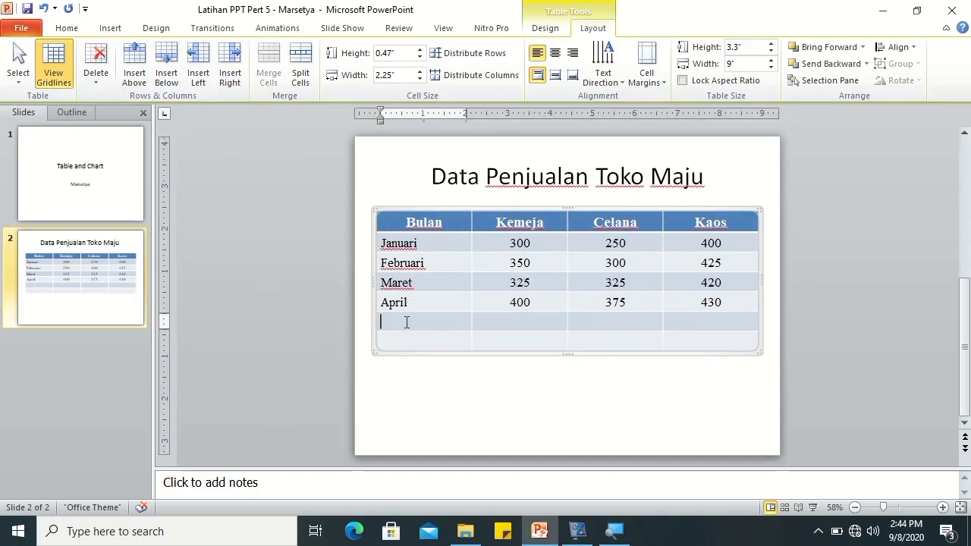
pyautogui.write('Mei')
pyautogui.press('Tab')
pyautogui.write('325')
pyautogui.press('Tab')
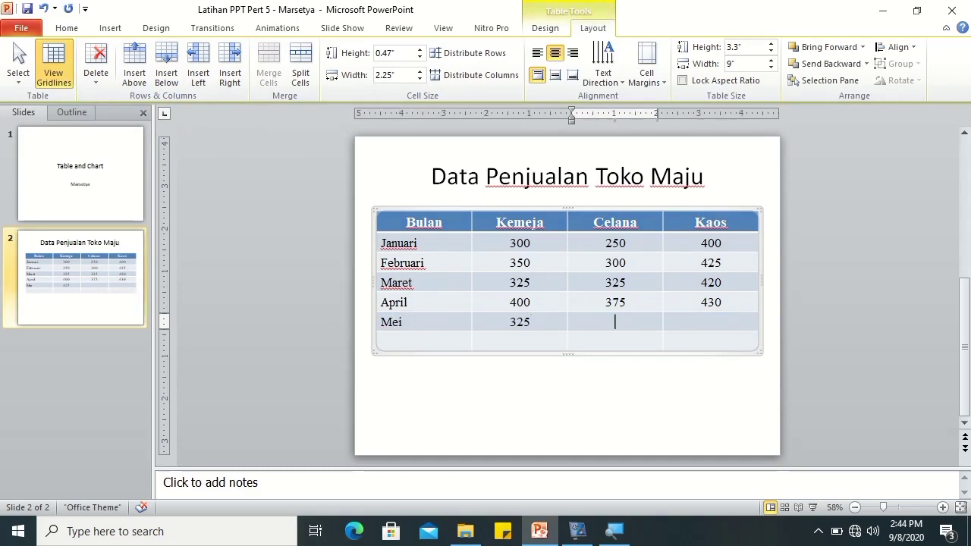
pyautogui.write('350')
pyautogui.press('Tab')
pyautogui.write('400')
# Fill the last row as Juni with 250, 300 and 325
pyautogui.press('Tab')
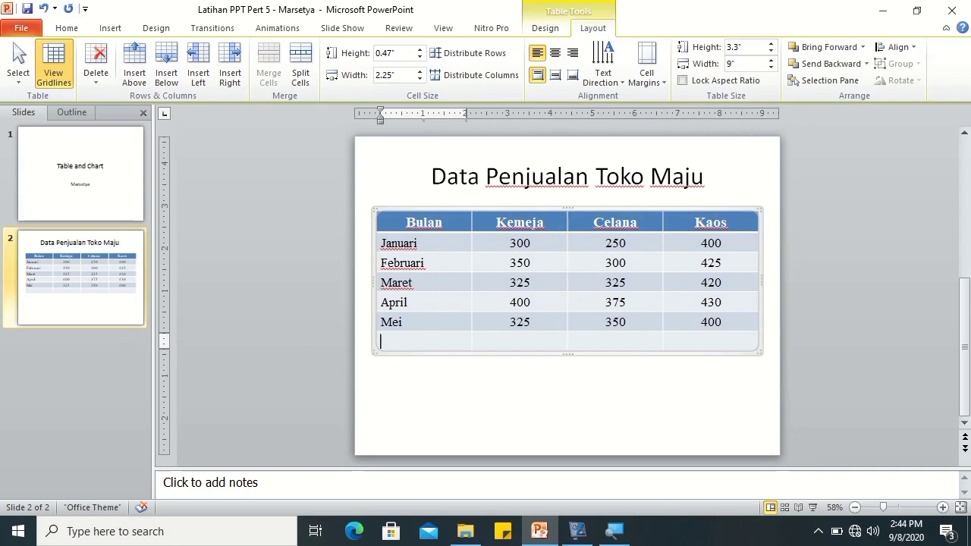
pyautogui.write('JUni')
pyautogui.press('Tab')
pyautogui.write('250')
pyautogui.press('Tab')
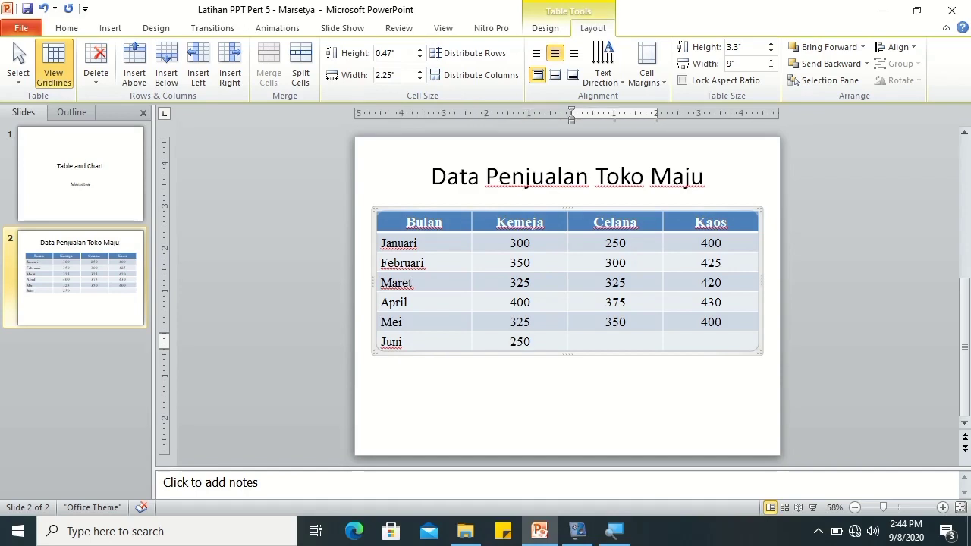
pyautogui.write('300')
pyautogui.press('Tab')
pyautogui.write('325')
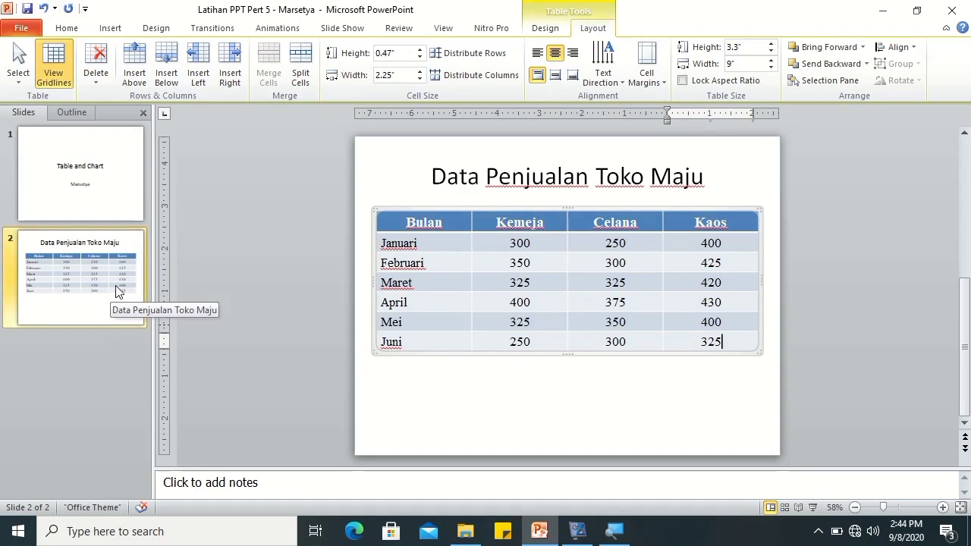
# Apply the Fog preset gradient background to all slides
pyautogui.rightClick(117, 292)
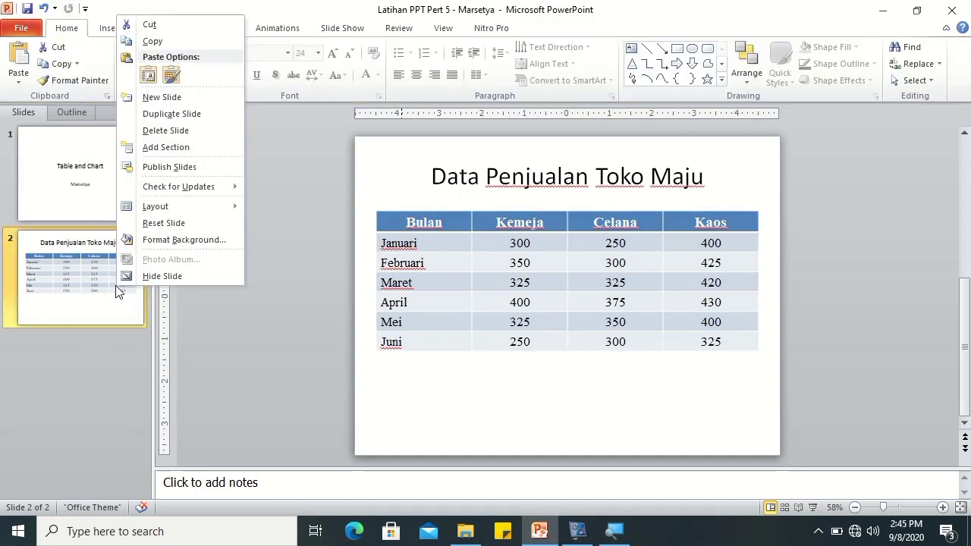
pyautogui.click(151, 240)
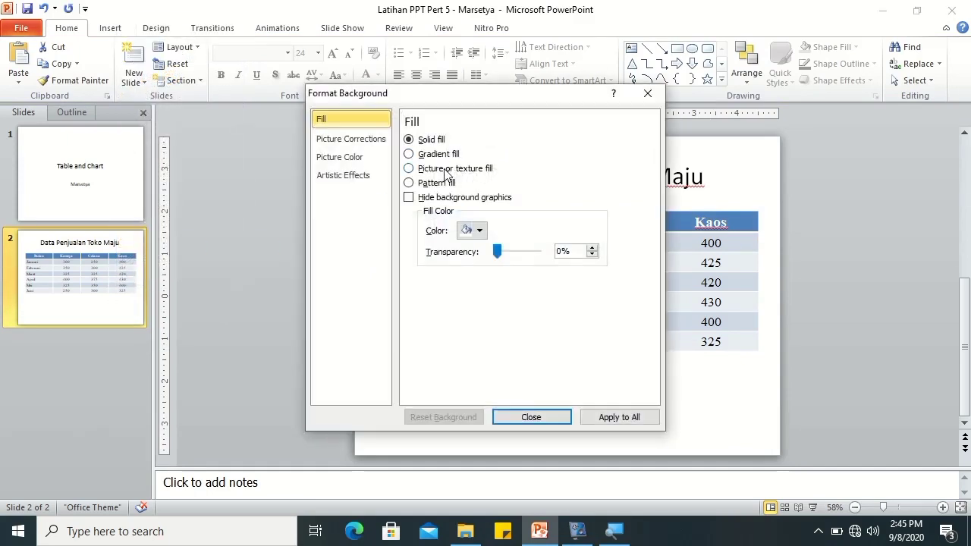
pyautogui.click(433, 154)
pyautogui.click(492, 215)
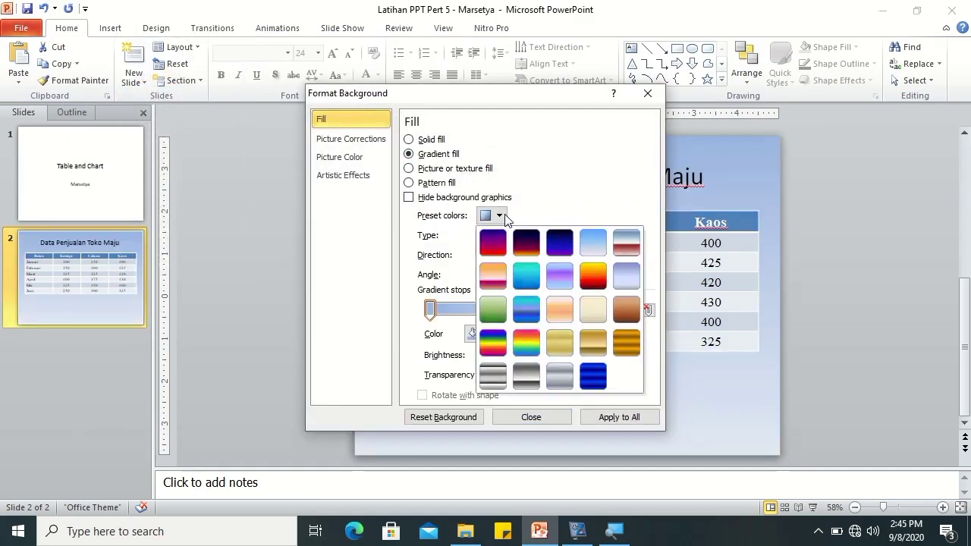
pyautogui.click(627, 310)
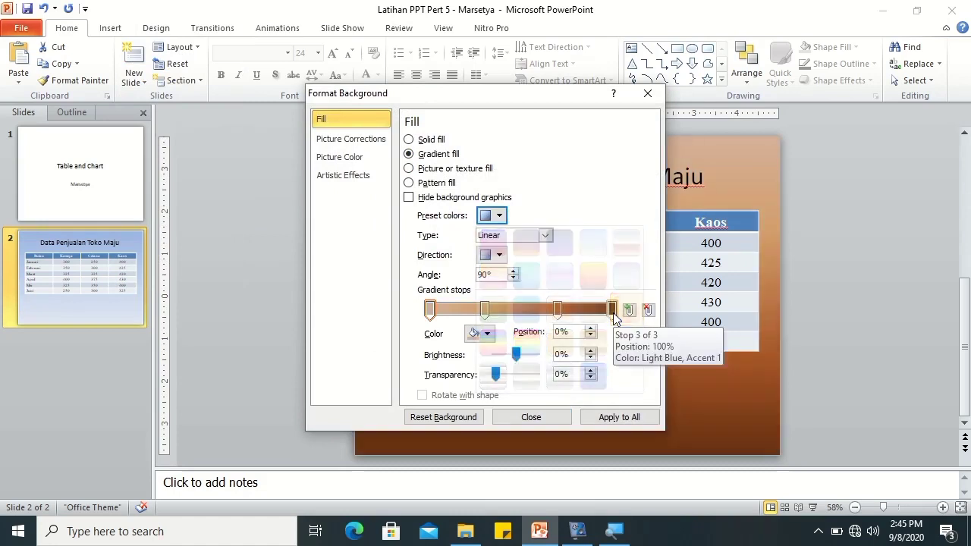
pyautogui.click(491, 216)
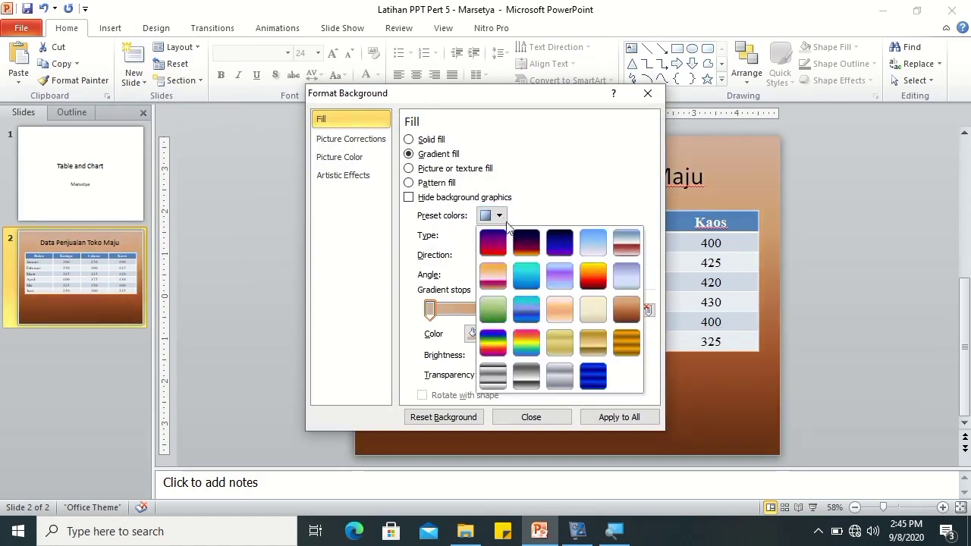
pyautogui.click(627, 275)
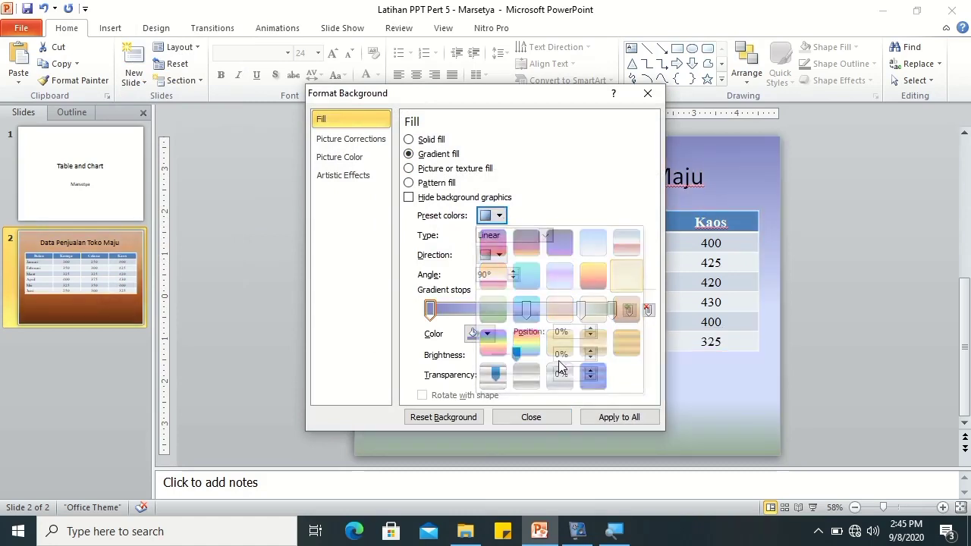
pyautogui.click(585, 417)
pyautogui.click(542, 422)
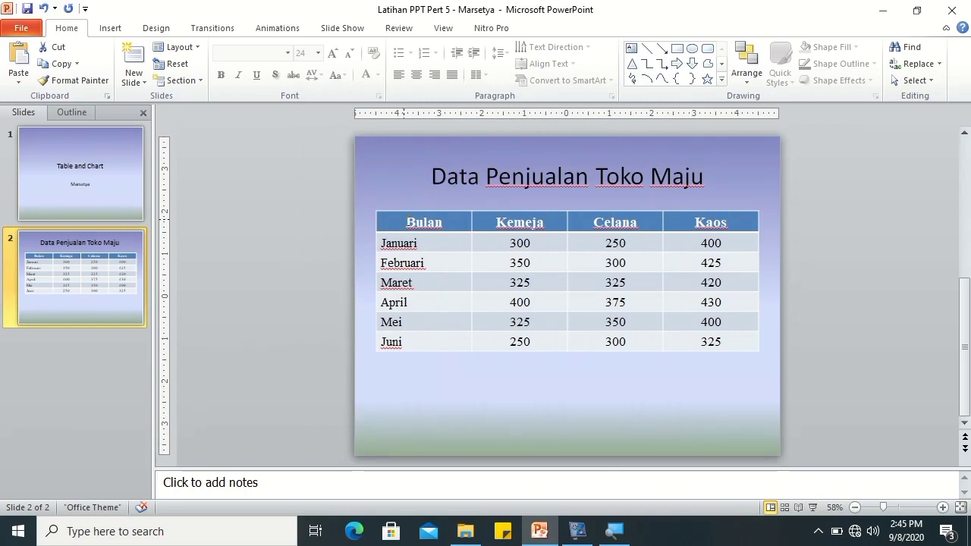
# Add a text shadow to the table's header row
pyautogui.click(408, 222)
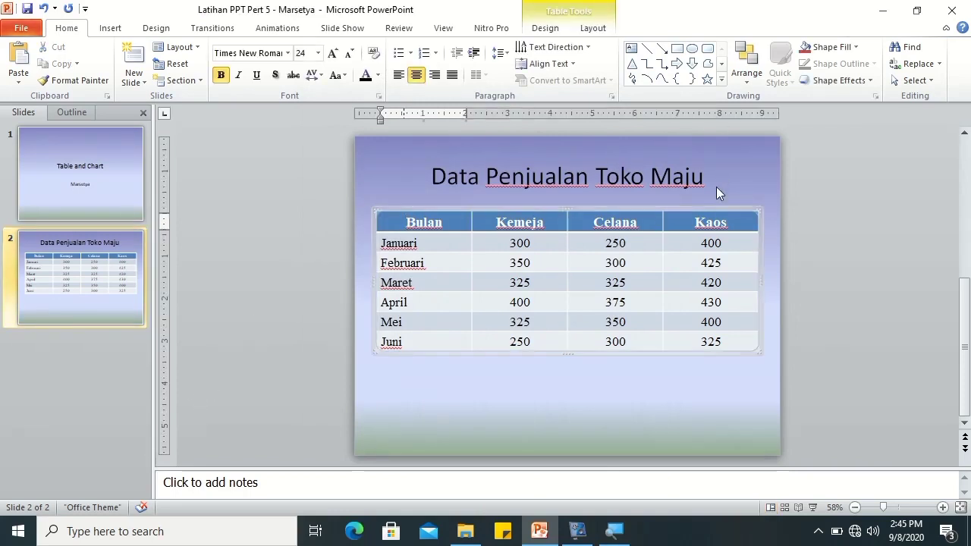
pyautogui.click(730, 221)
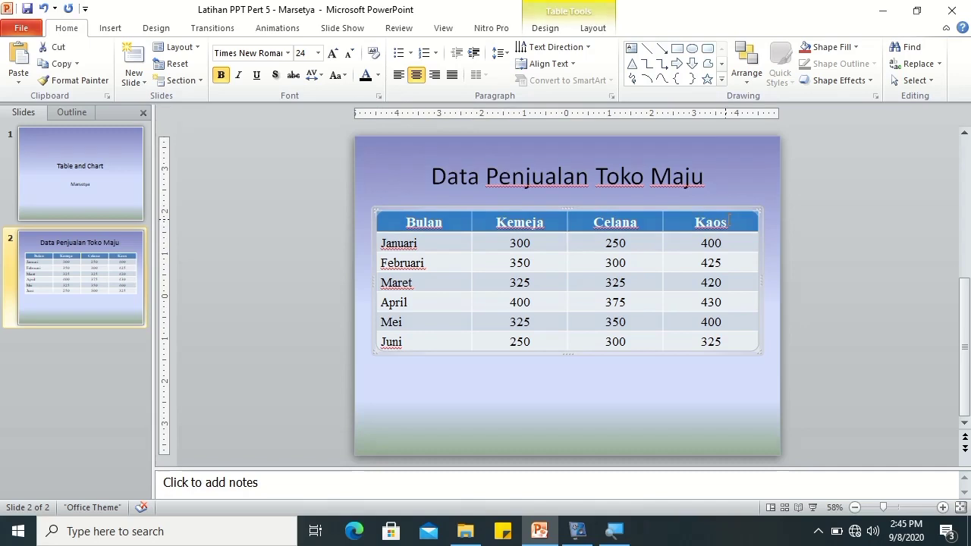
pyautogui.click(277, 76)
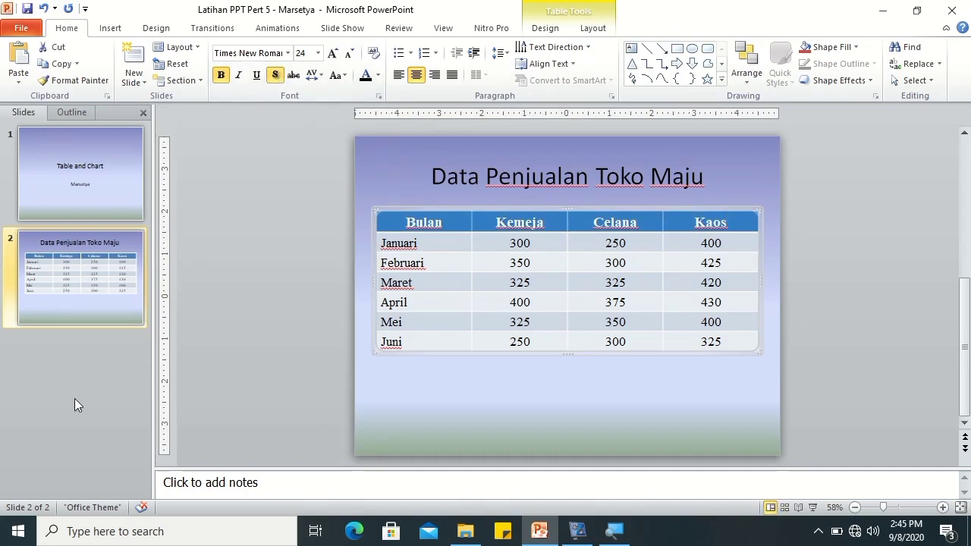
pyautogui.click(74, 399)
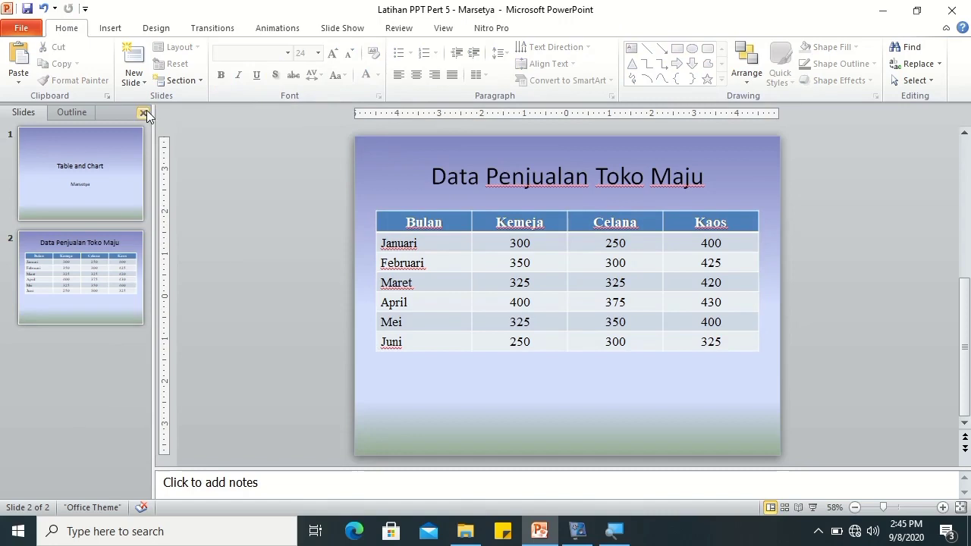
# Add a third Title and Content slide with the title 'Data Mahasiswa jurusan Ekonomi'
pyautogui.click(134, 81)
pyautogui.click(228, 125)
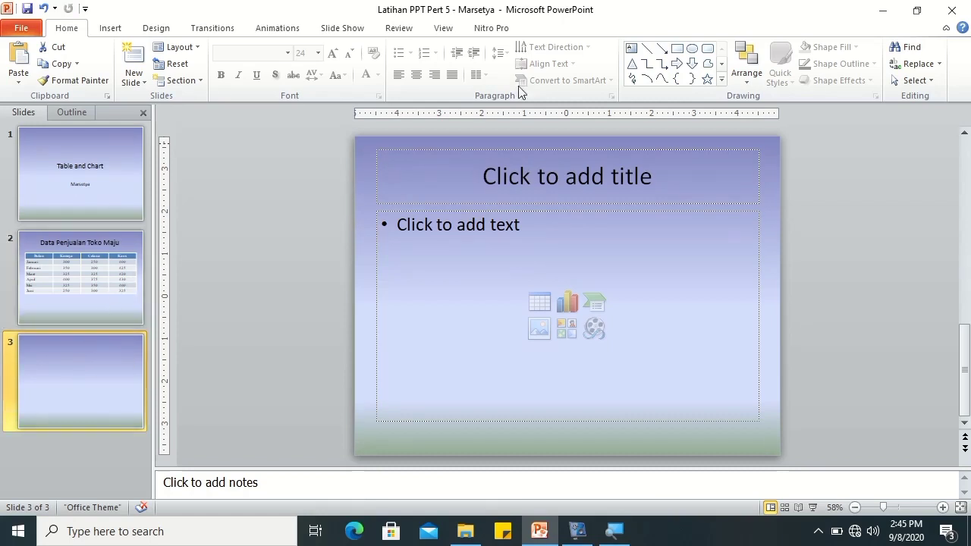
pyautogui.click(503, 188)
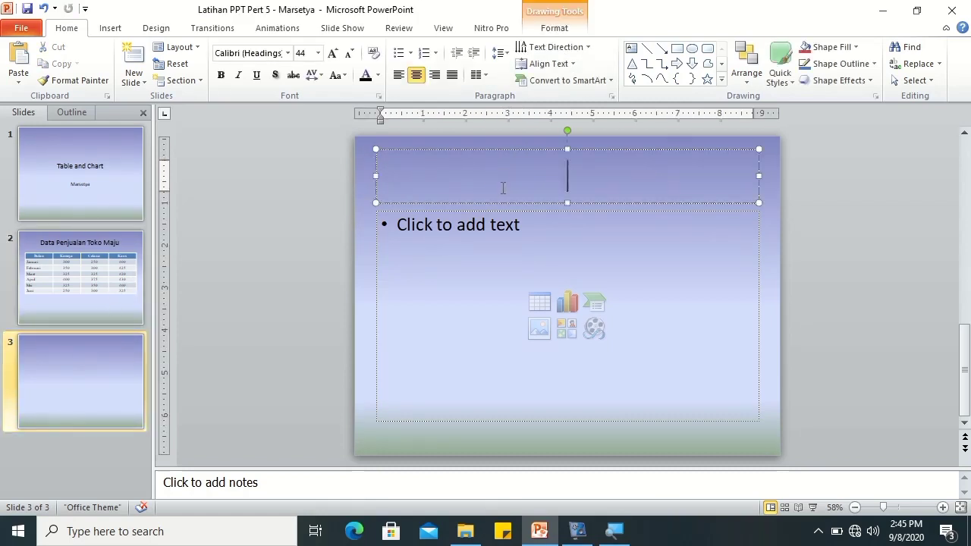
pyautogui.write('Data Mahasiswa jurusan Ekonomi')
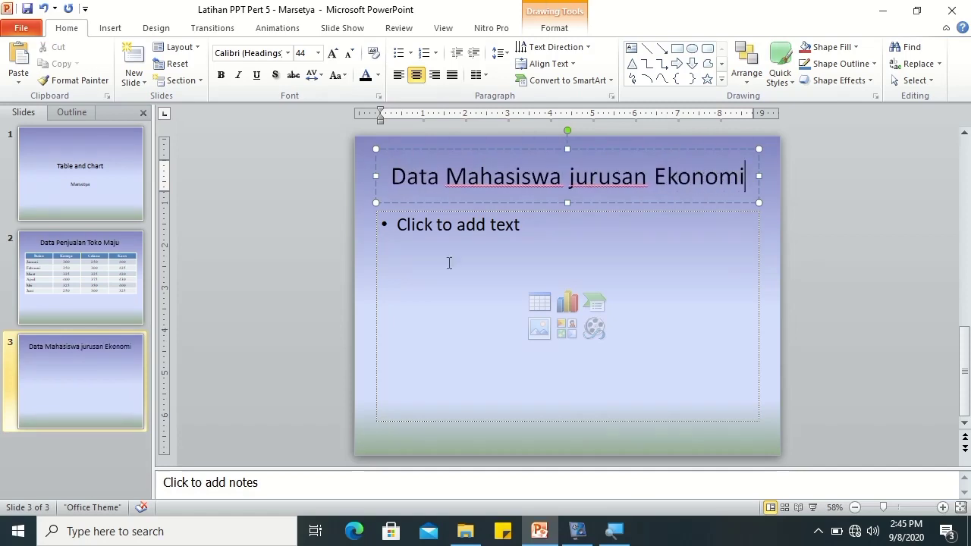
pyautogui.click(403, 330)
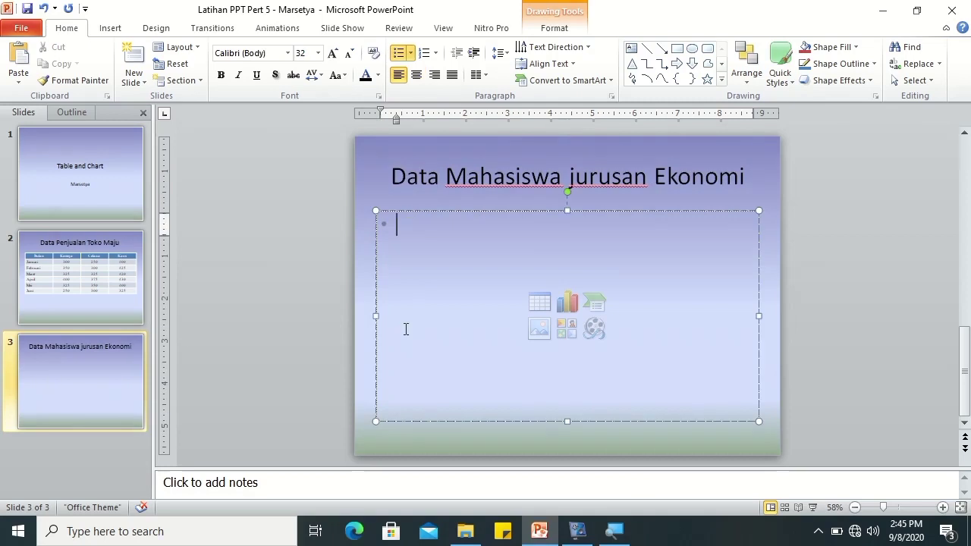
# Insert a 3-column, 6-row table into slide 3's content placeholder
pyautogui.click(539, 303)
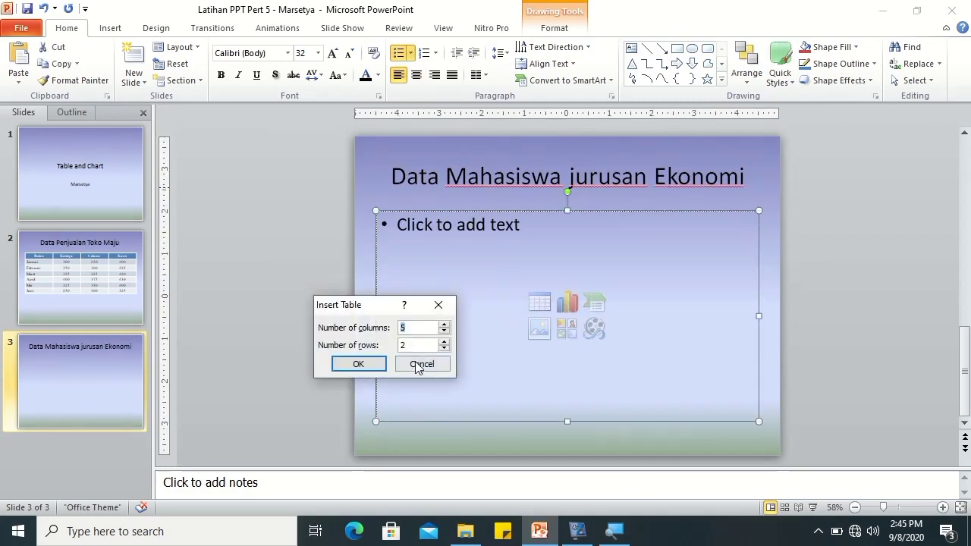
pyautogui.moveTo(365, 306); pyautogui.dragTo(358, 215)
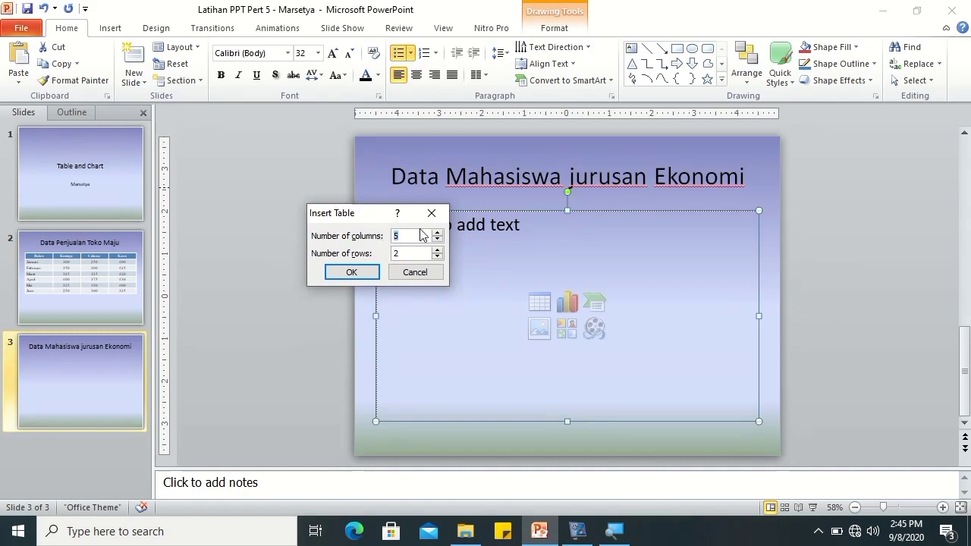
pyautogui.write('3')
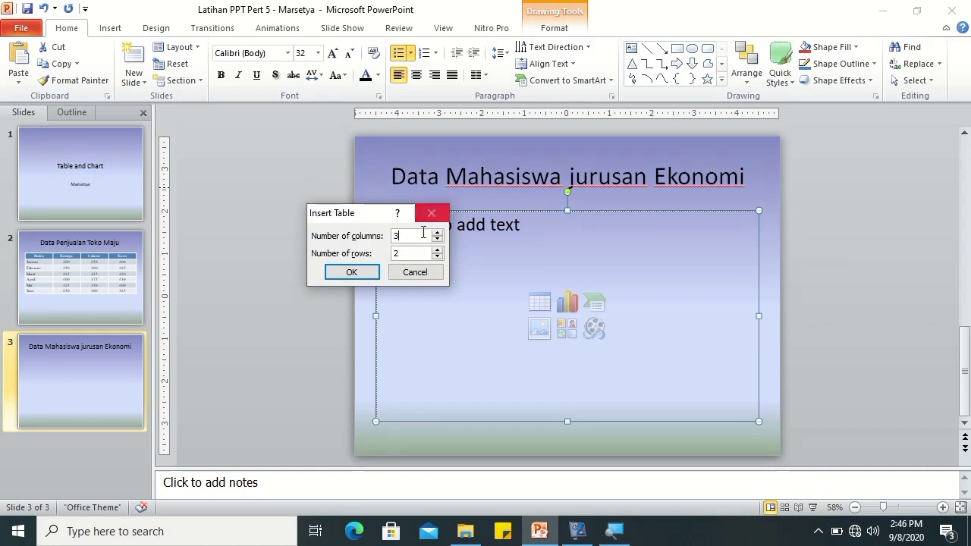
pyautogui.doubleClick(396, 253)
pyautogui.click(370, 275)
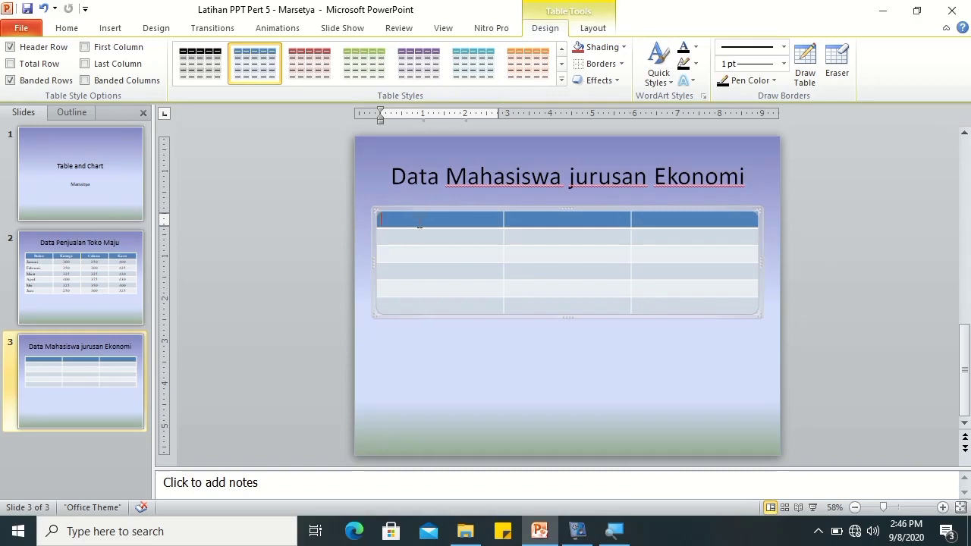
# Type the Kelas header and set the whole table to Times New Roman, size 22
pyautogui.write('Ke')
pyautogui.write('a')
pyautogui.press('BackSpace')
pyautogui.press('BackSpace')
pyautogui.write('las')
pyautogui.click(373, 210)
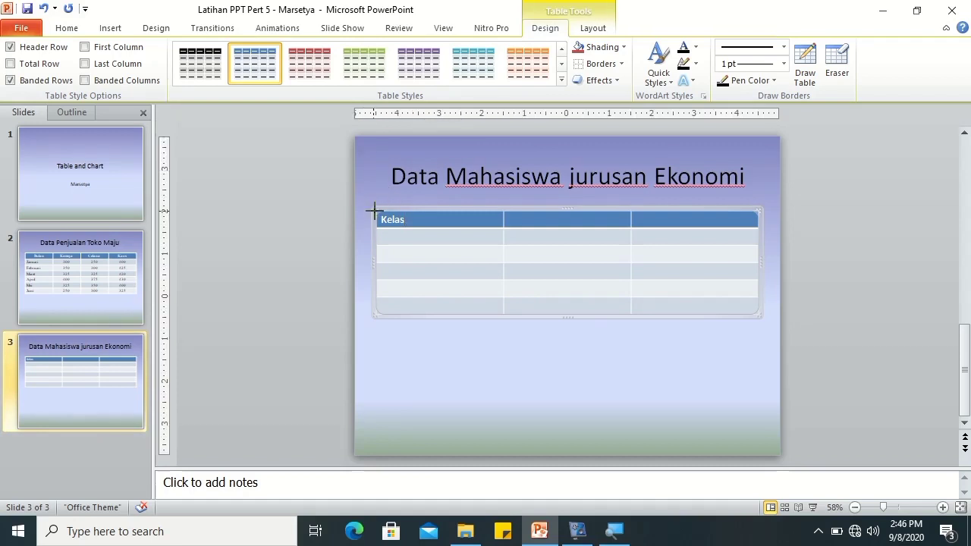
pyautogui.click(66, 28)
pyautogui.click(267, 52)
pyautogui.press('Down')
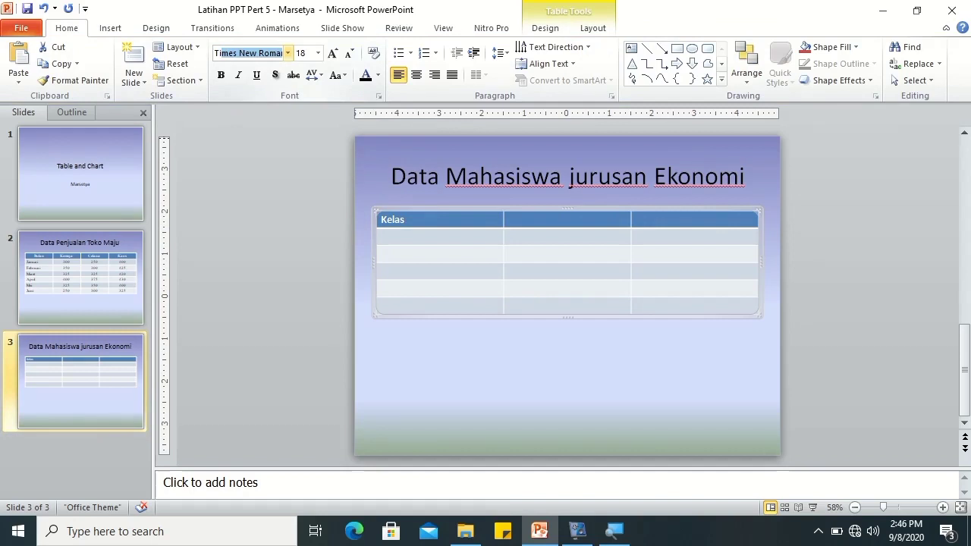
pyautogui.press('Return')
pyautogui.click(303, 52)
pyautogui.write('22')
pyautogui.press('Return')
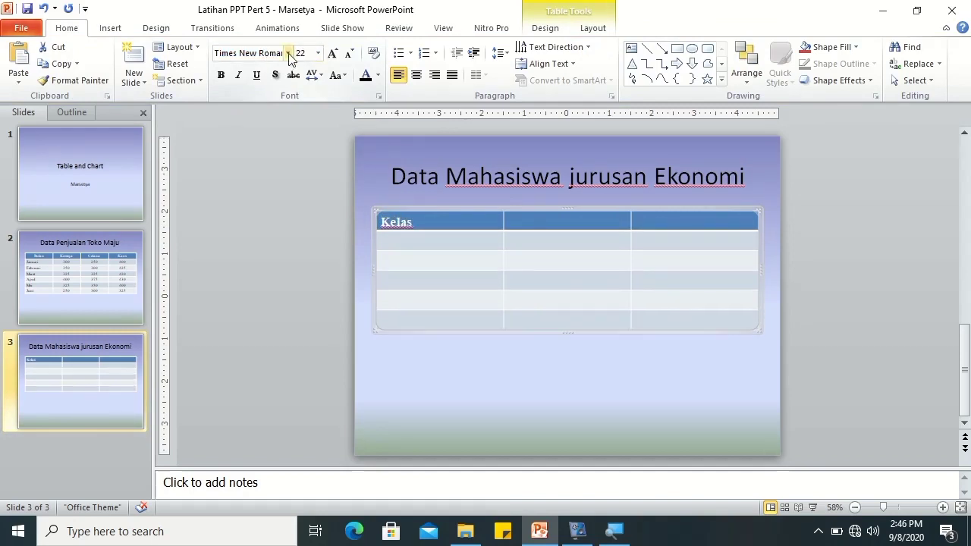
# Enter the Jenis Kelamin header, L and P sub-headings, and classes P1, P2, M1
pyautogui.click(531, 218)
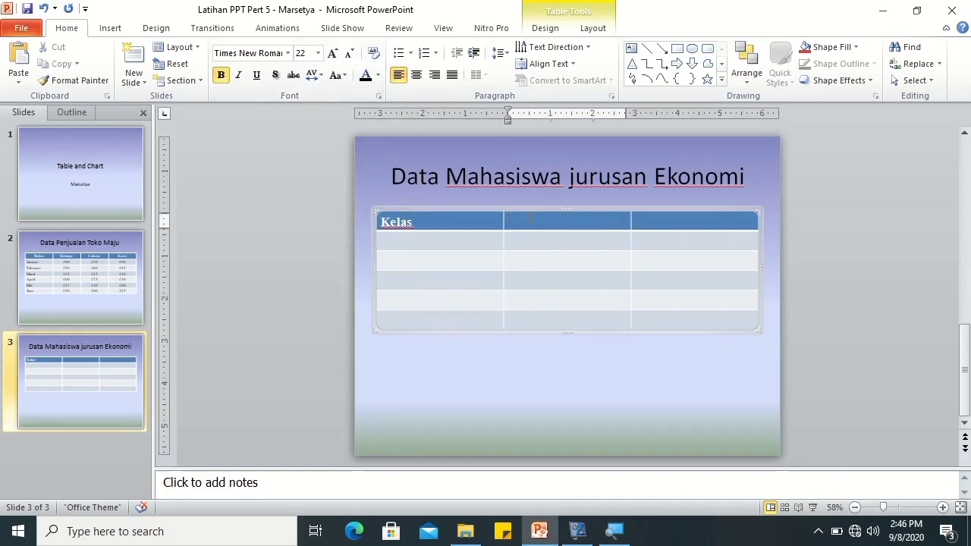
pyautogui.write('Jenis ')
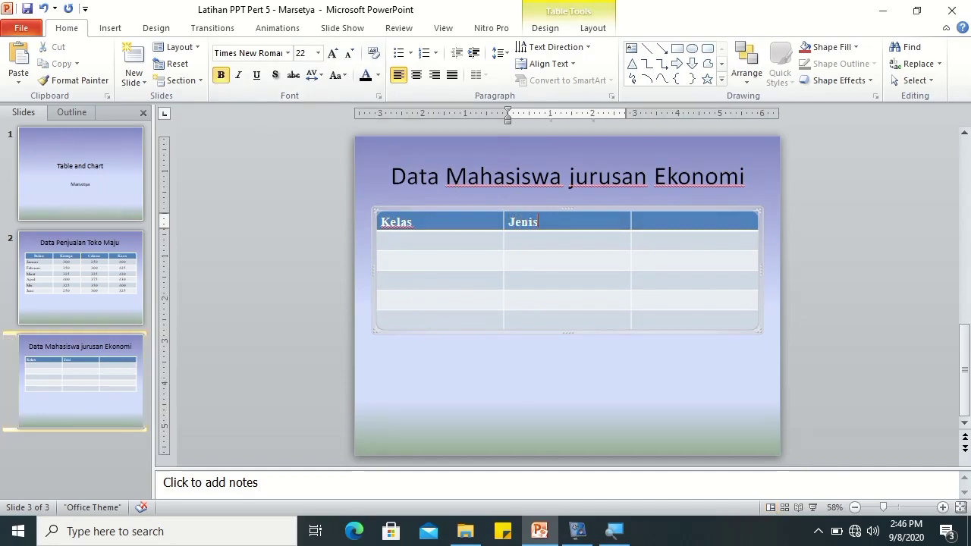
pyautogui.write('Kelamin')
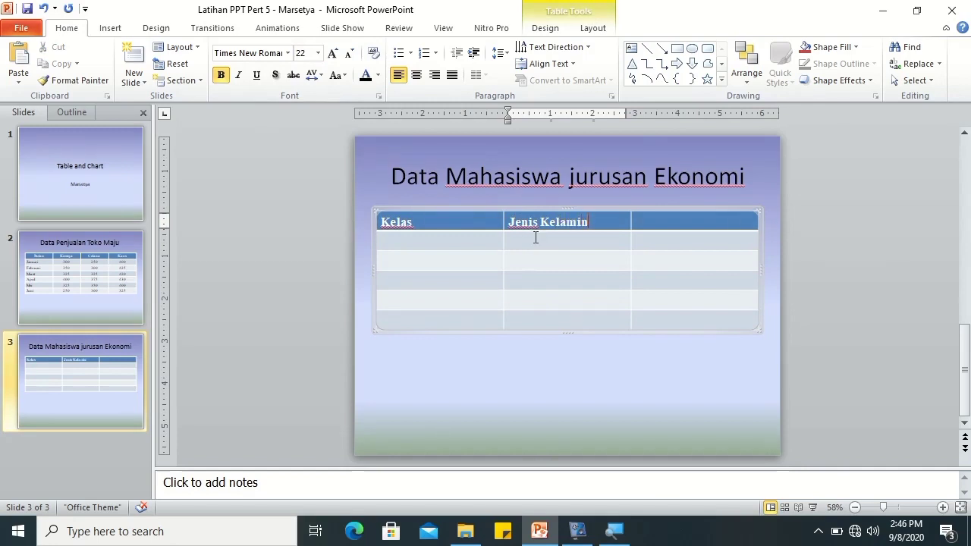
pyautogui.click(536, 237)
pyautogui.write('L')
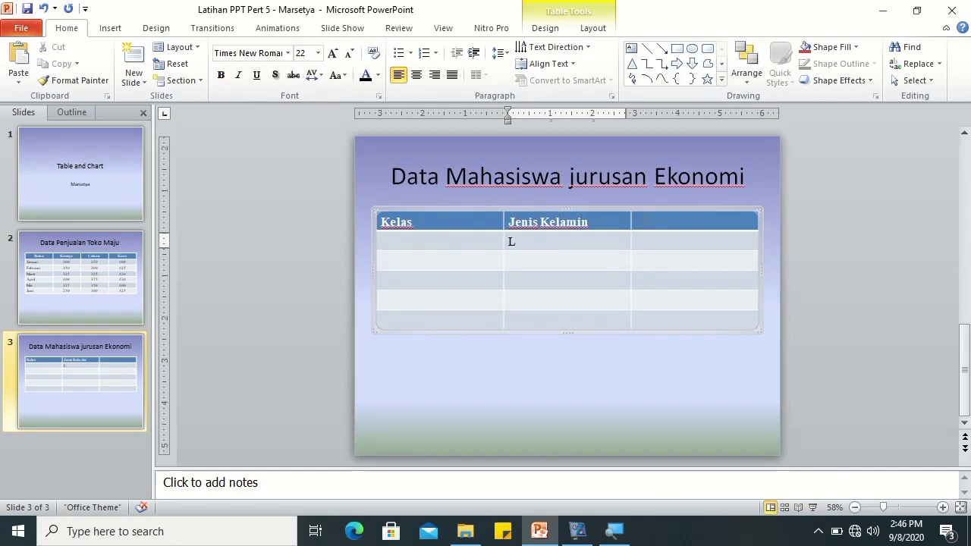
pyautogui.click(671, 242)
pyautogui.write('P')
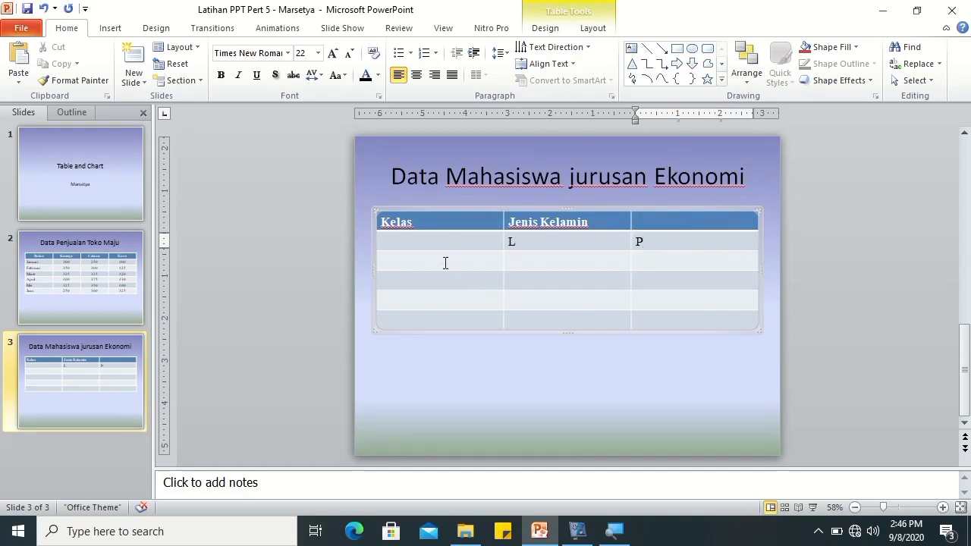
pyautogui.click(446, 261)
pyautogui.write('1')
pyautogui.click(440, 279)
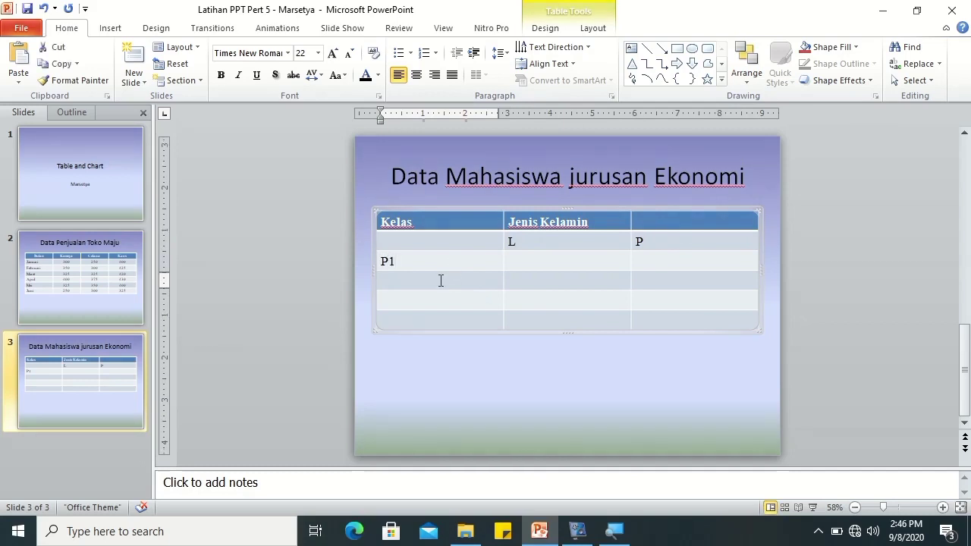
pyautogui.write('P2')
pyautogui.click(403, 301)
pyautogui.write('M1')
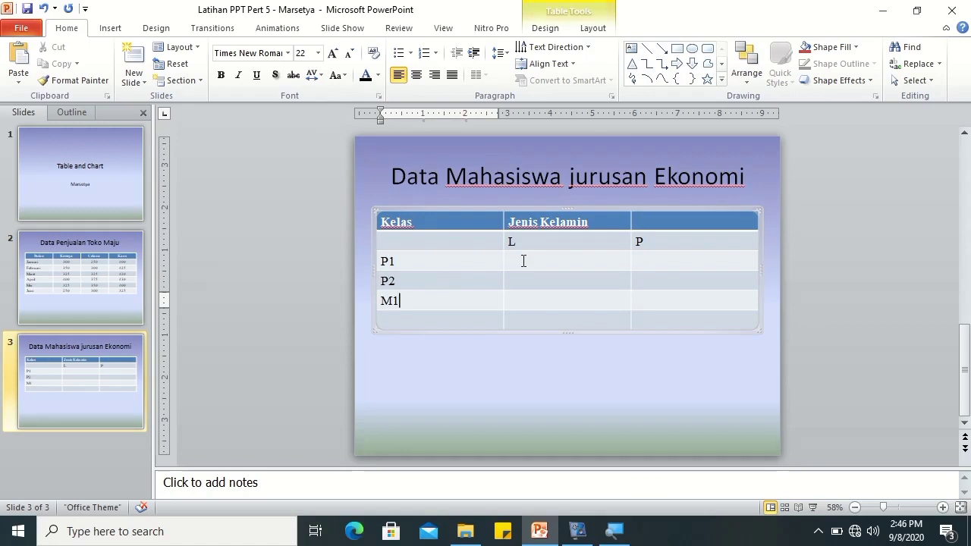
# Centre the L and P labels in the second table row
pyautogui.click(523, 261)
pyautogui.moveTo(539, 232); pyautogui.dragTo(652, 237)
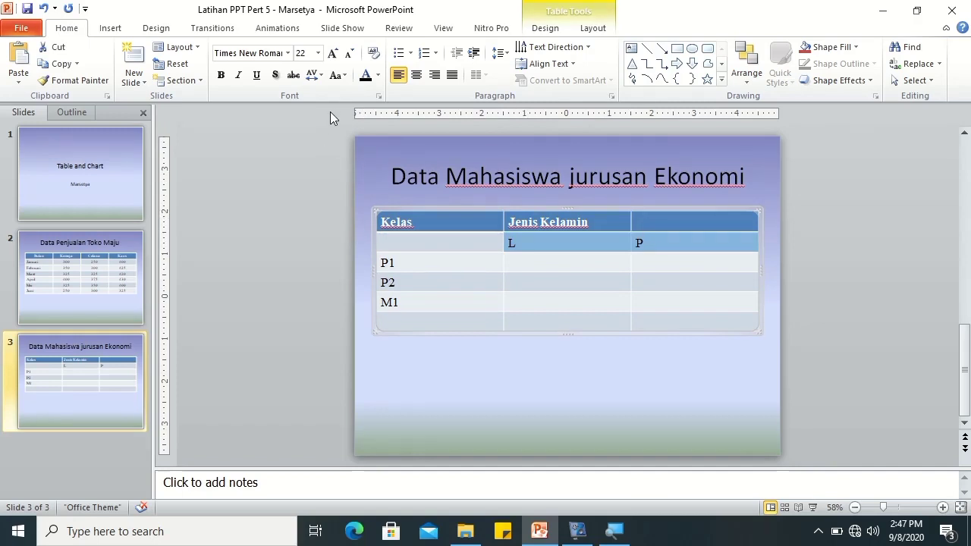
pyautogui.hotkey('ctrl', 'e')
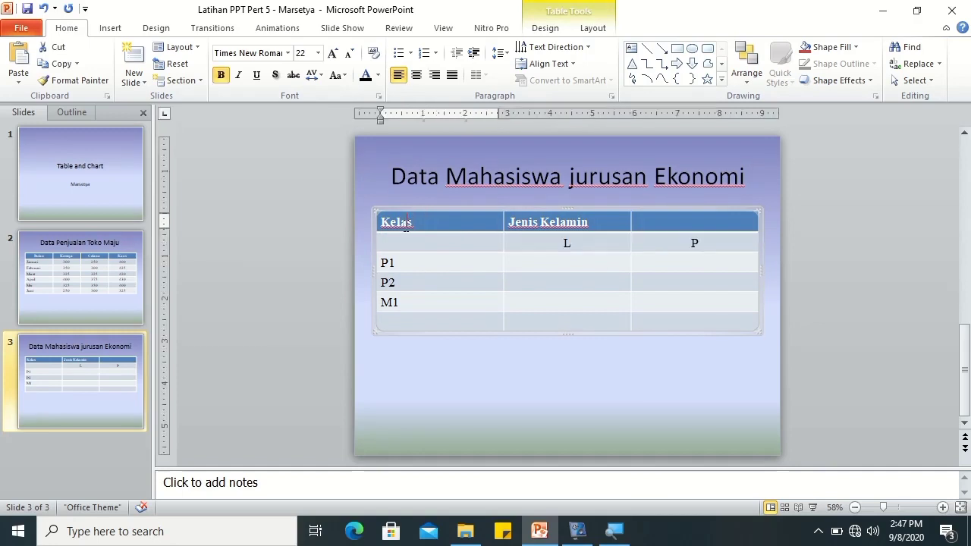
# Make the Kelas and Jenis Kelamin header text dark, then select Kelas with the cell below
pyautogui.moveTo(414, 242); pyautogui.dragTo(668, 235)
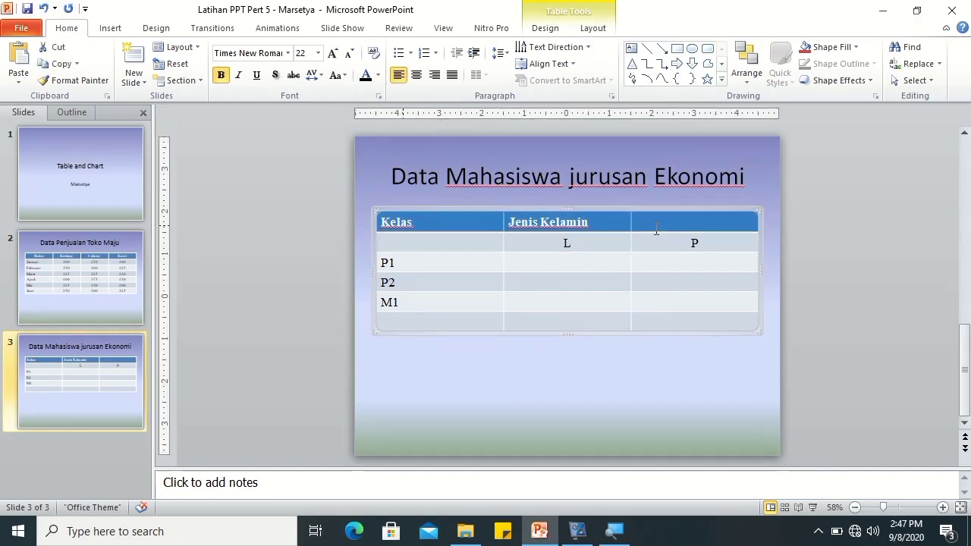
pyautogui.click(367, 75)
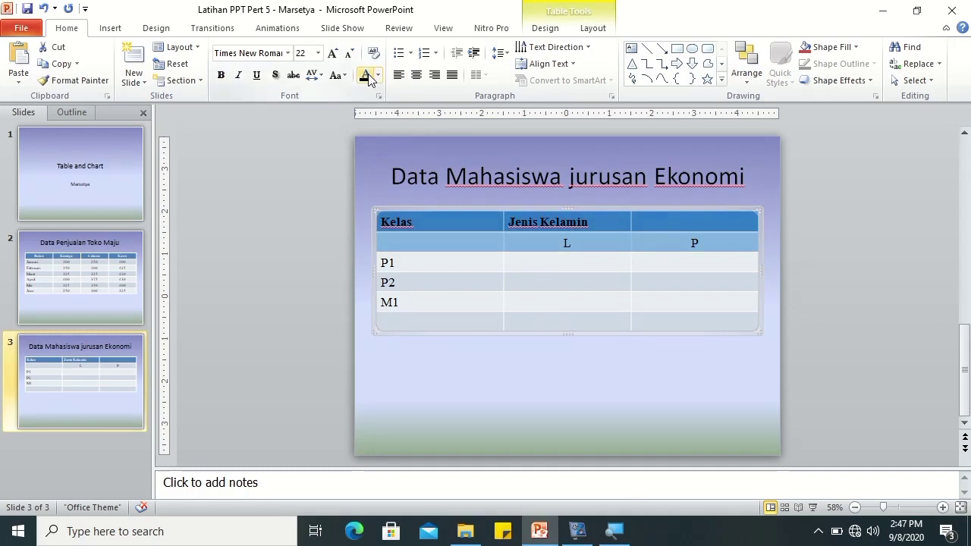
pyautogui.click(460, 228)
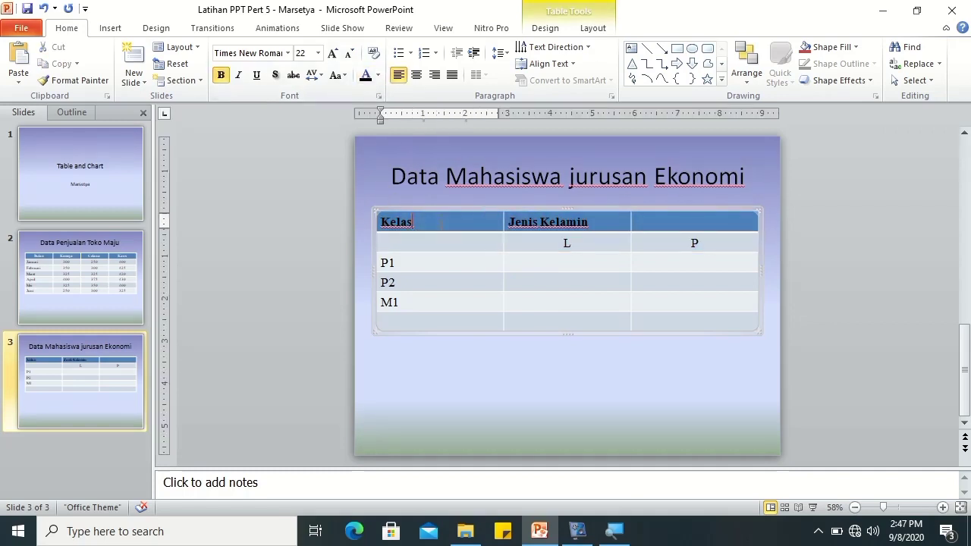
pyautogui.hotkey('shift', 'End')
pyautogui.hotkey('shift', 'Down')
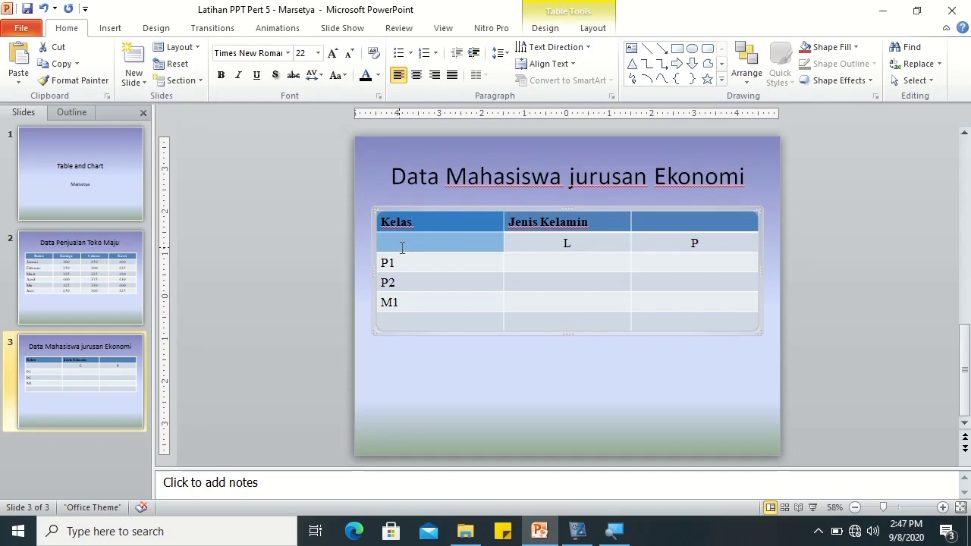
pyautogui.click(545, 28)
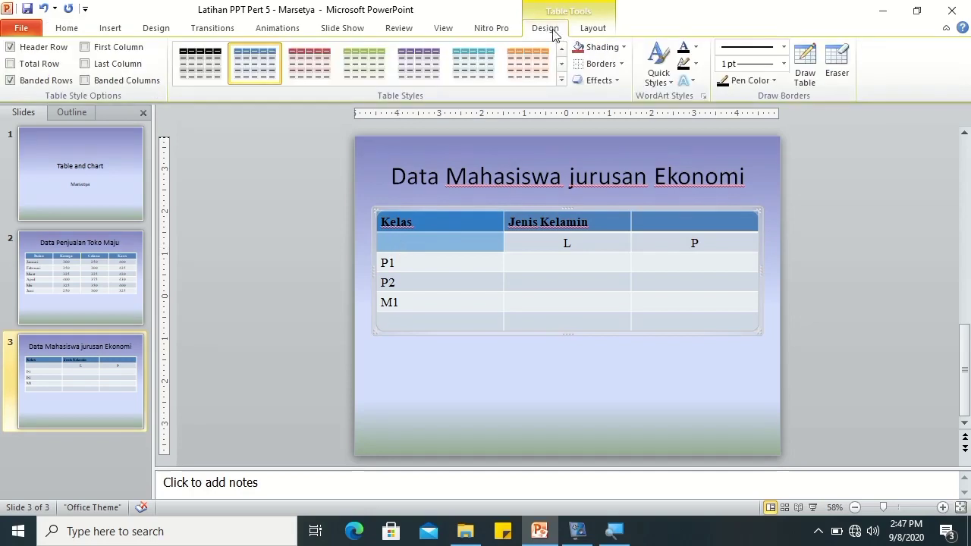
# Merge Kelas with the cell below and centre it horizontally and vertically
pyautogui.click(579, 30)
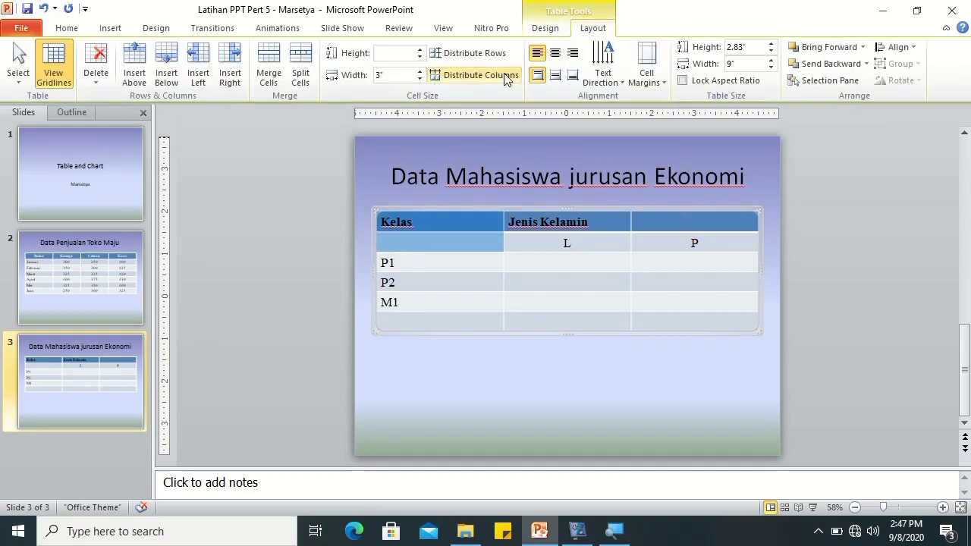
pyautogui.click(272, 77)
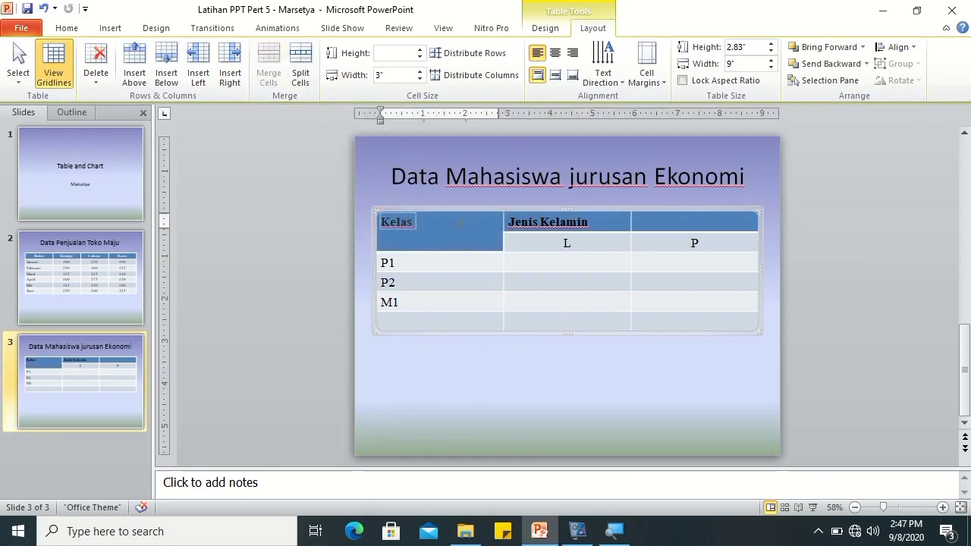
pyautogui.click(555, 55)
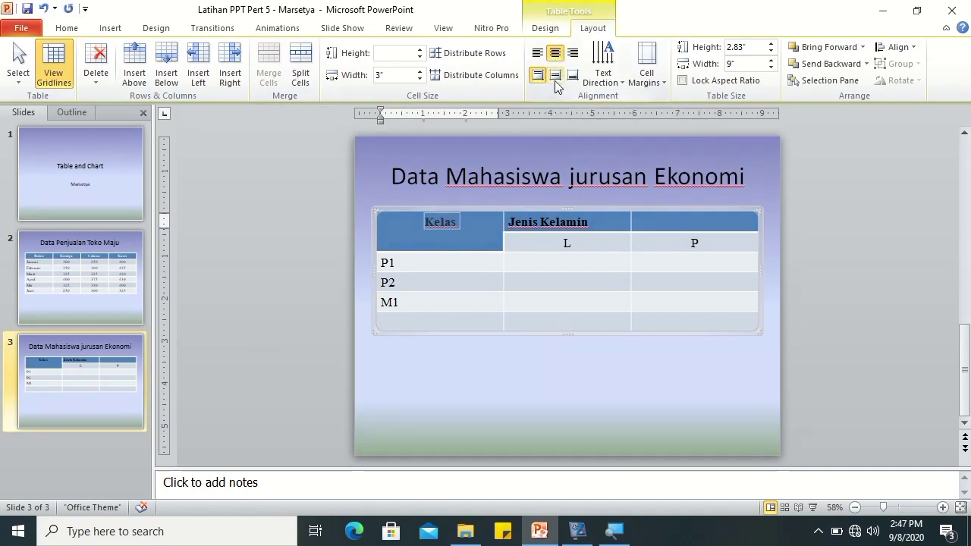
pyautogui.click(556, 75)
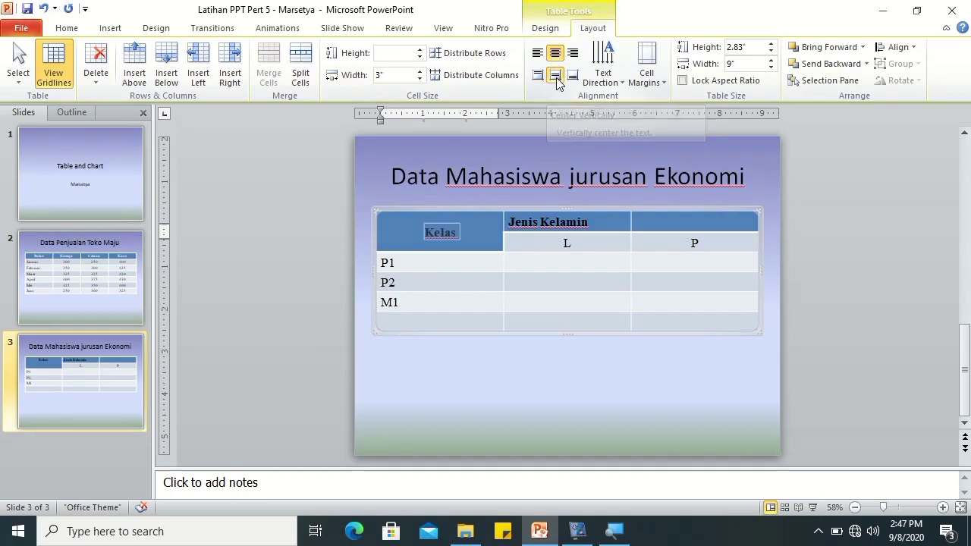
# Merge Jenis Kelamin with its neighbouring cell and centre it across both columns
pyautogui.click(533, 220)
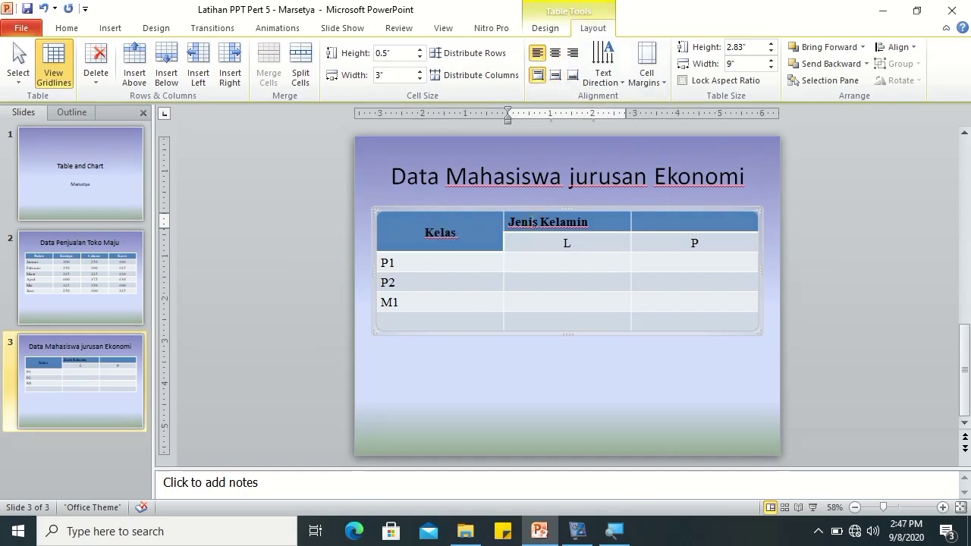
pyautogui.moveTo(533, 221); pyautogui.dragTo(651, 217)
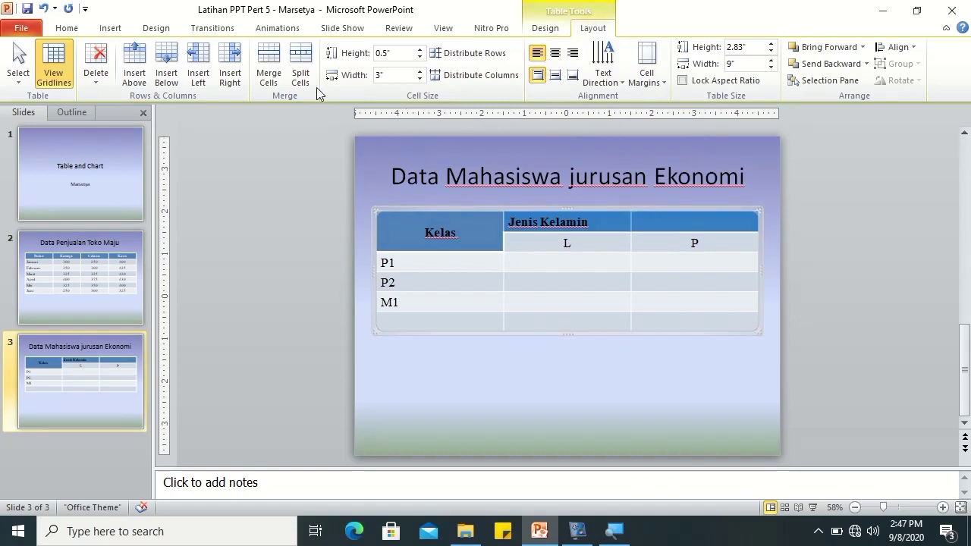
pyautogui.click(271, 74)
pyautogui.click(555, 53)
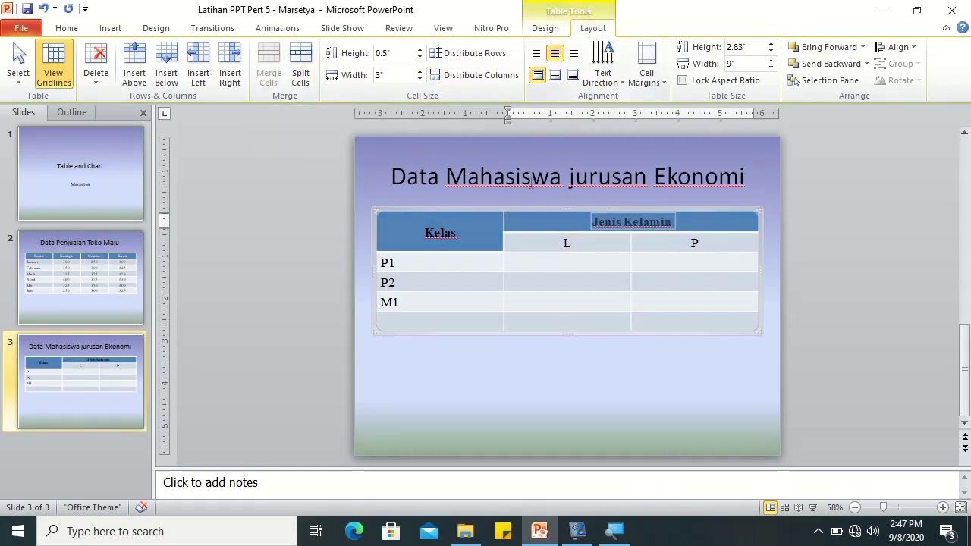
# Select the L and P header cells and browse the cell fill colour choices
pyautogui.click(531, 243)
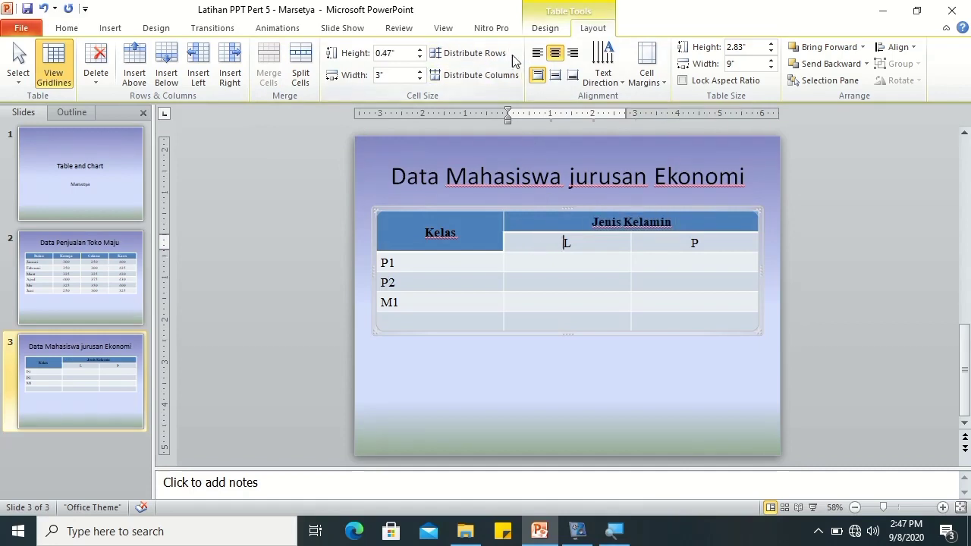
pyautogui.click(540, 31)
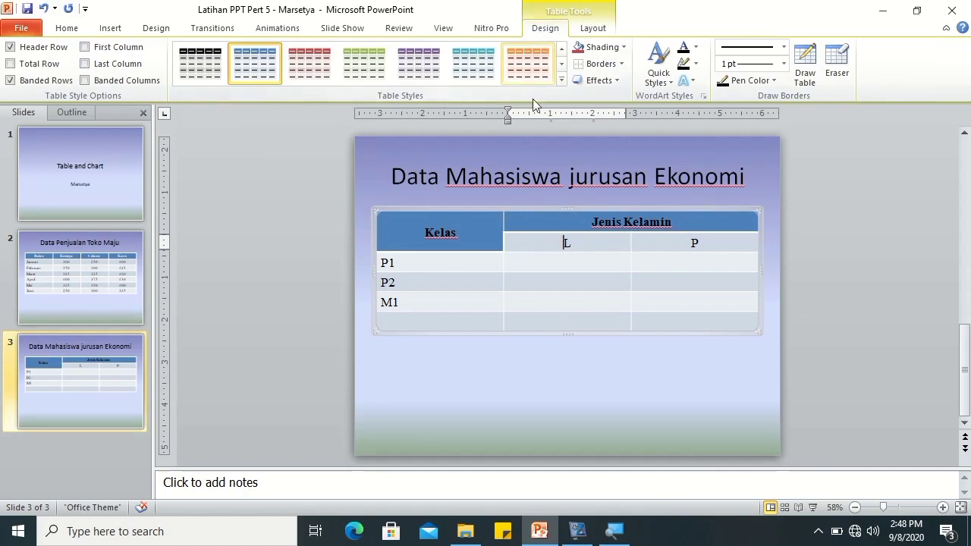
pyautogui.click(593, 222)
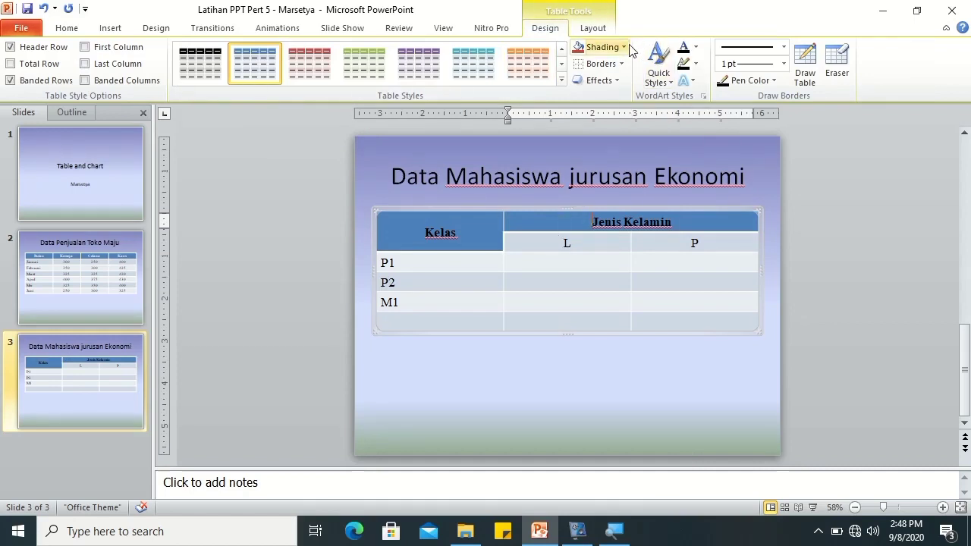
pyautogui.click(599, 47)
pyautogui.click(541, 243)
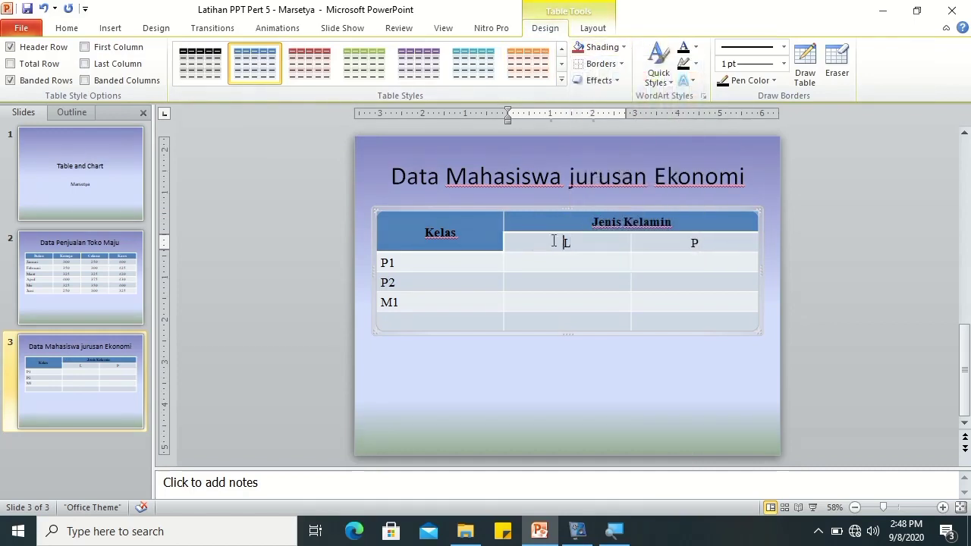
pyautogui.moveTo(559, 241); pyautogui.dragTo(660, 243)
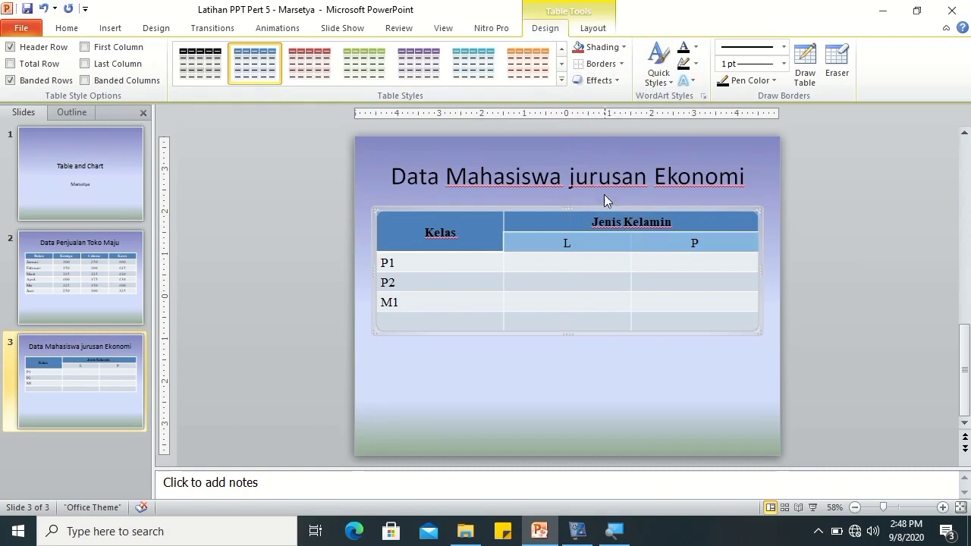
pyautogui.click(575, 225)
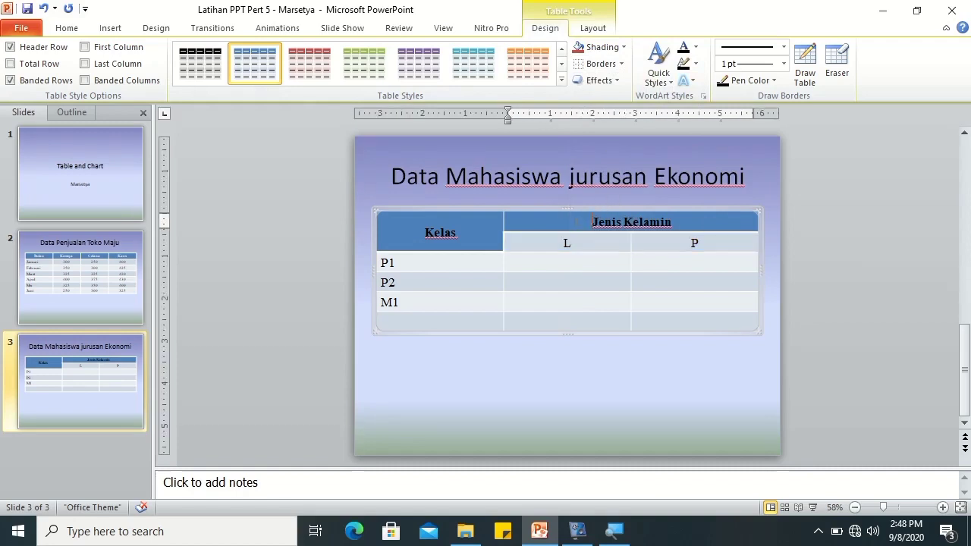
pyautogui.click(622, 47)
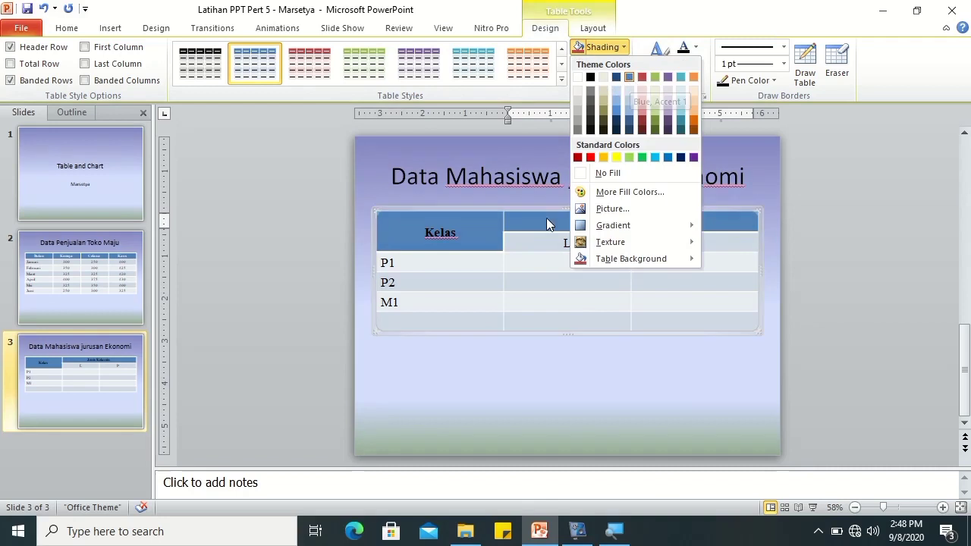
# Fill the L and P header cells dark blue
pyautogui.click(528, 247)
pyautogui.moveTo(569, 243); pyautogui.dragTo(649, 241)
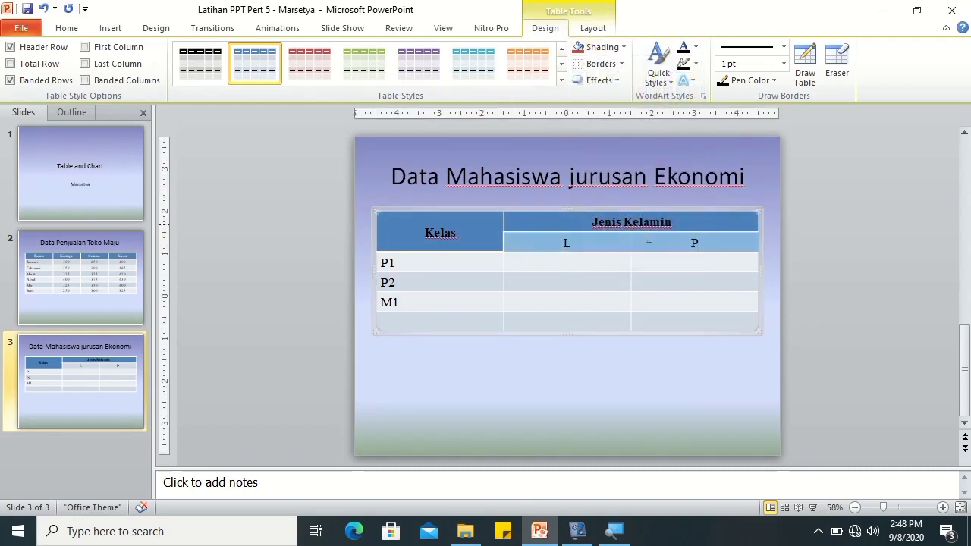
pyautogui.click(622, 47)
pyautogui.click(628, 73)
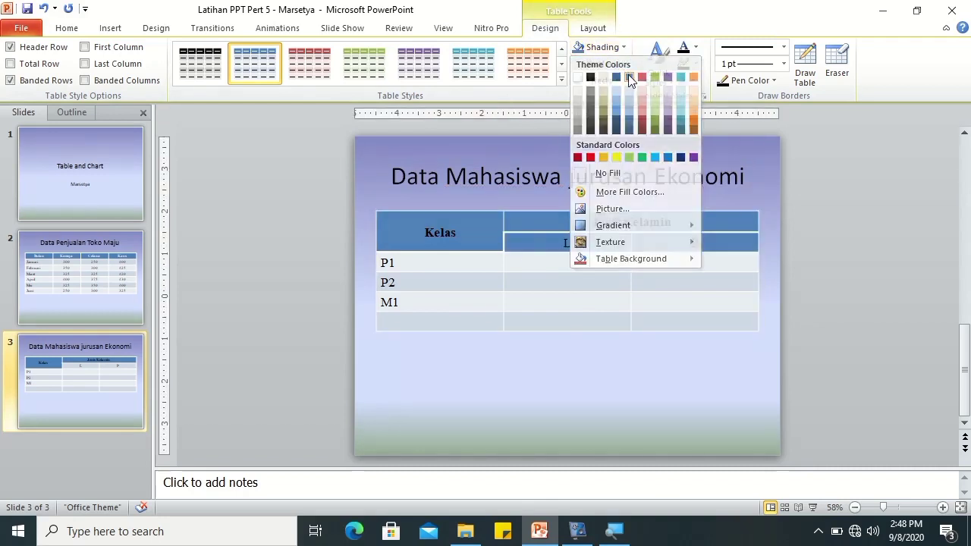
pyautogui.click(554, 258)
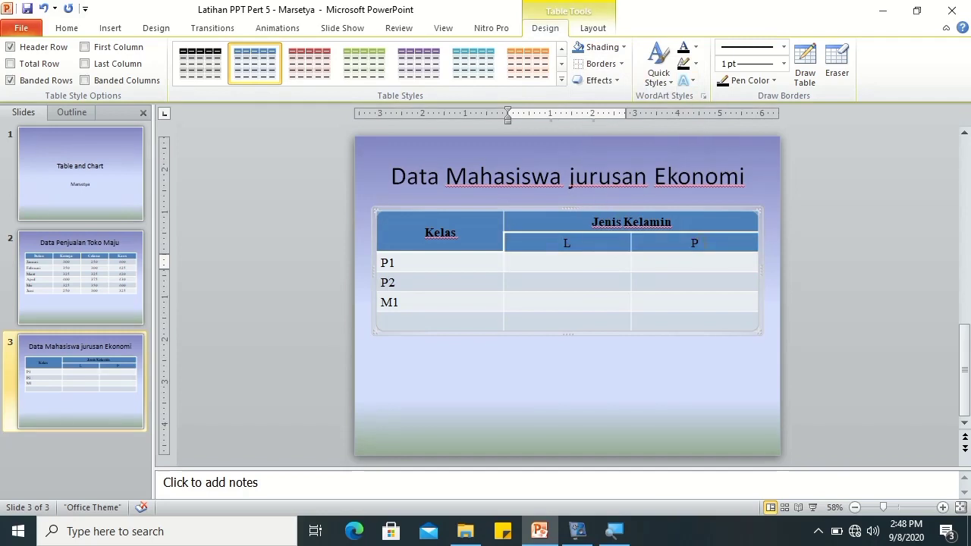
pyautogui.moveTo(695, 243); pyautogui.dragTo(569, 239)
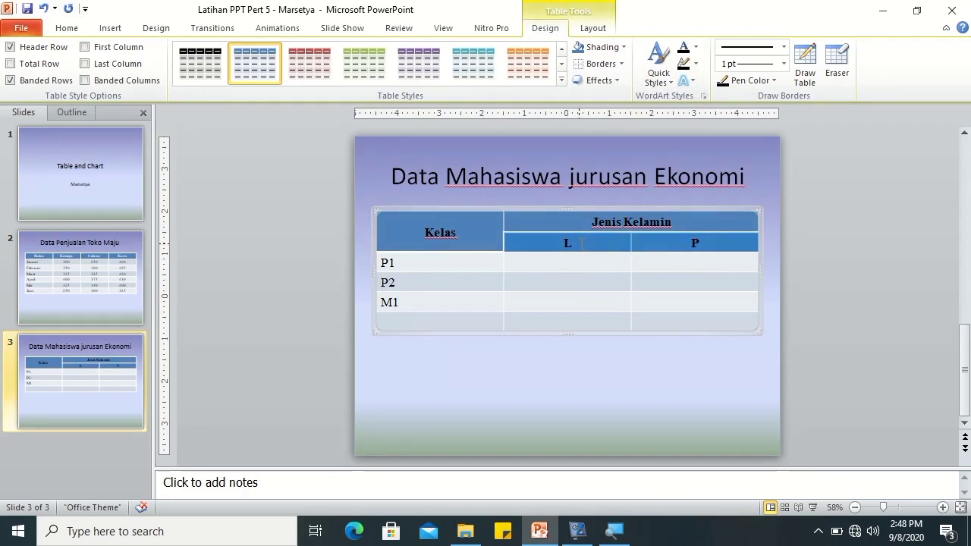
# Centre P1, P2 and M1, then narrow the Kelas and L columns and the overall table width
pyautogui.moveTo(417, 266); pyautogui.dragTo(421, 293)
pyautogui.hotkey('ctrl', 'e')
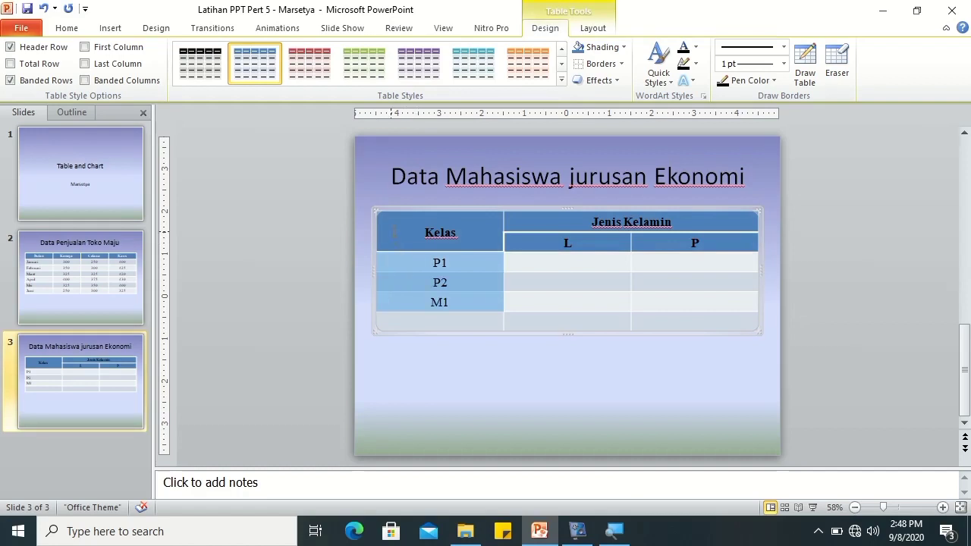
pyautogui.click(510, 258)
pyautogui.moveTo(503, 257); pyautogui.dragTo(468, 259)
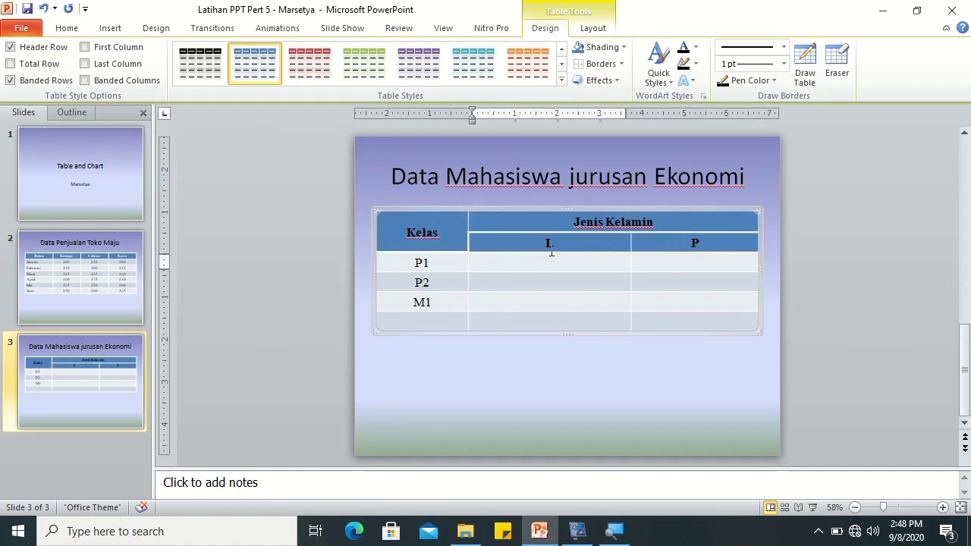
pyautogui.moveTo(628, 242); pyautogui.dragTo(596, 243)
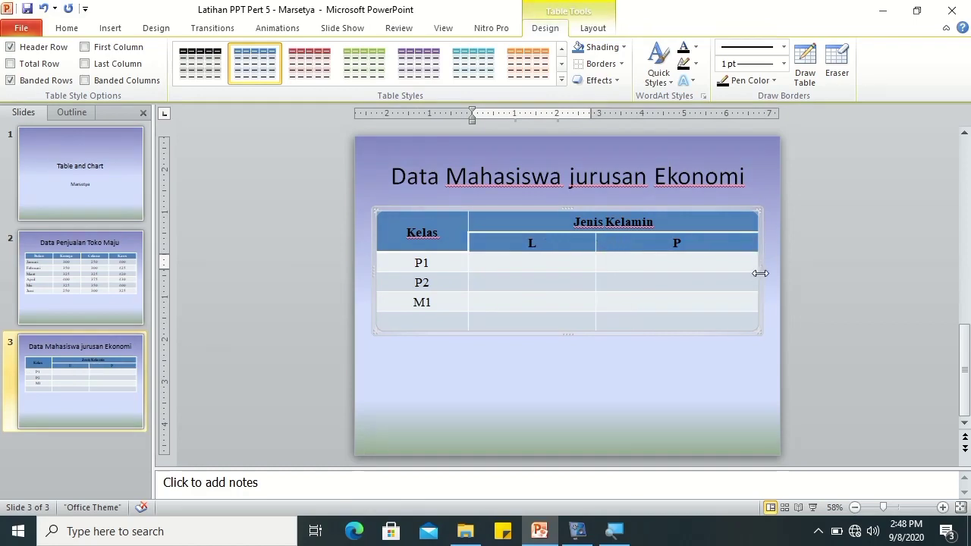
pyautogui.moveTo(759, 268); pyautogui.dragTo(719, 271)
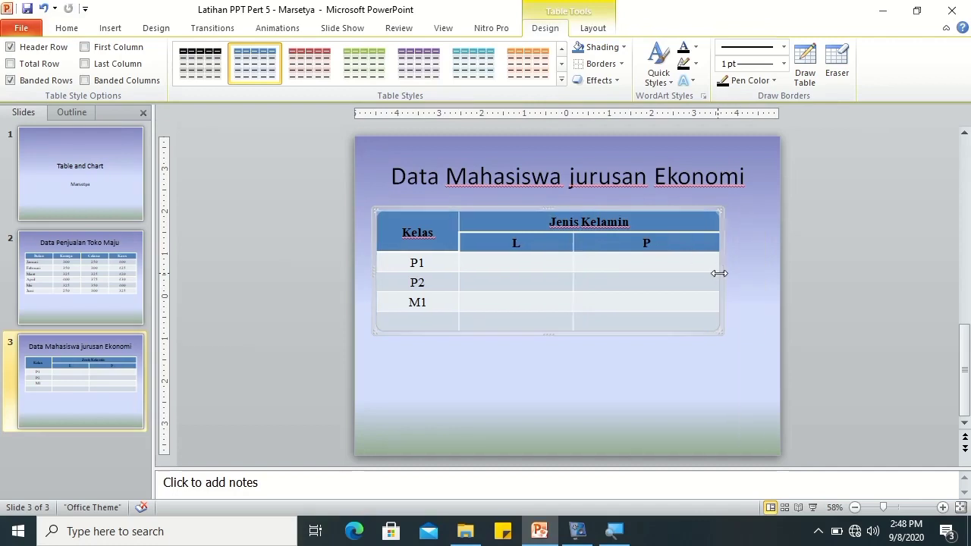
pyautogui.click(519, 268)
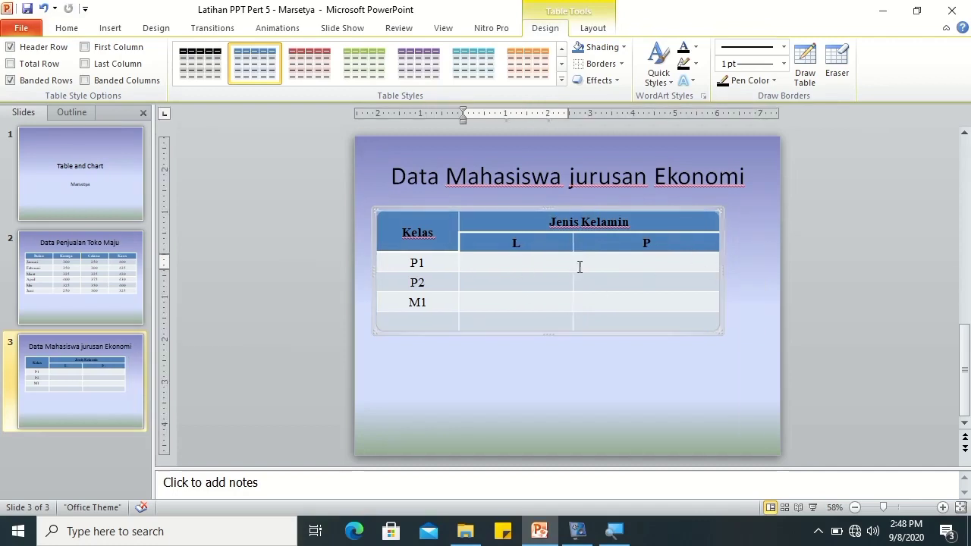
# Widen the L column and enter P1's counts: 34 and 1 mahasiswa
pyautogui.moveTo(573, 262); pyautogui.dragTo(588, 261)
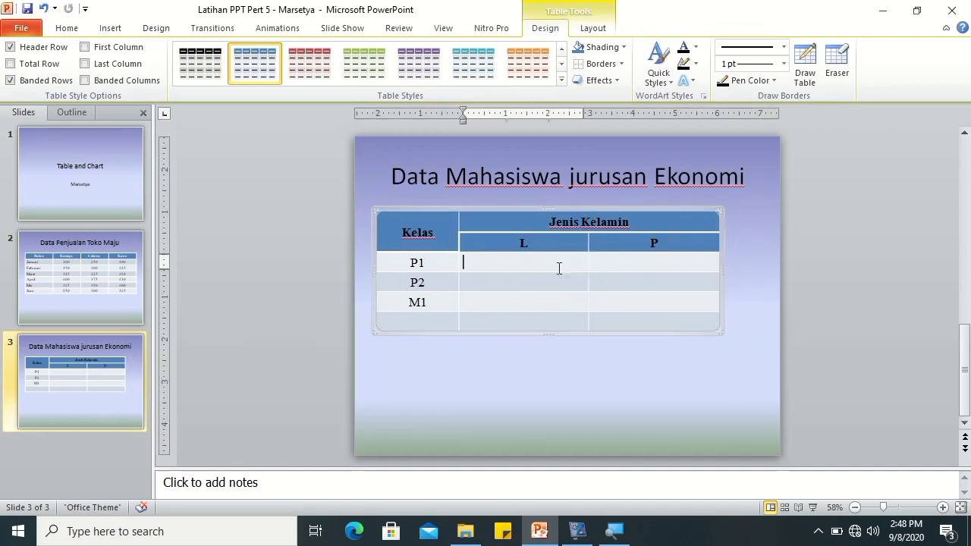
pyautogui.write('34')
pyautogui.write(' mahasiswa')
pyautogui.press('Tab')
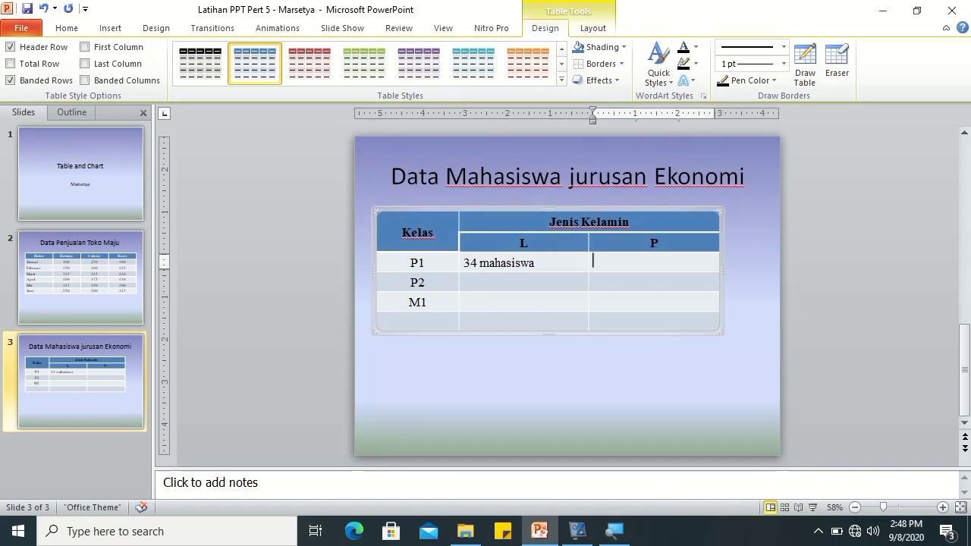
pyautogui.write('1 mahasiswa')
# Enter P2's counts of 24 and 6, and M1's counts of 35 and 1 mahasiswa
pyautogui.press('Tab')
pyautogui.press('Tab')
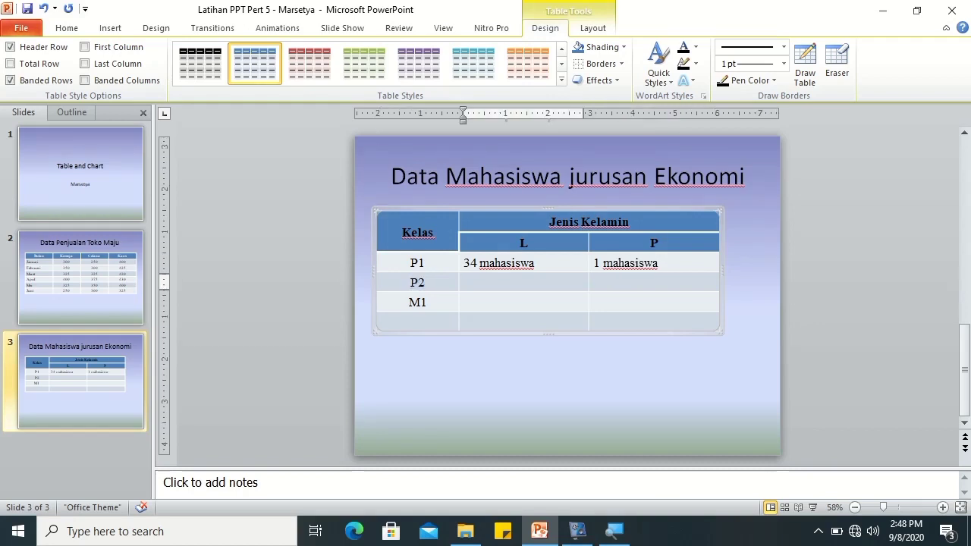
pyautogui.write('24 mahasiswa')
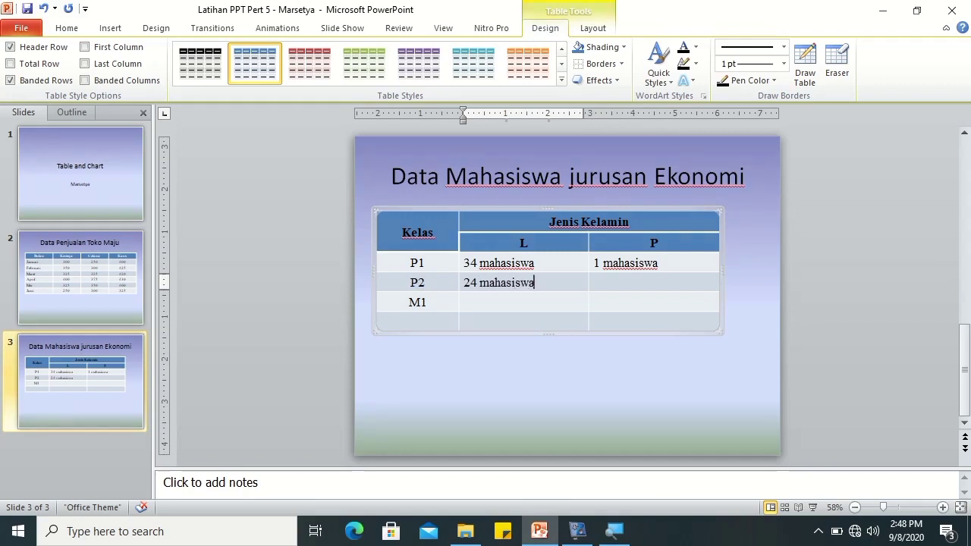
pyautogui.press('Tab')
pyautogui.write('6 mahasiswa')
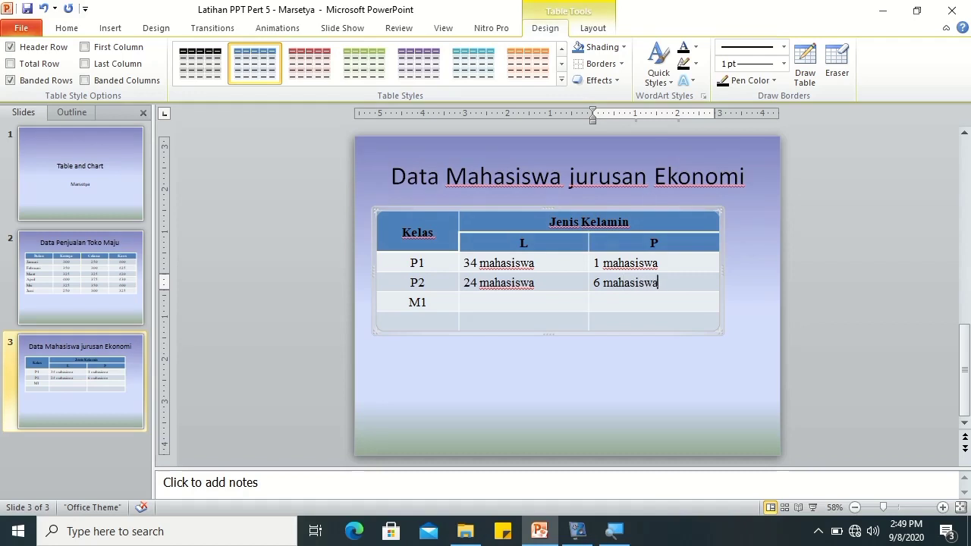
pyautogui.press('Tab')
pyautogui.press('Tab')
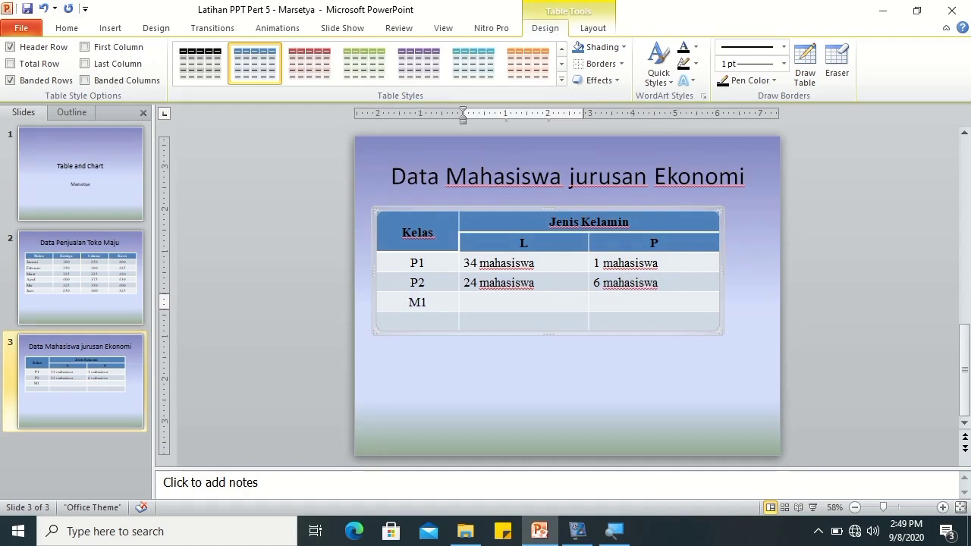
pyautogui.write('35mahasiswa')
pyautogui.press('Tab')
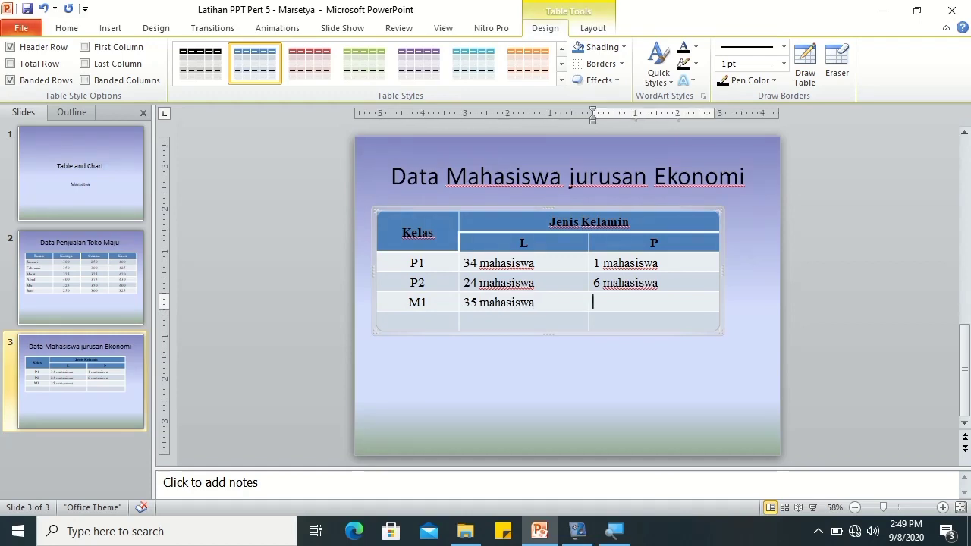
pyautogui.press('Tab')
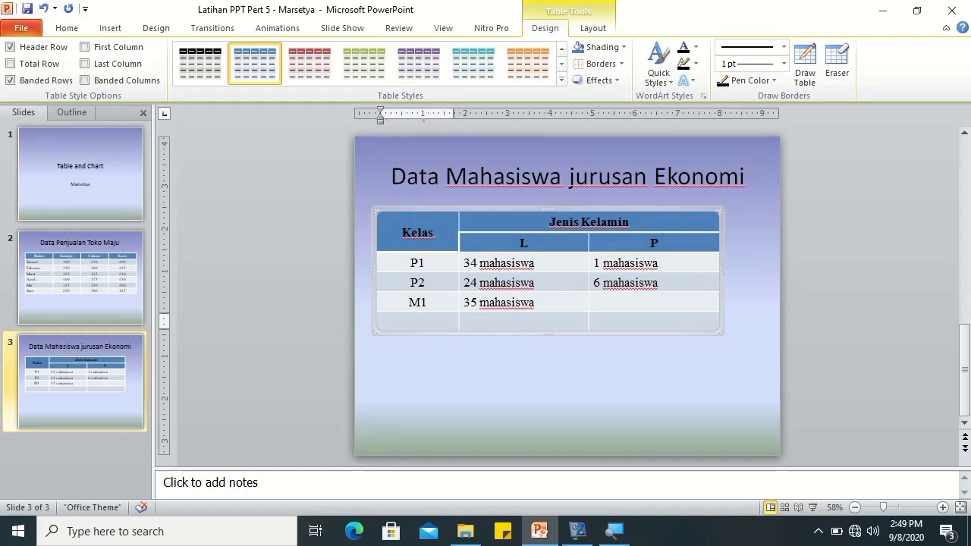
pyautogui.hotkey('shift', 'Tab')
pyautogui.write('1 mahasiswa')
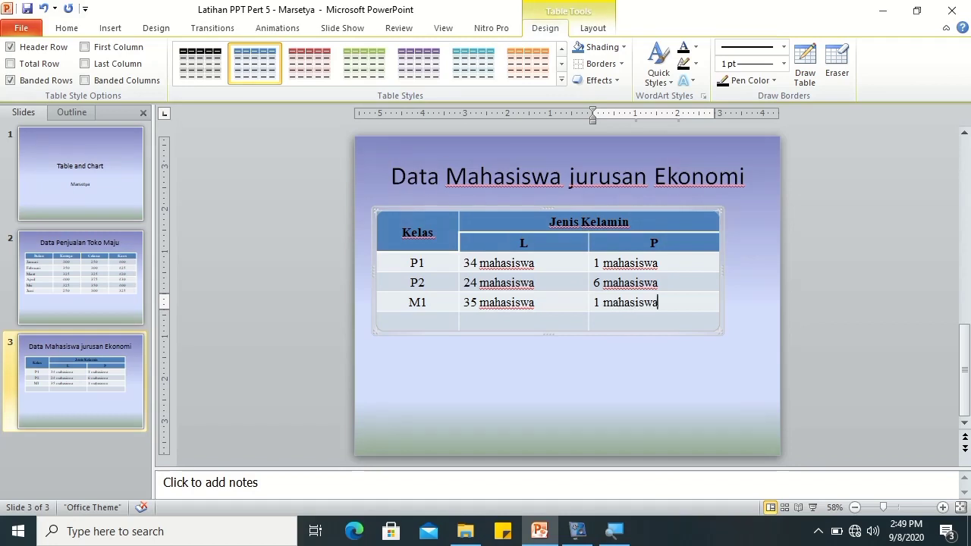
# Label the last row 'Jumlah' in bold, centred text
pyautogui.click(408, 325)
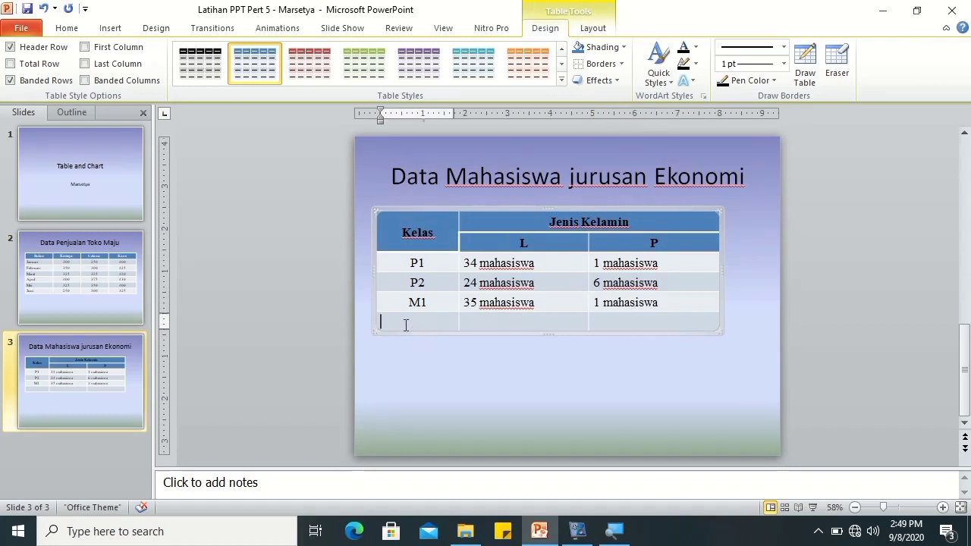
pyautogui.write('Jumlah')
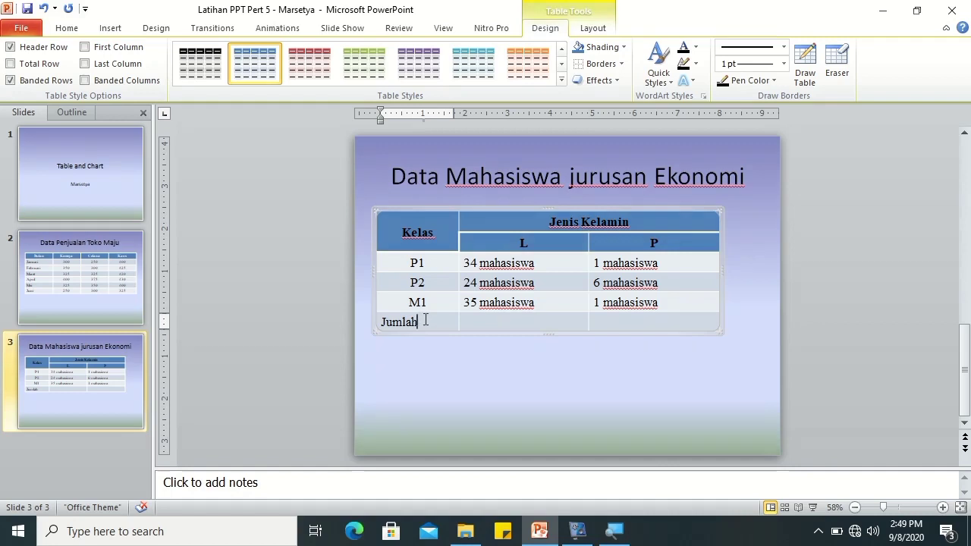
pyautogui.moveTo(427, 320); pyautogui.dragTo(384, 322)
pyautogui.hotkey('ctrl', 'e')
pyautogui.hotkey('ctrl', 'b')
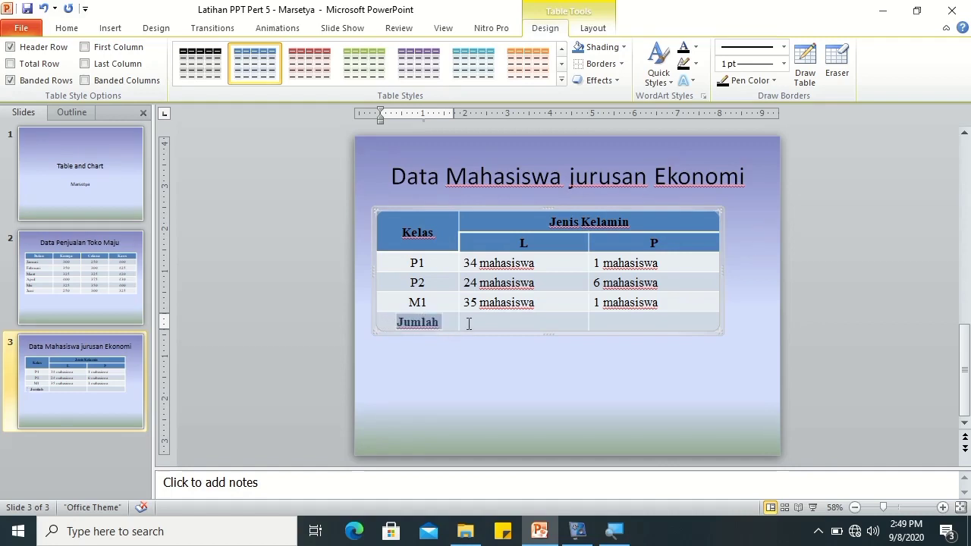
# Enter totals of 93 and 8 mahasiswa and right-align all the count cells
pyautogui.click(475, 320)
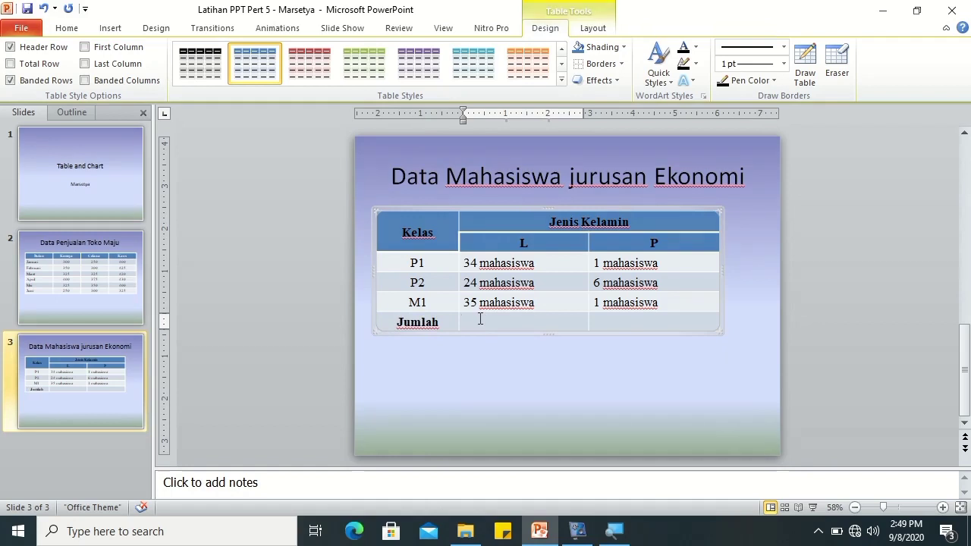
pyautogui.write('93 mahasiswa')
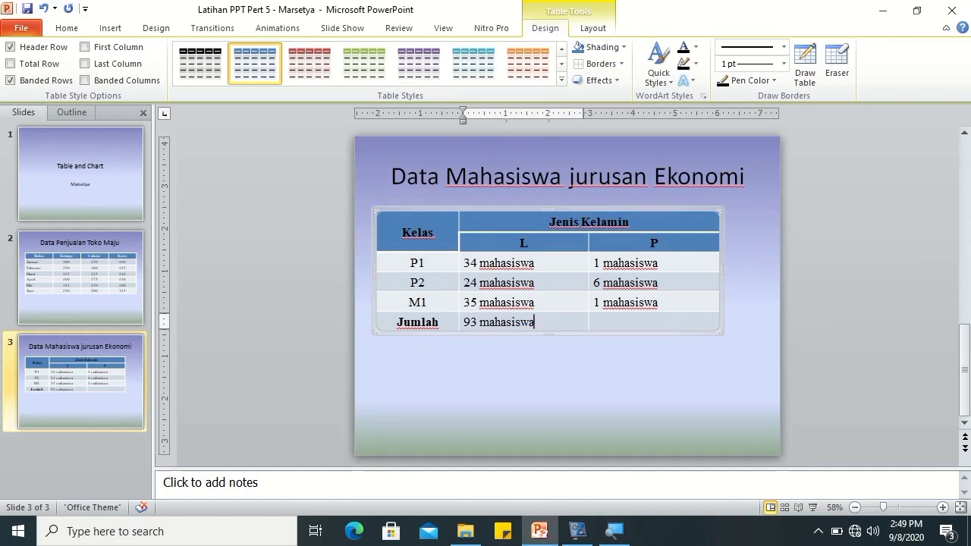
pyautogui.click(607, 322)
pyautogui.write('8 mahasiswa')
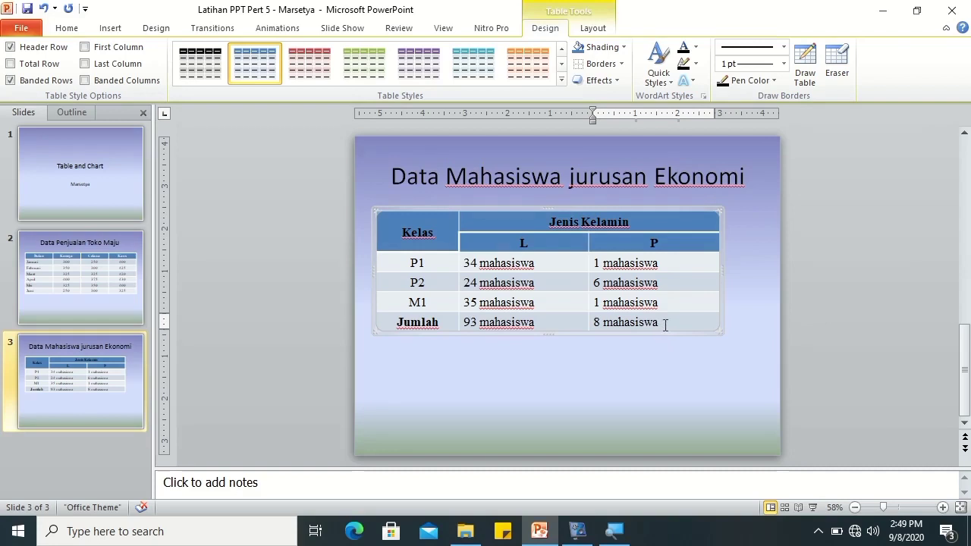
pyautogui.moveTo(641, 317)
pyautogui.mouseDown()
pyautogui.moveTo(519, 294)
pyautogui.moveTo(493, 282)
pyautogui.moveTo(489, 267)
pyautogui.mouseUp()
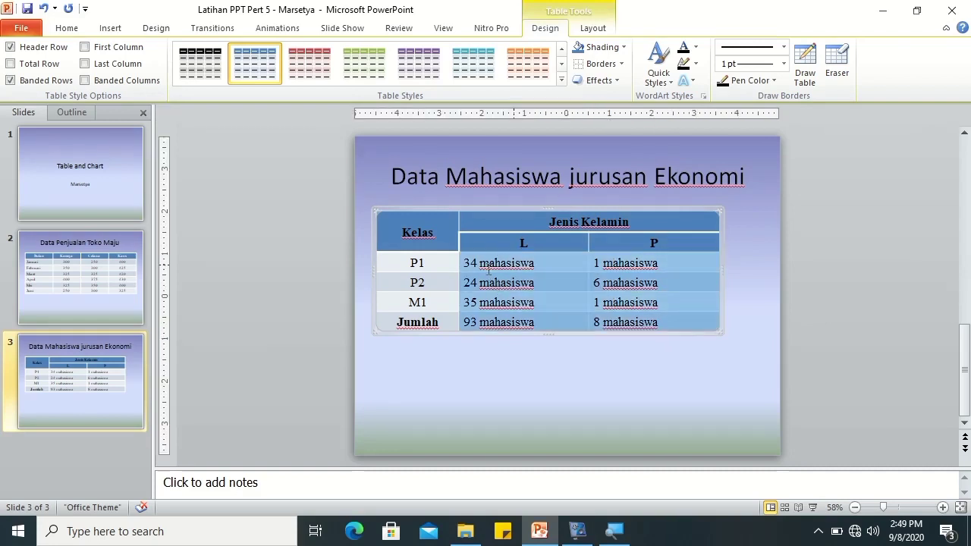
pyautogui.hotkey('ctrl', 'r')
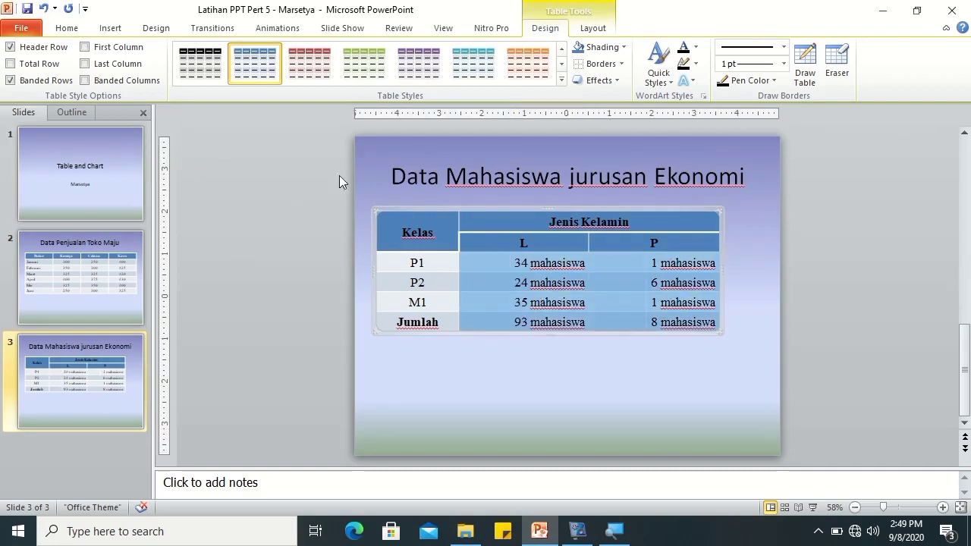
pyautogui.click(757, 236)
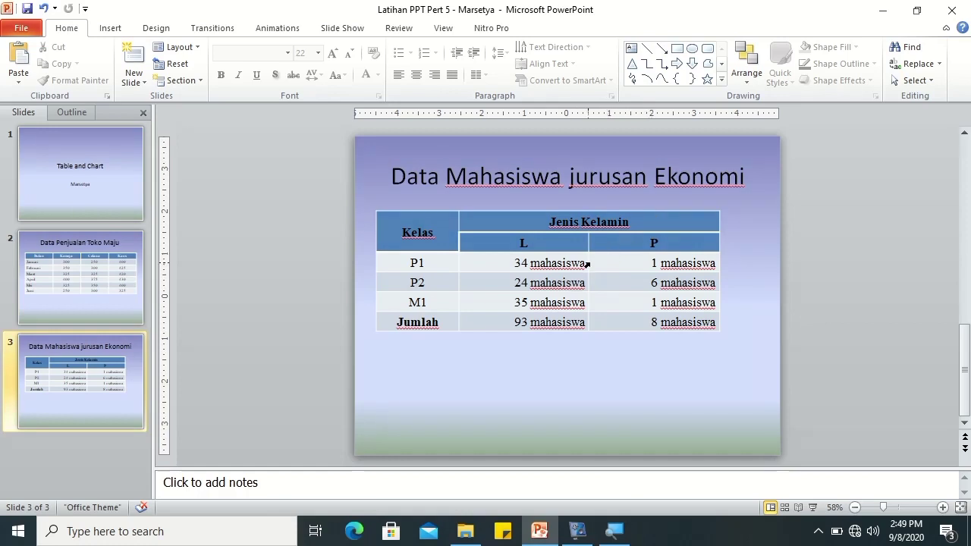
# Narrow the L and P columns to shrink the table's width
pyautogui.moveTo(586, 256); pyautogui.dragTo(557, 256)
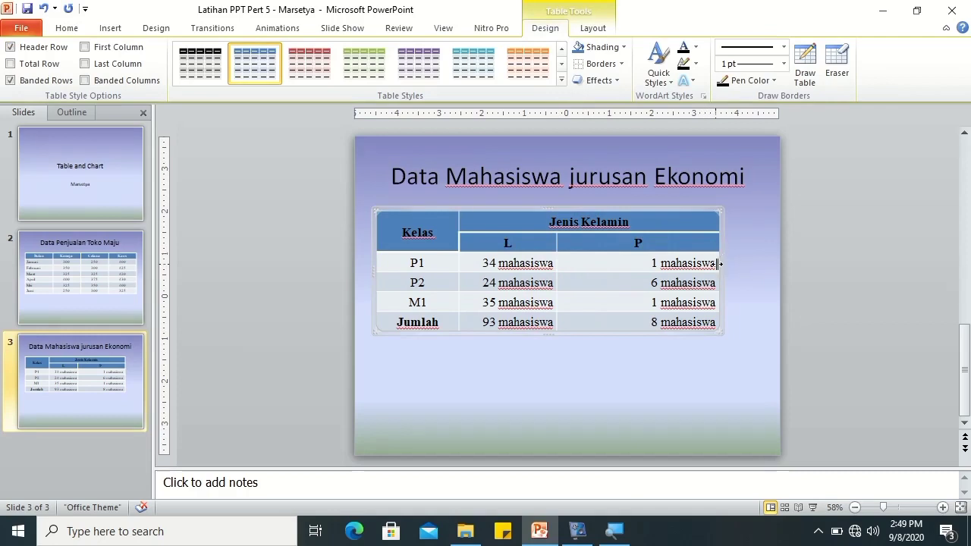
pyautogui.moveTo(721, 267); pyautogui.dragTo(673, 269)
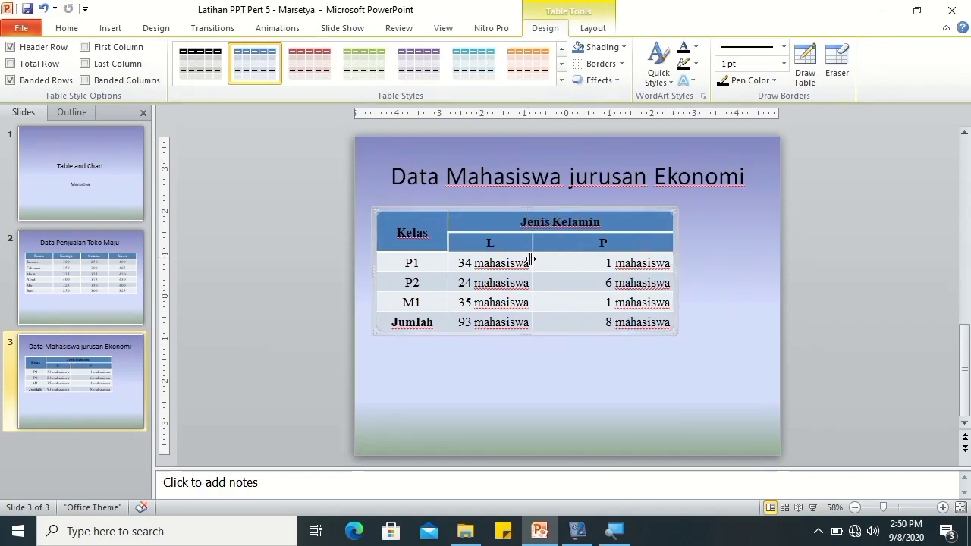
pyautogui.moveTo(533, 256); pyautogui.dragTo(553, 256)
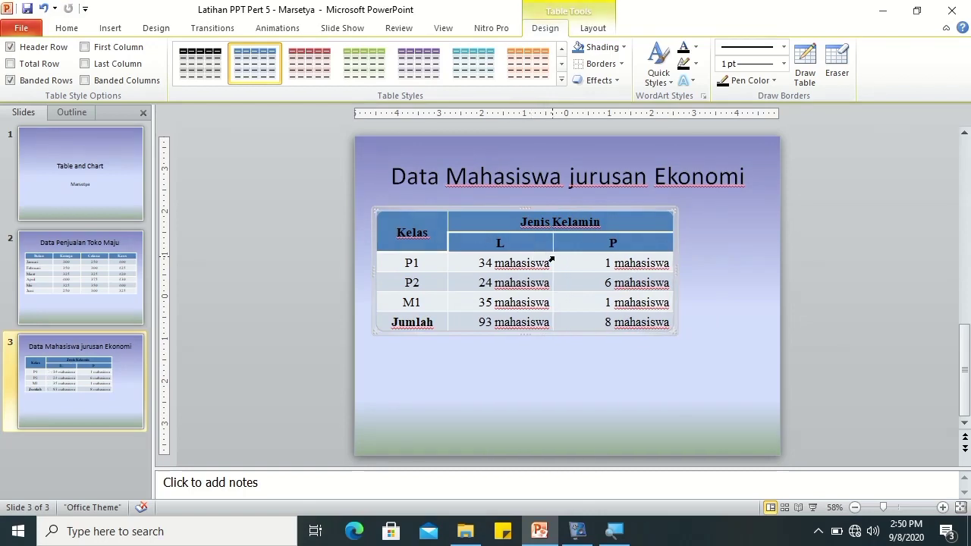
# Give the Jumlah row Total Row styling with black text, and widen the L column slightly
pyautogui.click(414, 325)
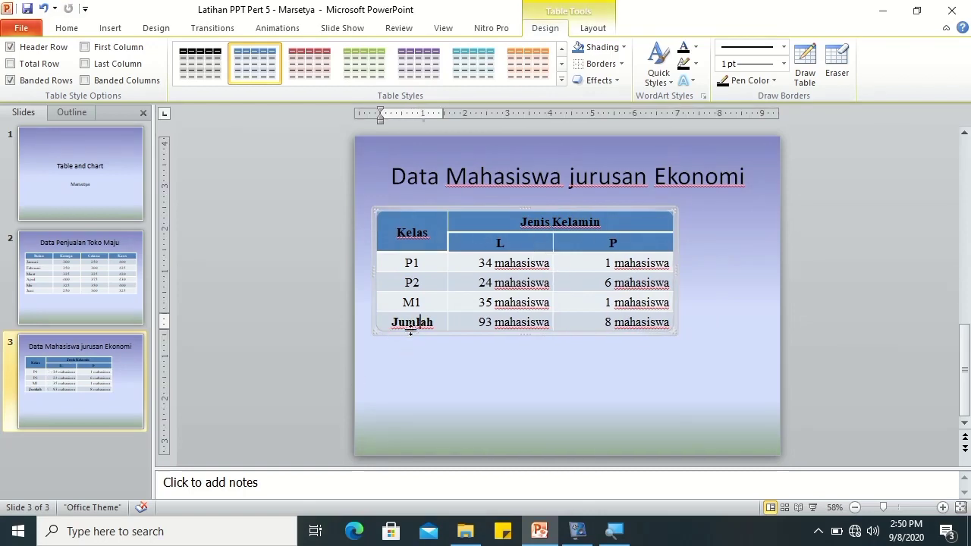
pyautogui.click(11, 65)
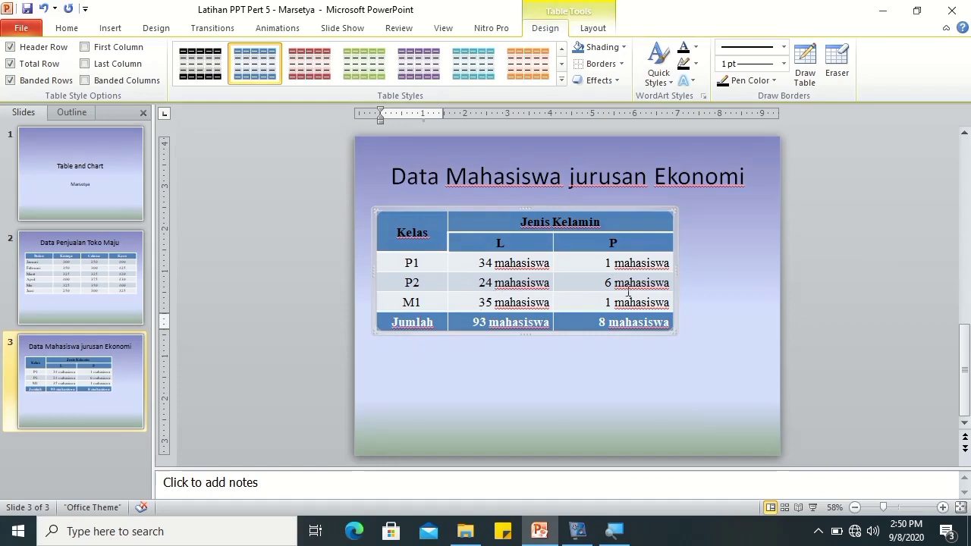
pyautogui.press('Escape')
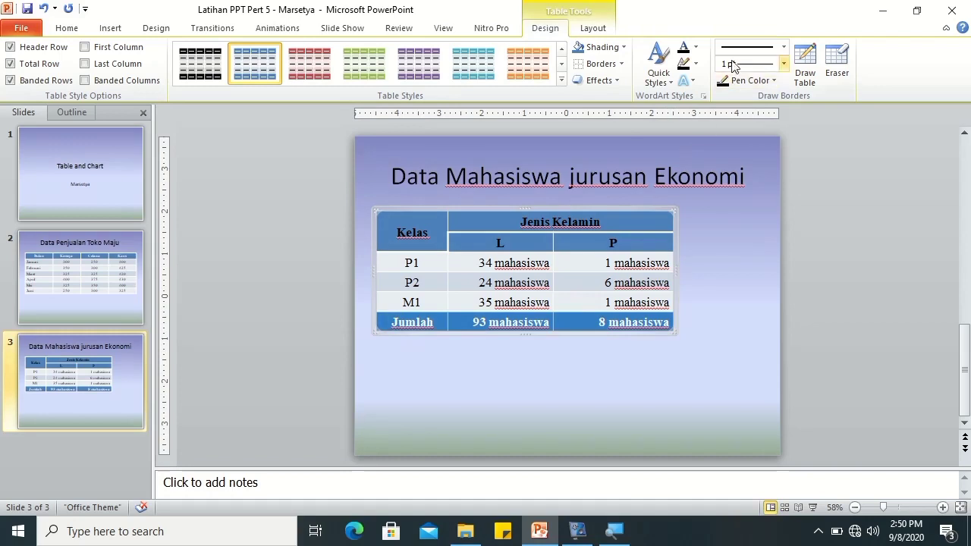
pyautogui.click(684, 50)
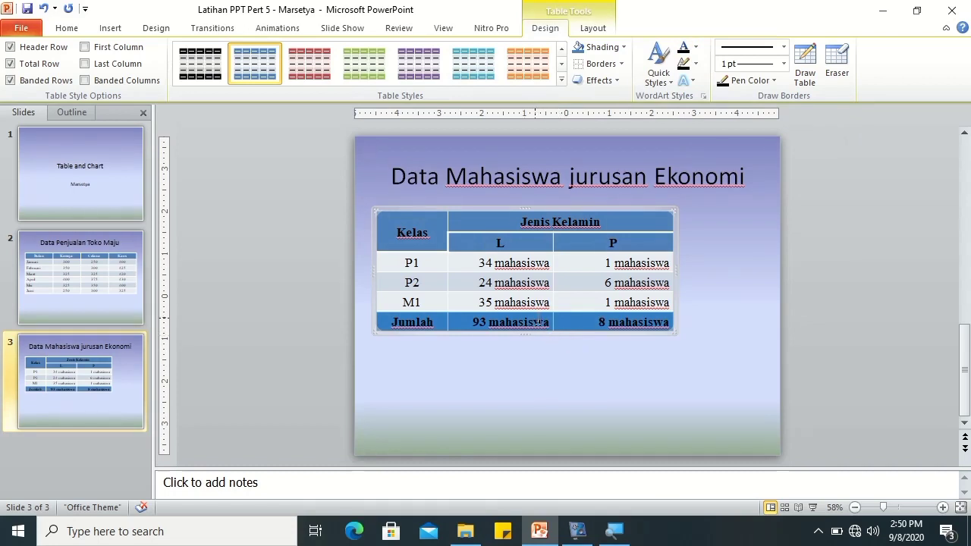
pyautogui.click(696, 286)
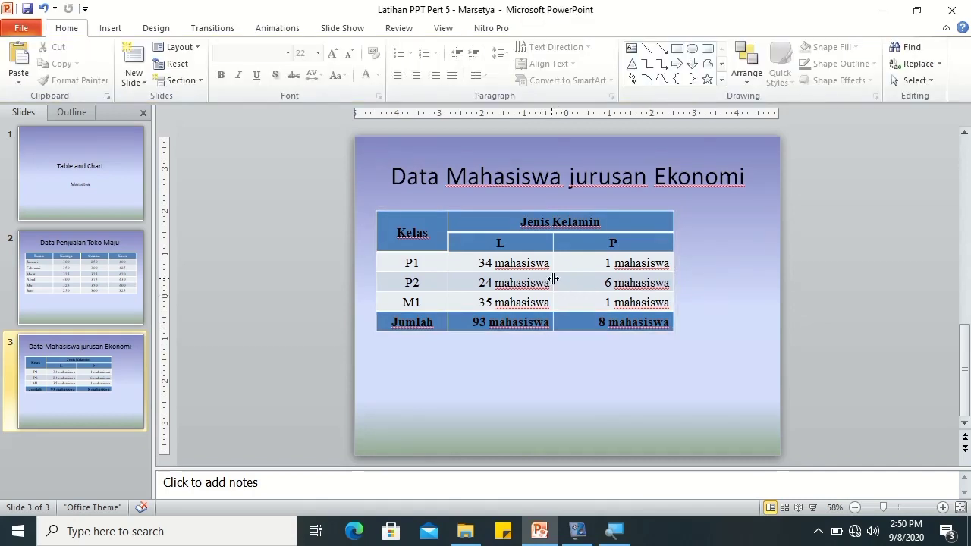
pyautogui.moveTo(555, 280); pyautogui.dragTo(565, 277)
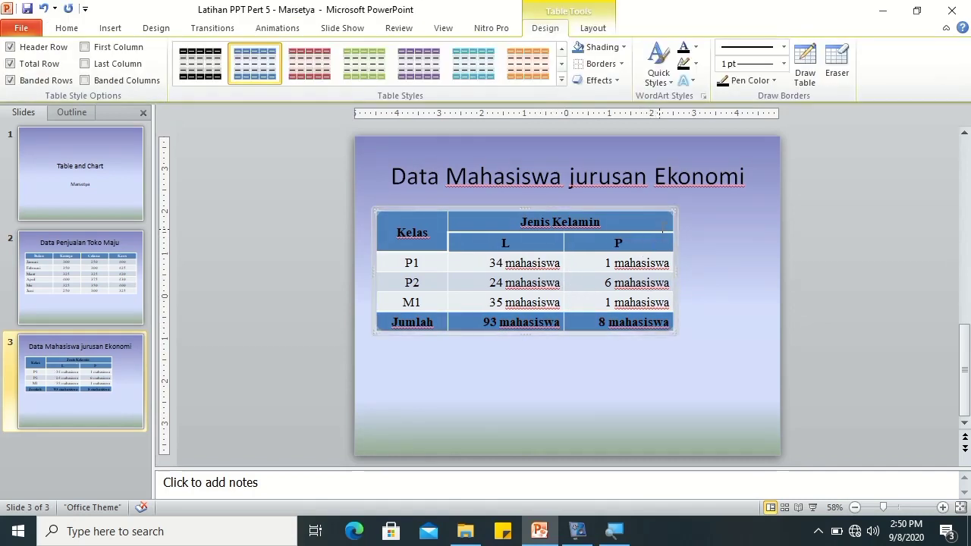
pyautogui.click(661, 244)
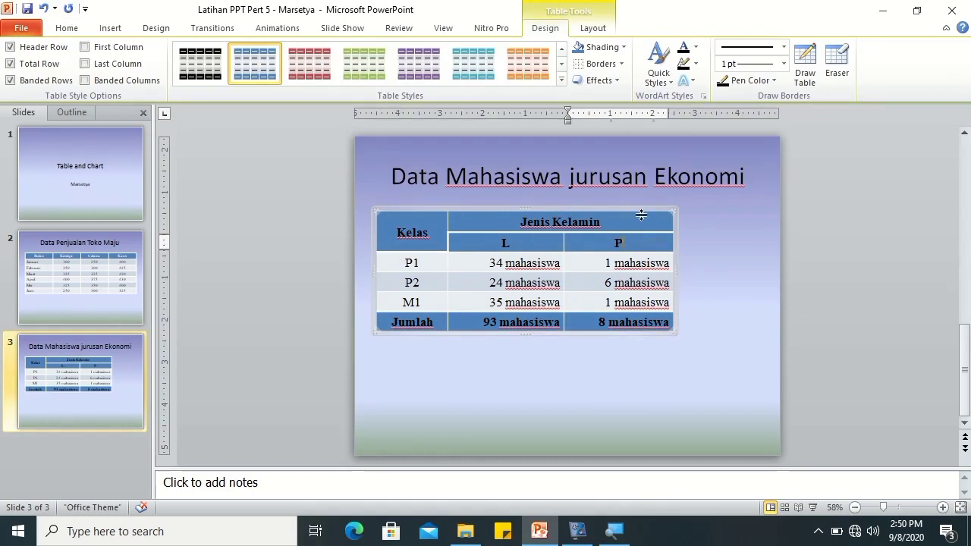
# Add a new column right of P and widen the table to 8.25 inches
pyautogui.click(586, 28)
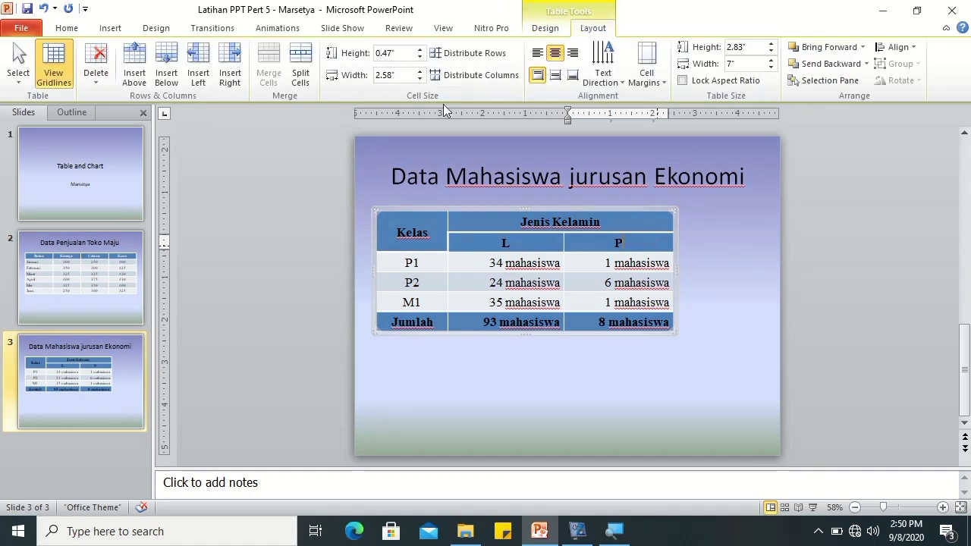
pyautogui.click(225, 79)
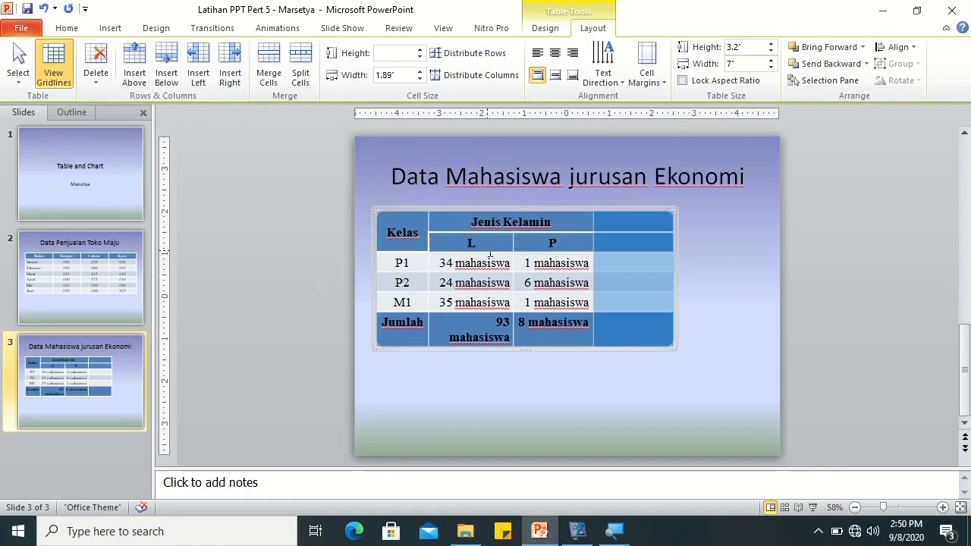
pyautogui.click(674, 278)
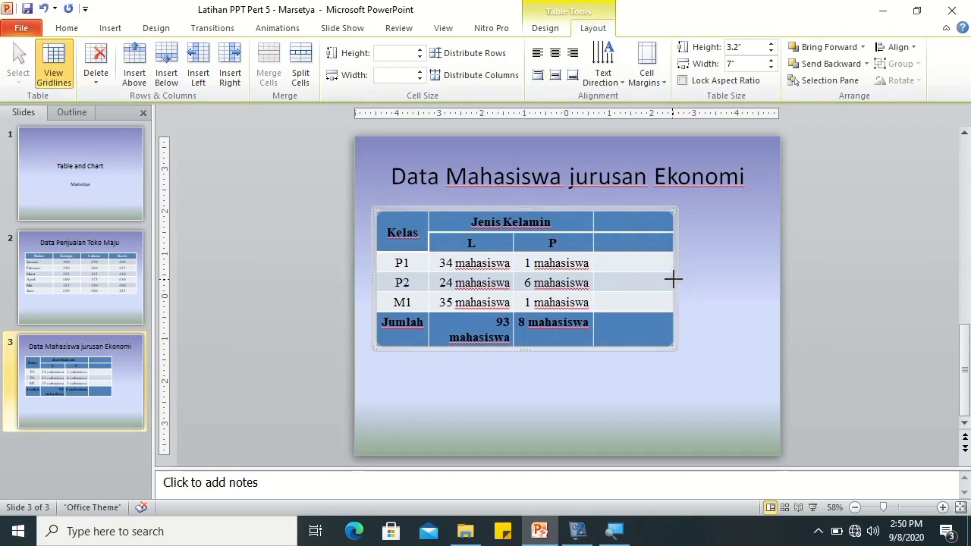
pyautogui.moveTo(673, 278); pyautogui.dragTo(728, 269)
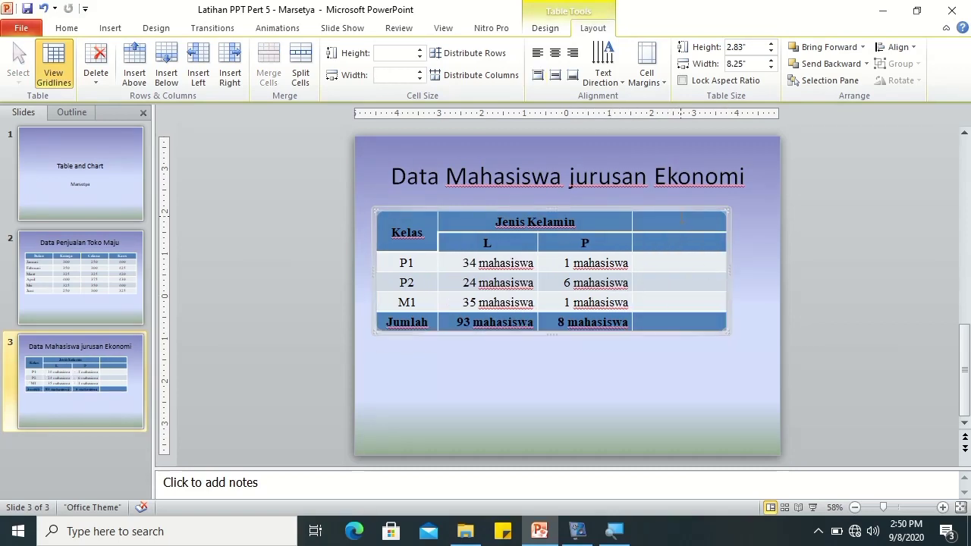
# Head the new column 'Jumlah', merged with the cell below and vertically centred
pyautogui.click(665, 223)
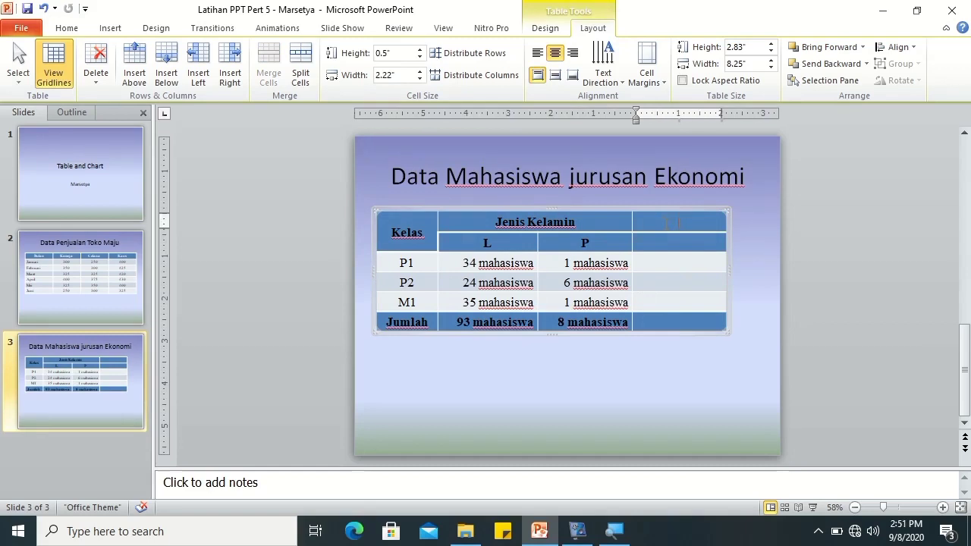
pyautogui.write('Jumlah')
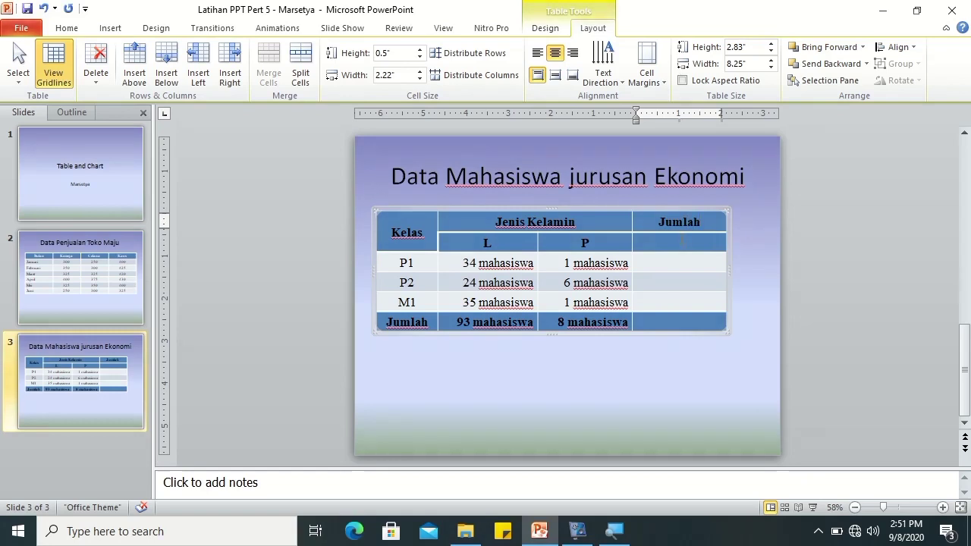
pyautogui.moveTo(660, 223); pyautogui.dragTo(675, 241)
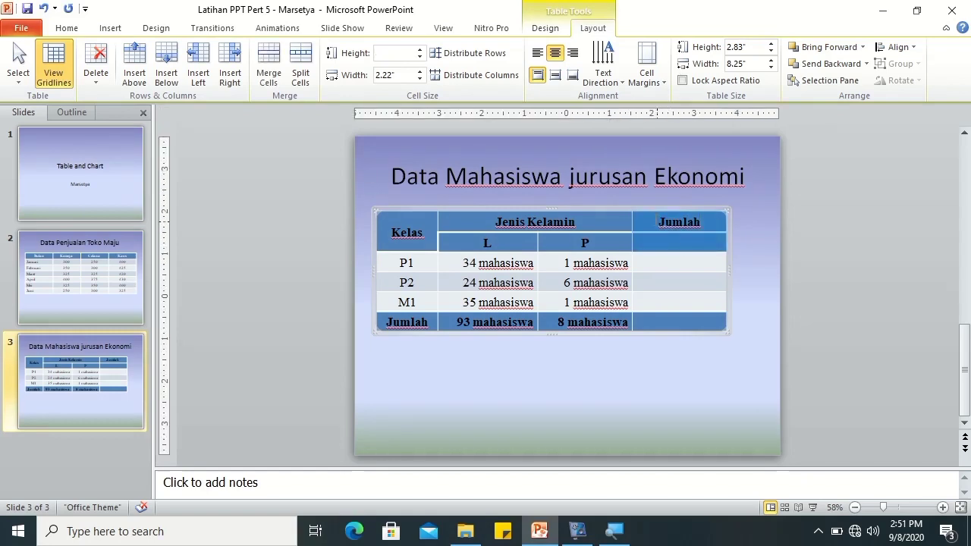
pyautogui.click(270, 65)
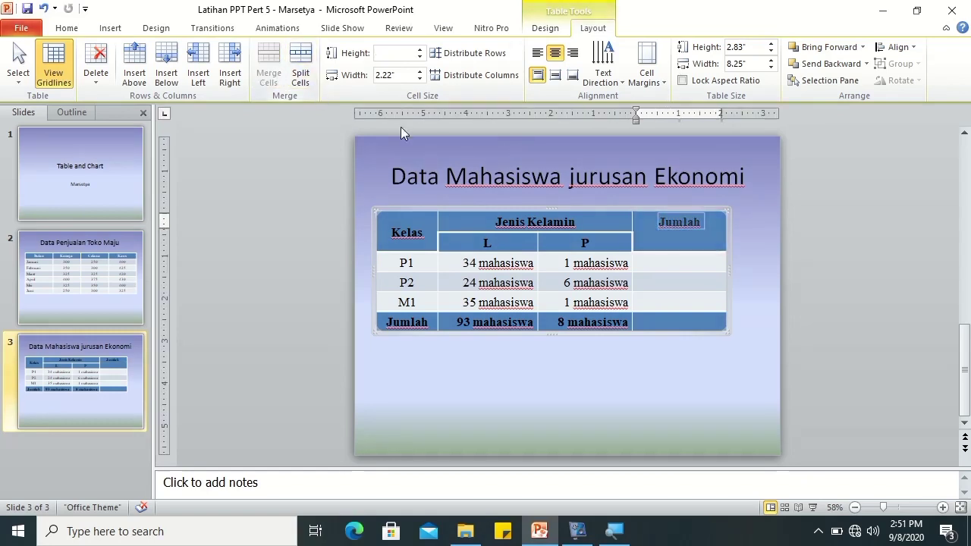
pyautogui.click(555, 76)
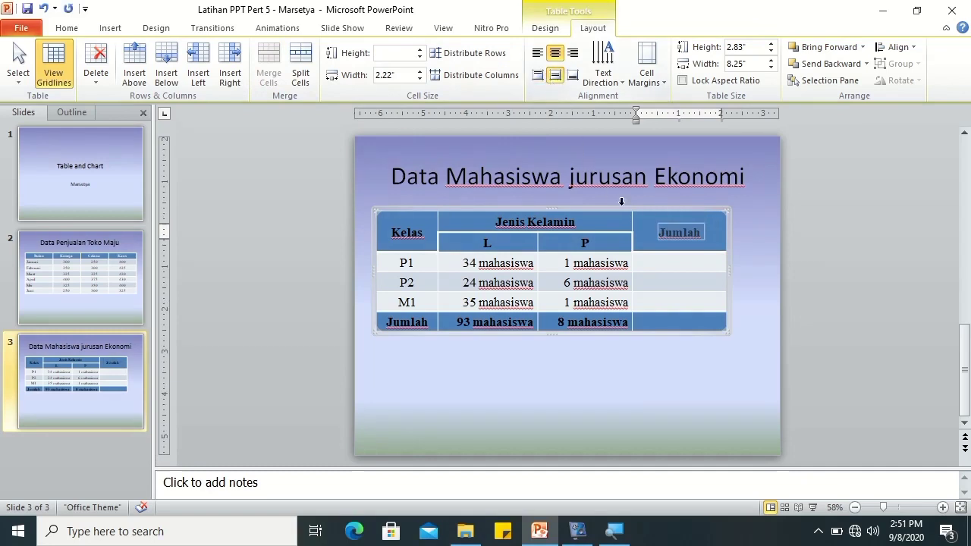
pyautogui.click(660, 263)
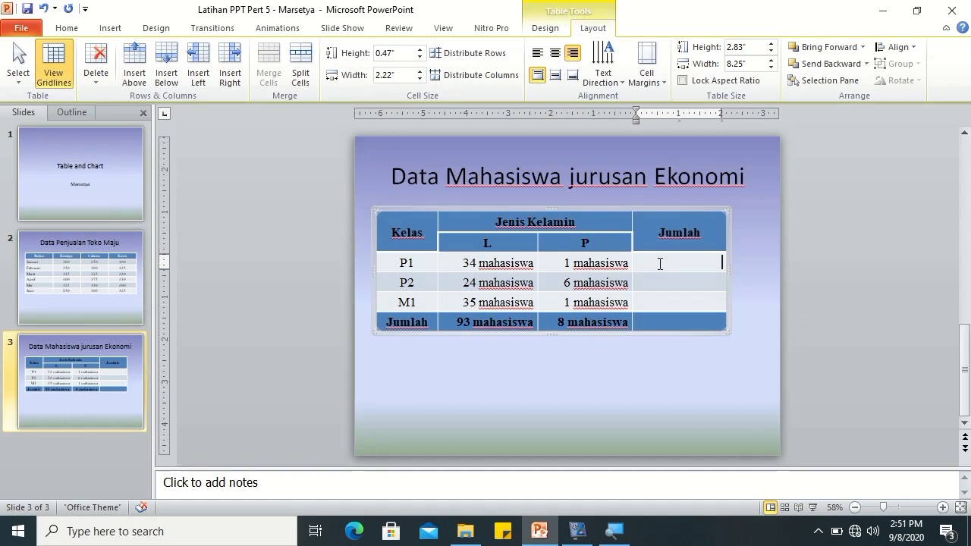
# Fill the Jumlah cells with 35, 30, 36 and 101 mahasiswa, then nudge the table slightly right
pyautogui.write('35 mahasiswa')
pyautogui.click(723, 282)
pyautogui.write('30 mahasiswa')
pyautogui.click(722, 302)
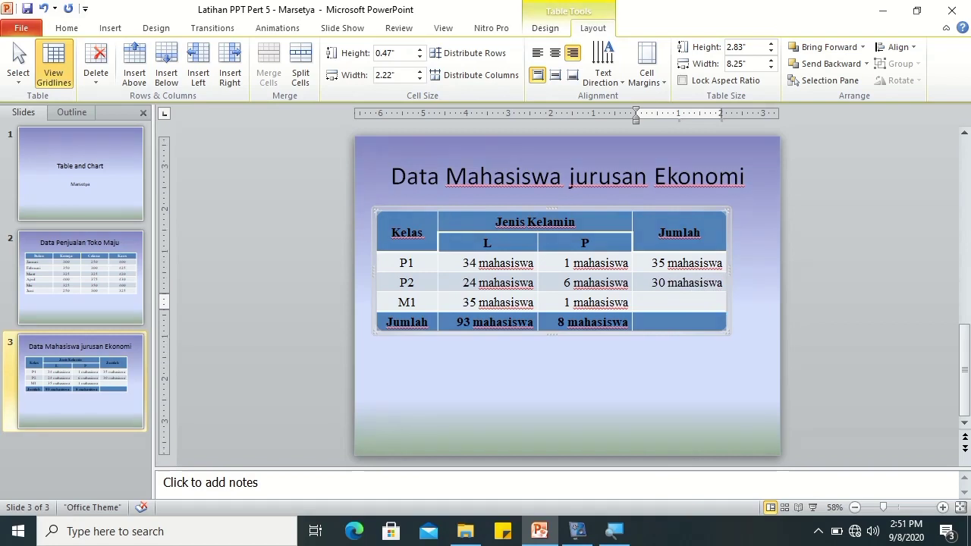
pyautogui.write('36 mahasiswa')
pyautogui.click(686, 322)
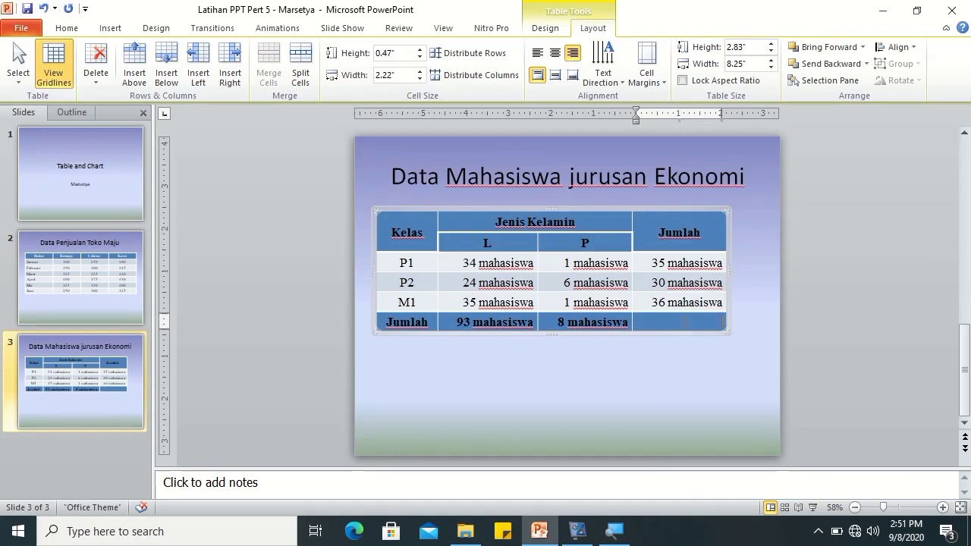
pyautogui.write('101 mahasiswa')
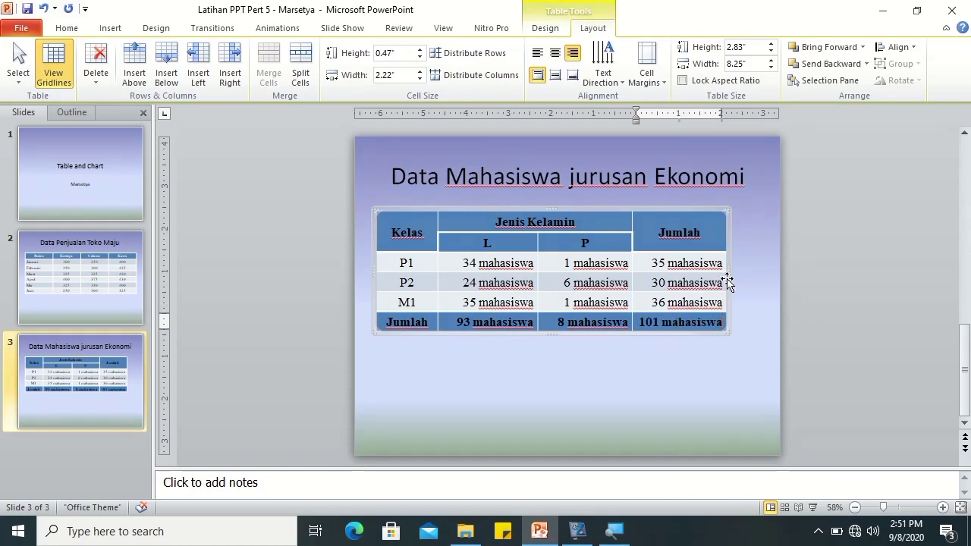
pyautogui.click(397, 206)
pyautogui.moveTo(398, 206); pyautogui.dragTo(416, 210)
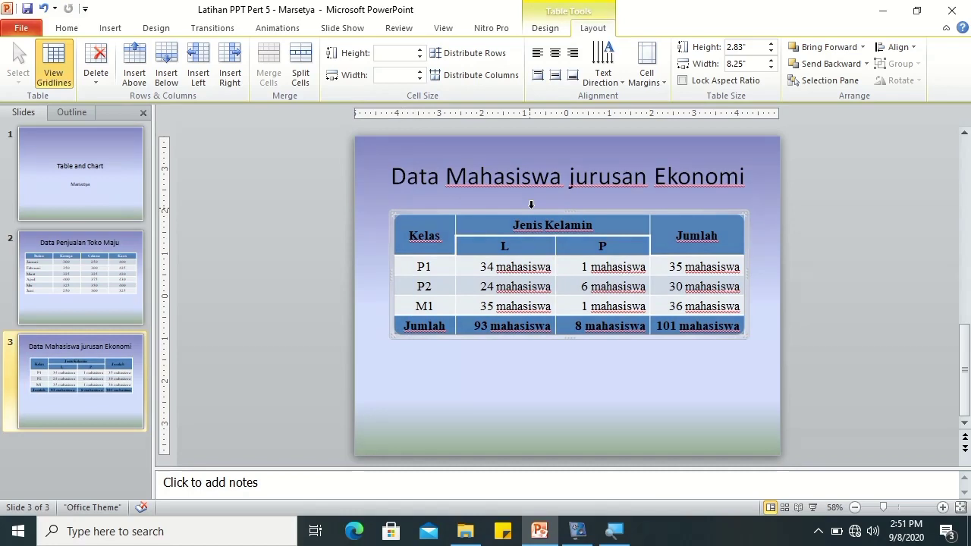
# Add a new Title and Content slide after slide 3
pyautogui.click(70, 351)
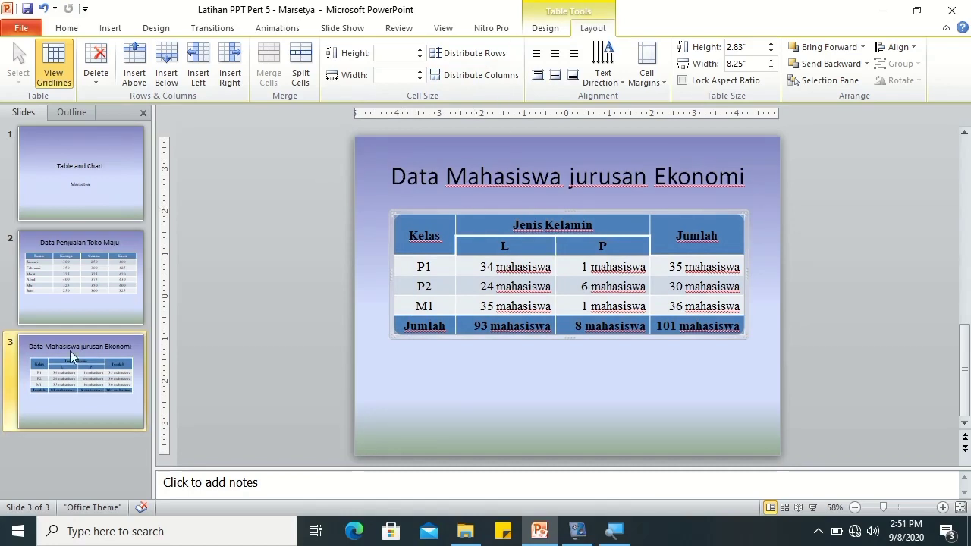
pyautogui.click(107, 277)
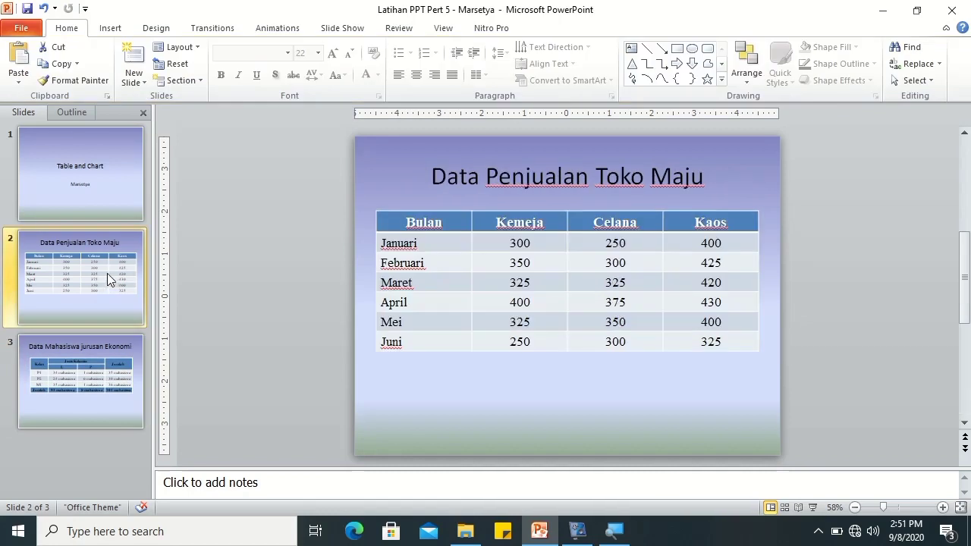
pyautogui.click(72, 366)
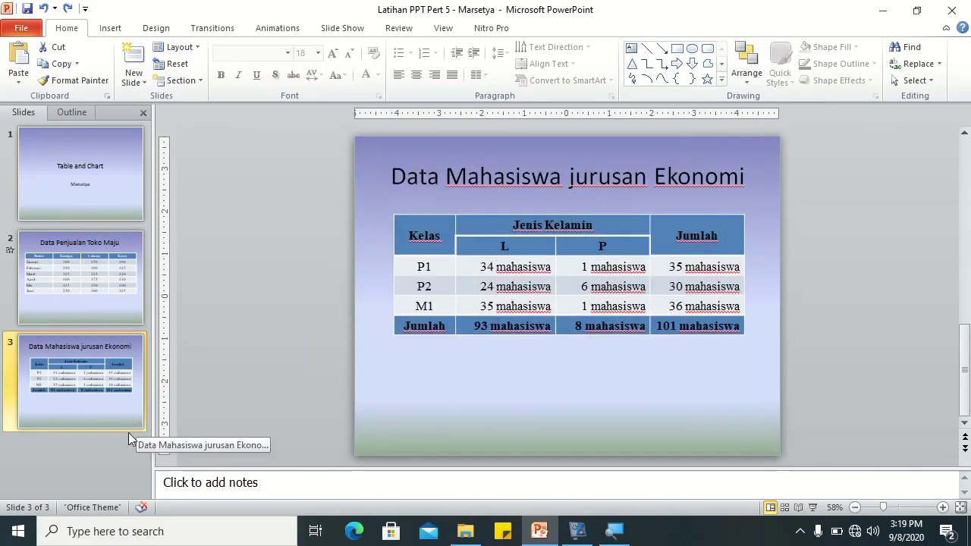
pyautogui.click(135, 77)
pyautogui.click(218, 154)
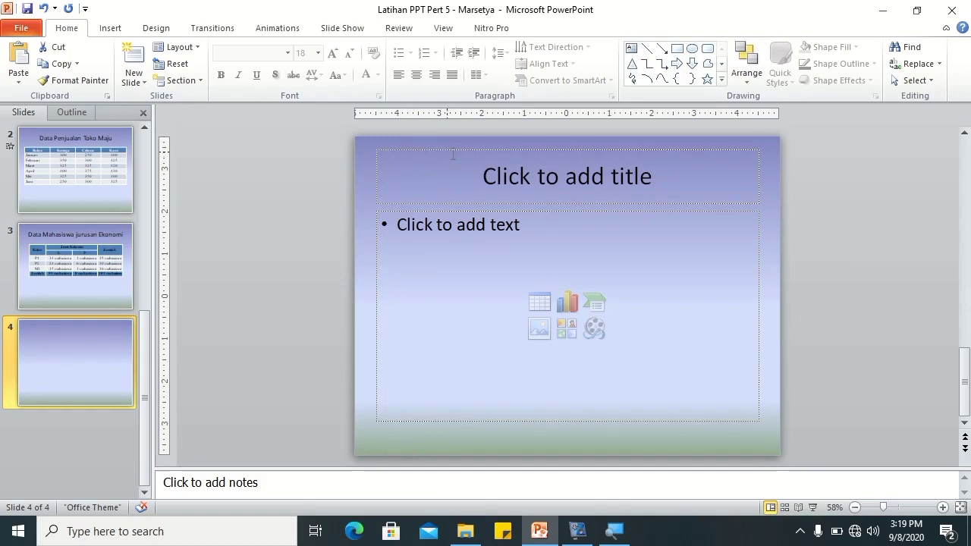
# Title the new slide 'Data Penjualan Toko Maju'
pyautogui.click(501, 175)
pyautogui.write('Data Penjuala')
pyautogui.write('Toko Maju')
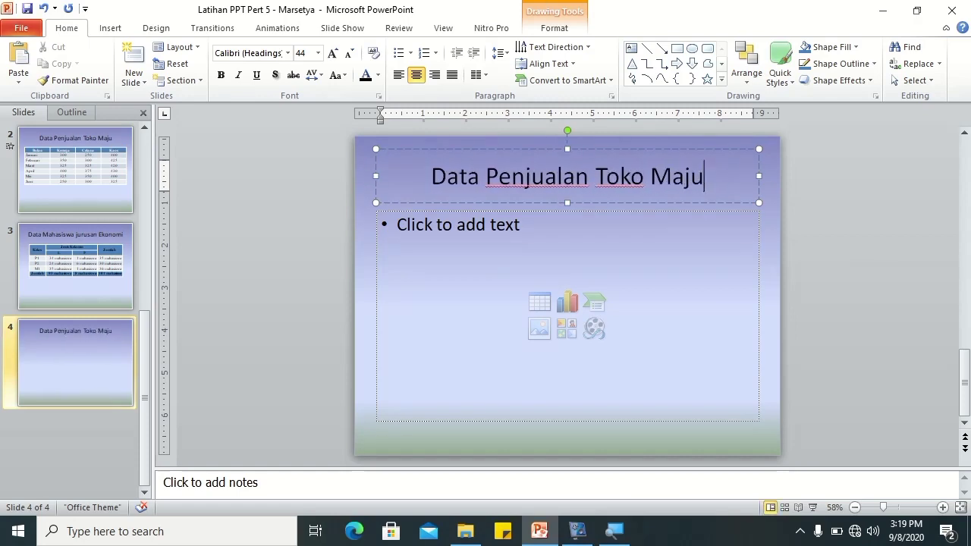
pyautogui.click(286, 278)
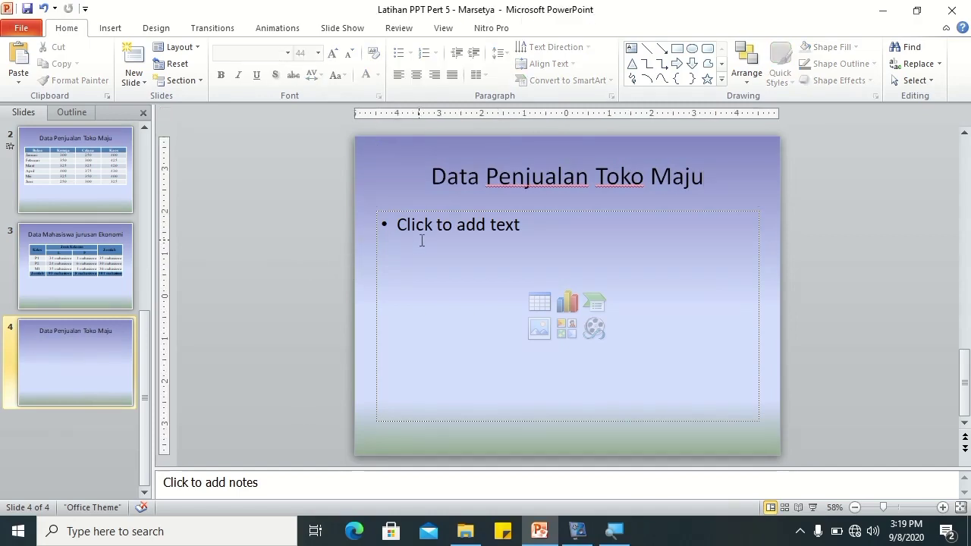
# Insert a 3-D Clustered Column chart on slide 4 from the Insert tab's Chart command
pyautogui.click(562, 302)
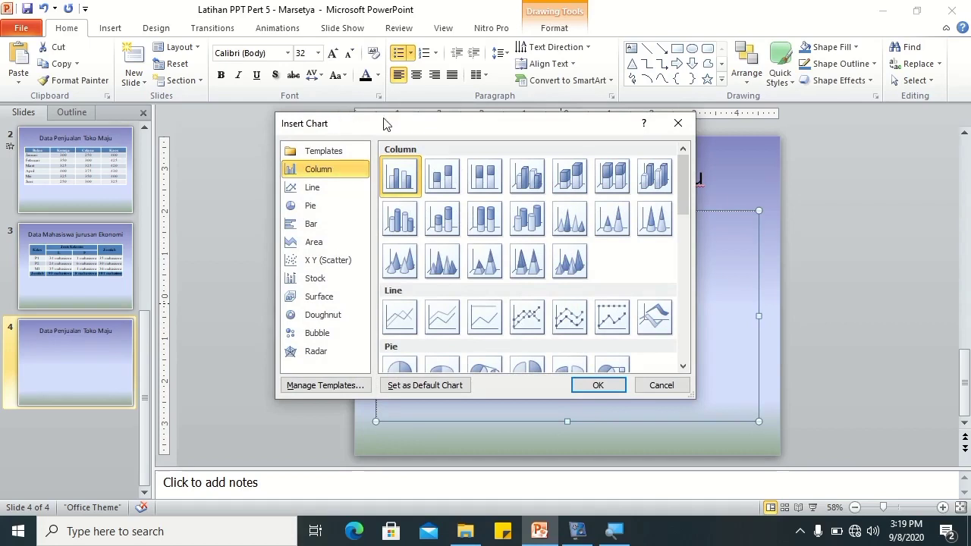
pyautogui.click(678, 123)
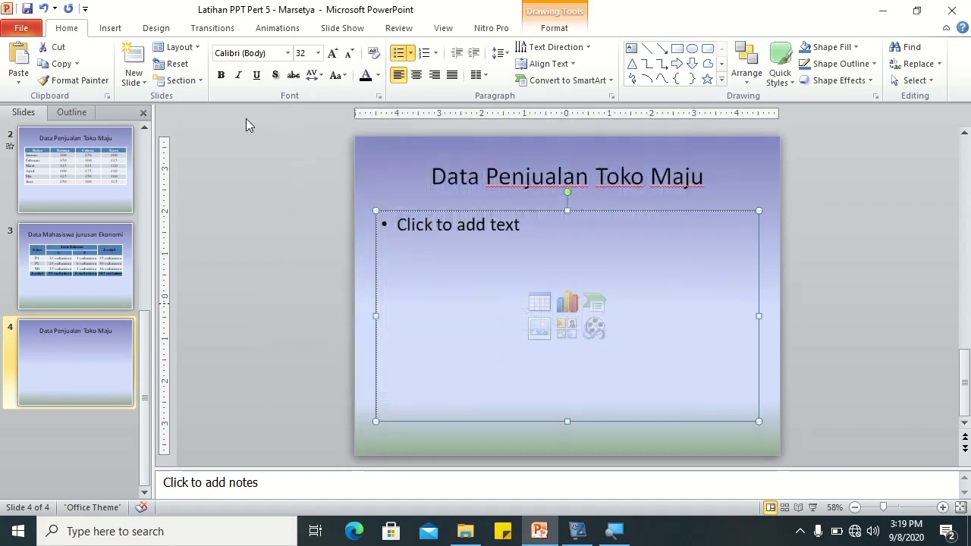
pyautogui.click(109, 34)
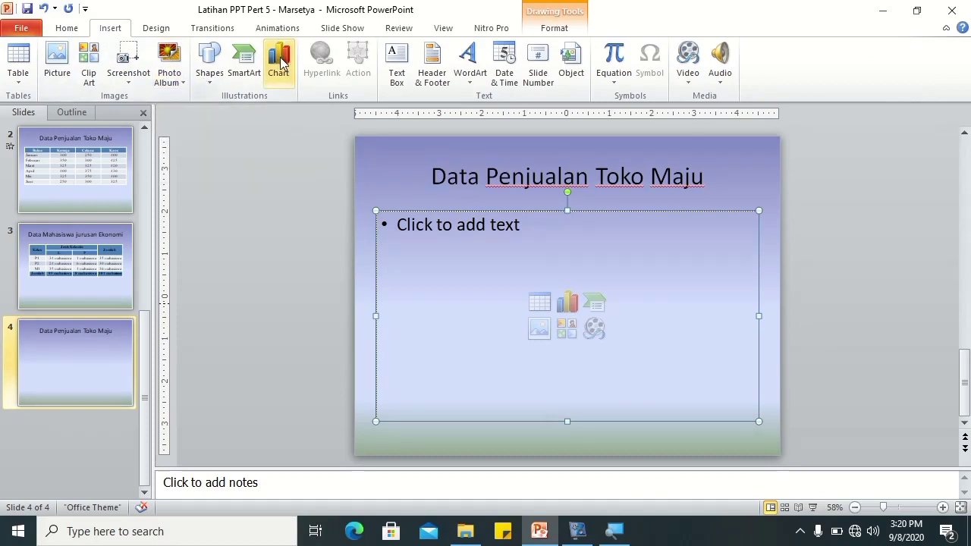
pyautogui.click(280, 61)
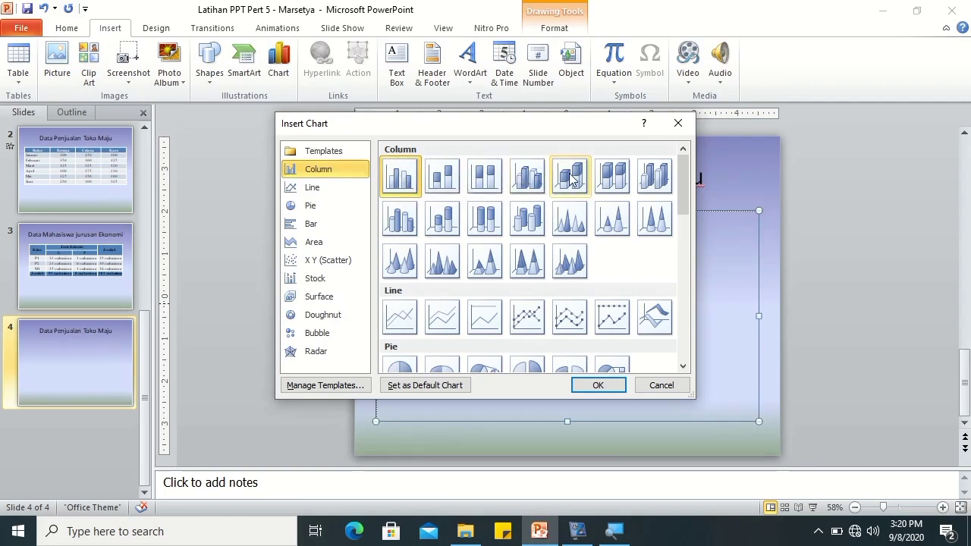
pyautogui.click(527, 181)
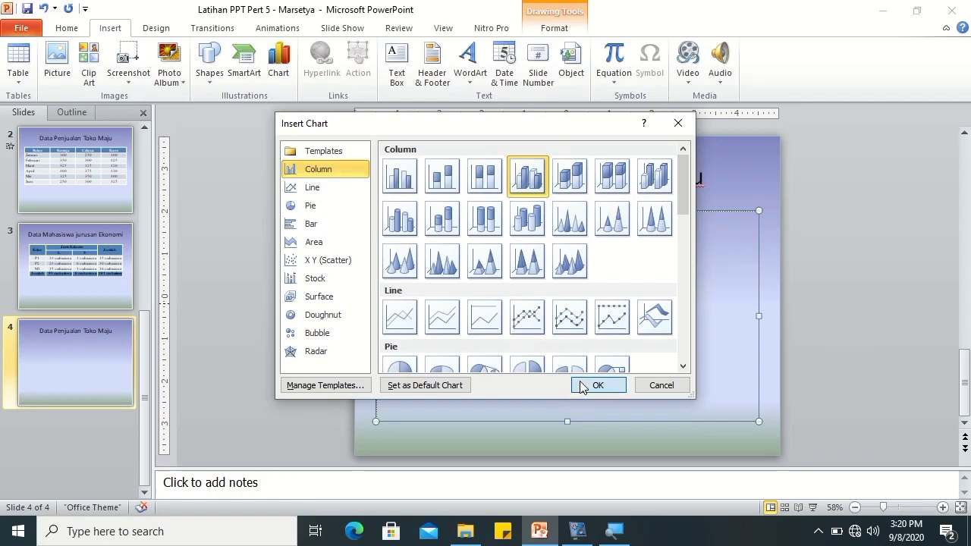
pyautogui.click(583, 386)
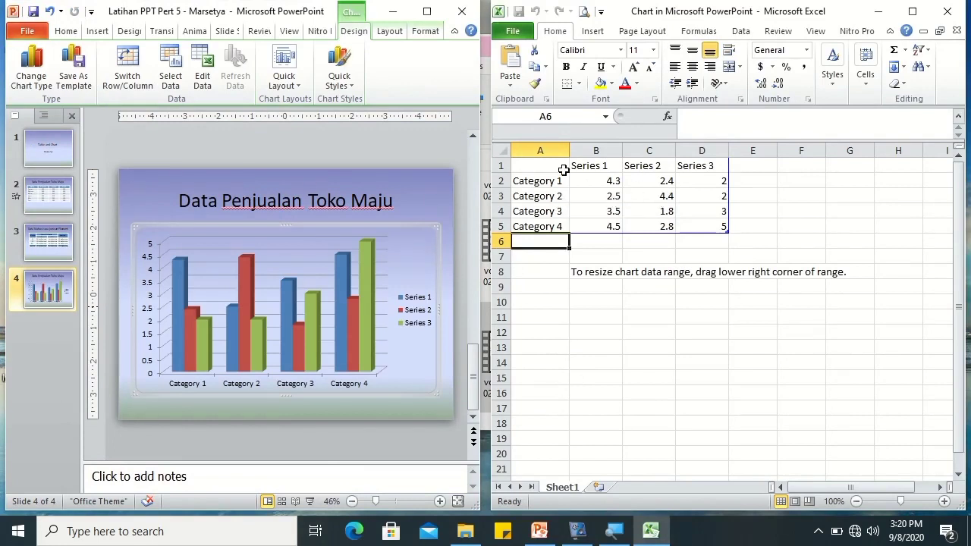
# Rename the chart data series headers to Kemeja, Celana and Kaos
pyautogui.moveTo(596, 181); pyautogui.dragTo(596, 226)
pyautogui.click(588, 167)
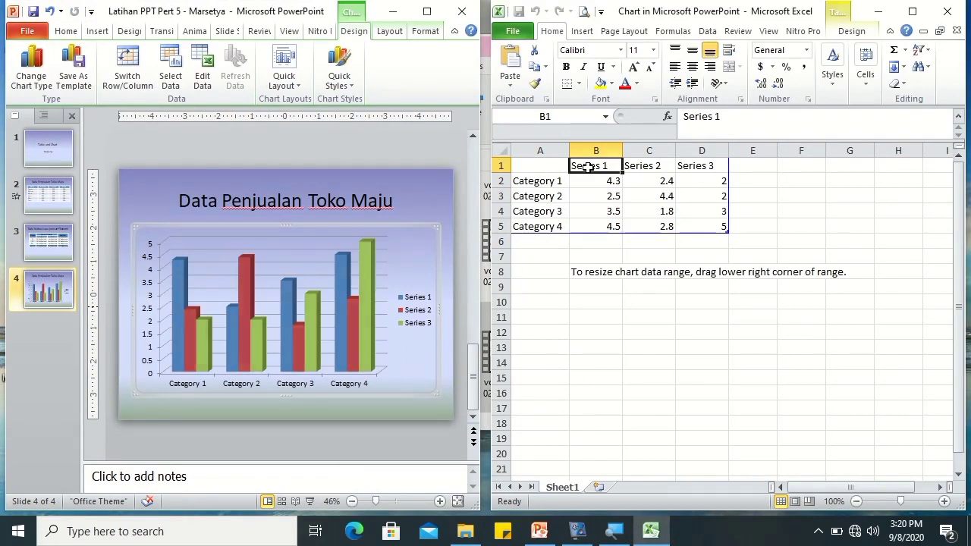
pyautogui.write('K')
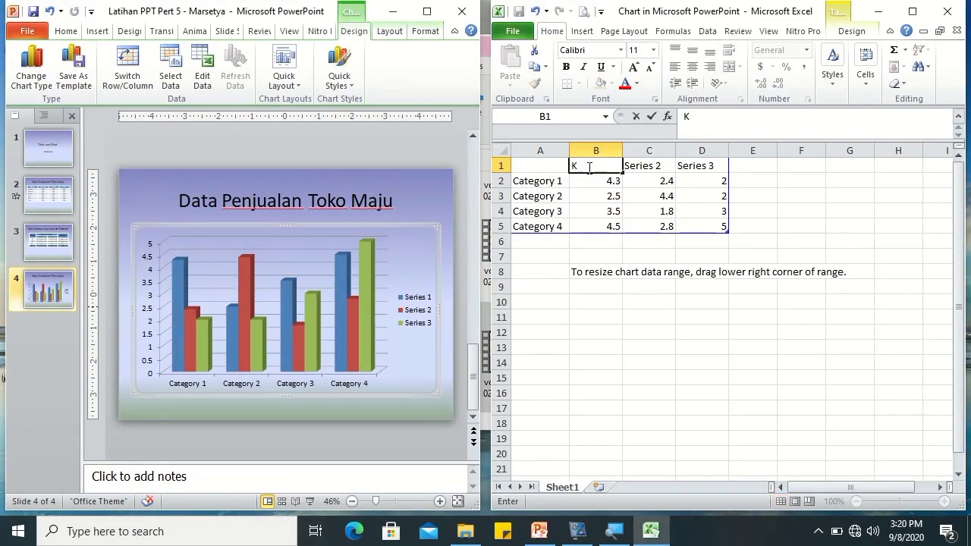
pyautogui.write('eme')
pyautogui.write('ja')
pyautogui.press('Tab')
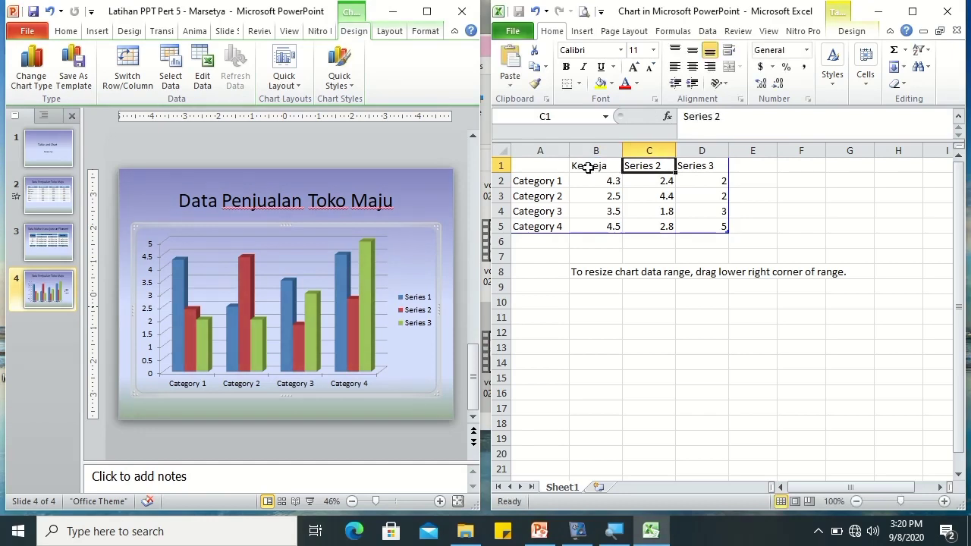
pyautogui.write('Kao')
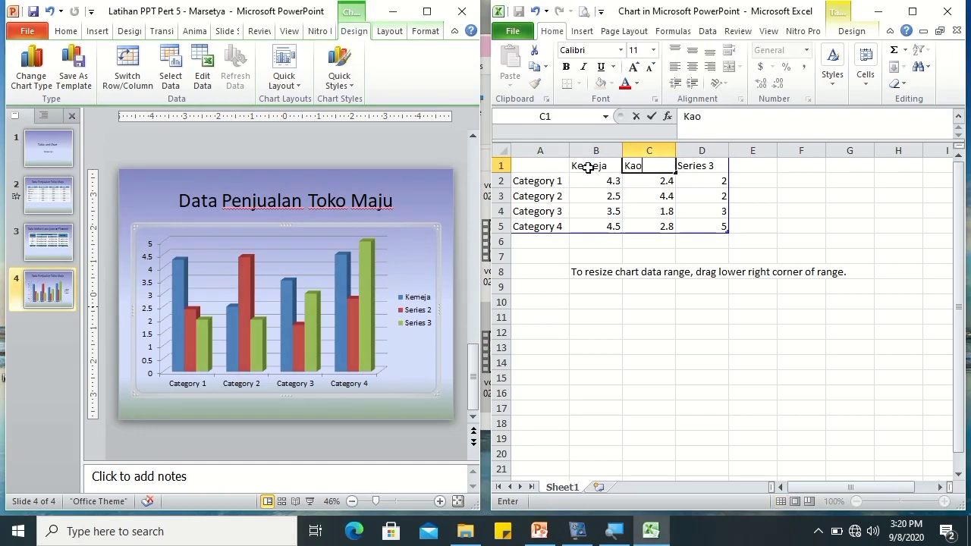
pyautogui.write('s')
pyautogui.press('Tab')
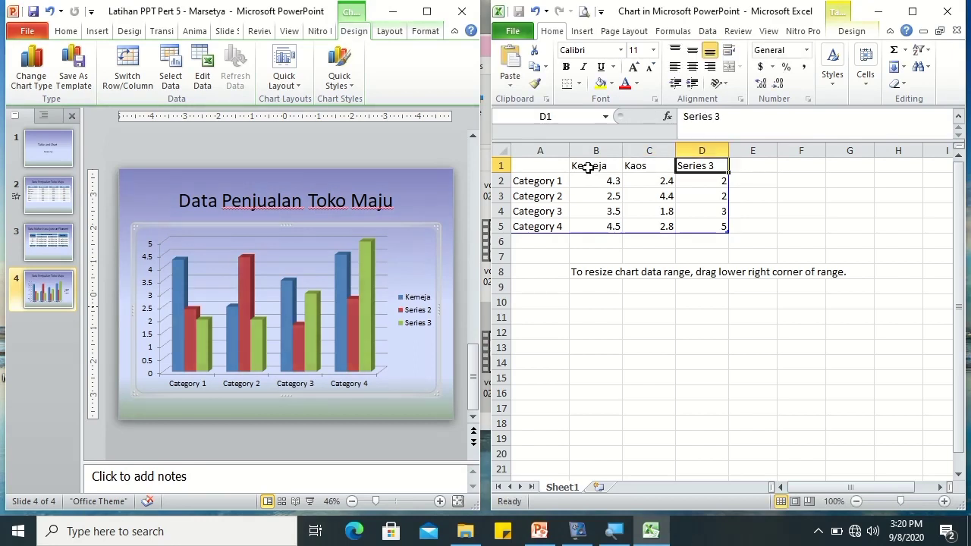
pyautogui.press('Left')
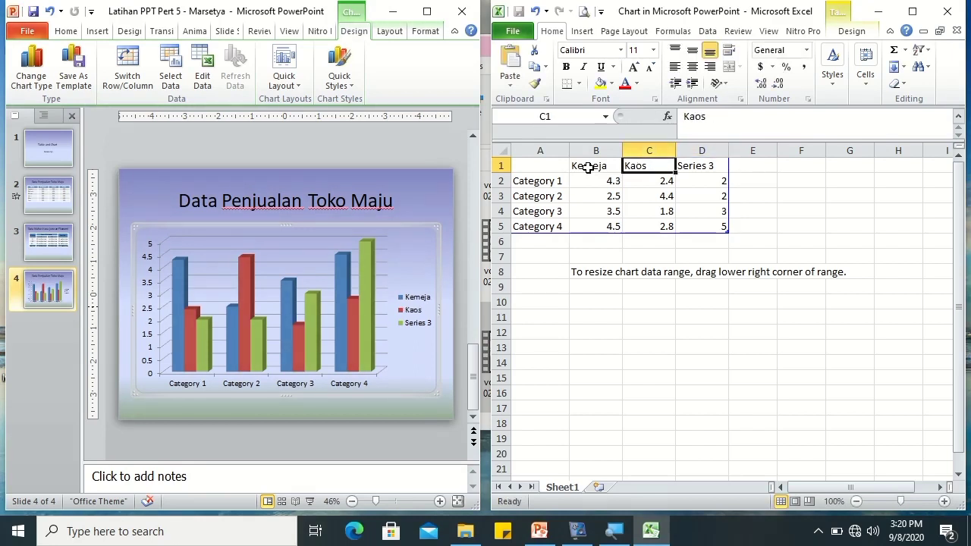
pyautogui.write('Celana')
pyautogui.press('Right')
pyautogui.write('Kaos')
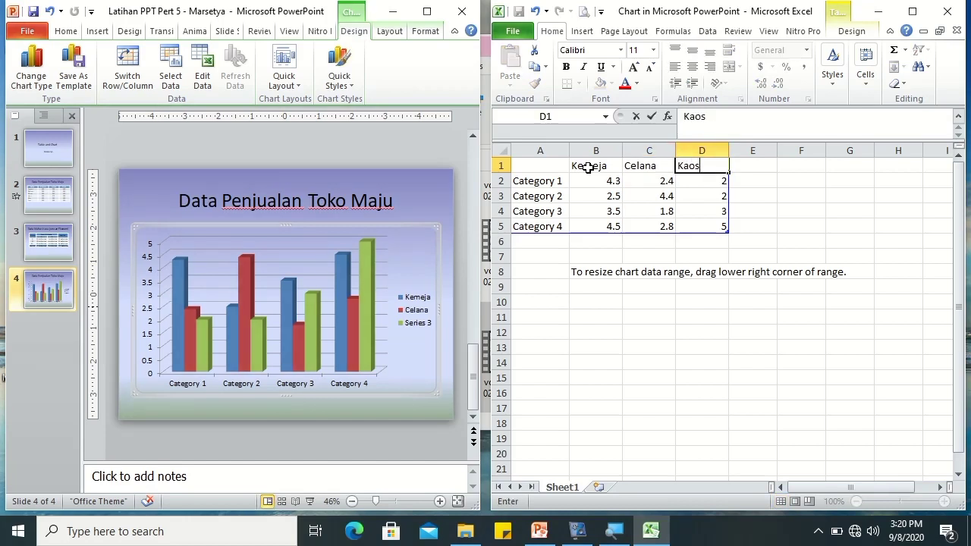
# Enter January as the first category label in cell A2
pyautogui.click(551, 182)
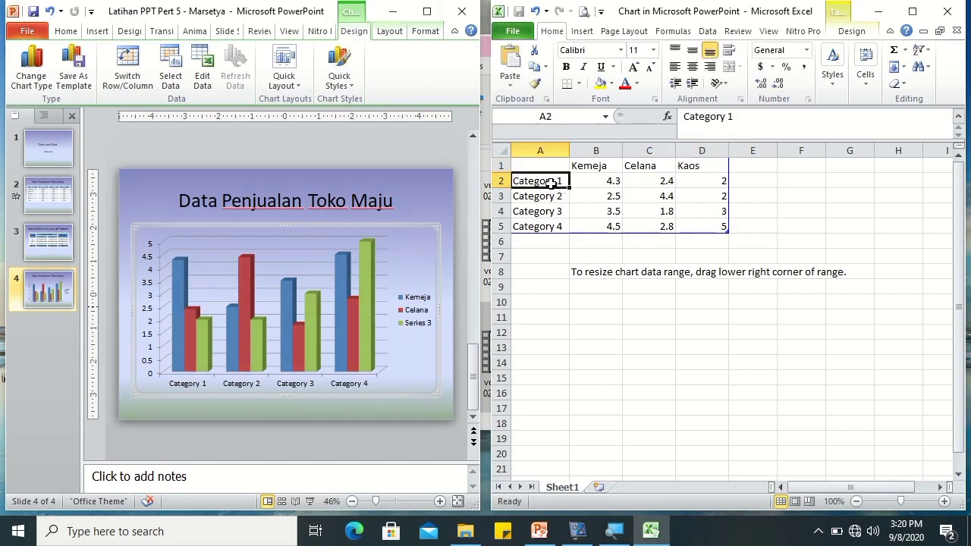
pyautogui.write('Jan')
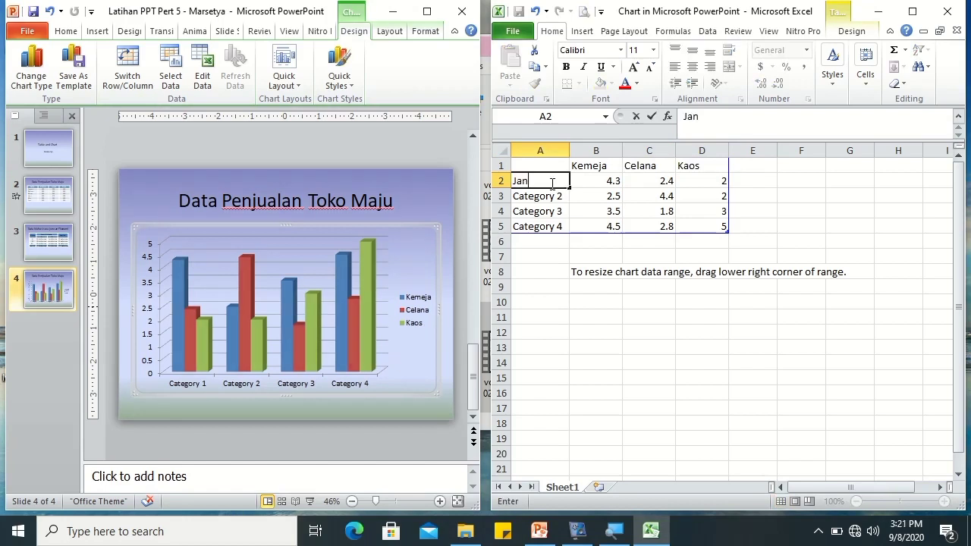
pyautogui.write('uari')
pyautogui.press('Return')
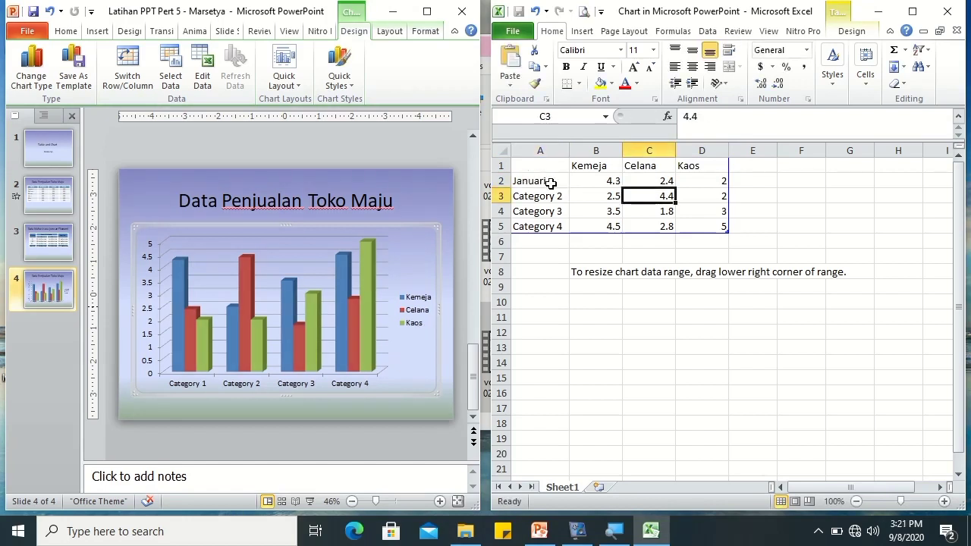
pyautogui.click(554, 183)
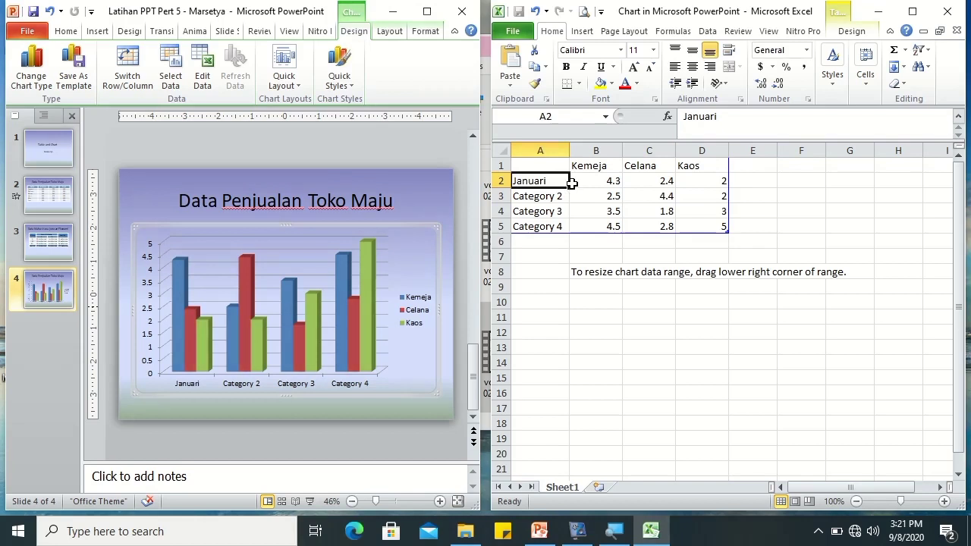
pyautogui.moveTo(570, 189); pyautogui.dragTo(555, 235)
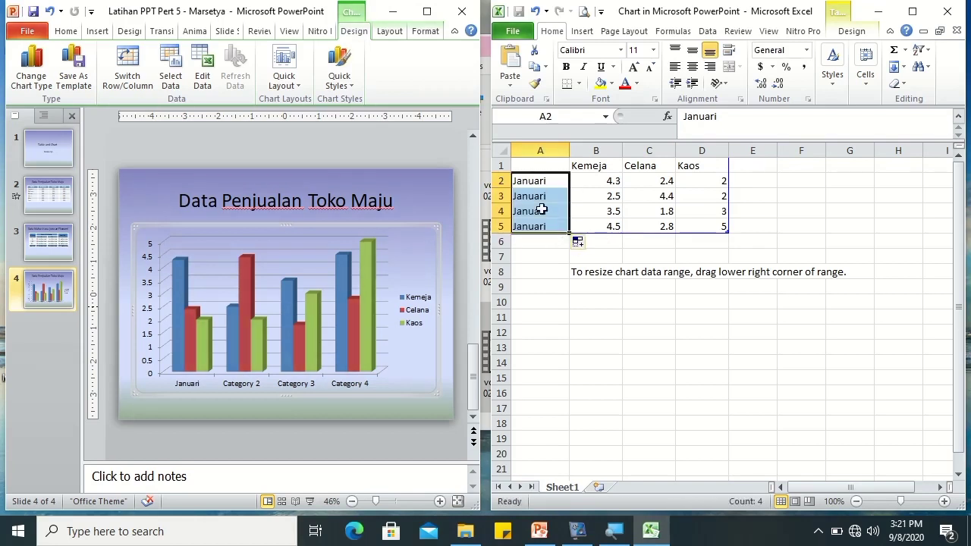
pyautogui.click(556, 180)
pyautogui.doubleClick(556, 179)
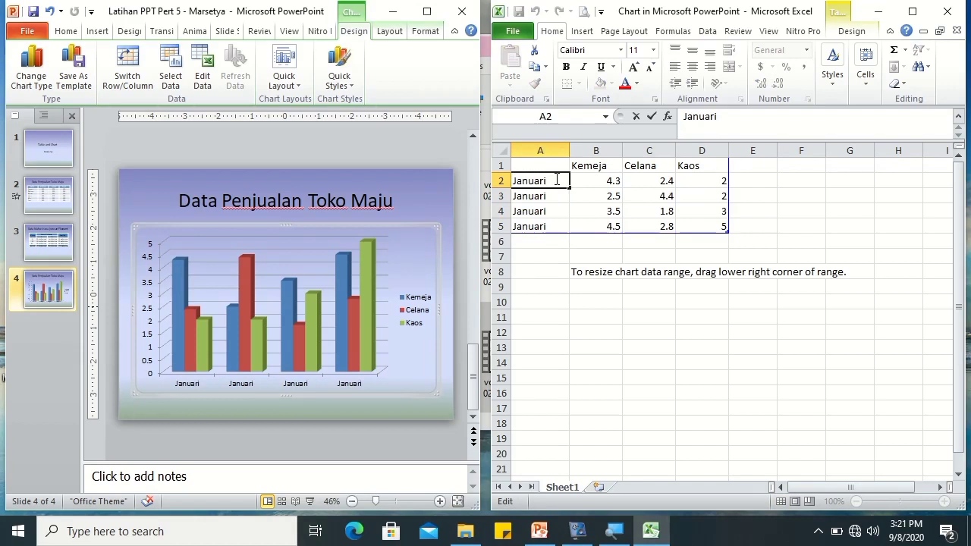
pyautogui.write('y')
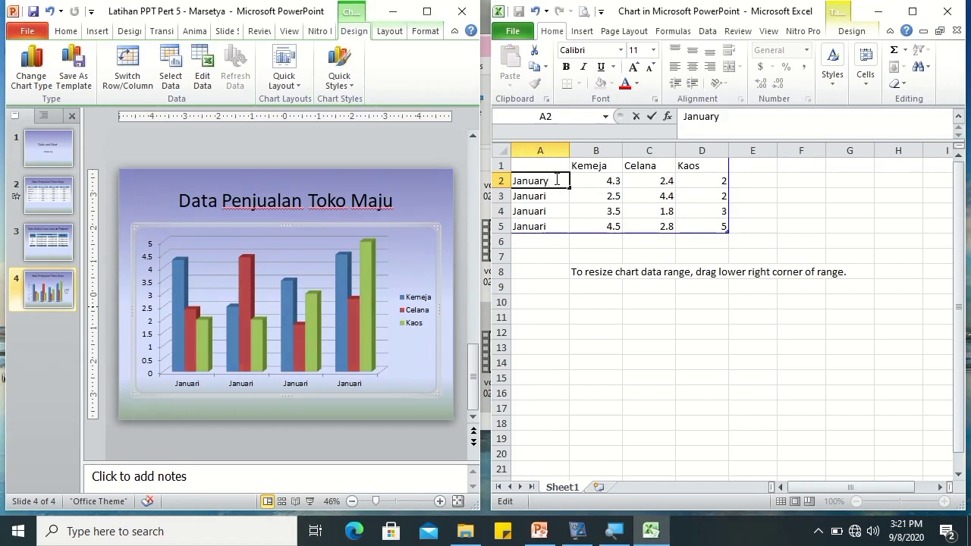
pyautogui.press('Return')
# Auto-fill February, March and April down column A from January
pyautogui.scroll(-2, 556, 180)
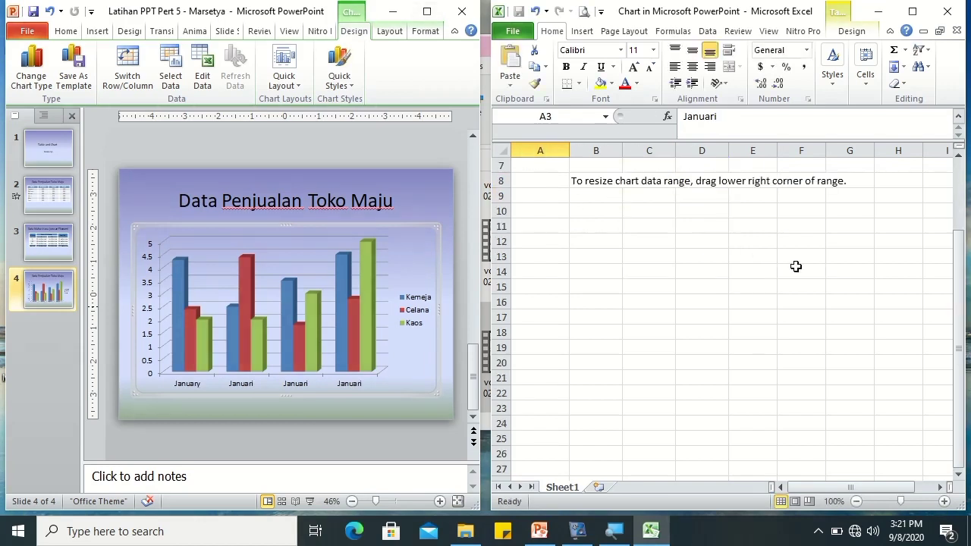
pyautogui.moveTo(959, 251); pyautogui.dragTo(959, 163)
pyautogui.click(561, 184)
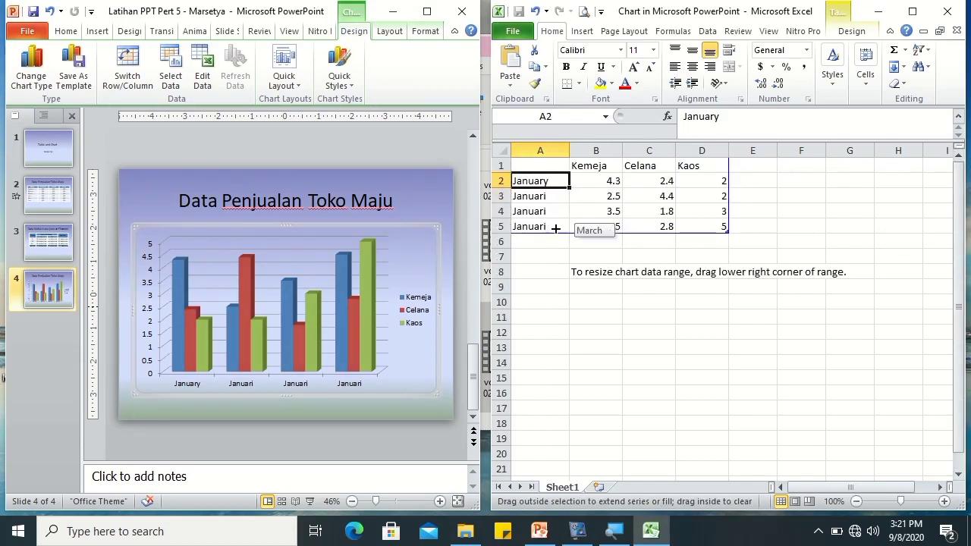
pyautogui.moveTo(569, 189); pyautogui.dragTo(562, 228)
pyautogui.click(586, 179)
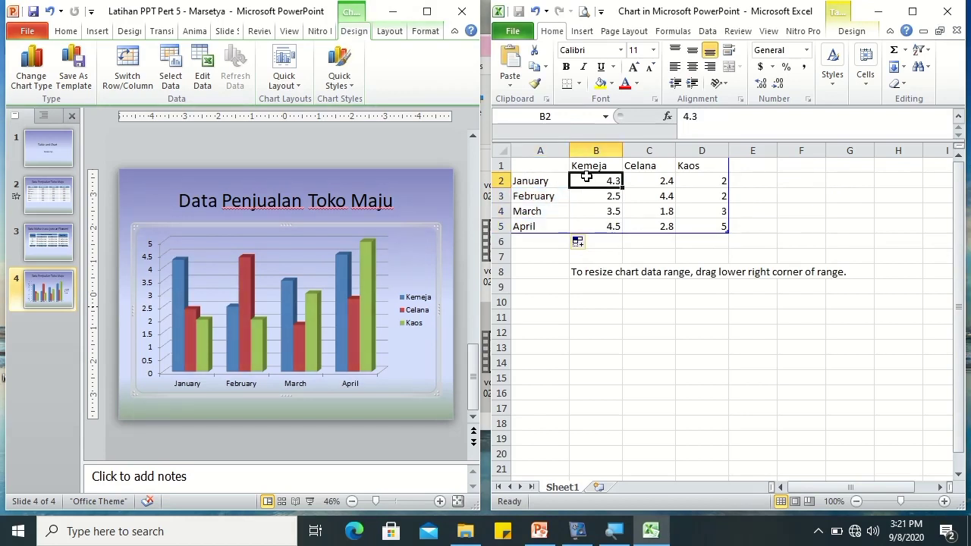
# Enter January (300, 250, 400) and February (350, 300, 425) sales for Kemeja, Celana, Kaos
pyautogui.write('300')
pyautogui.press('Tab')
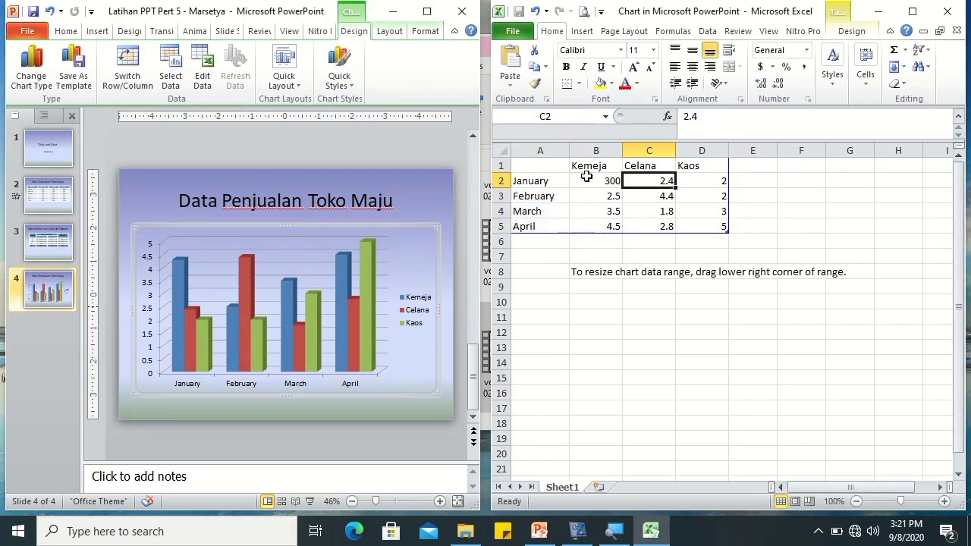
pyautogui.write('250')
pyautogui.press('Tab')
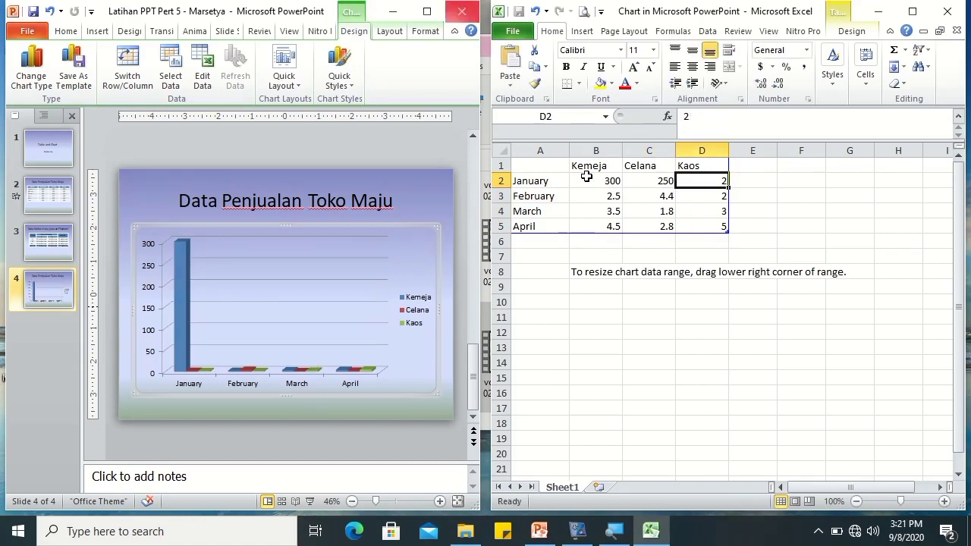
pyautogui.write('400')
pyautogui.press('Return')
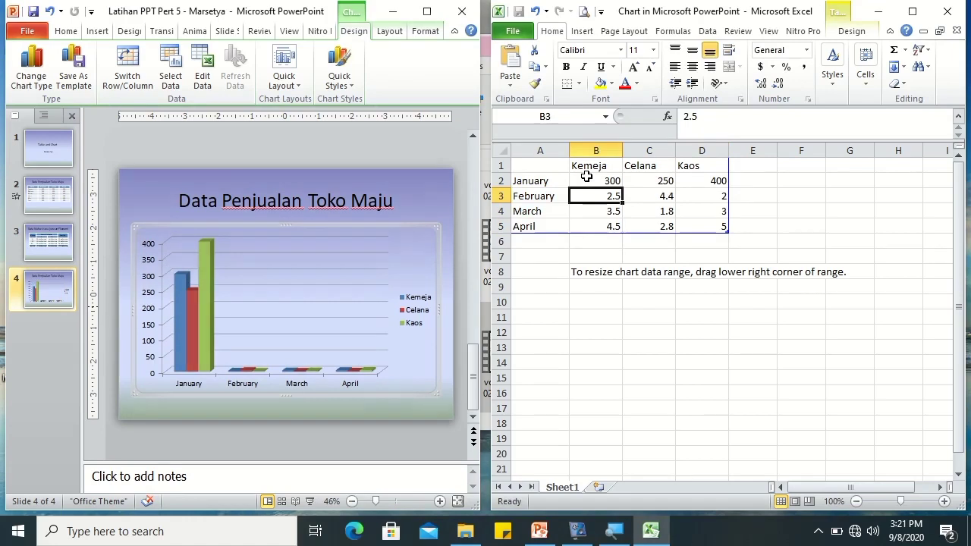
pyautogui.write('350')
pyautogui.press('Tab')
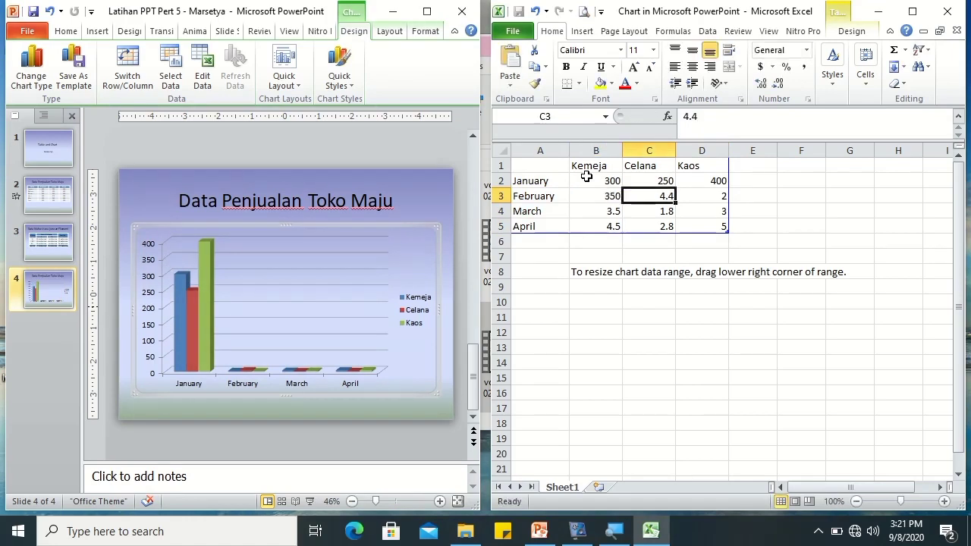
pyautogui.write('300')
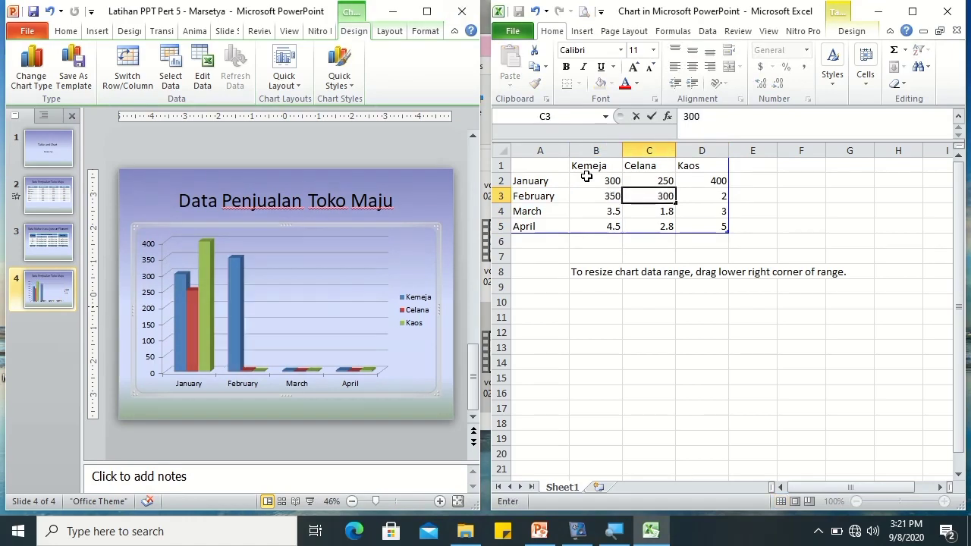
pyautogui.press('Tab')
pyautogui.write('525')
pyautogui.press('Return')
# Enter March (325, 325, 420) and April (400, 375, 430) sales, then close the data sheet
pyautogui.press('Tab')
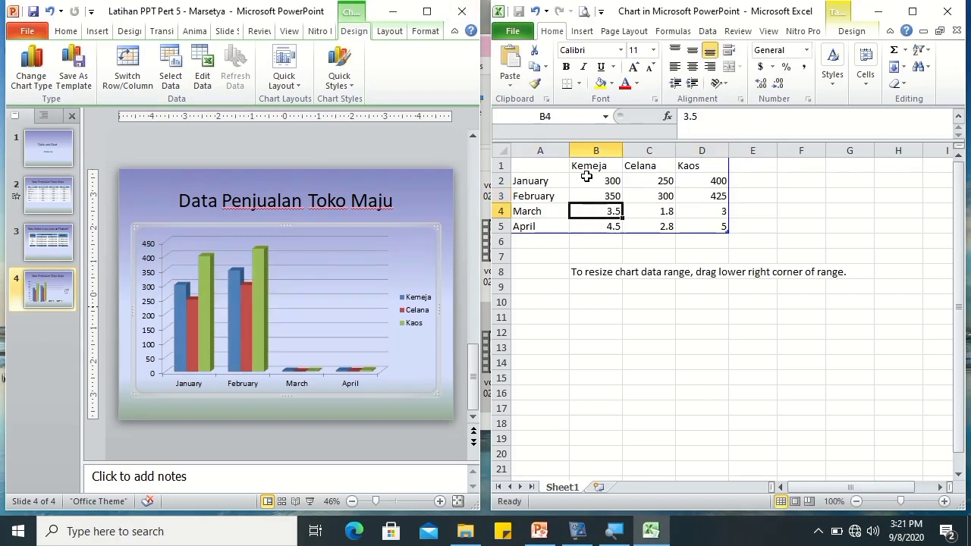
pyautogui.write('3')
pyautogui.press('BackSpace')
pyautogui.press('Tab')
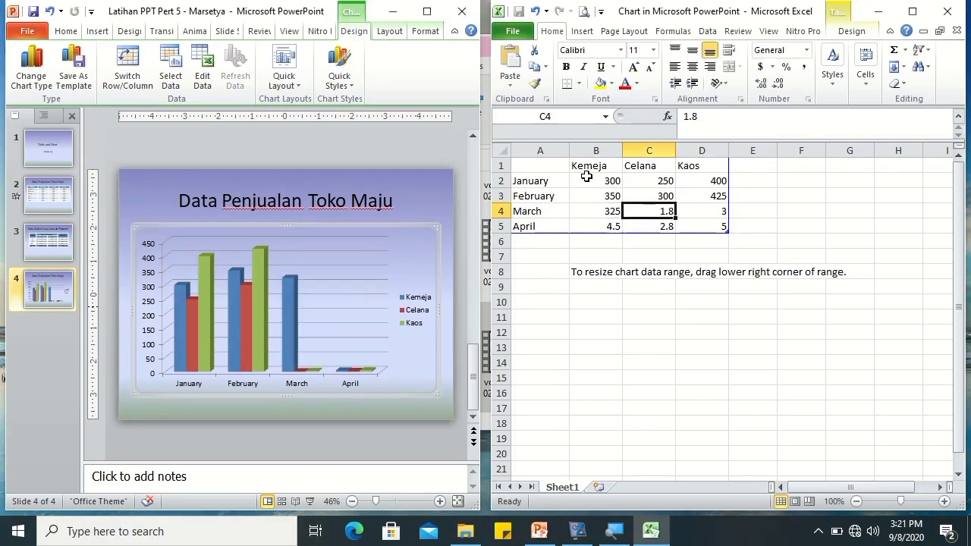
pyautogui.write('325')
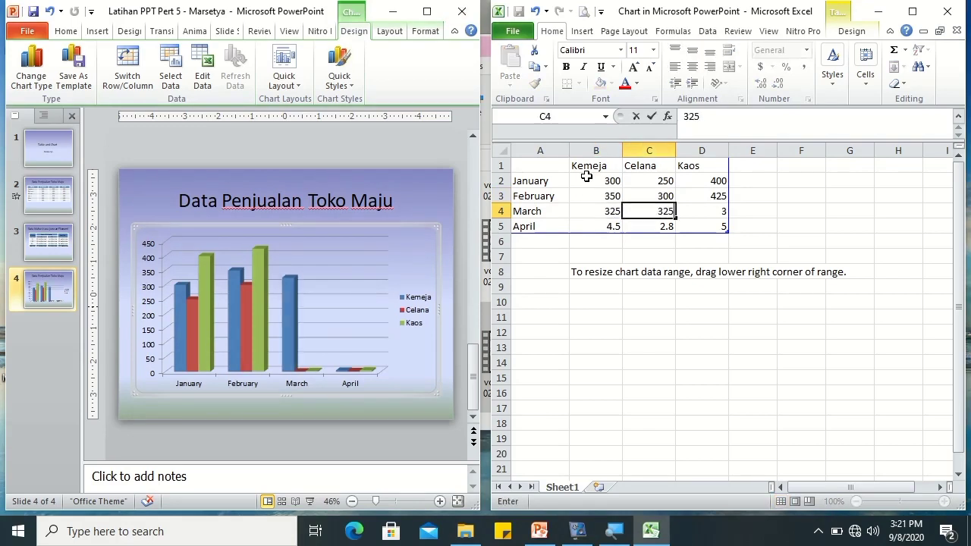
pyautogui.press('Tab')
pyautogui.write('4')
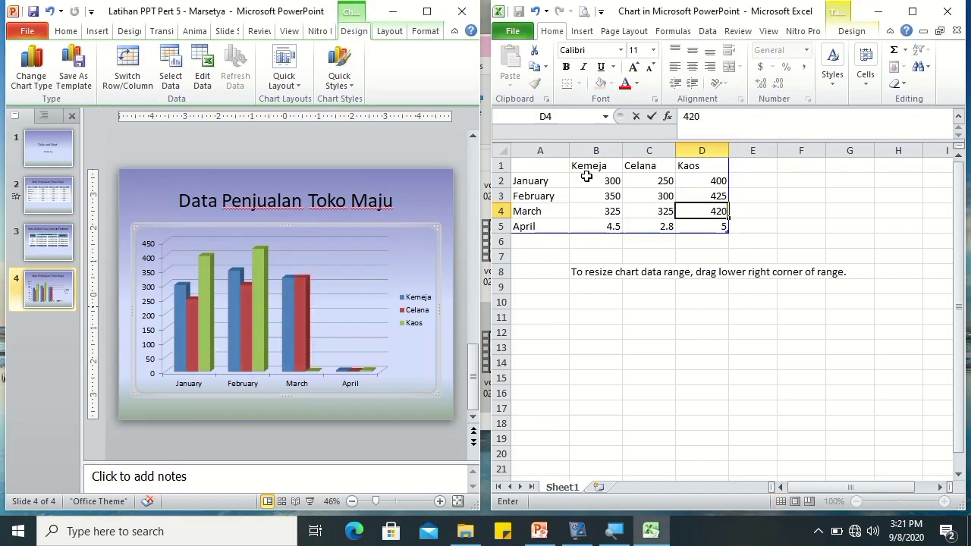
pyautogui.press('Return')
pyautogui.write('400')
pyautogui.press('Tab')
pyautogui.write('3')
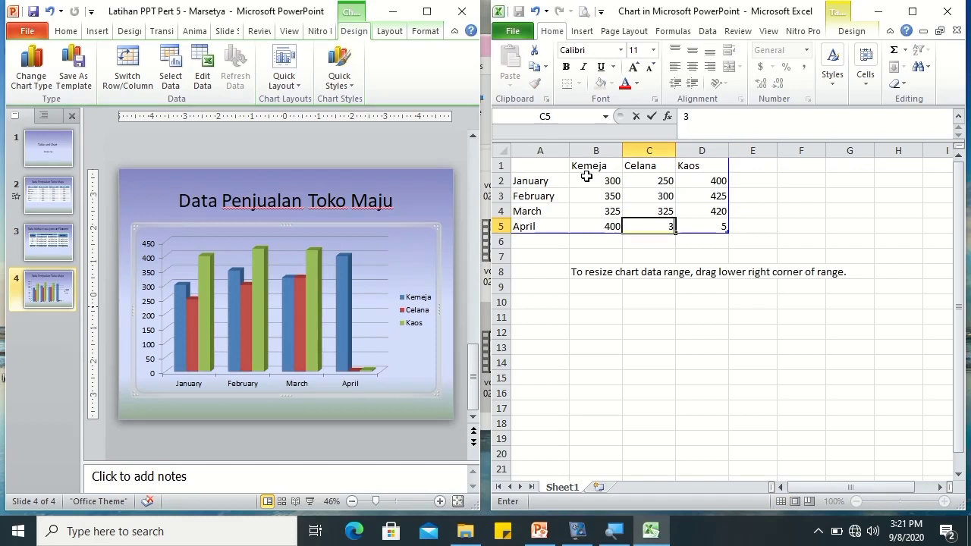
pyautogui.press('Tab')
pyautogui.write('430')
pyautogui.press('Return')
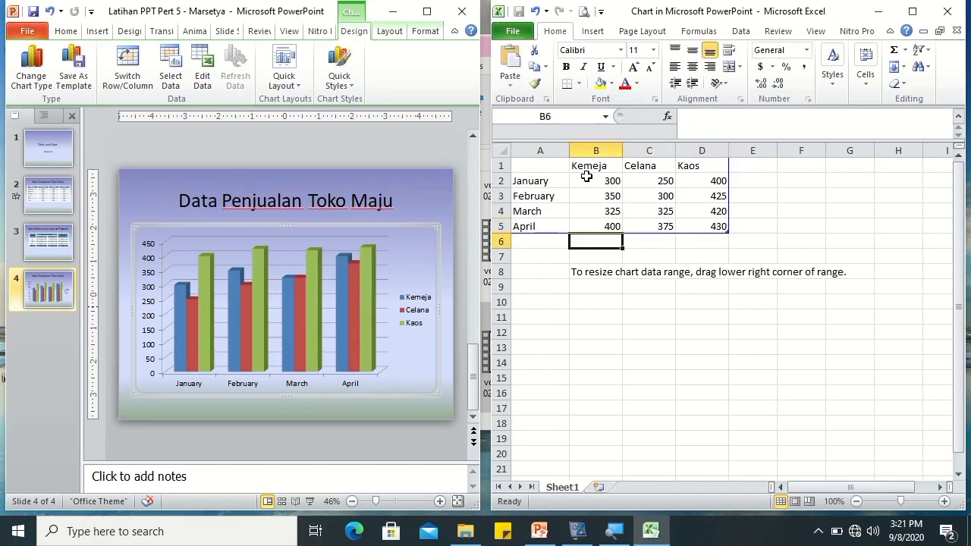
pyautogui.click(949, 14)
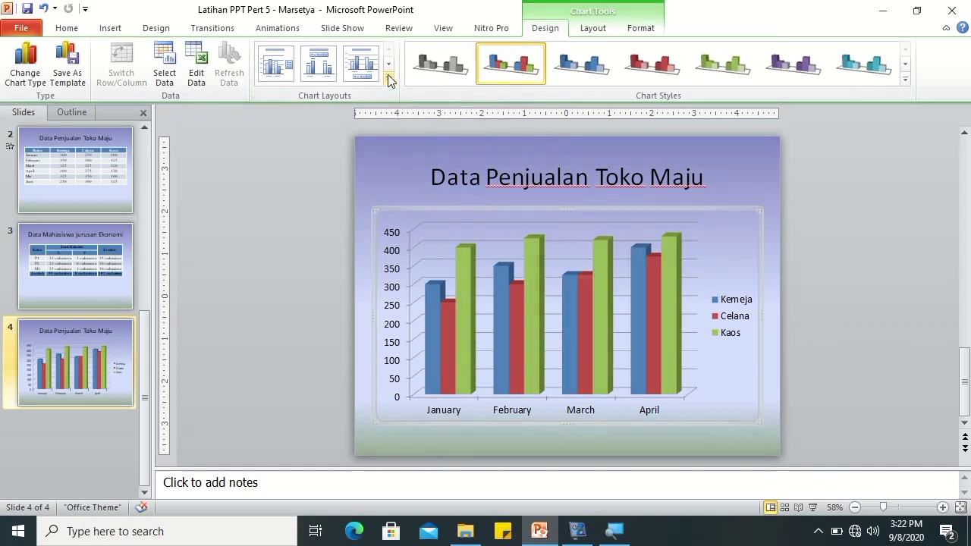
# Try several Chart Layouts on the Data Penjualan Toko Maju chart, settling on one with both axis titles
pyautogui.click(388, 79)
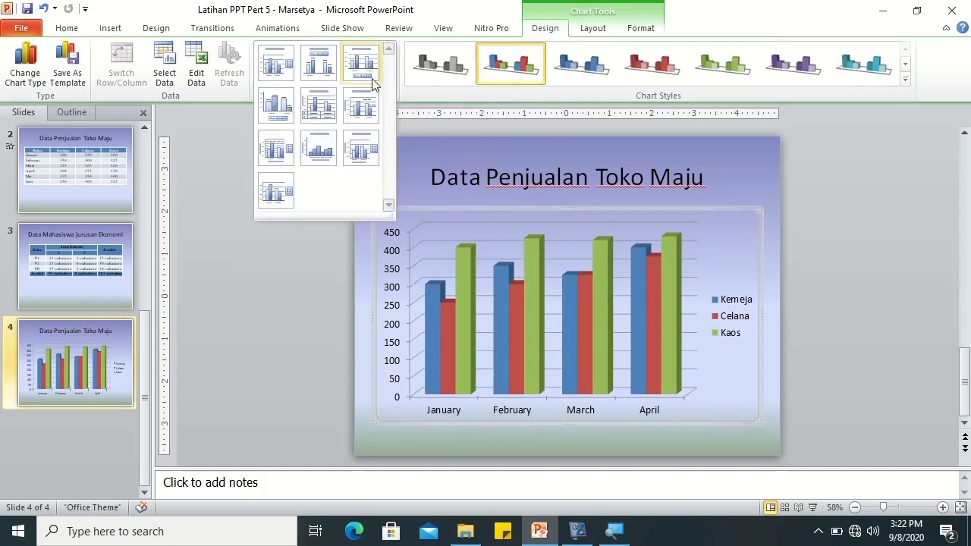
pyautogui.click(274, 64)
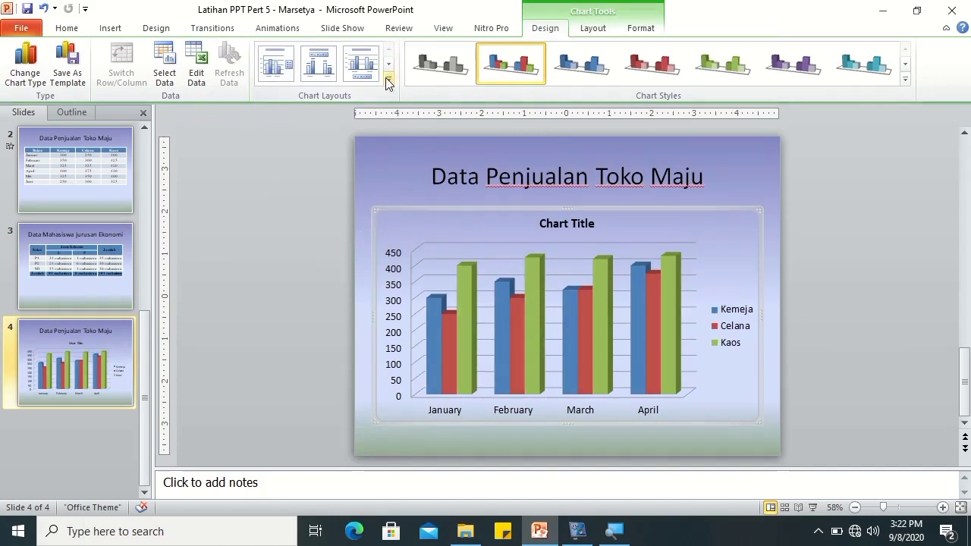
pyautogui.click(389, 78)
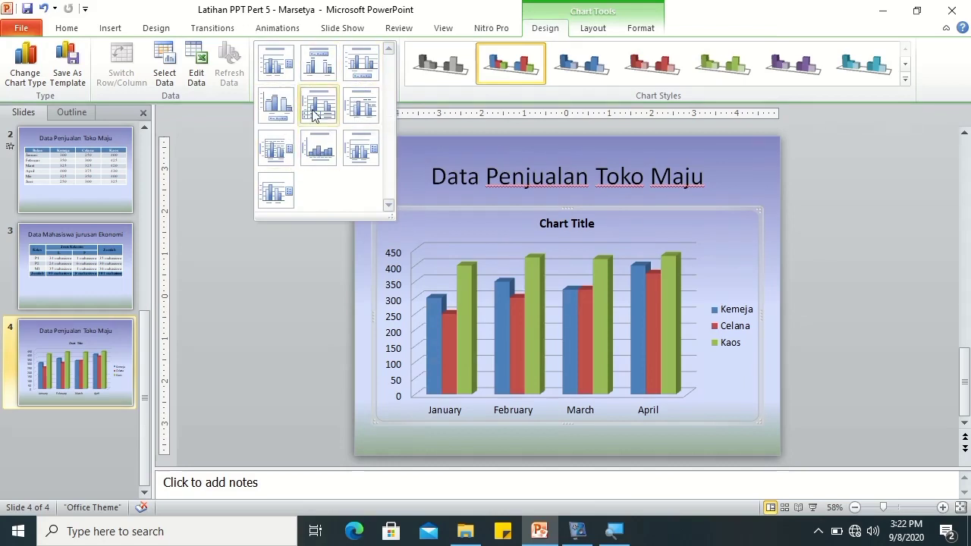
pyautogui.click(358, 141)
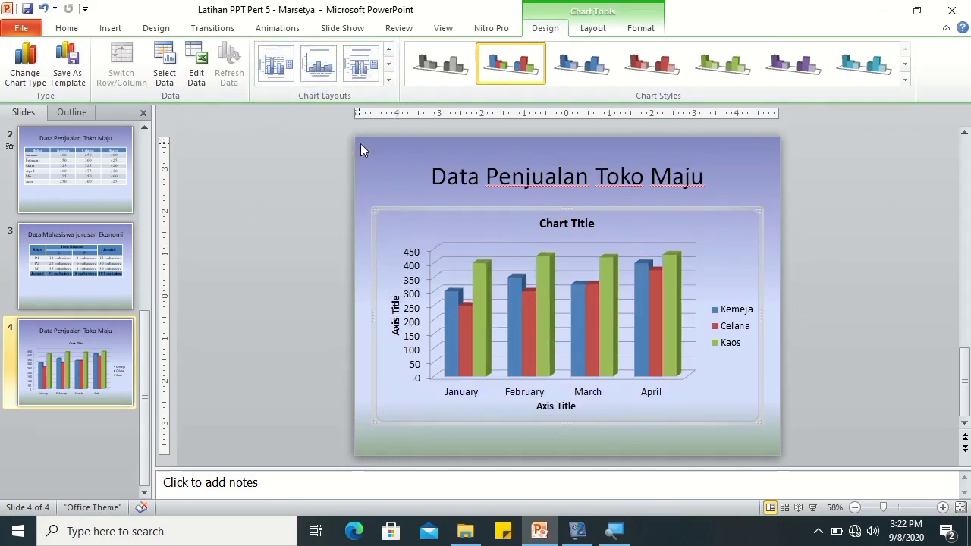
pyautogui.click(387, 79)
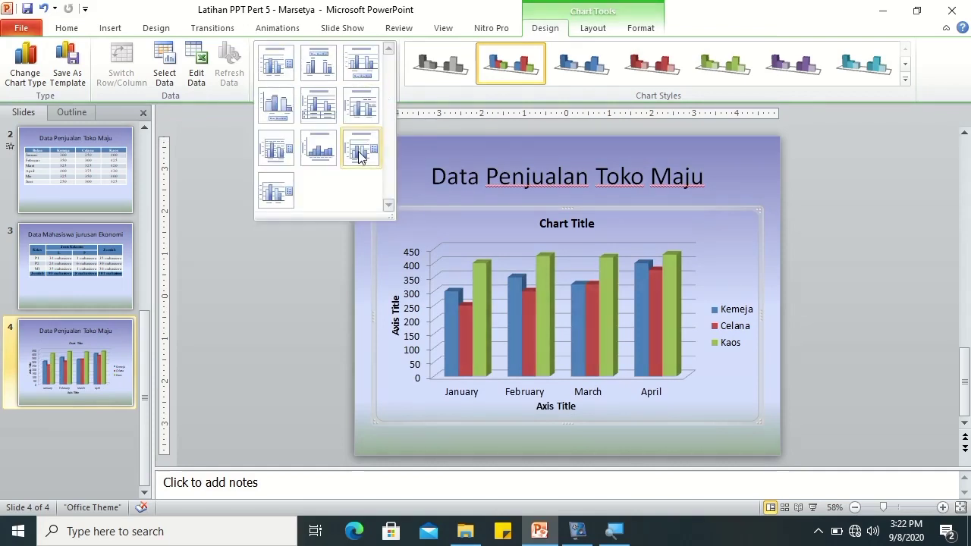
pyautogui.click(360, 151)
pyautogui.click(565, 227)
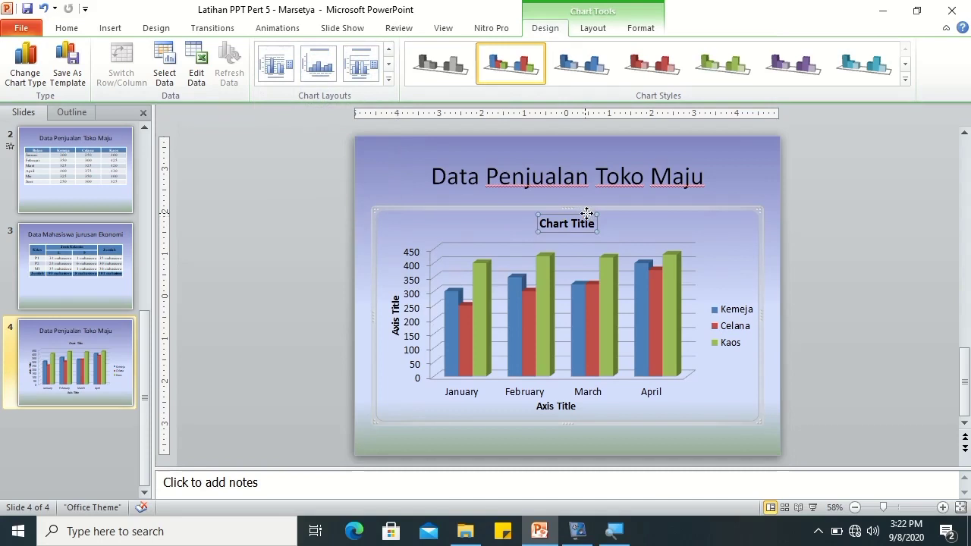
# Delete the chart title and rename the vertical axis title to 'Jumlah'
pyautogui.press('Delete')
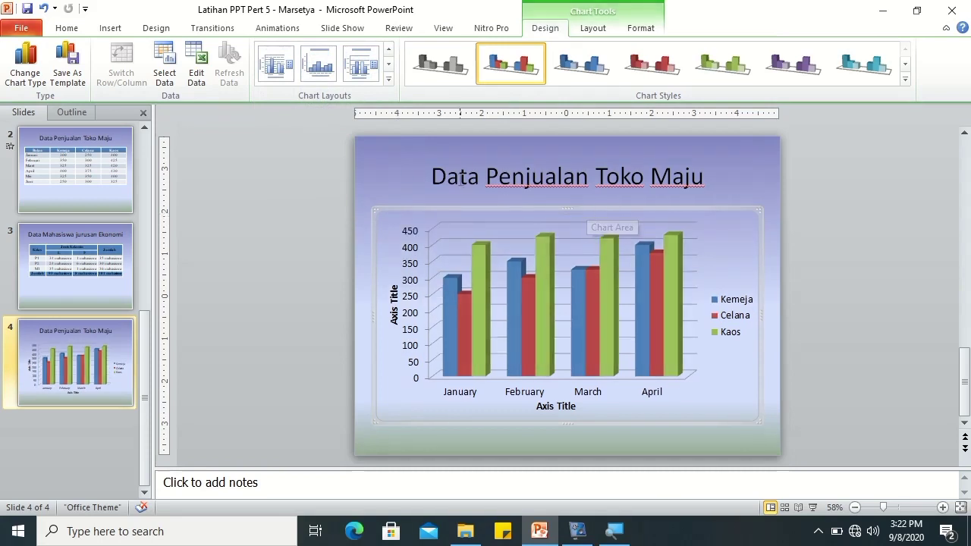
pyautogui.click(392, 300)
pyautogui.tripleClick(394, 299)
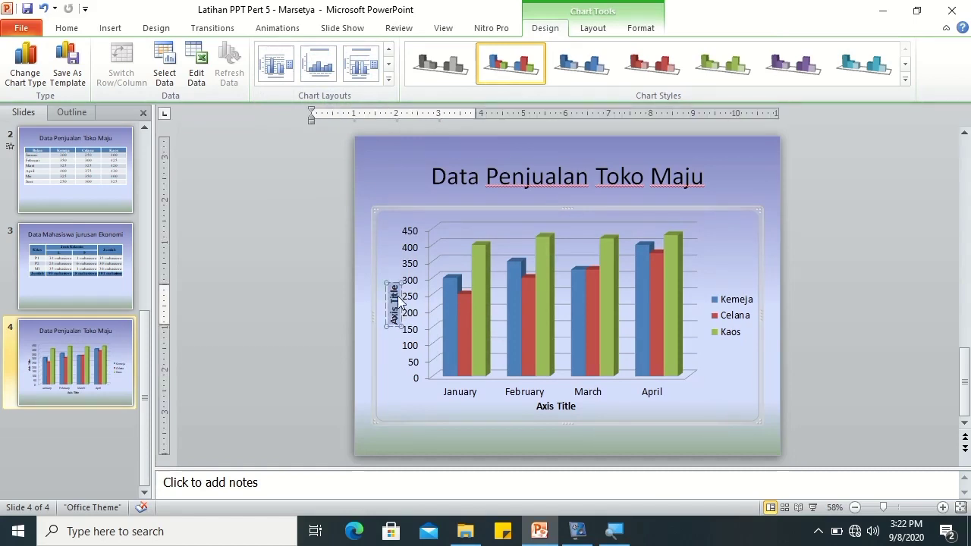
pyautogui.write('Jumlah')
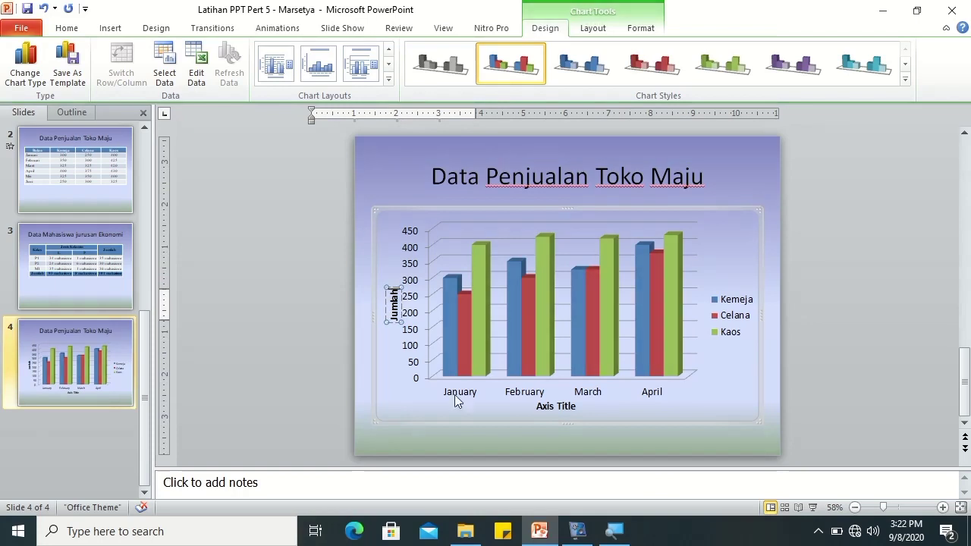
# Replace the horizontal axis title text with 'Bulan'
pyautogui.click(553, 406)
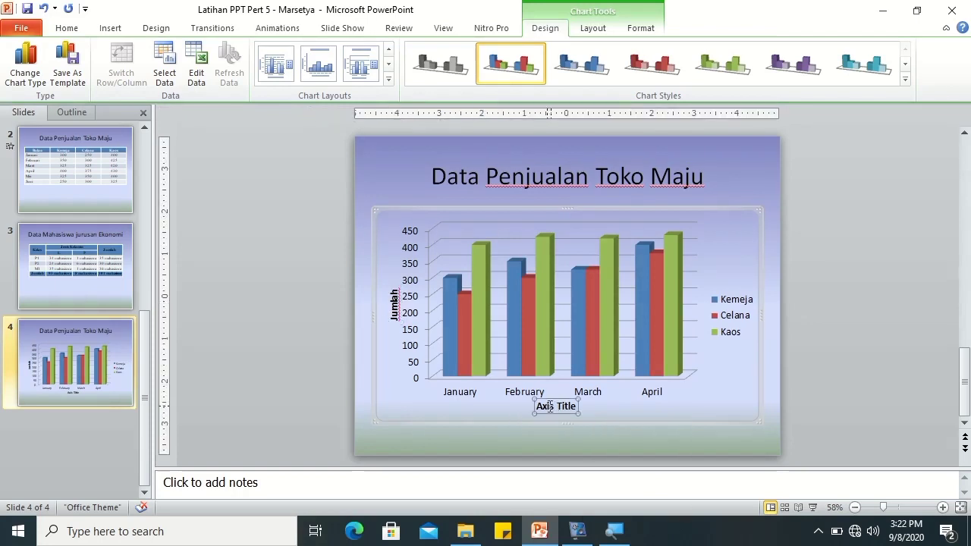
pyautogui.click(551, 407)
pyautogui.hotkey('ctrl', 'a')
pyautogui.press('BackSpace')
pyautogui.write('Bulan')
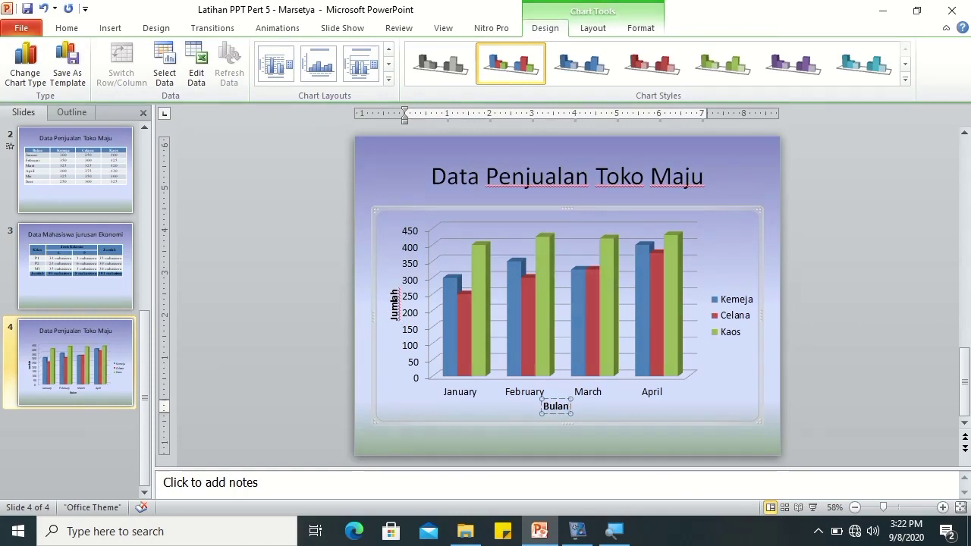
pyautogui.click(451, 429)
pyautogui.click(470, 397)
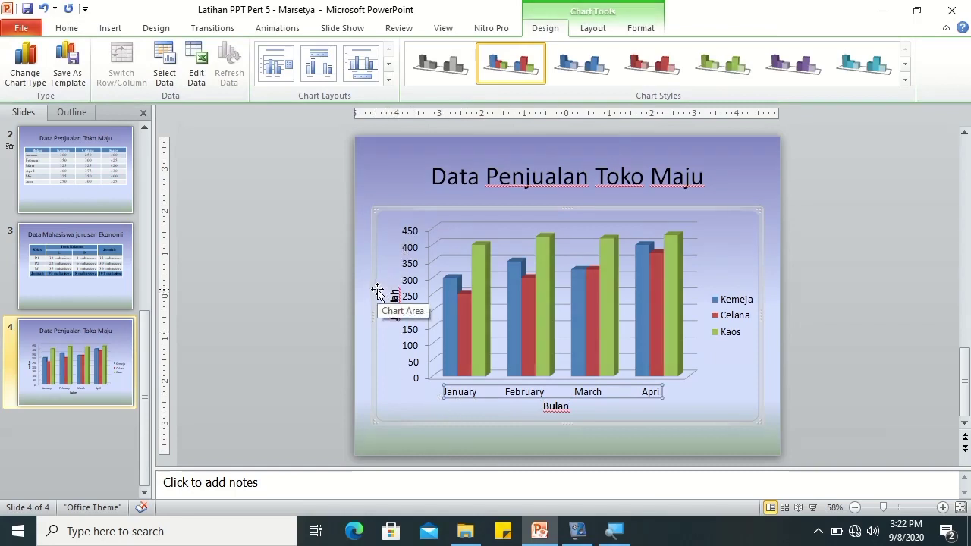
pyautogui.click(308, 321)
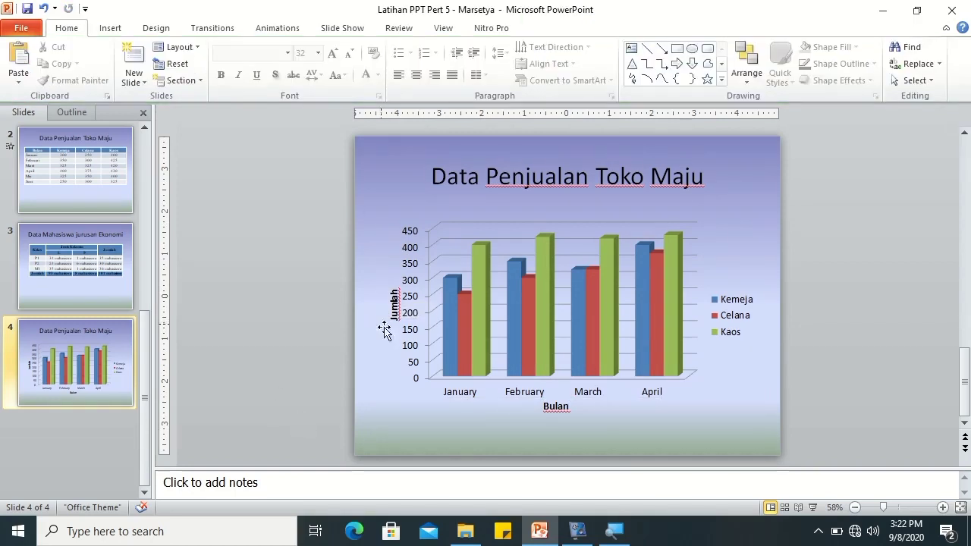
pyautogui.click(447, 276)
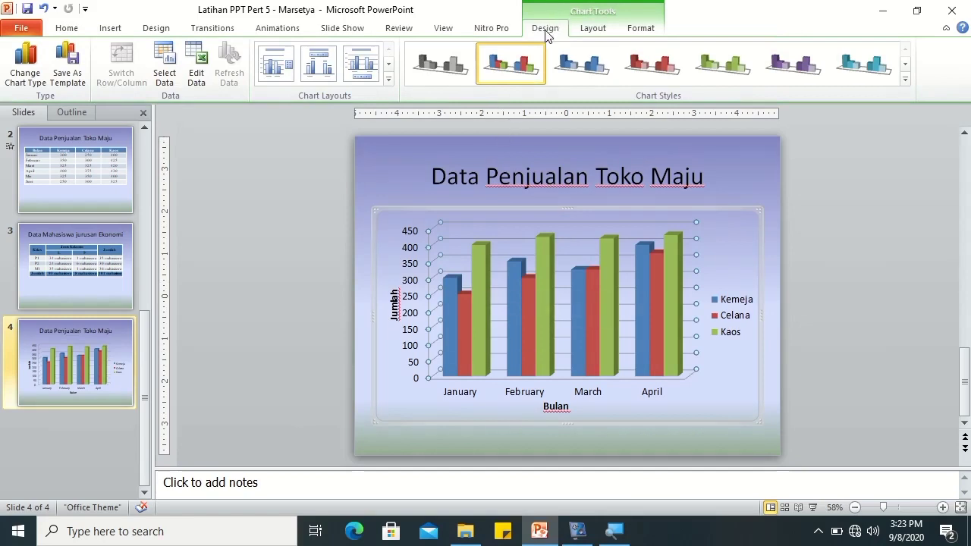
pyautogui.click(155, 28)
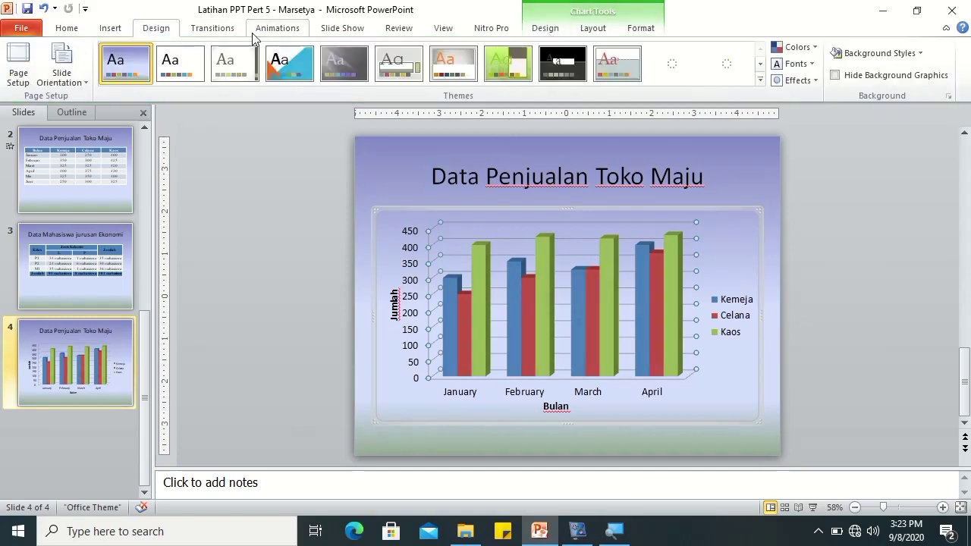
pyautogui.click(543, 28)
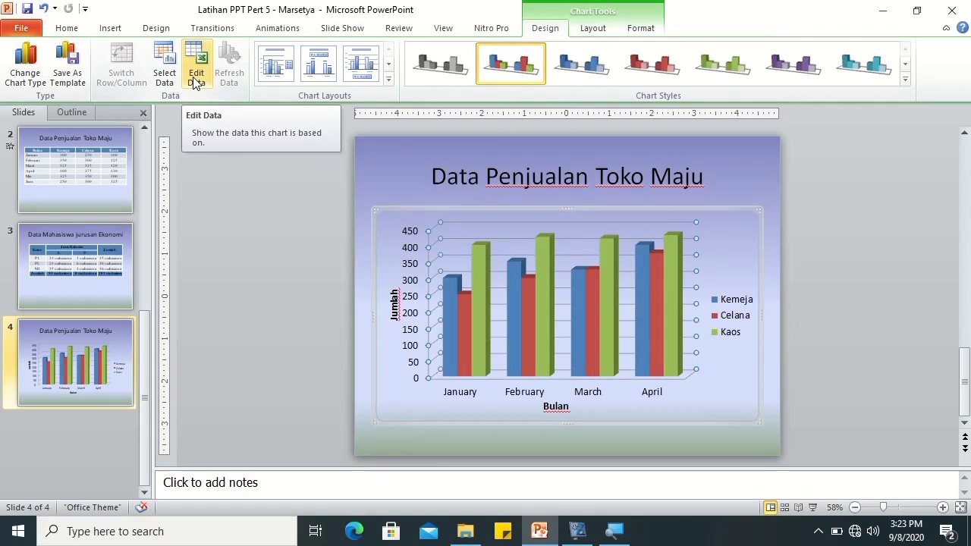
pyautogui.scroll(-2, 195, 80)
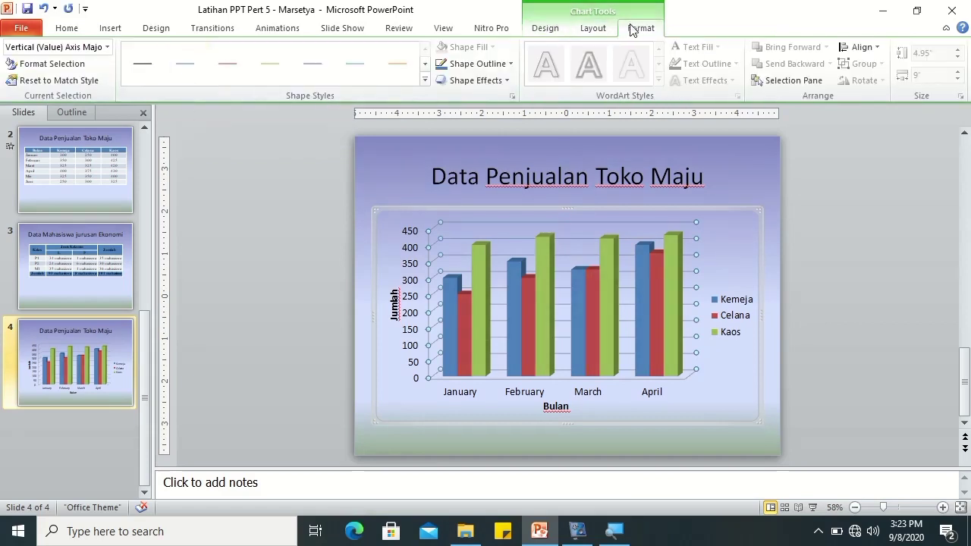
pyautogui.click(552, 28)
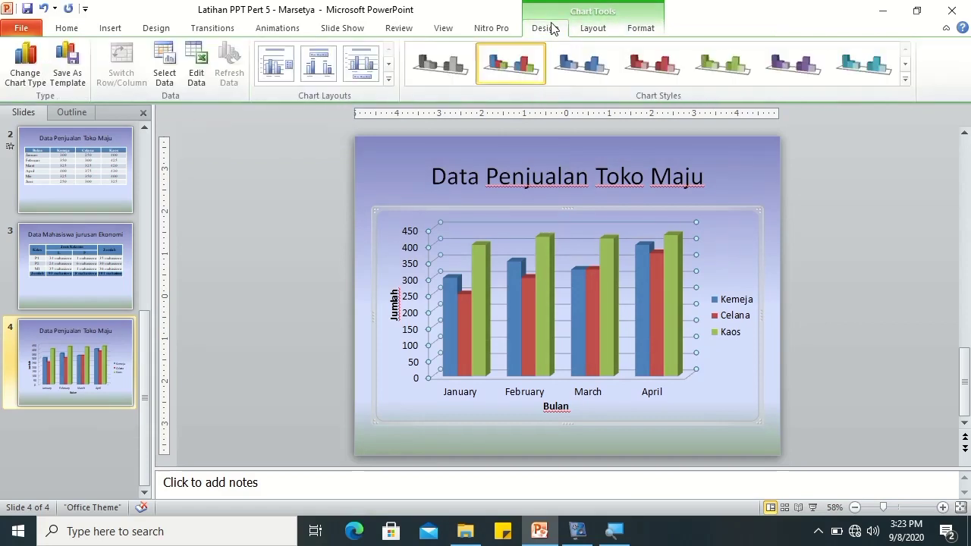
# Open the chart's data in Excel and extend the month column with May and June
pyautogui.click(200, 76)
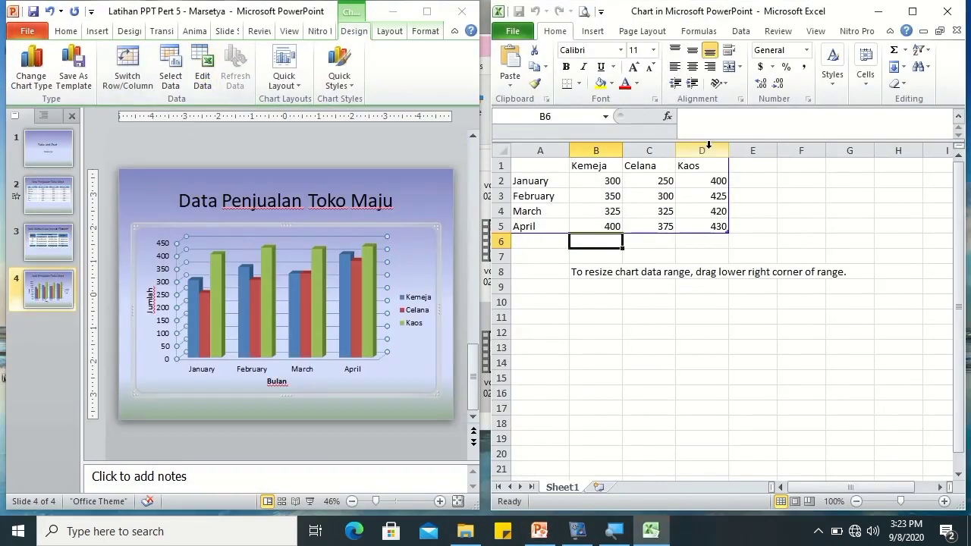
pyautogui.click(947, 10)
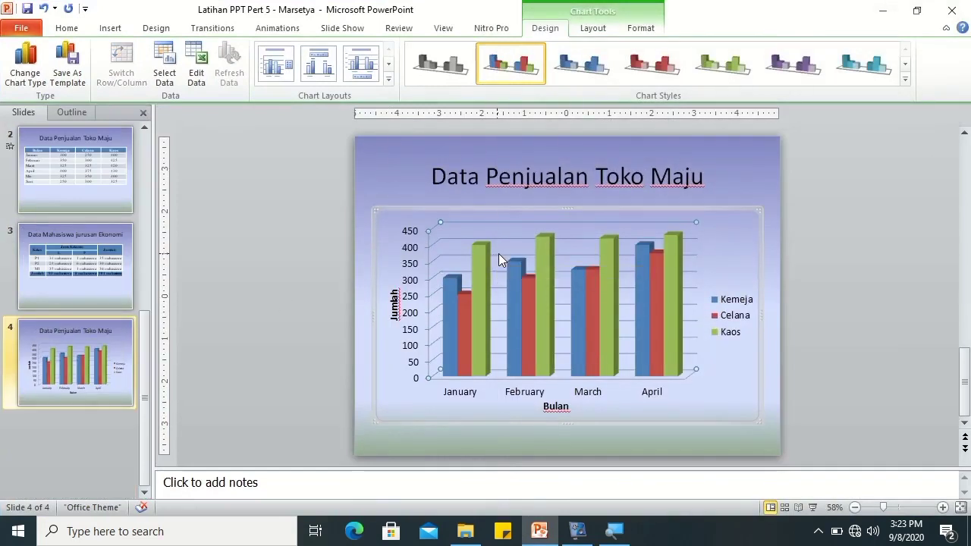
pyautogui.rightClick(499, 253)
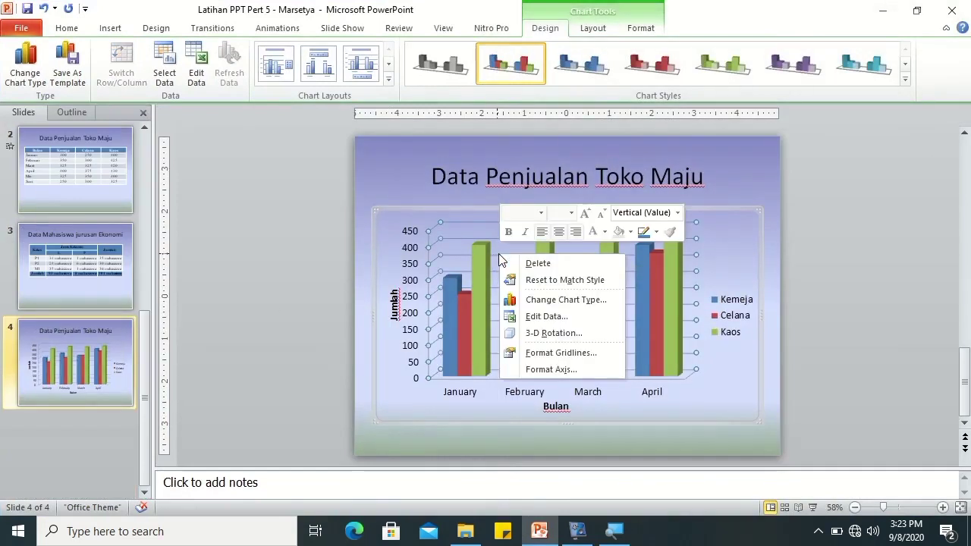
pyautogui.click(530, 318)
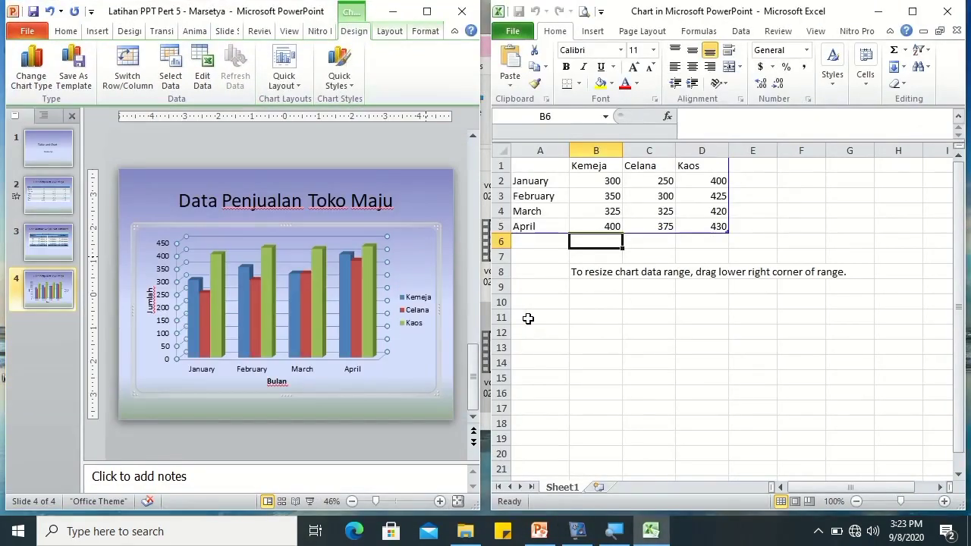
pyautogui.click(546, 212)
pyautogui.moveTo(550, 212); pyautogui.dragTo(572, 268)
pyautogui.click(550, 225)
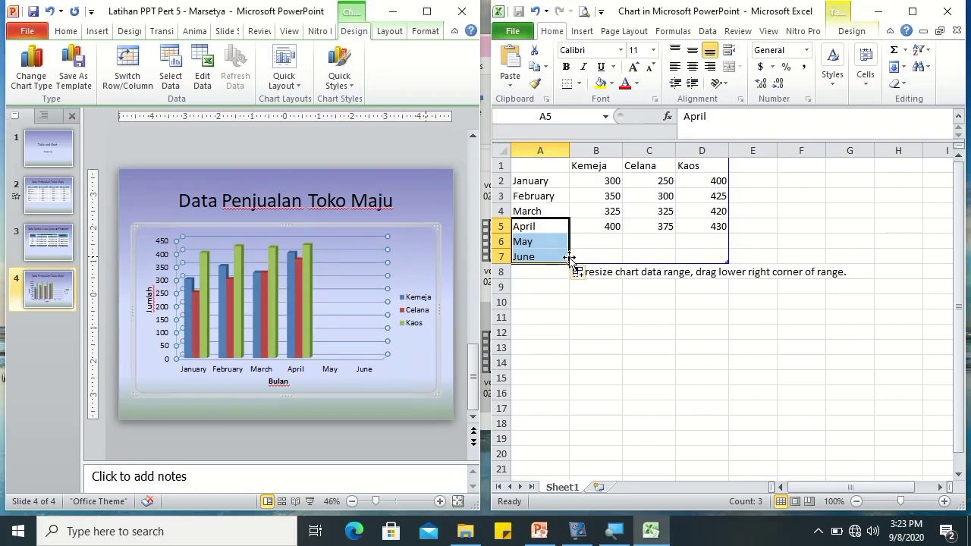
pyautogui.click(590, 241)
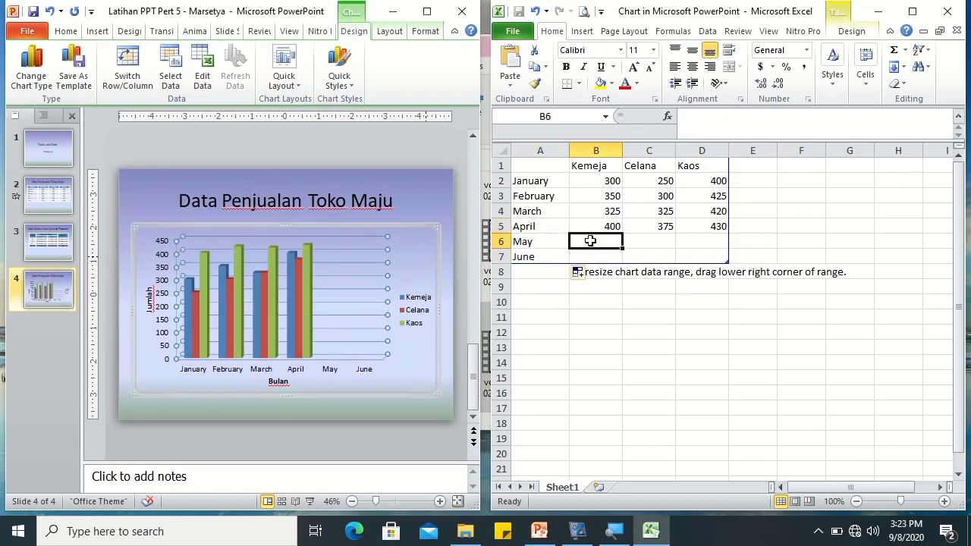
# Enter May's values: Kemeja 325, Celana 350, Kaos 400
pyautogui.write('325')
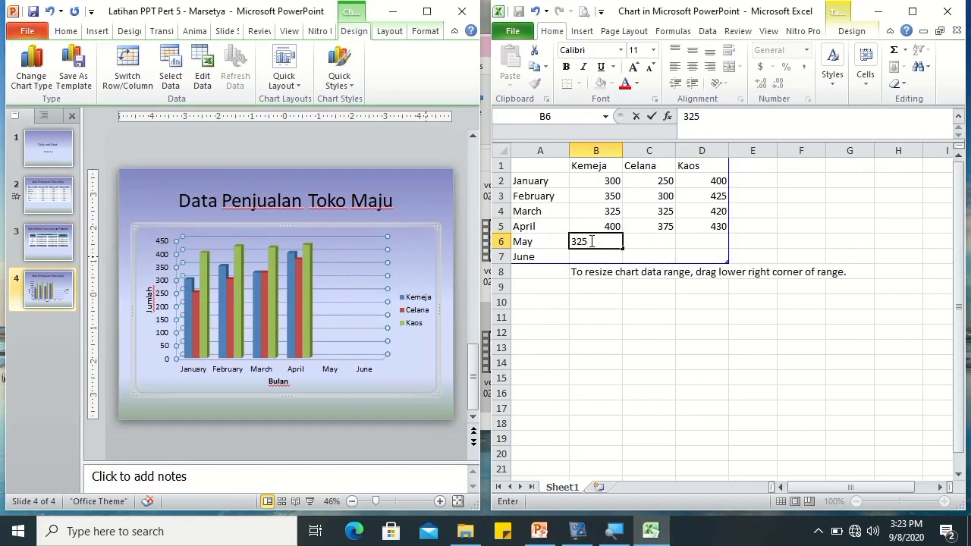
pyautogui.press('Tab')
pyautogui.write('350')
pyautogui.press('Tab')
pyautogui.write('400')
pyautogui.press('Return')
# Enter June's values (Kemeja 250, Celana 300, Kaos 325) and close the data sheet
pyautogui.write('250')
pyautogui.press('Tab')
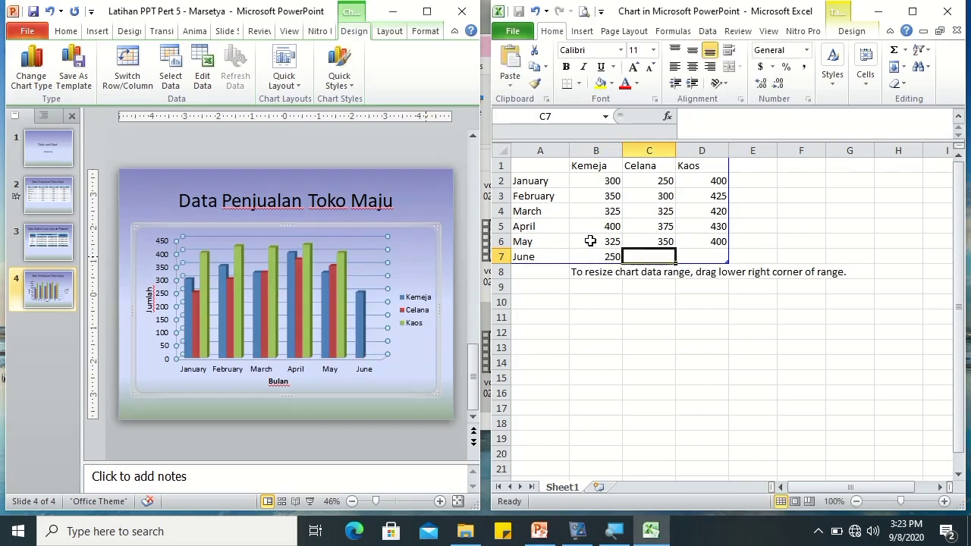
pyautogui.write('300')
pyautogui.press('Tab')
pyautogui.write('3')
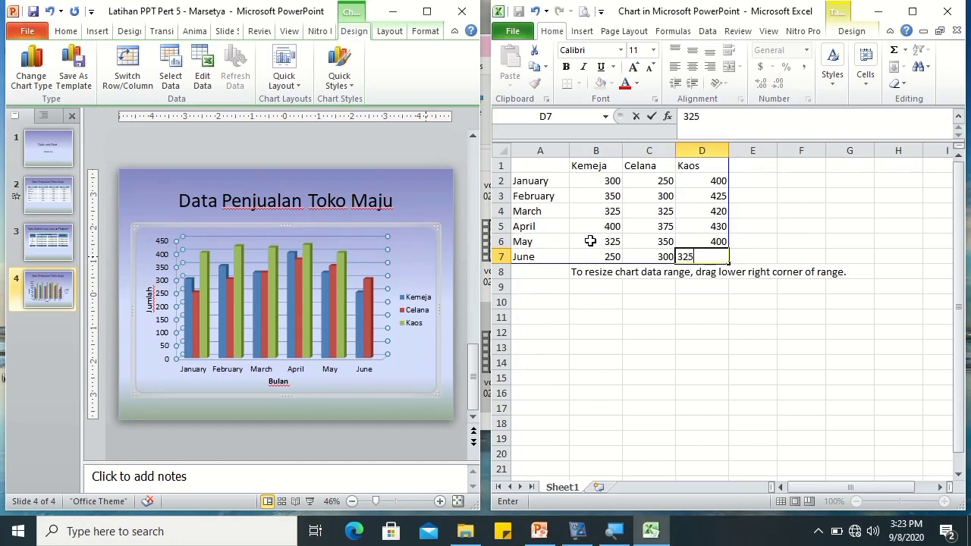
pyautogui.press('Return')
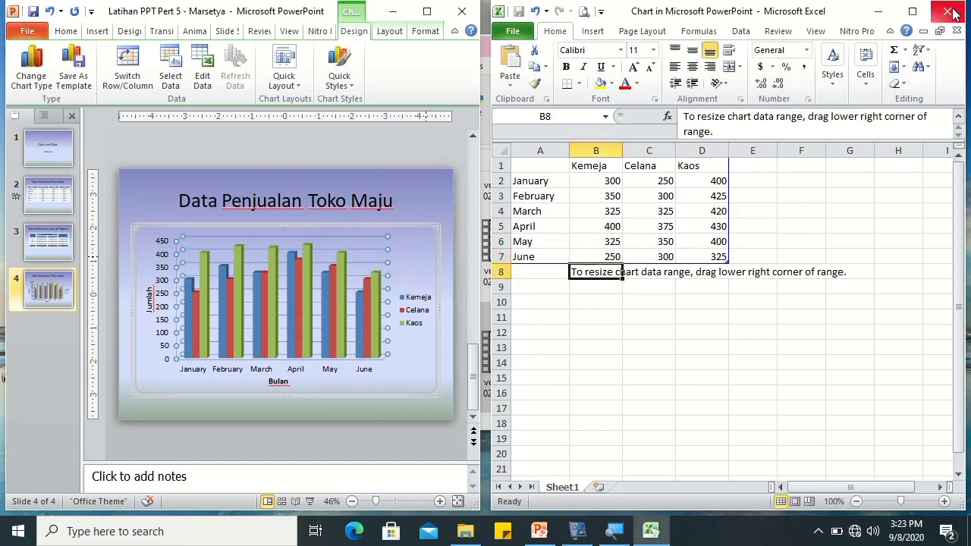
pyautogui.click(948, 11)
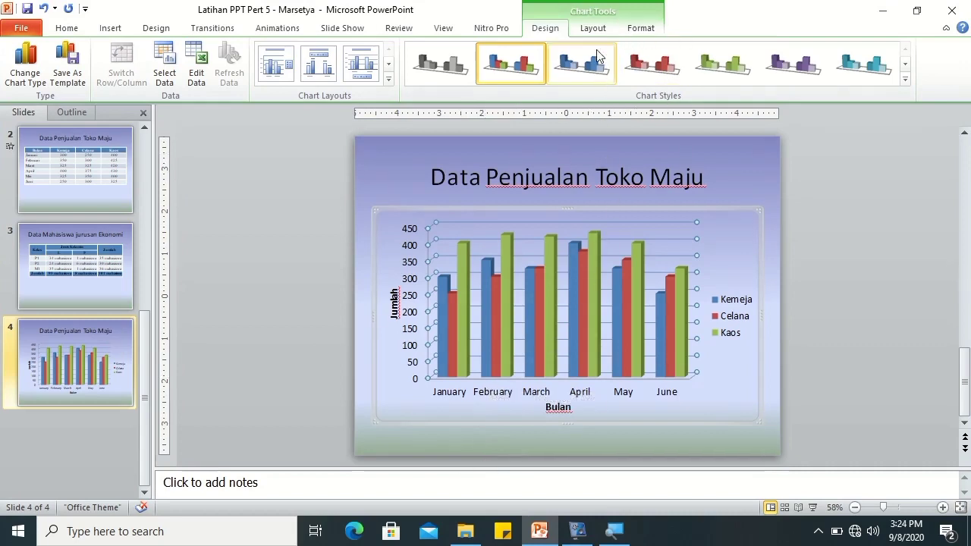
# Dismiss the data source settings and close the Excel sheet, returning to the January–June chart
pyautogui.click(586, 29)
pyautogui.click(545, 28)
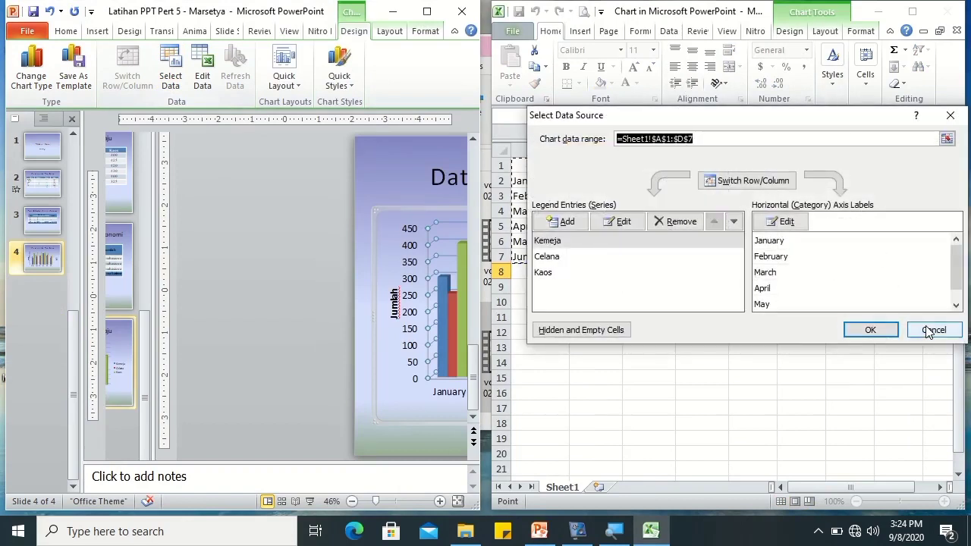
pyautogui.click(928, 331)
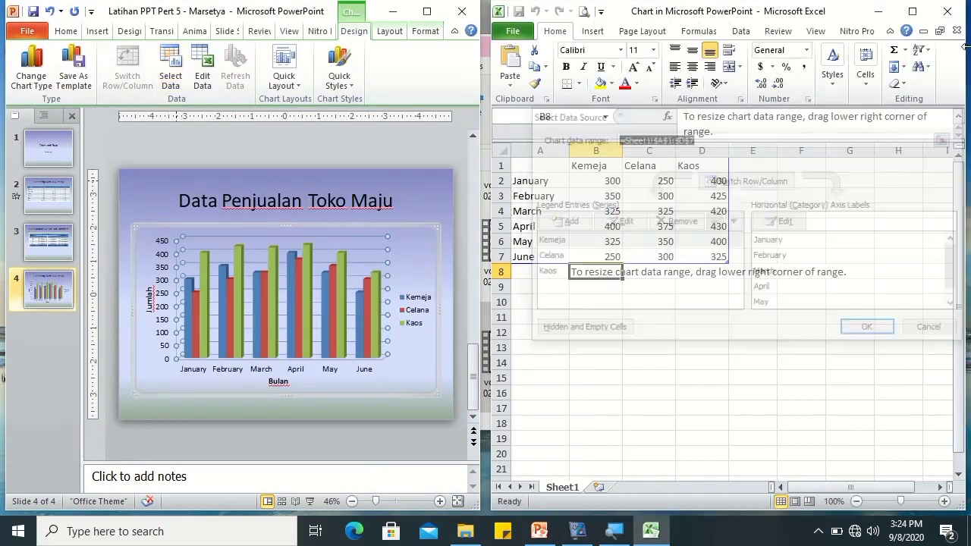
pyautogui.click(947, 11)
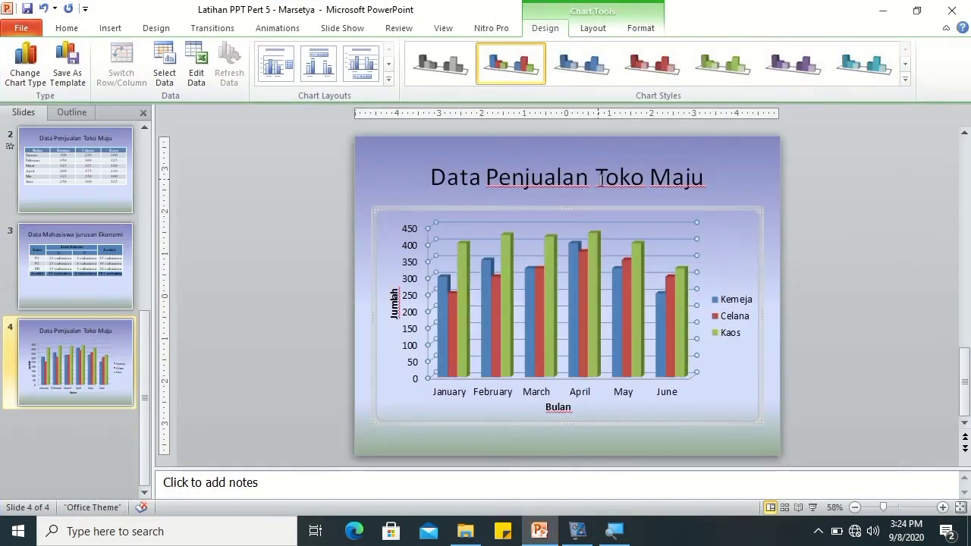
pyautogui.click(592, 28)
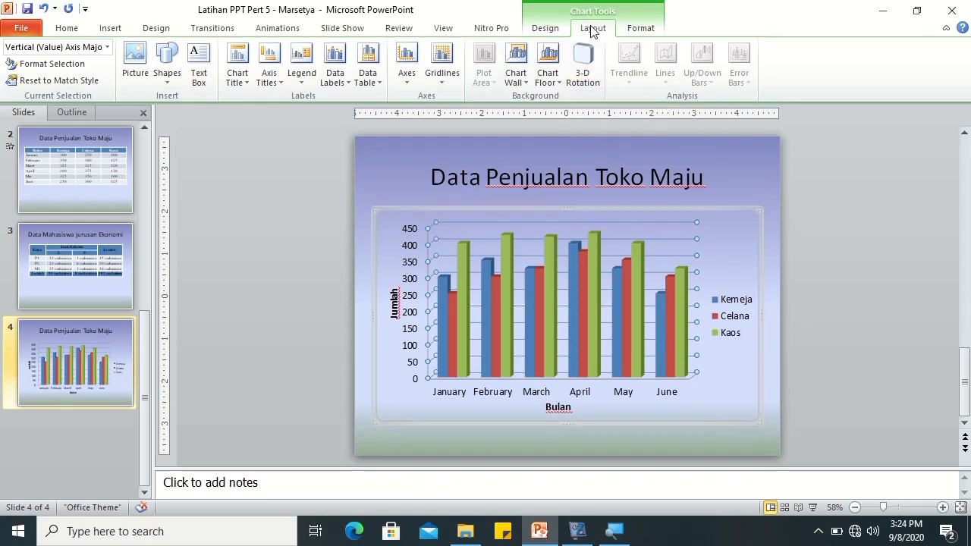
pyautogui.click(630, 28)
pyautogui.click(596, 28)
pyautogui.click(544, 28)
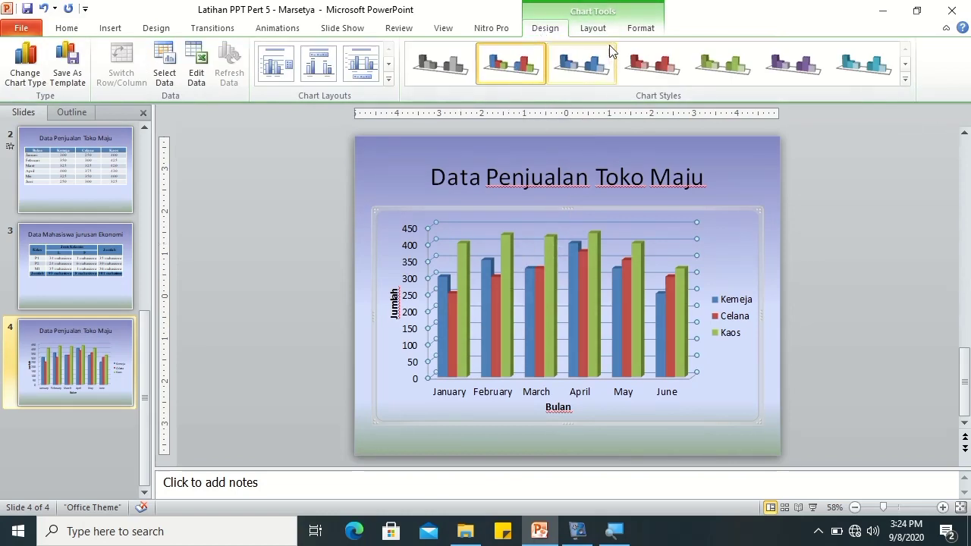
pyautogui.click(636, 28)
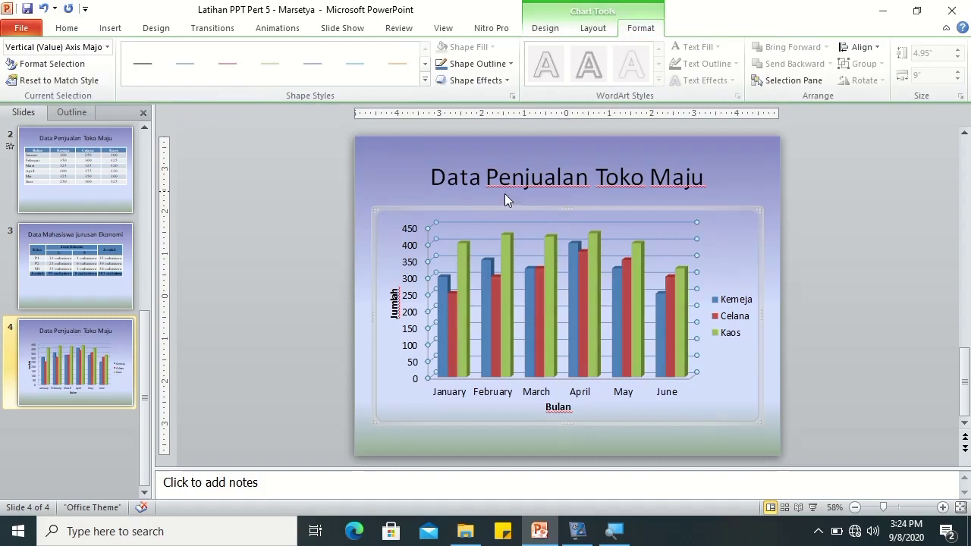
pyautogui.click(465, 259)
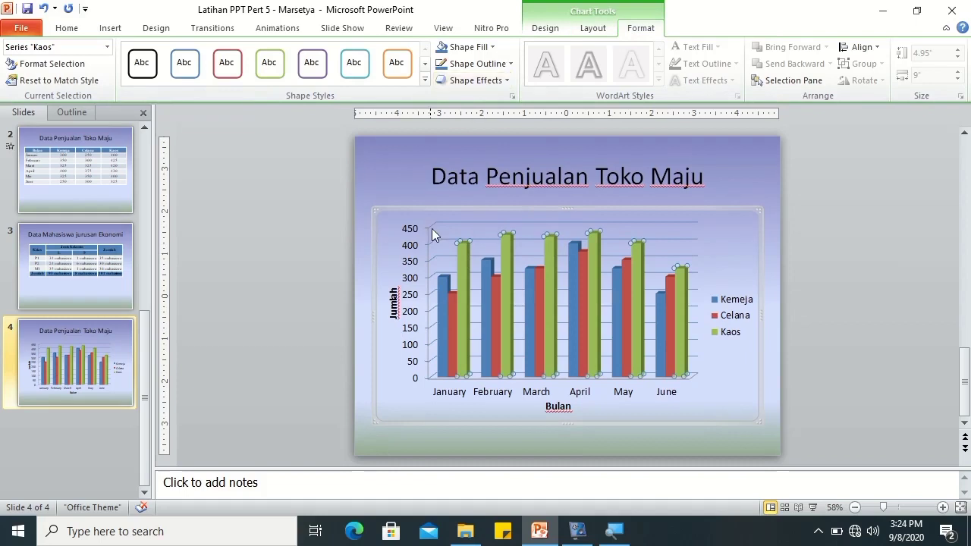
pyautogui.click(451, 318)
pyautogui.click(460, 321)
pyautogui.click(465, 328)
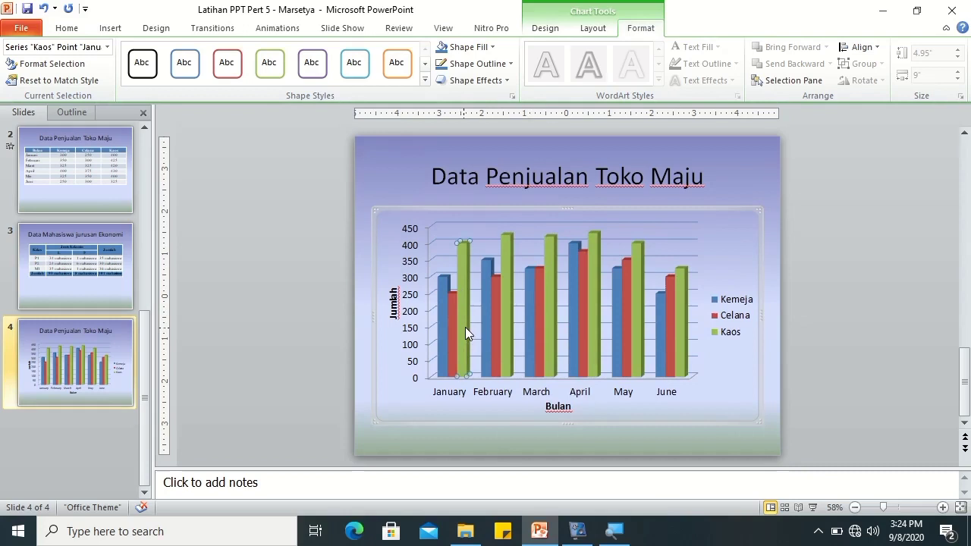
pyautogui.click(491, 47)
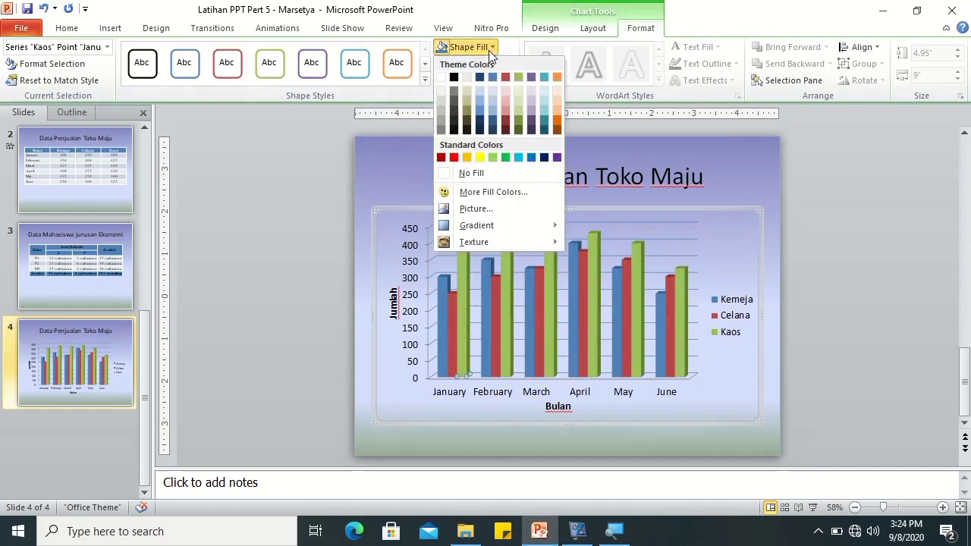
pyautogui.click(504, 157)
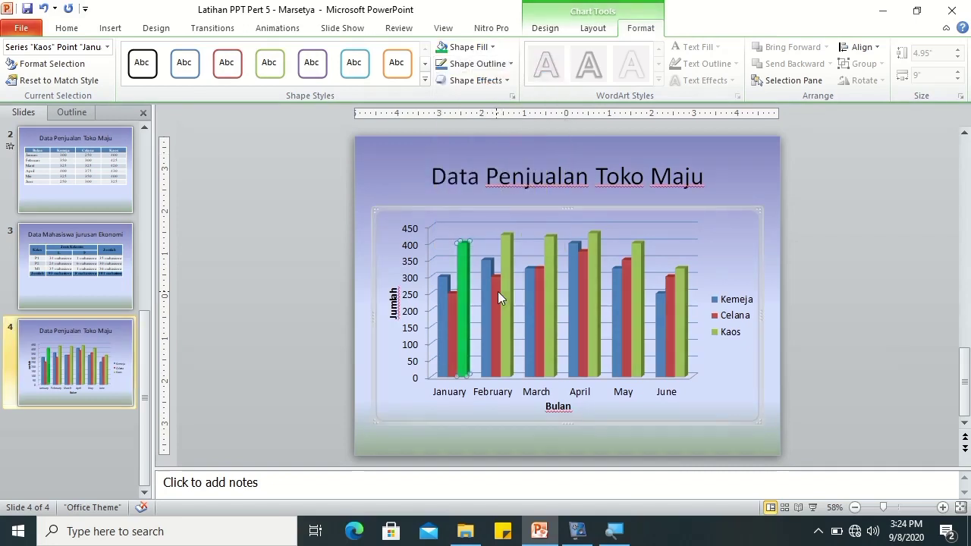
pyautogui.click(505, 253)
pyautogui.hotkey('ctrl', 'z')
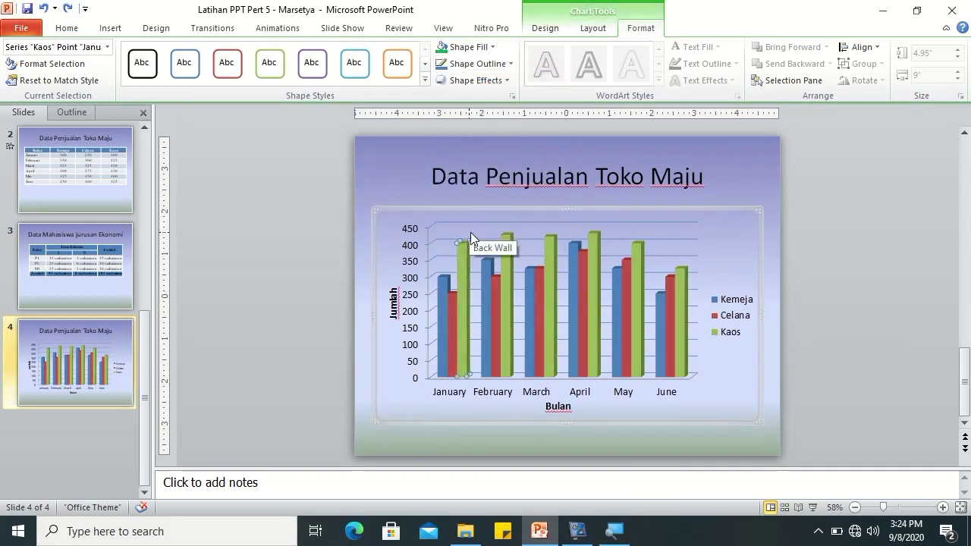
pyautogui.click(548, 260)
pyautogui.click(445, 239)
pyautogui.click(455, 230)
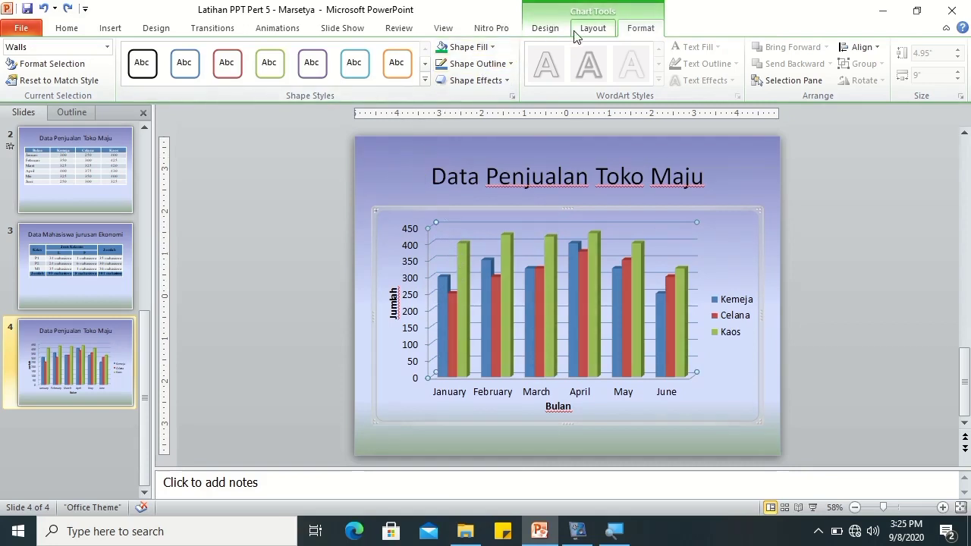
pyautogui.click(550, 29)
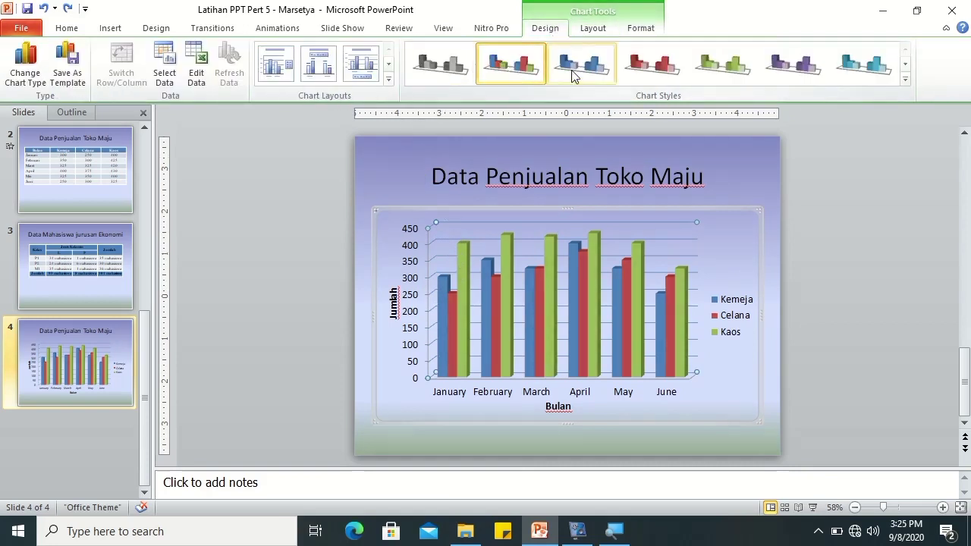
pyautogui.click(906, 79)
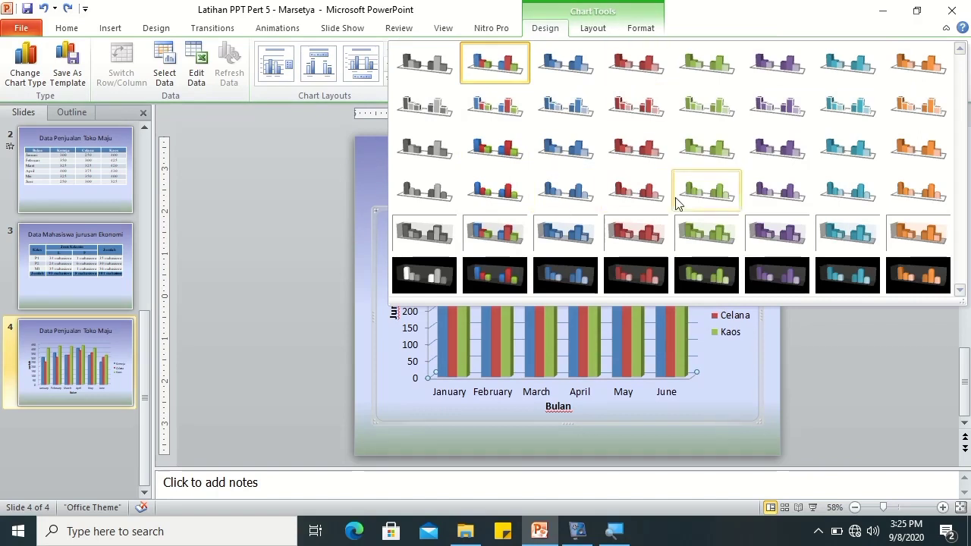
# Close the chart styles and select the Kaos series, leaving its outline colour unchanged
pyautogui.click(319, 210)
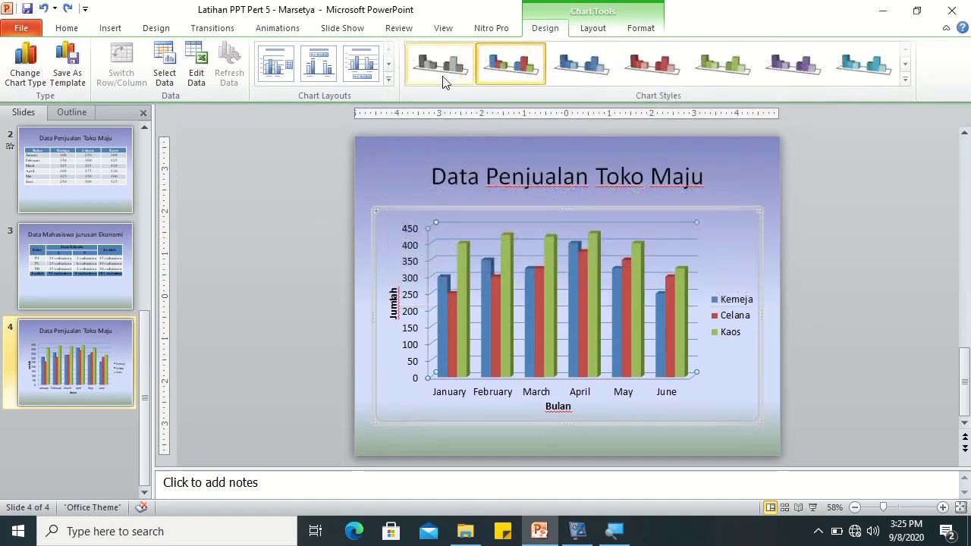
pyautogui.click(581, 29)
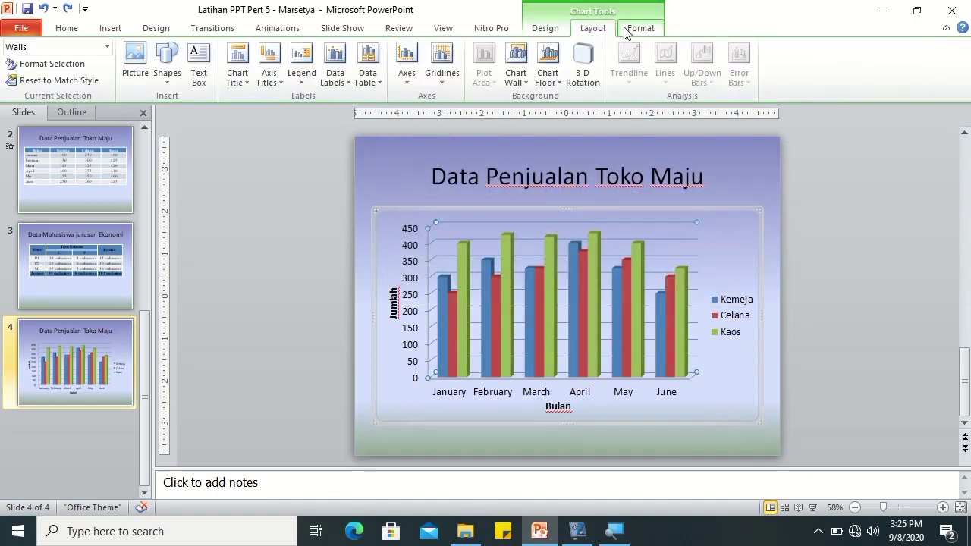
pyautogui.click(626, 28)
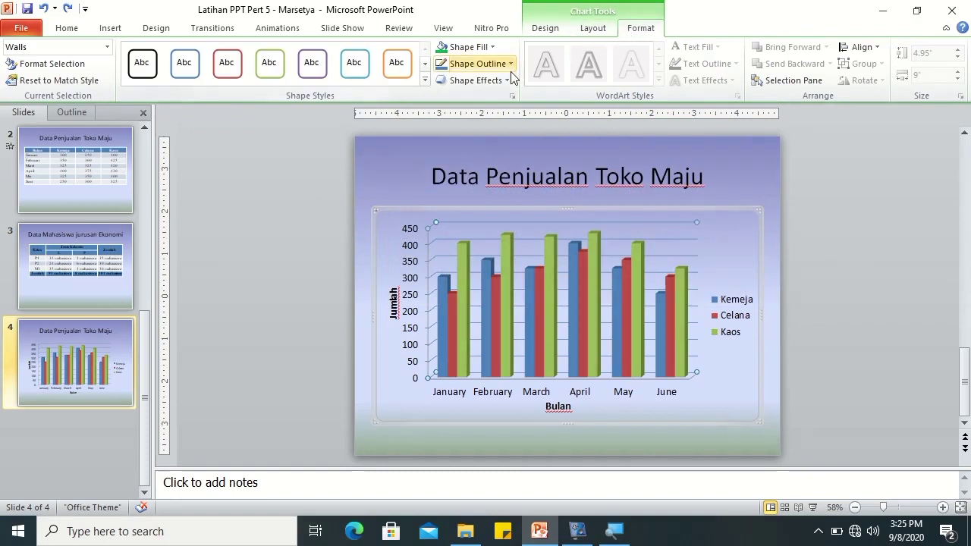
pyautogui.click(462, 256)
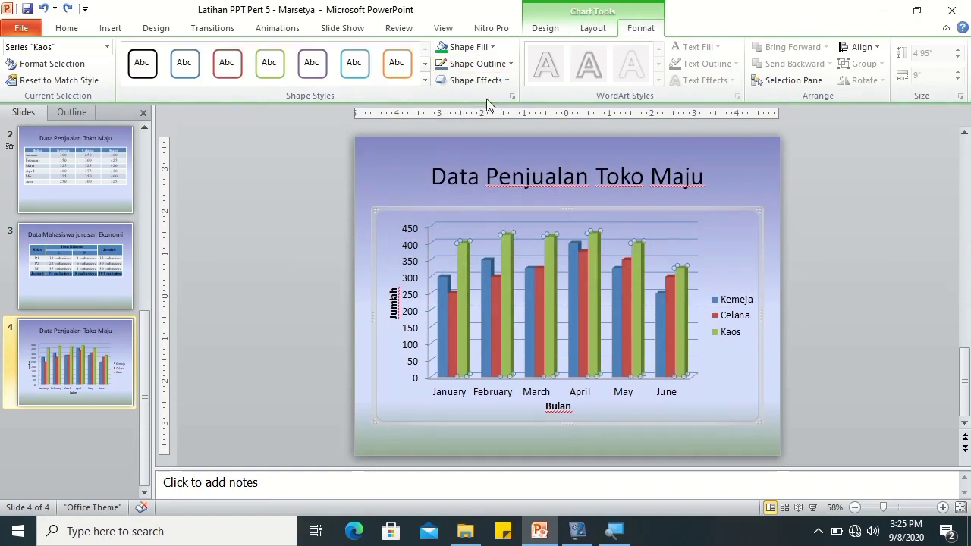
pyautogui.click(503, 65)
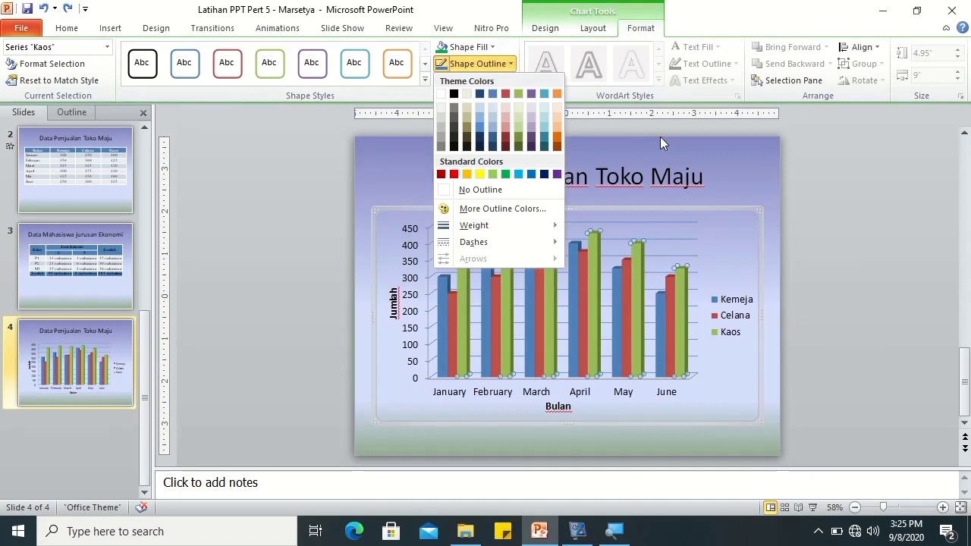
pyautogui.click(429, 291)
pyautogui.click(462, 235)
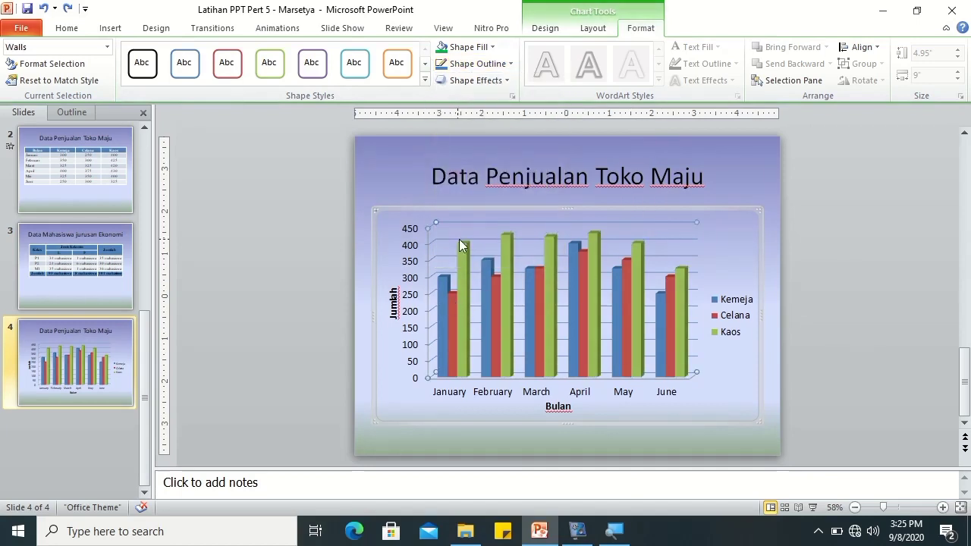
# Fill every Kaos bar with Standard Colors Green
pyautogui.click(462, 246)
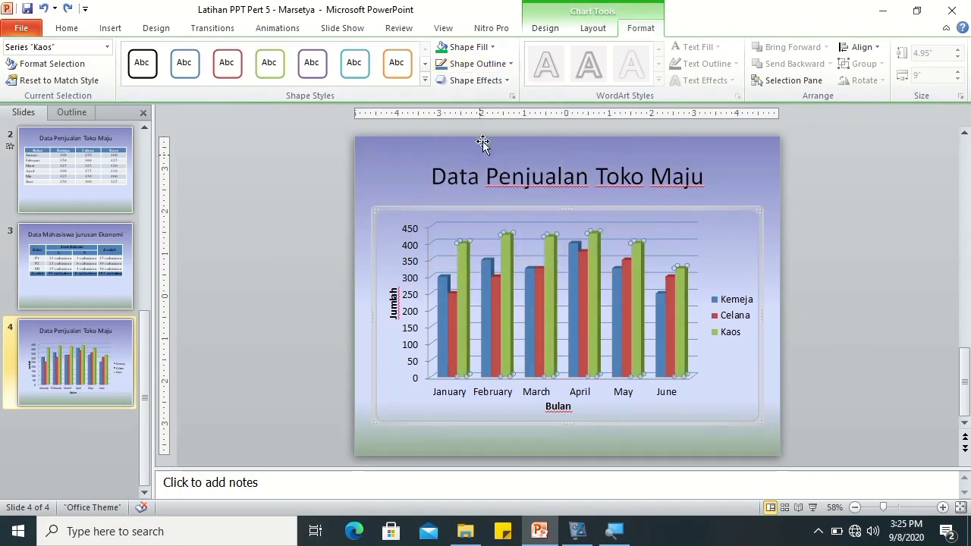
pyautogui.click(491, 47)
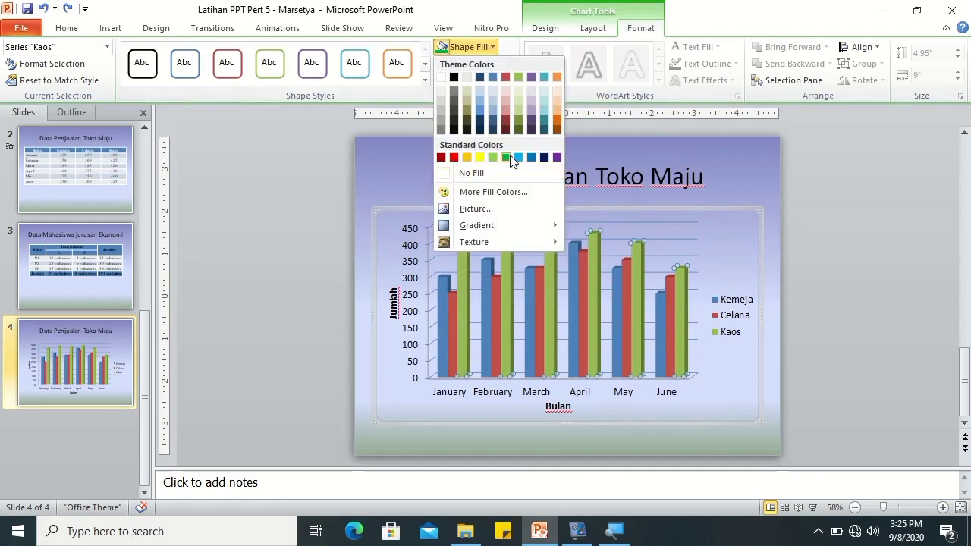
pyautogui.click(506, 157)
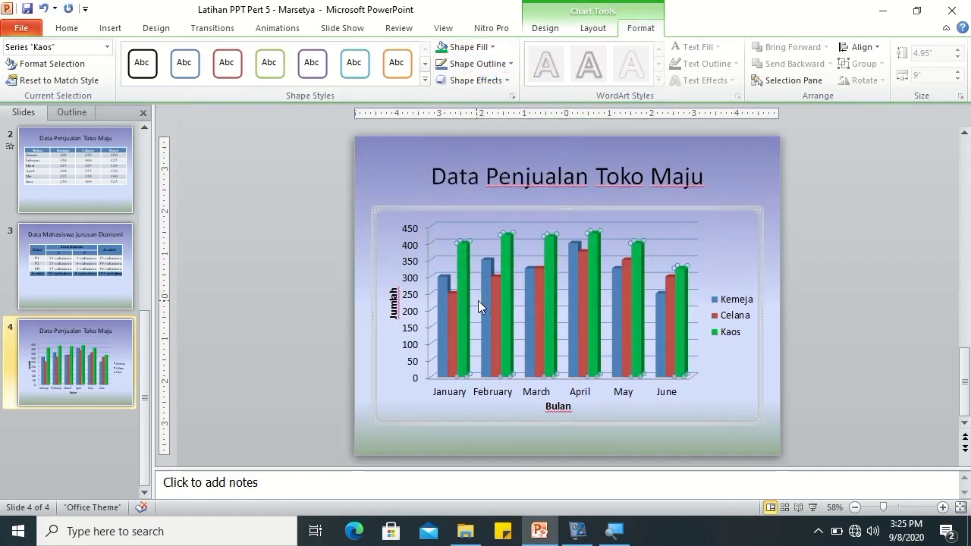
pyautogui.click(487, 270)
pyautogui.click(489, 262)
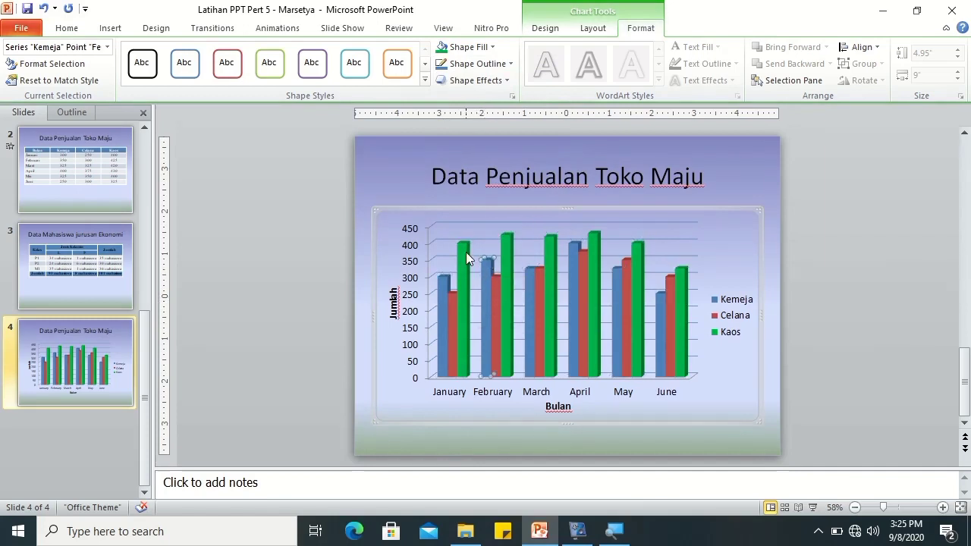
pyautogui.click(462, 258)
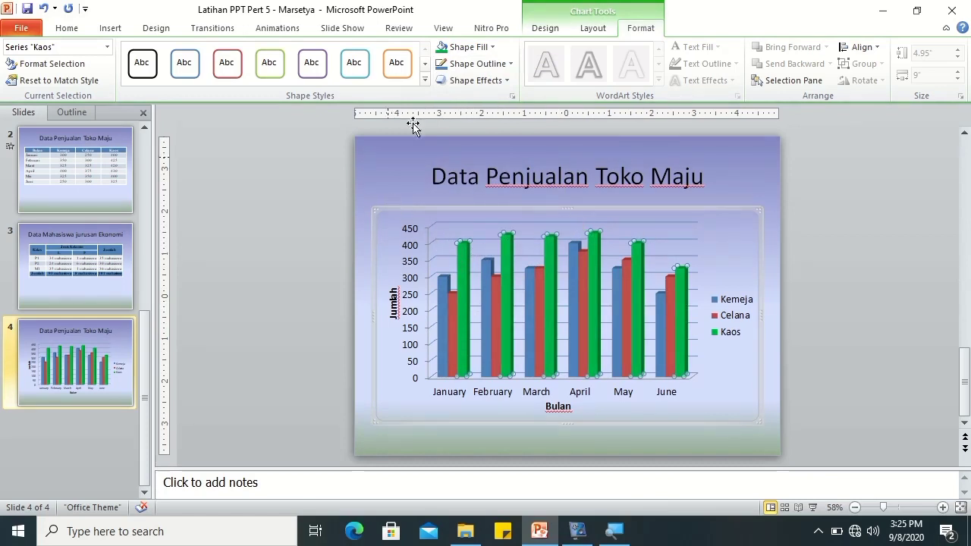
pyautogui.click(592, 29)
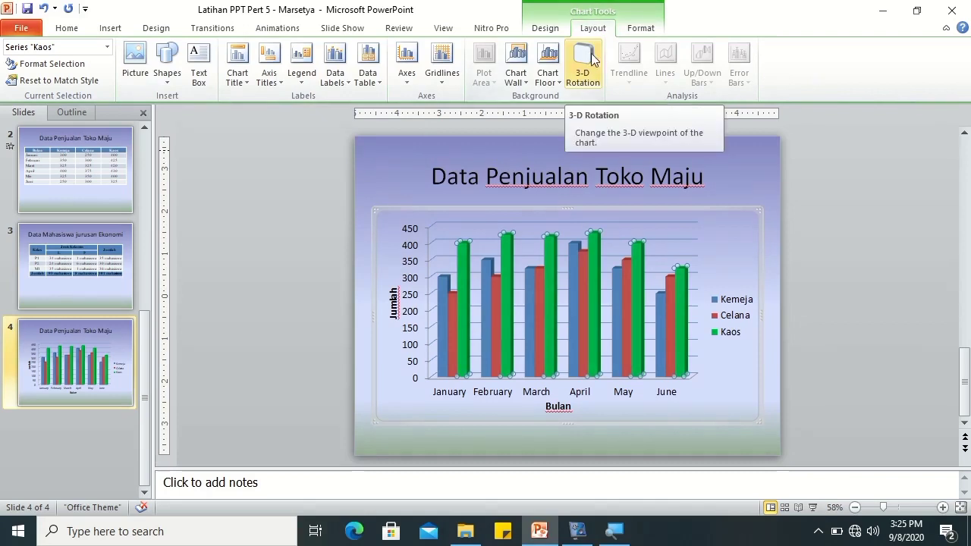
# Add a data table with legend keys listing monthly Kemeja, Celana and Kaos values below the chart
pyautogui.click(375, 81)
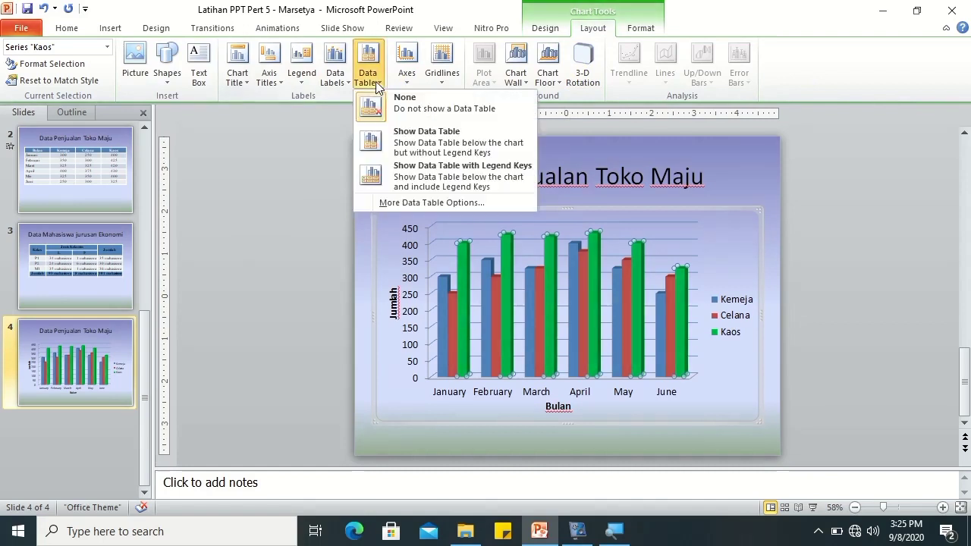
pyautogui.click(394, 147)
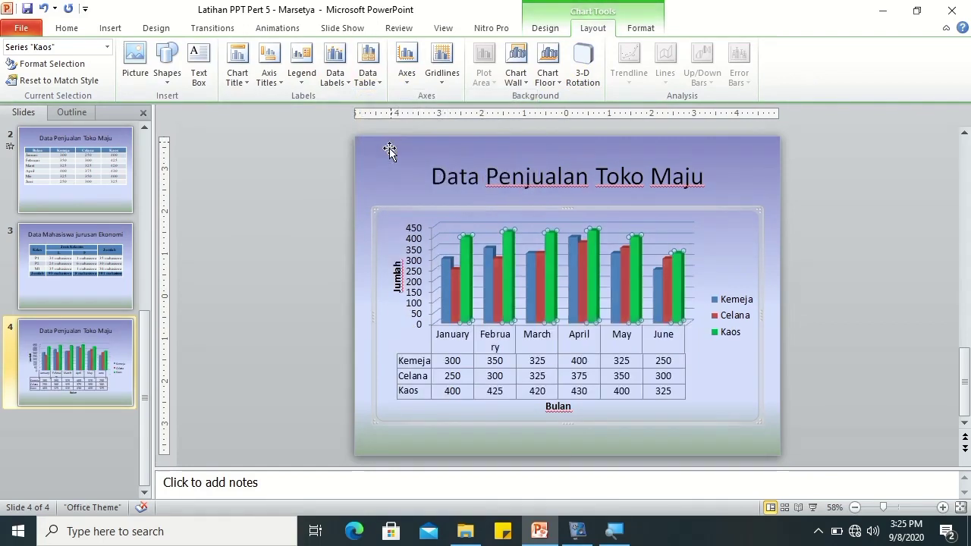
pyautogui.click(368, 76)
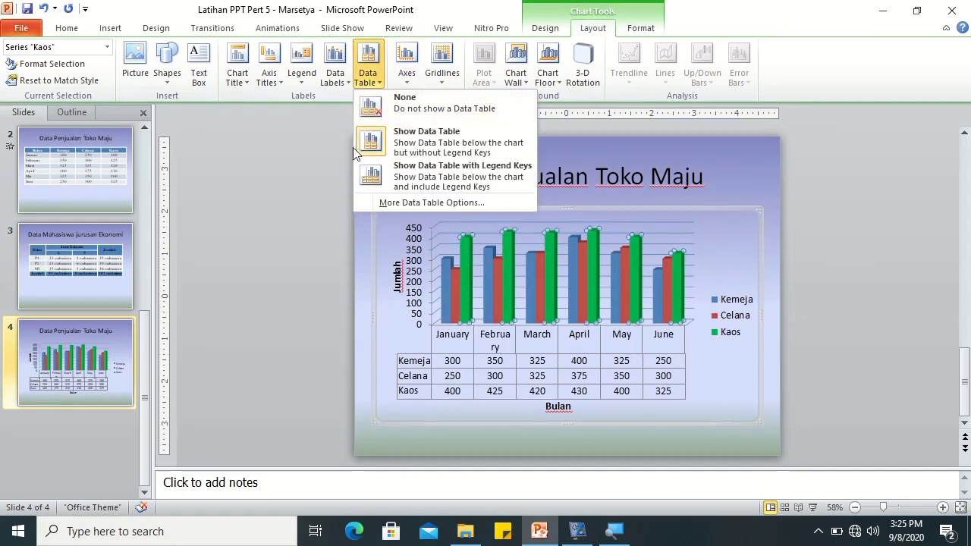
pyautogui.click(397, 180)
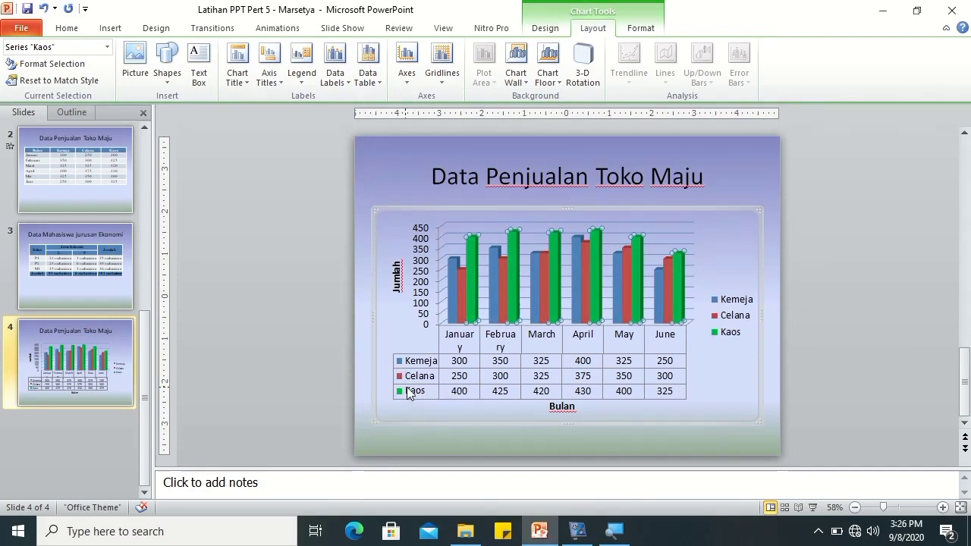
# Show value labels on all Kemeja, Celana and Kaos bars
pyautogui.click(336, 82)
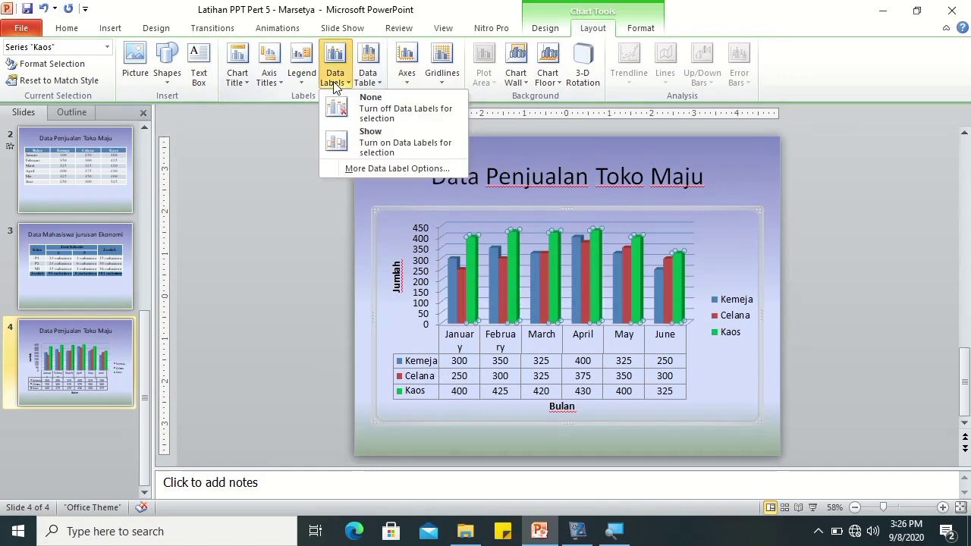
pyautogui.click(355, 144)
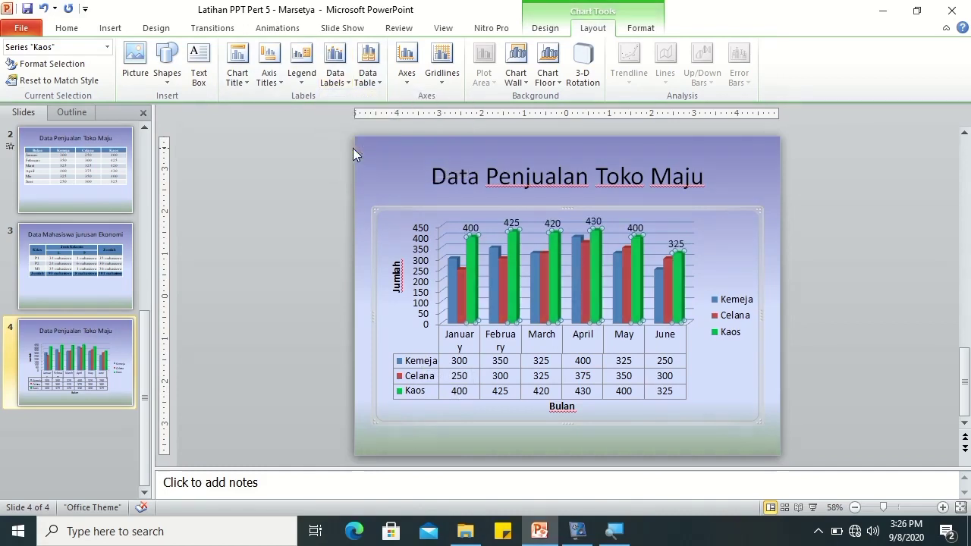
pyautogui.click(483, 219)
pyautogui.click(336, 76)
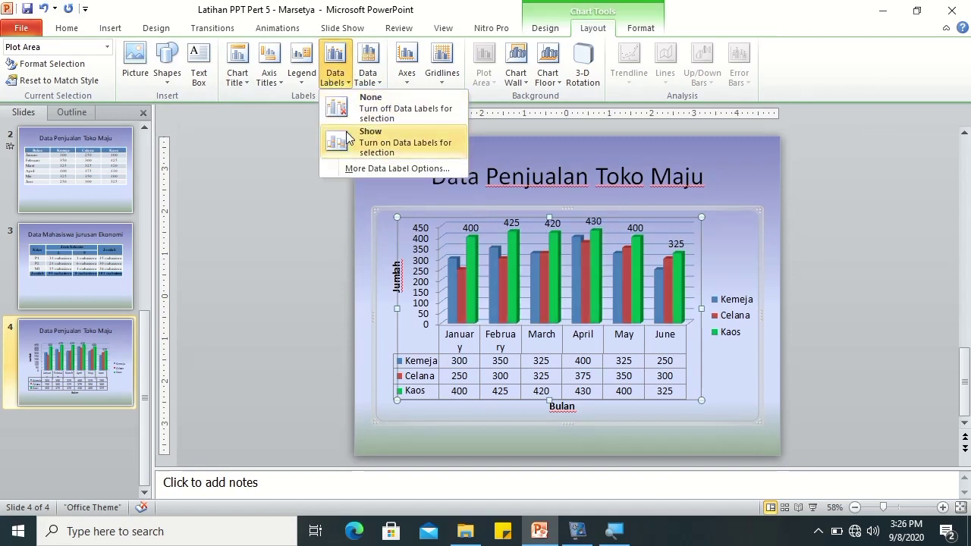
pyautogui.click(346, 138)
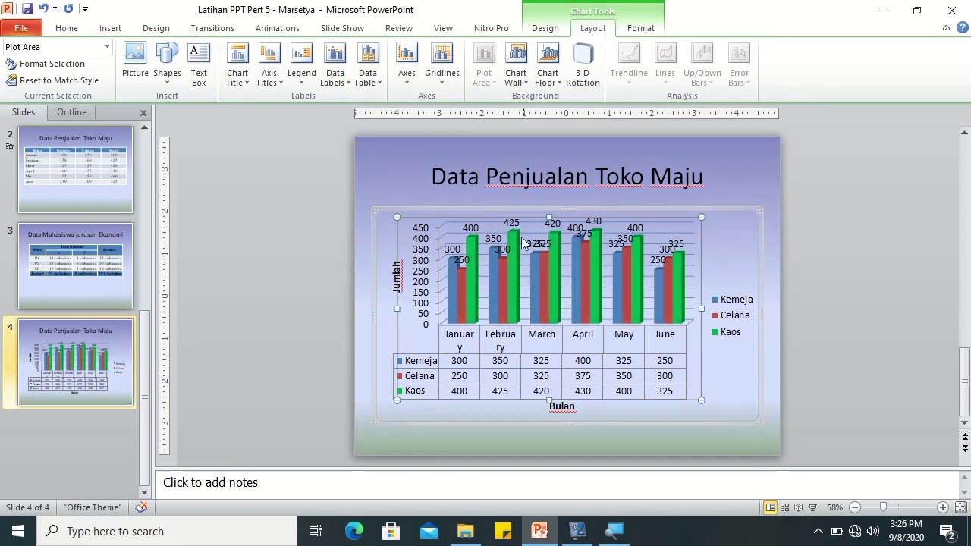
pyautogui.click(279, 293)
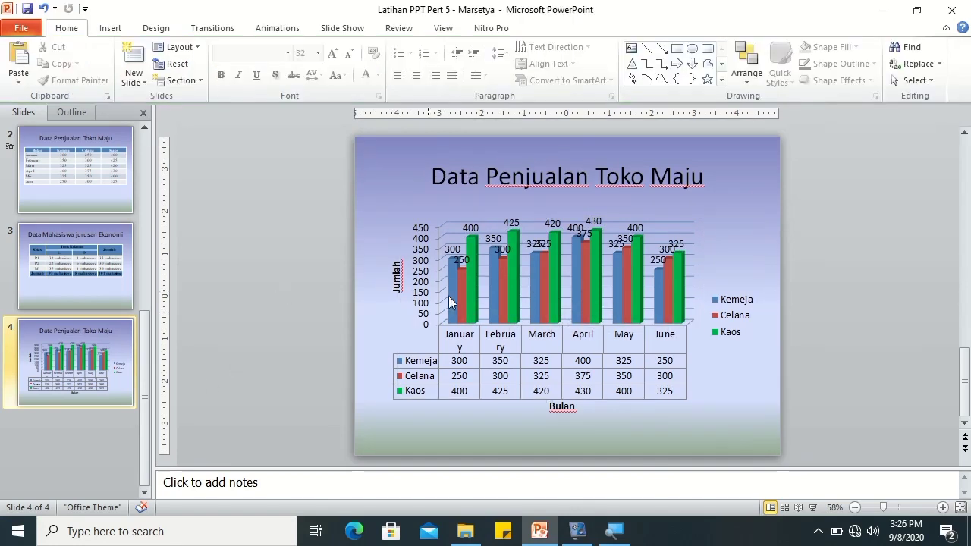
# Enlarge the chart toward the bottom-right and shift it into place on the slide
pyautogui.click(617, 349)
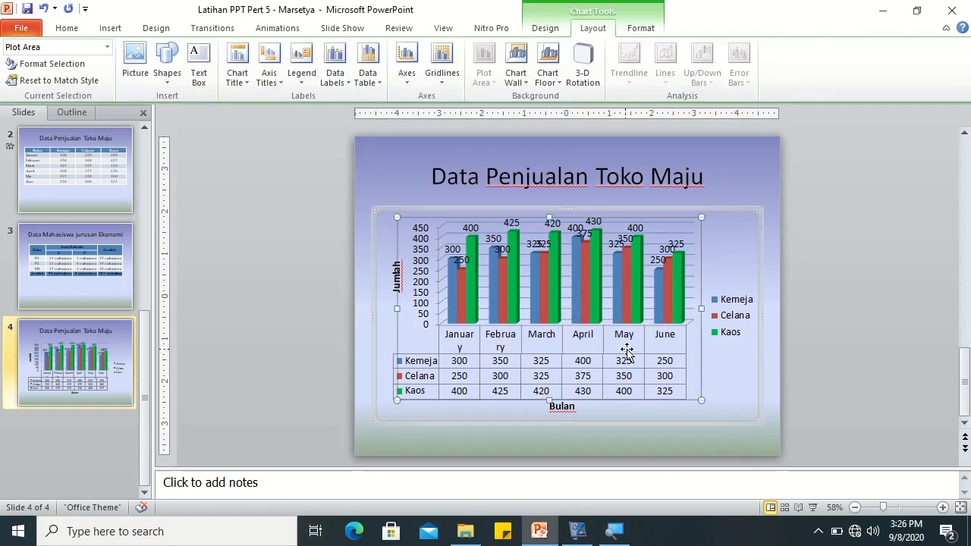
pyautogui.click(762, 423)
pyautogui.moveTo(762, 423); pyautogui.dragTo(772, 430)
pyautogui.press('Up')
pyautogui.press('Up')
pyautogui.press('Right')
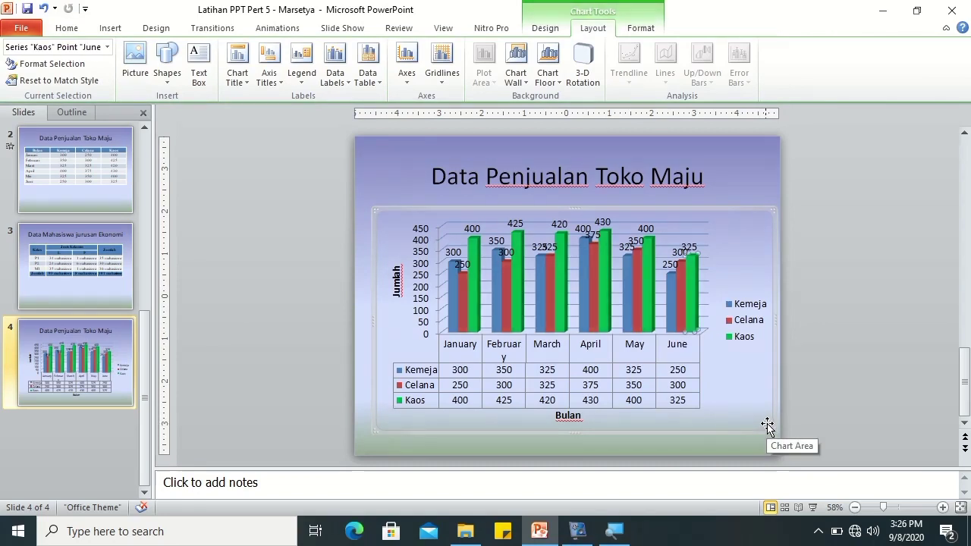
pyautogui.press('Right')
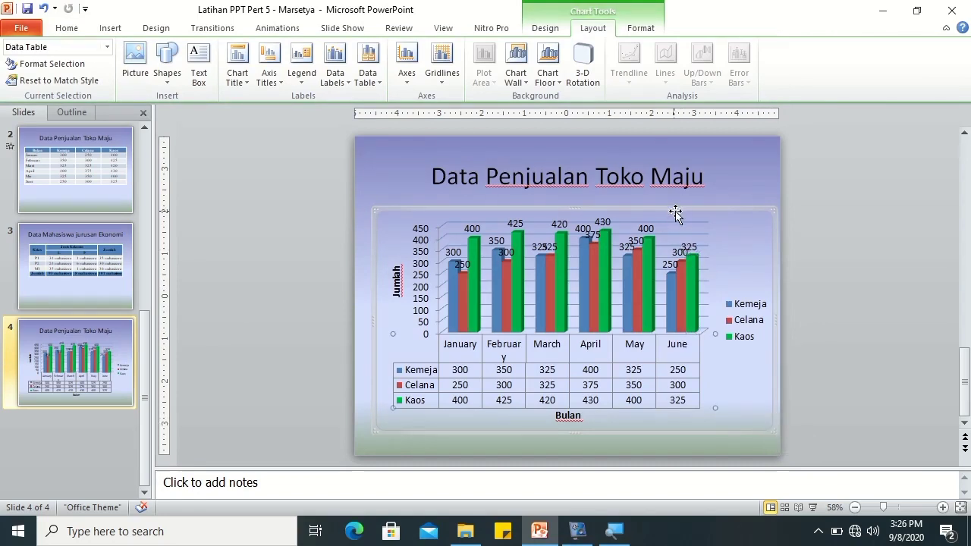
pyautogui.moveTo(676, 210); pyautogui.dragTo(665, 210)
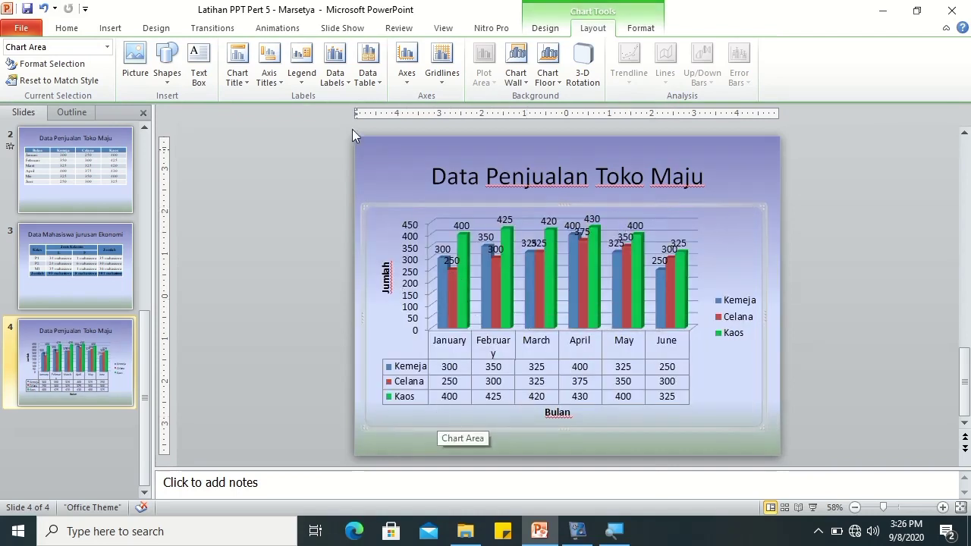
# Set Data Table to None while turning value labels back on for every bar
pyautogui.click(339, 87)
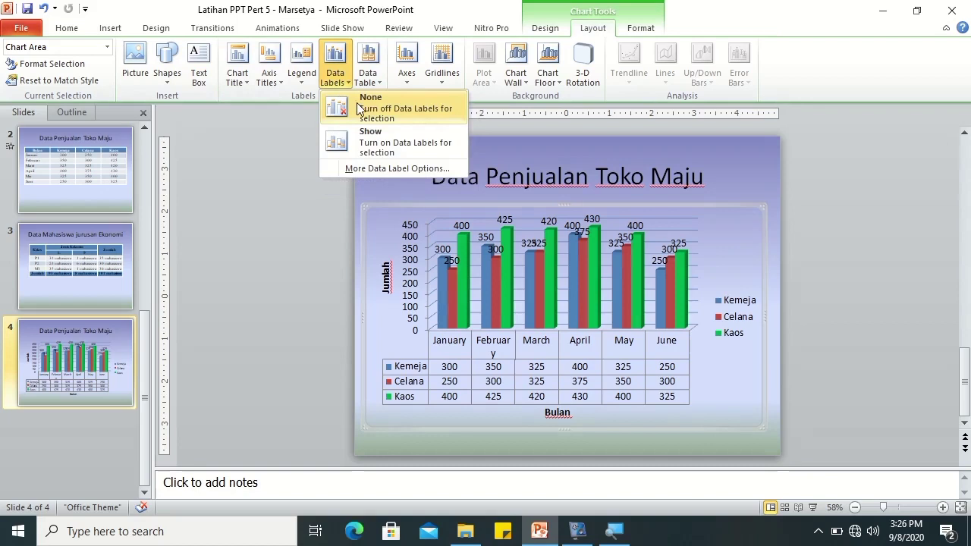
pyautogui.click(361, 108)
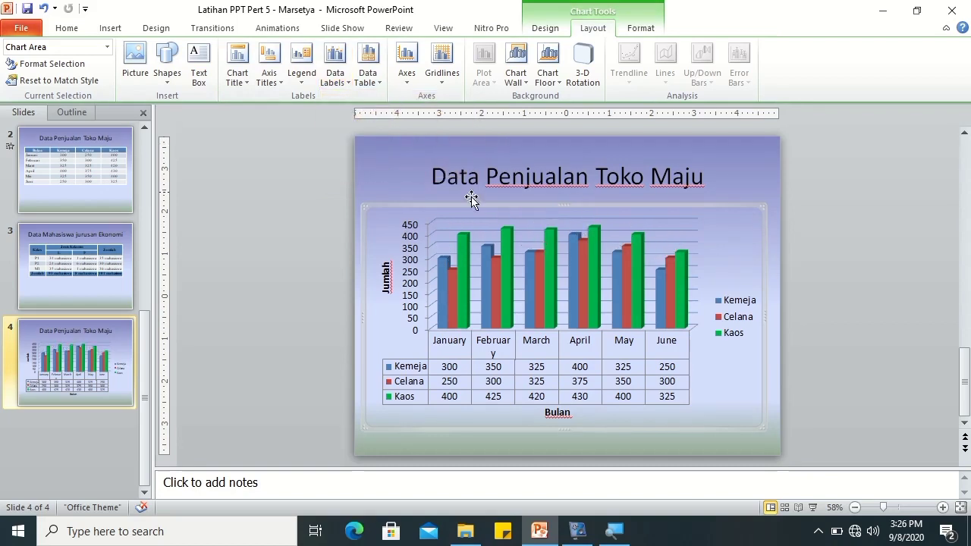
pyautogui.click(368, 70)
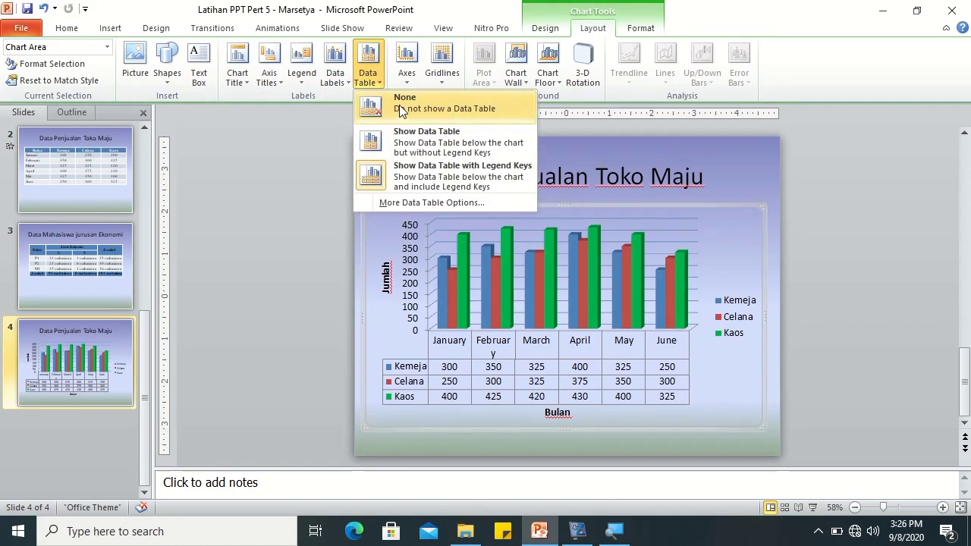
pyautogui.click(400, 106)
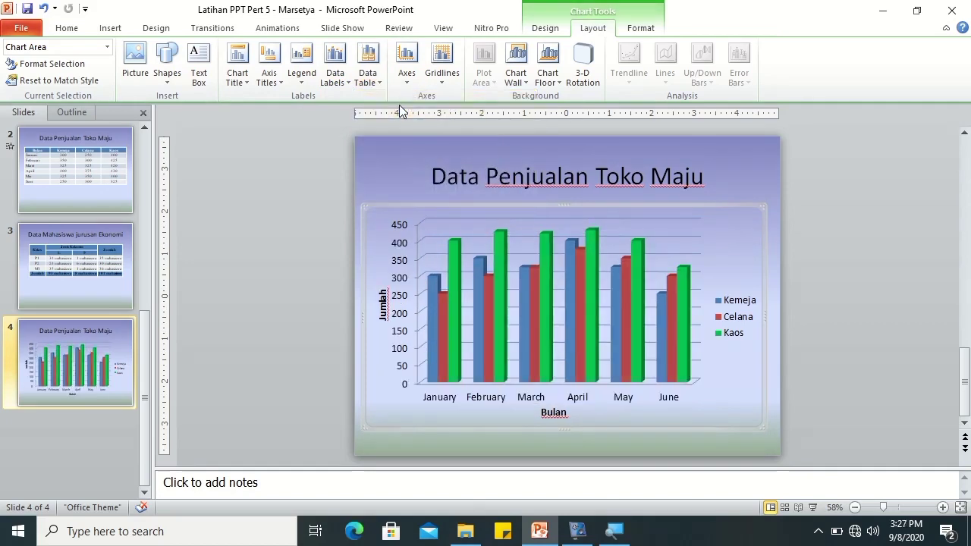
pyautogui.click(336, 67)
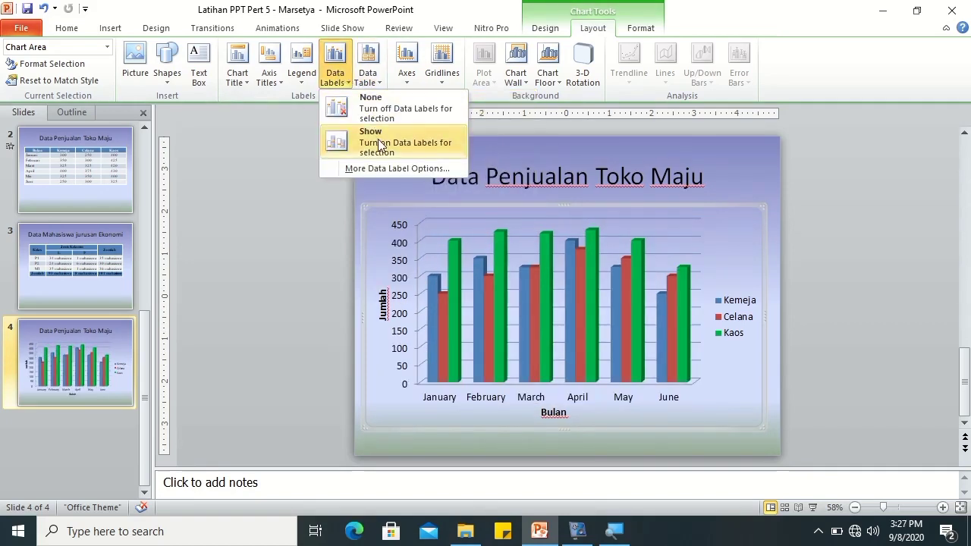
pyautogui.click(377, 139)
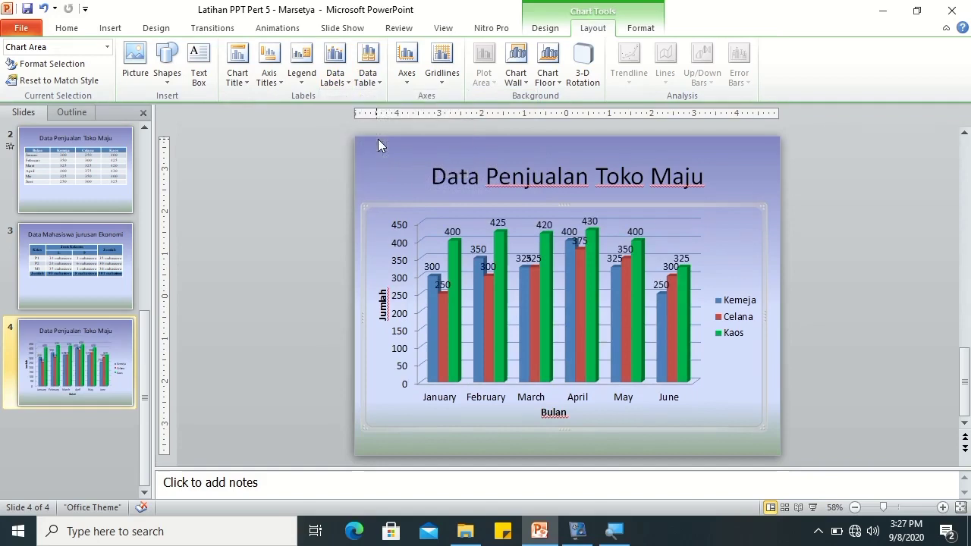
pyautogui.click(336, 67)
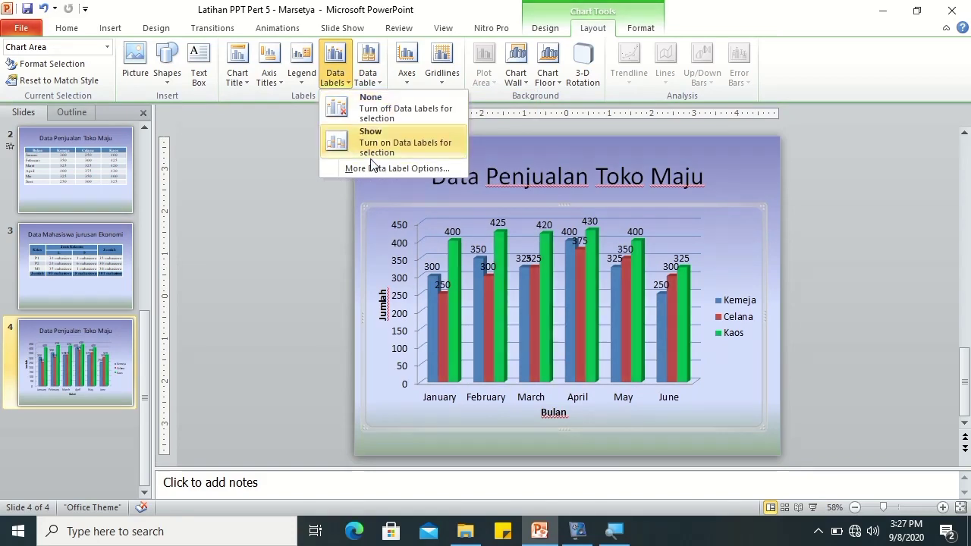
pyautogui.click(385, 265)
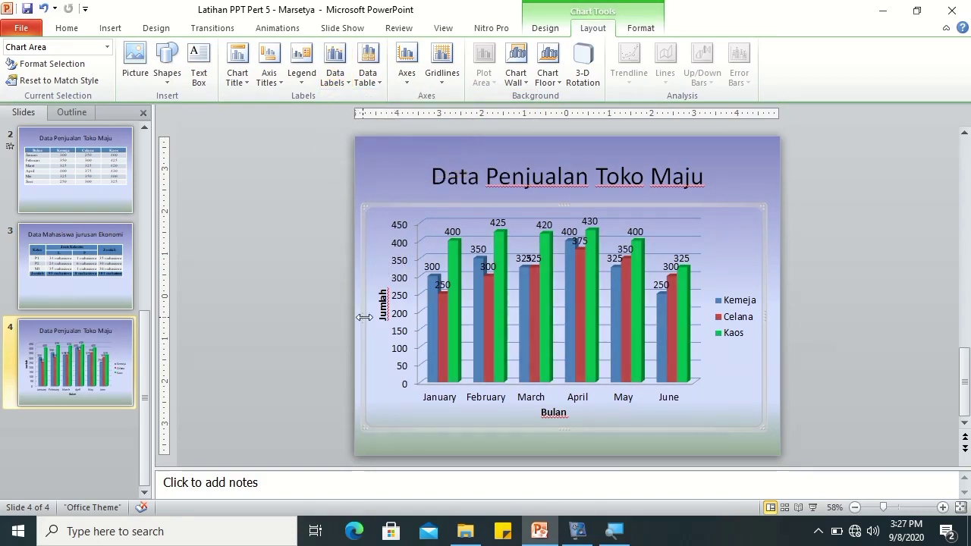
# Stretch the plot area left and the chart toward the bottom-right, then set Data Labels to None
pyautogui.moveTo(364, 317); pyautogui.dragTo(354, 319)
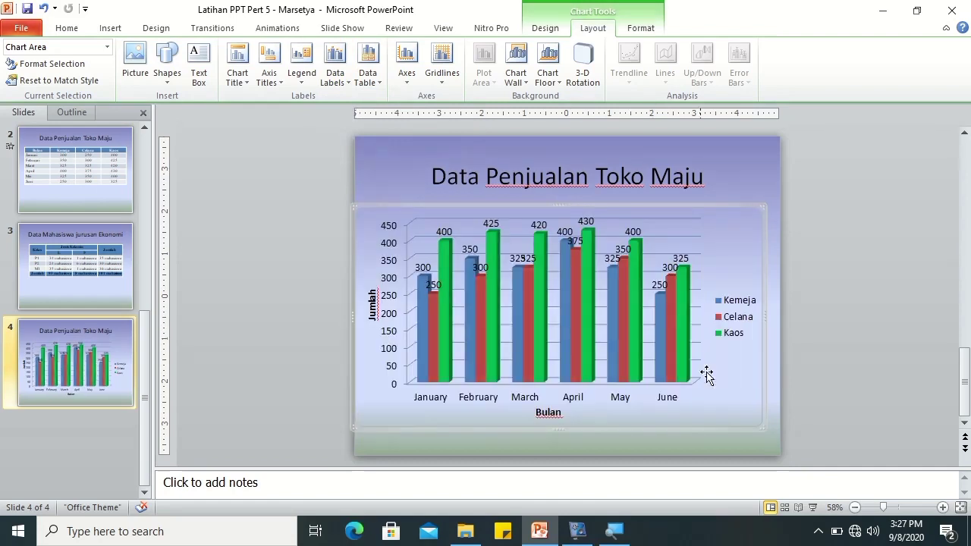
pyautogui.moveTo(764, 429); pyautogui.dragTo(777, 434)
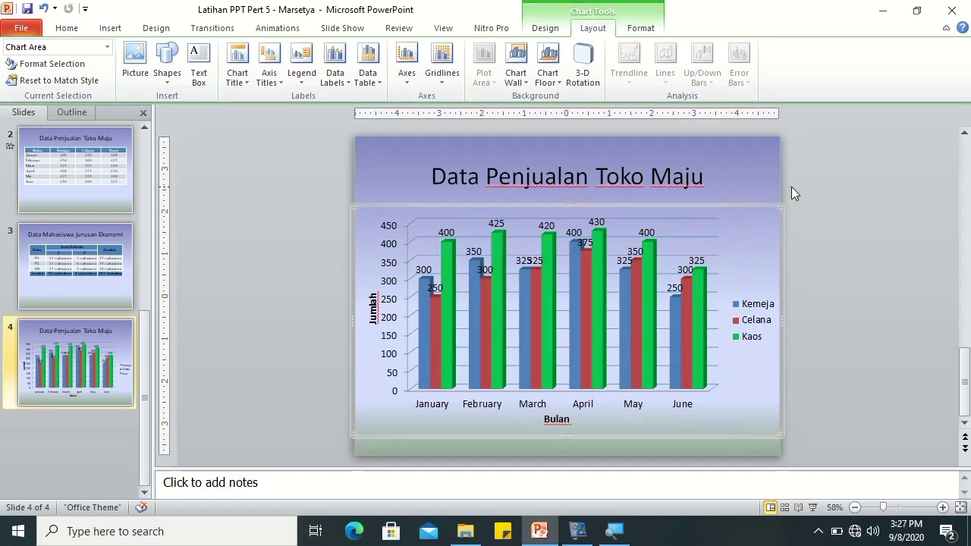
pyautogui.click(375, 89)
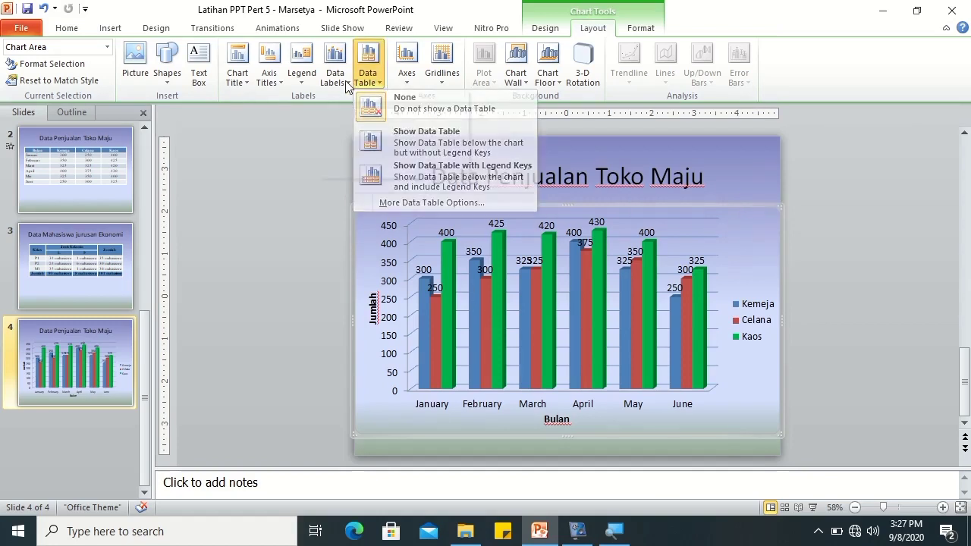
pyautogui.click(343, 85)
pyautogui.click(341, 110)
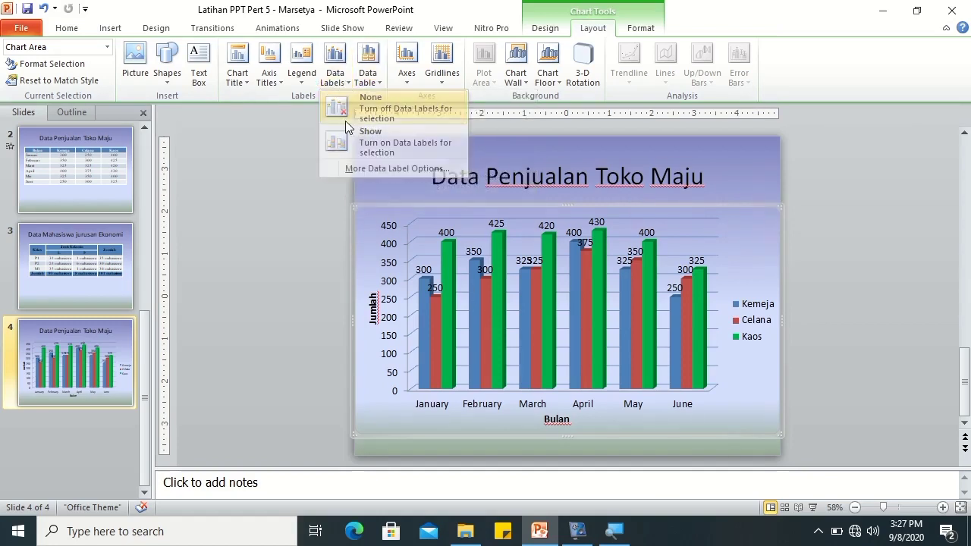
pyautogui.click(263, 213)
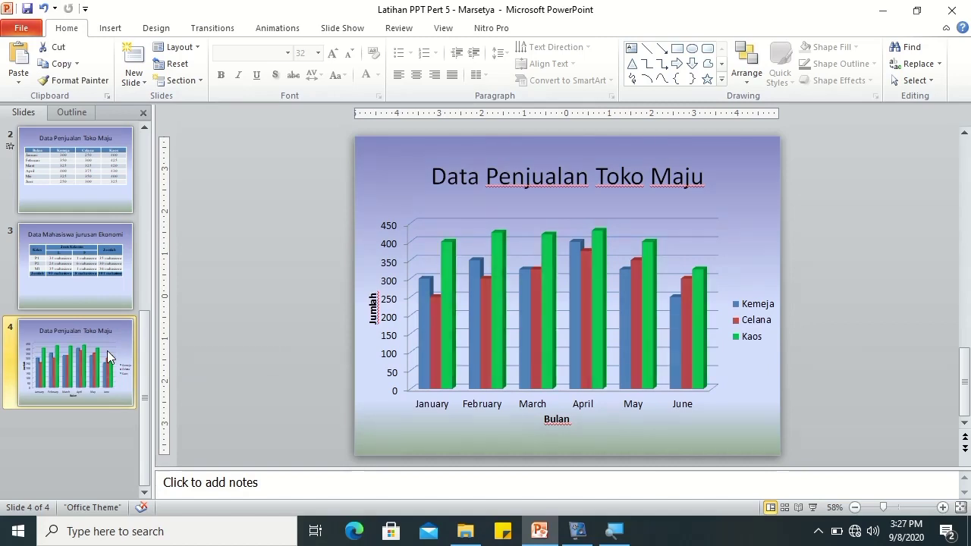
# Duplicate the sales chart slide and go to the new slide 5
pyautogui.hotkey('ctrl', 'd')
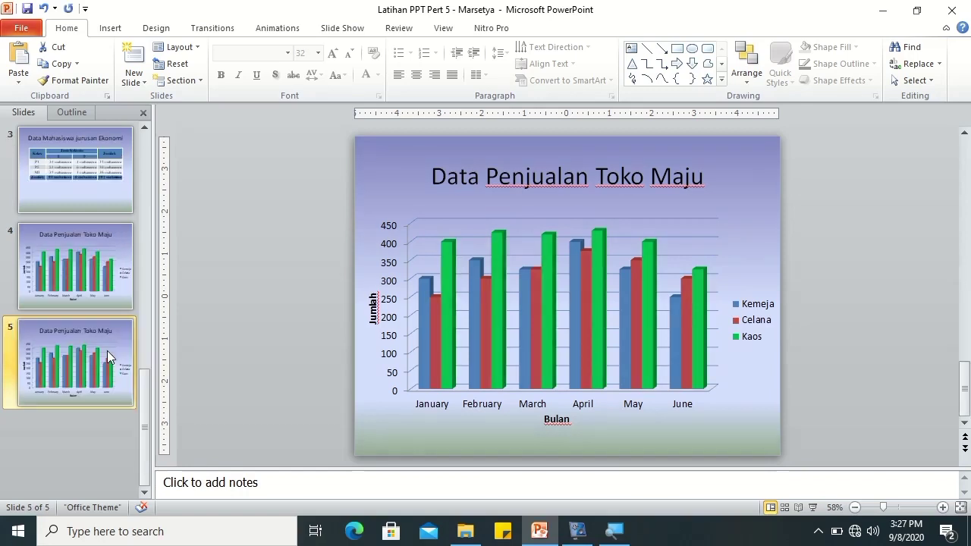
pyautogui.click(41, 409)
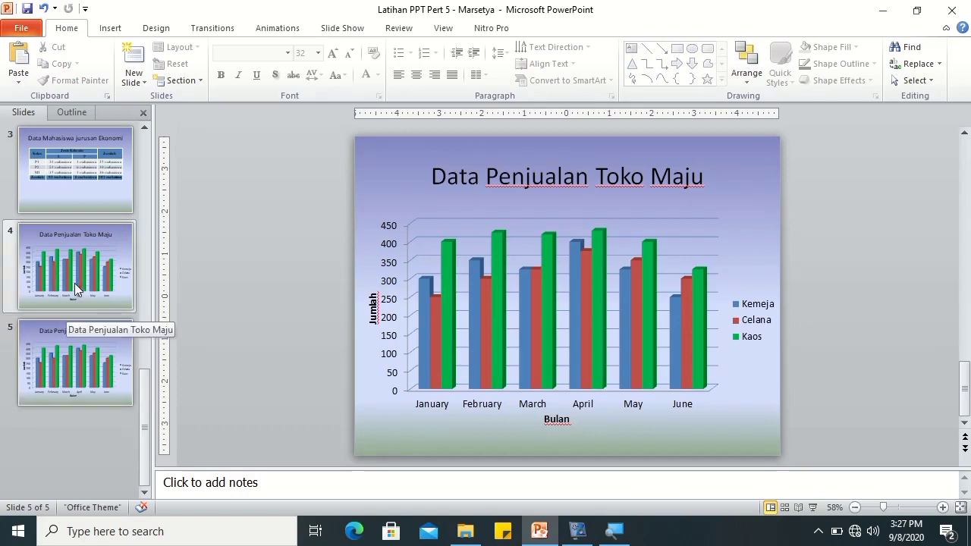
pyautogui.click(60, 388)
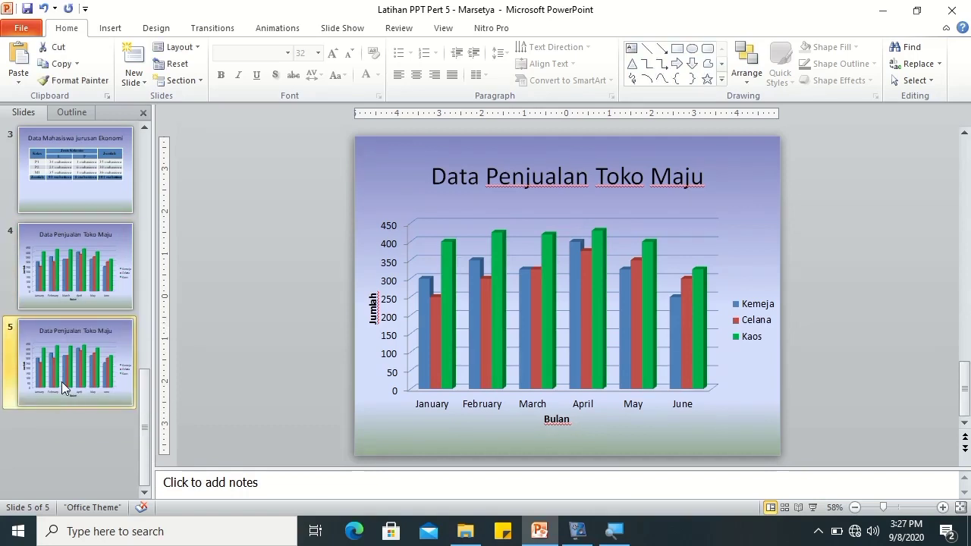
pyautogui.moveTo(524, 319)
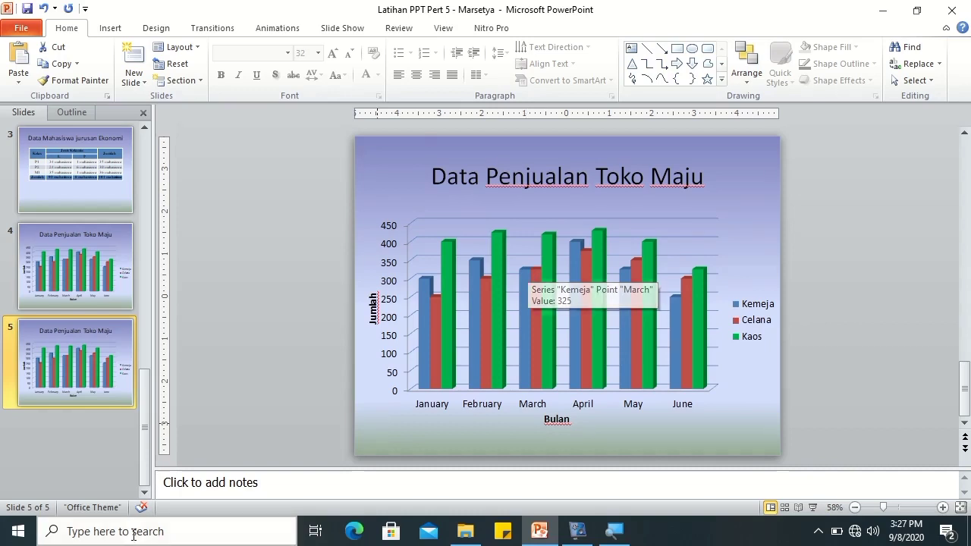
# Change slide 5's column chart to the basic Line chart type
pyautogui.click(558, 280)
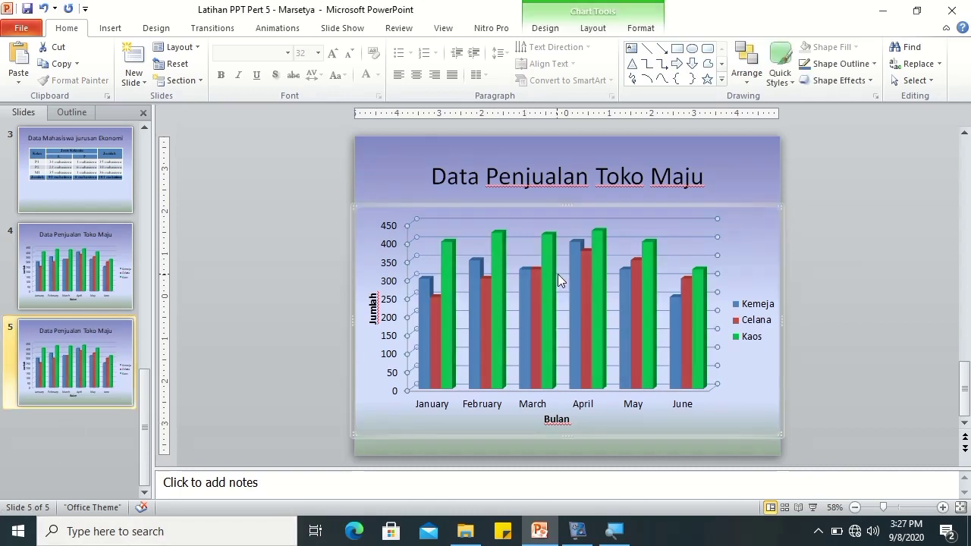
pyautogui.rightClick(557, 280)
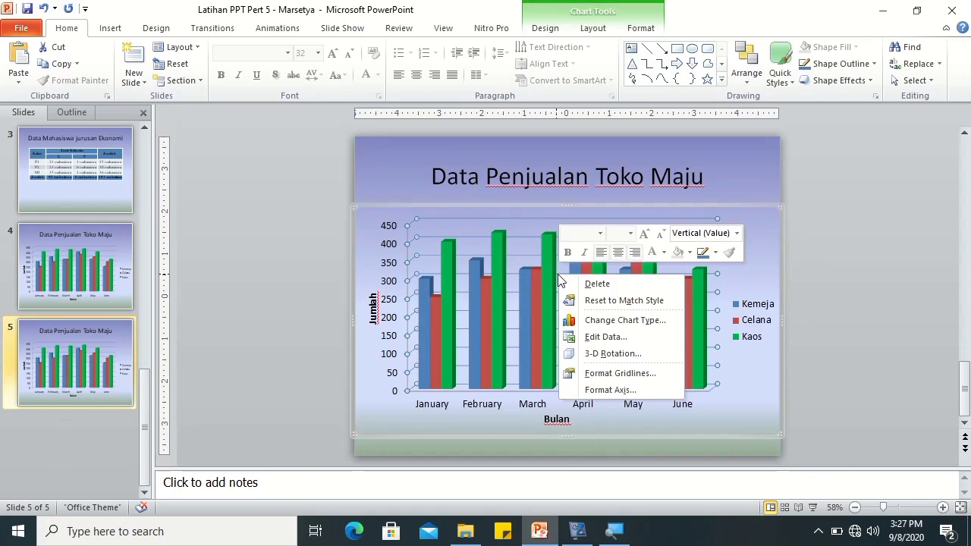
pyautogui.click(588, 320)
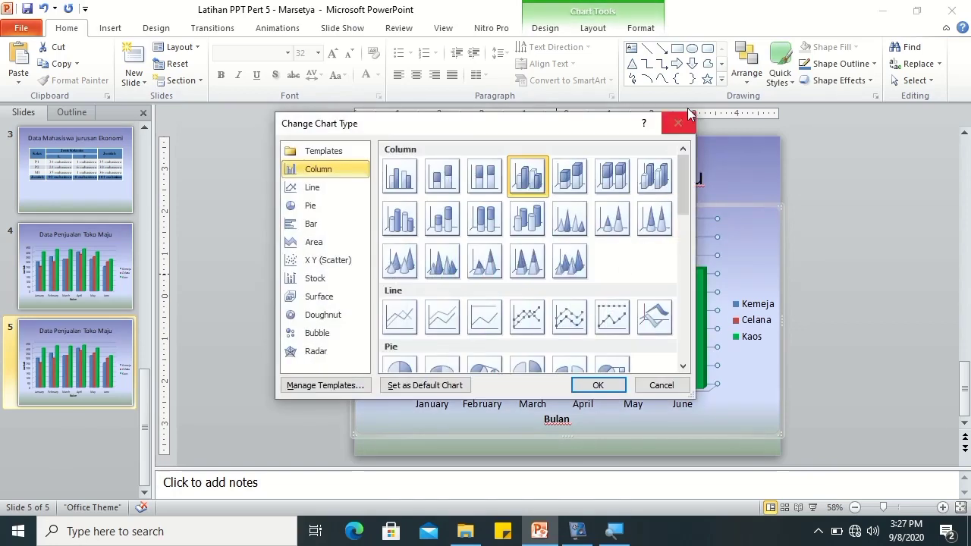
pyautogui.click(685, 123)
pyautogui.click(552, 28)
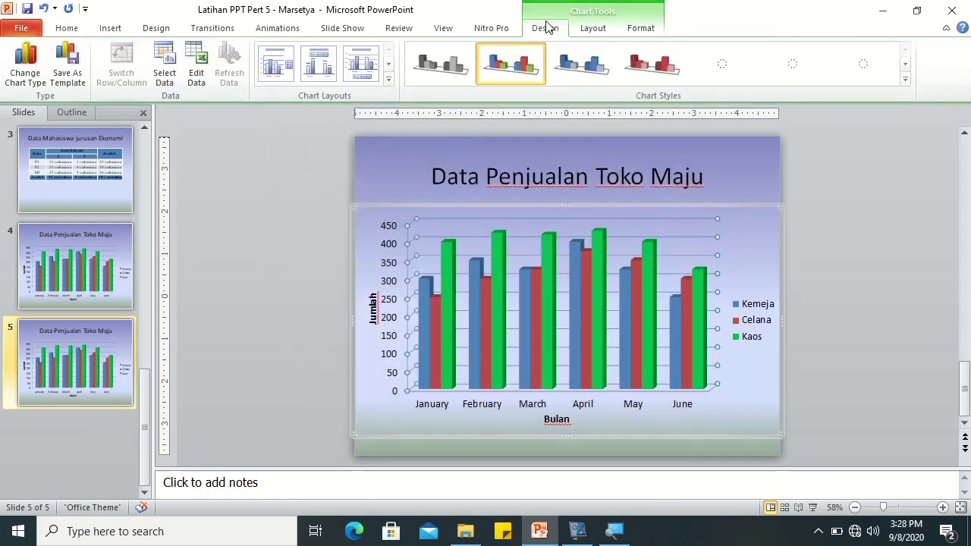
pyautogui.click(24, 76)
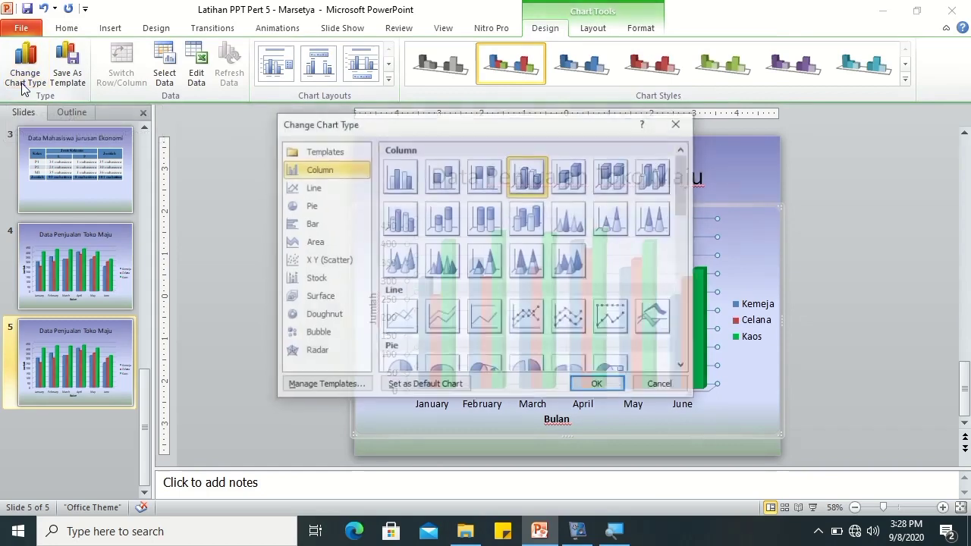
pyautogui.click(403, 323)
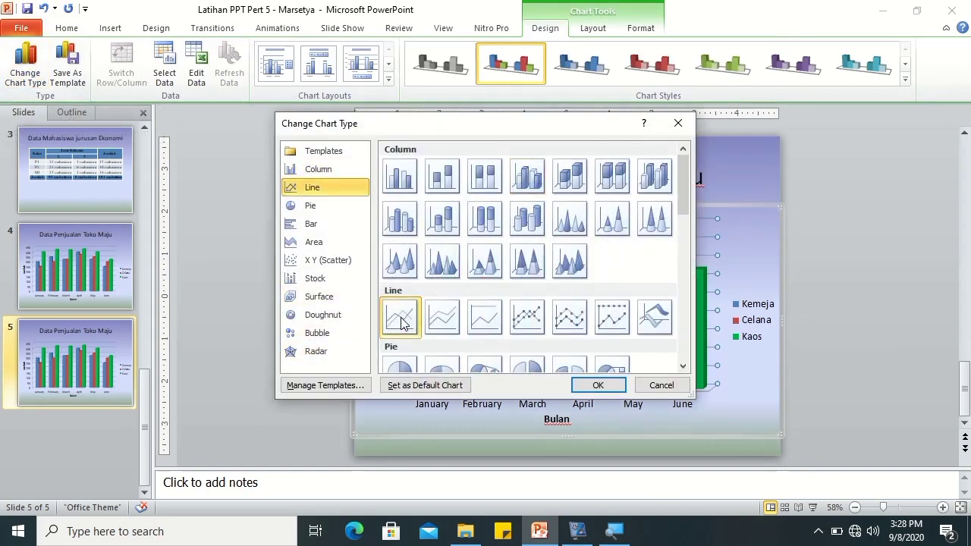
pyautogui.click(582, 383)
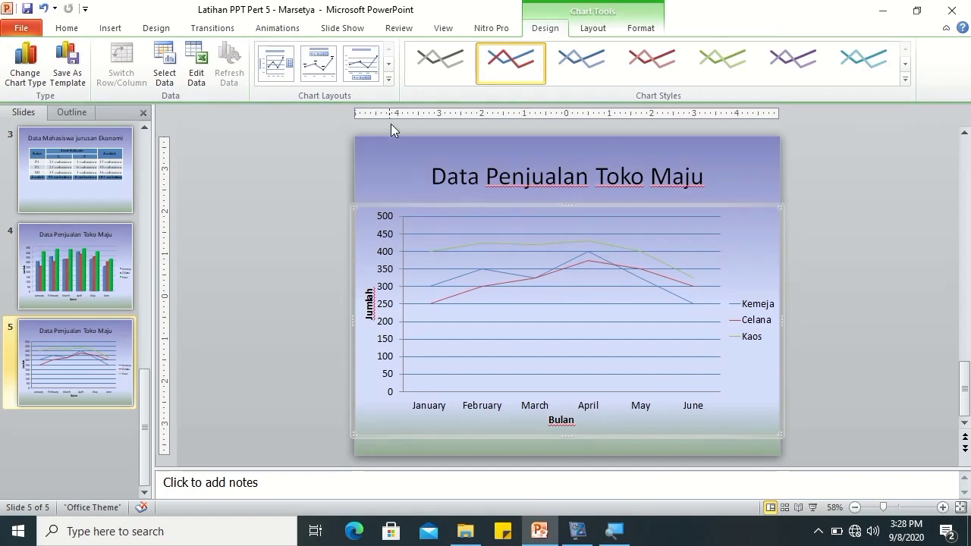
# Try chart layouts with a title and data labels, then axis titles with high-low lines, then the first layout
pyautogui.click(389, 79)
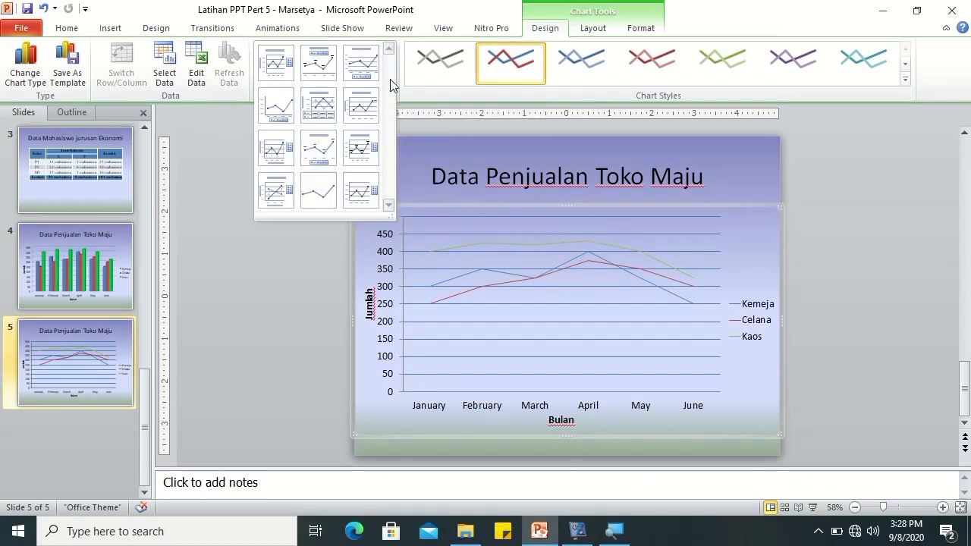
pyautogui.click(359, 150)
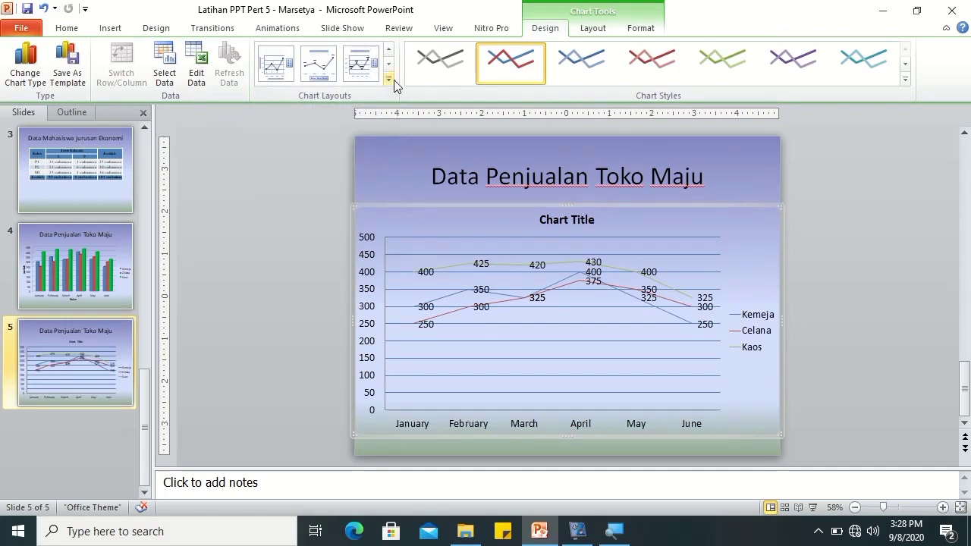
pyautogui.click(389, 78)
pyautogui.click(364, 154)
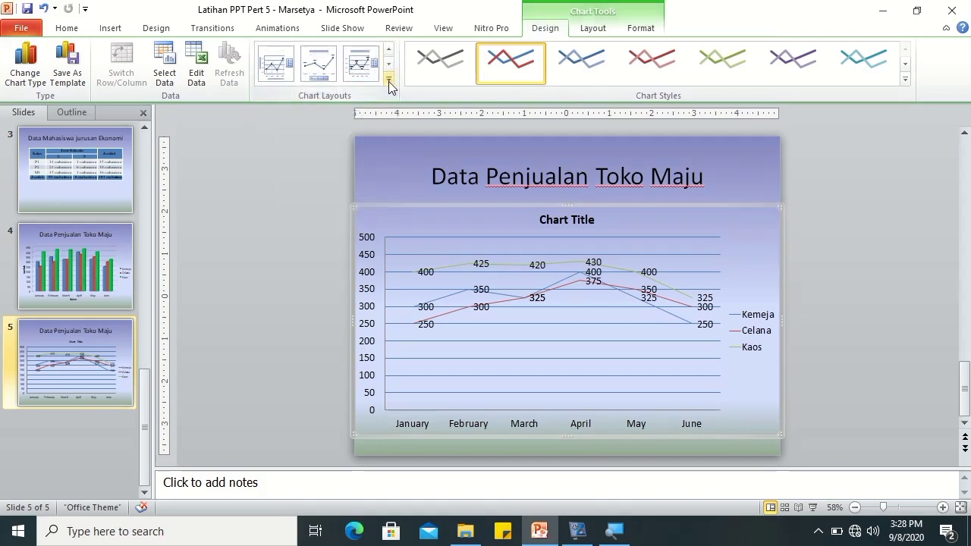
pyautogui.click(388, 79)
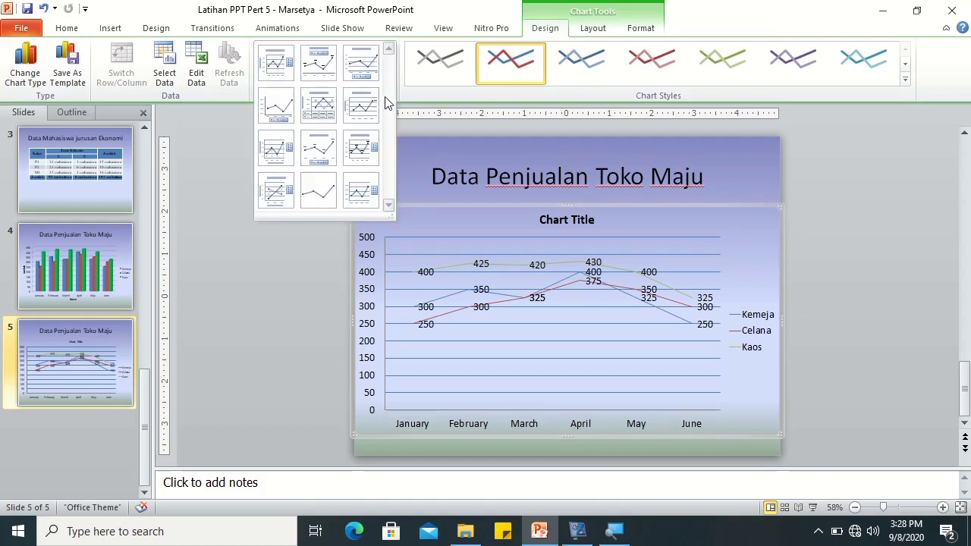
pyautogui.click(286, 191)
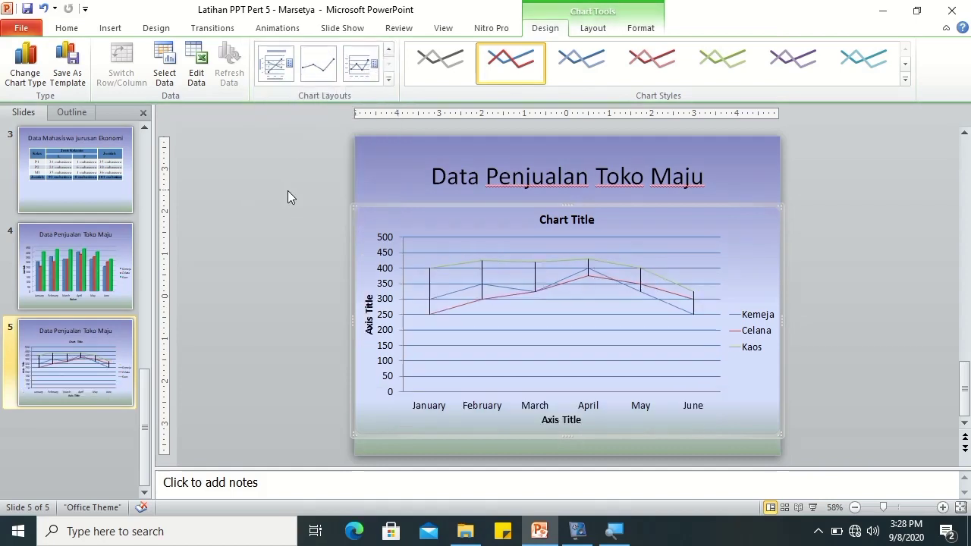
pyautogui.click(390, 78)
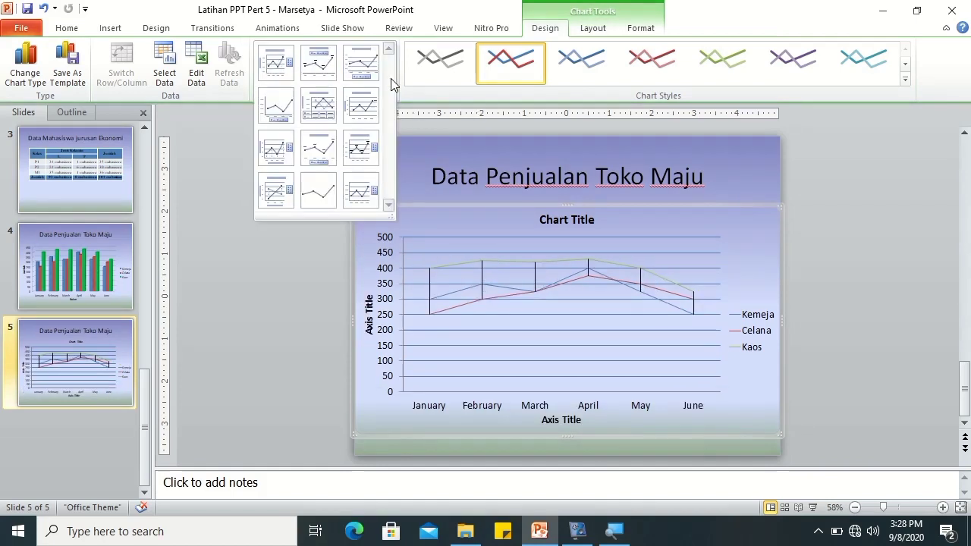
pyautogui.click(285, 60)
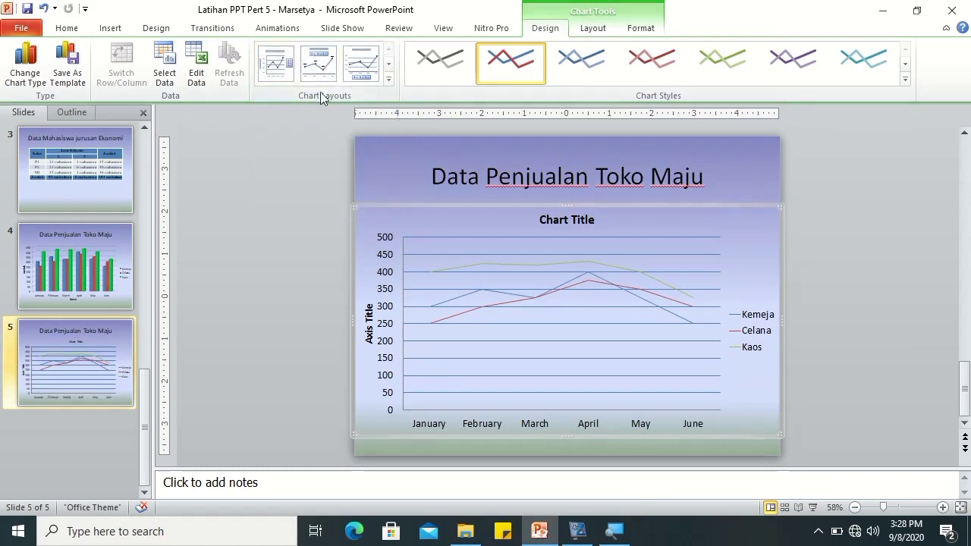
# Settle on the plain line-chart layout without titles, labels or lines
pyautogui.click(390, 79)
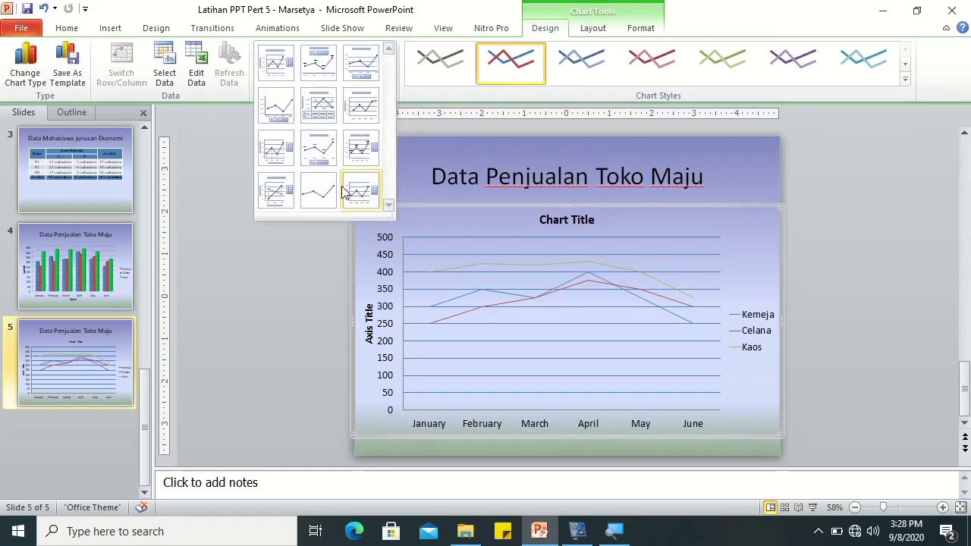
pyautogui.click(281, 151)
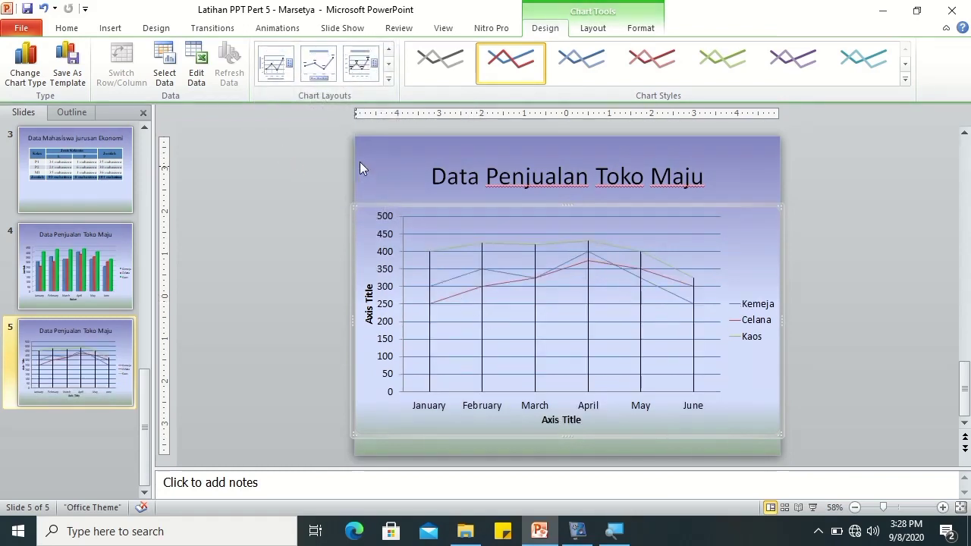
pyautogui.click(388, 79)
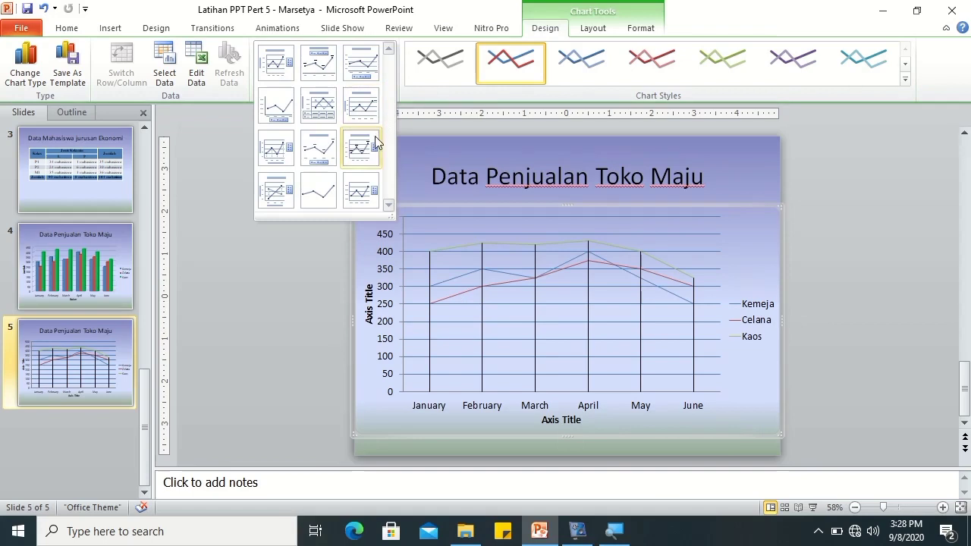
pyautogui.click(357, 194)
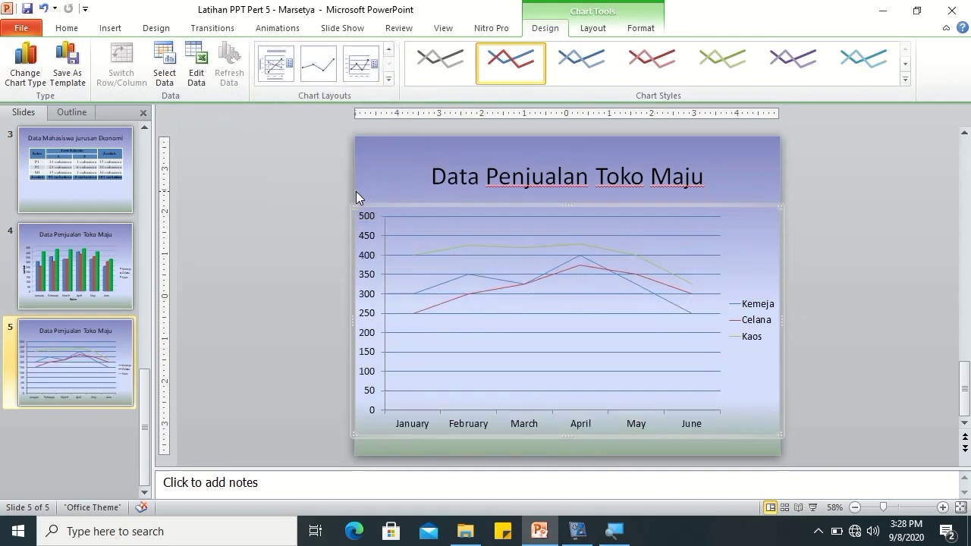
pyautogui.click(387, 79)
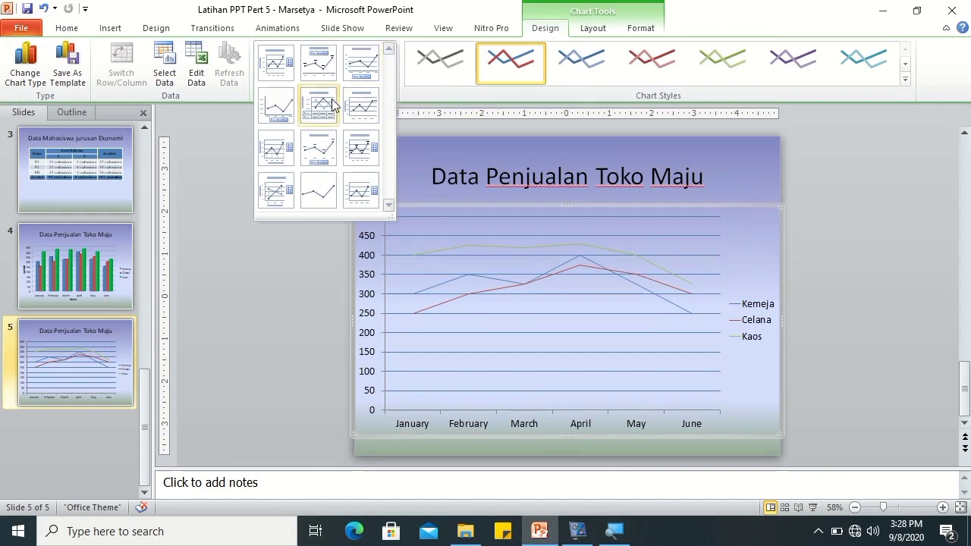
pyautogui.click(273, 236)
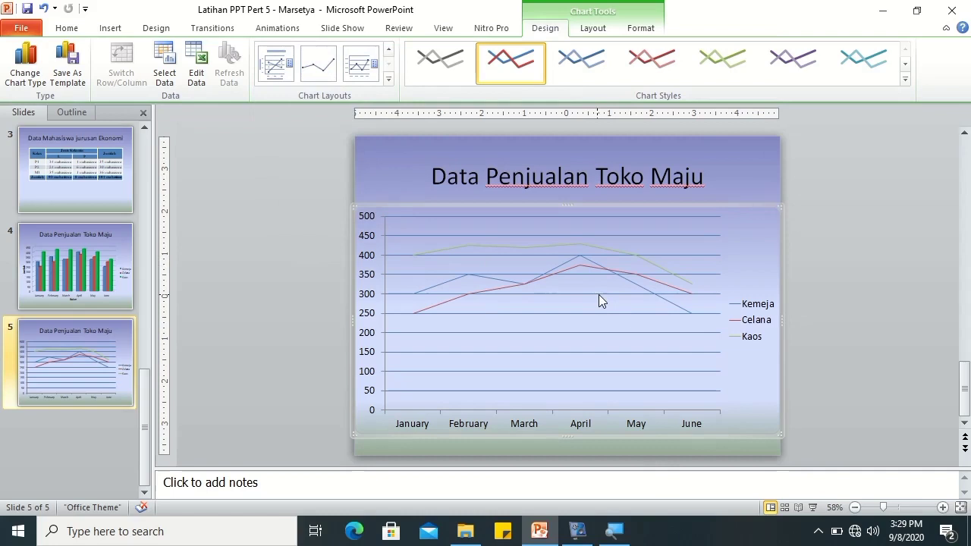
# Select the chart's plot area and review the Chart Layouts list without changing it
pyautogui.click(803, 217)
pyautogui.click(704, 251)
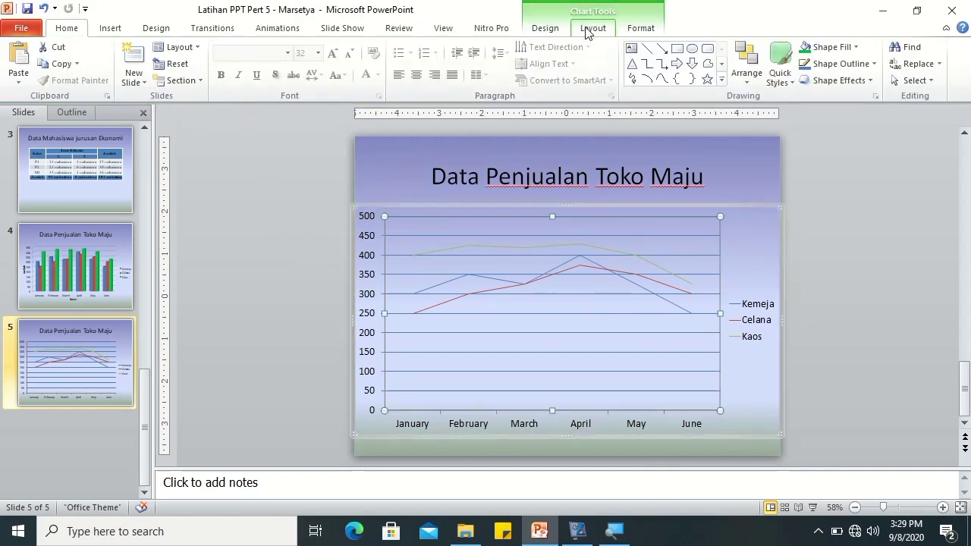
pyautogui.click(542, 31)
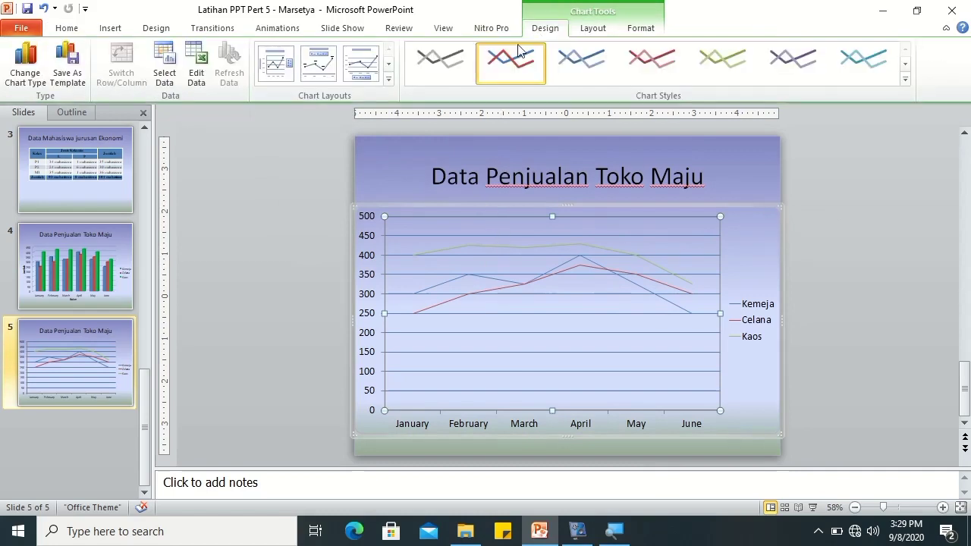
pyautogui.click(391, 78)
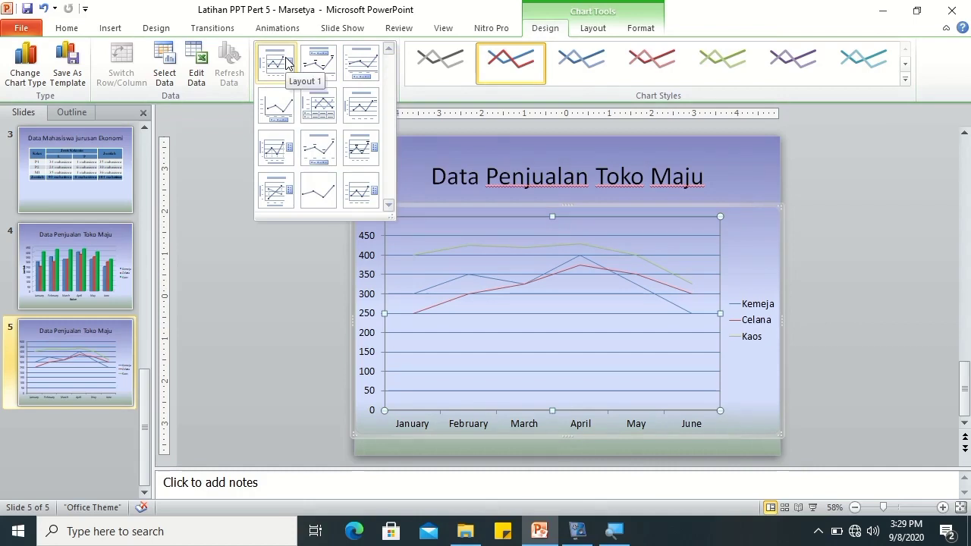
pyautogui.click(299, 280)
pyautogui.moveTo(733, 385)
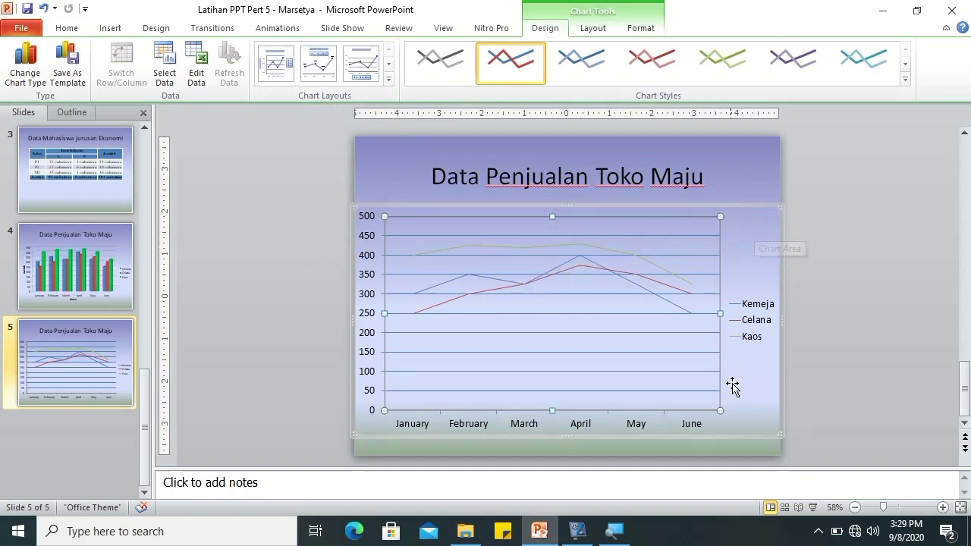
# Centre the data labels on each line-chart point, briefly trying Left placement first
pyautogui.click(593, 31)
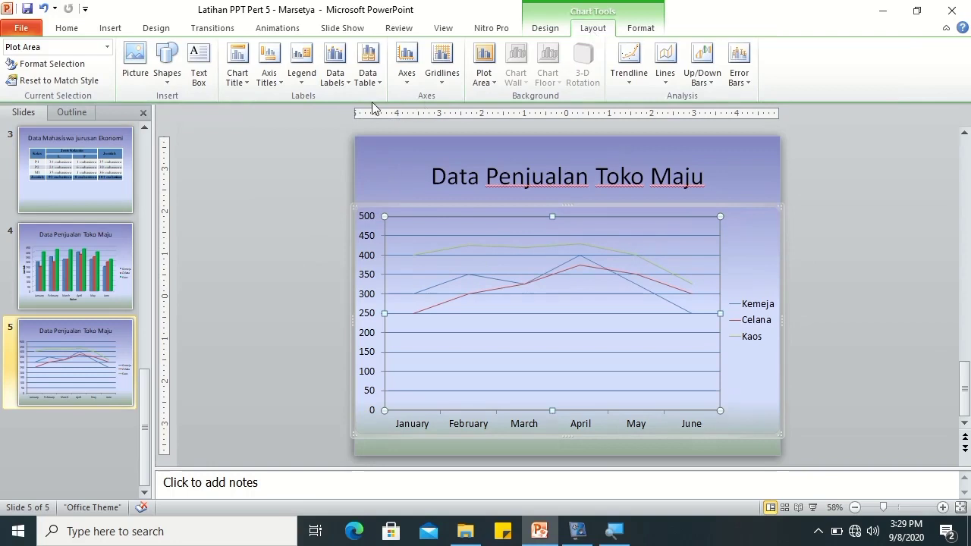
pyautogui.click(335, 78)
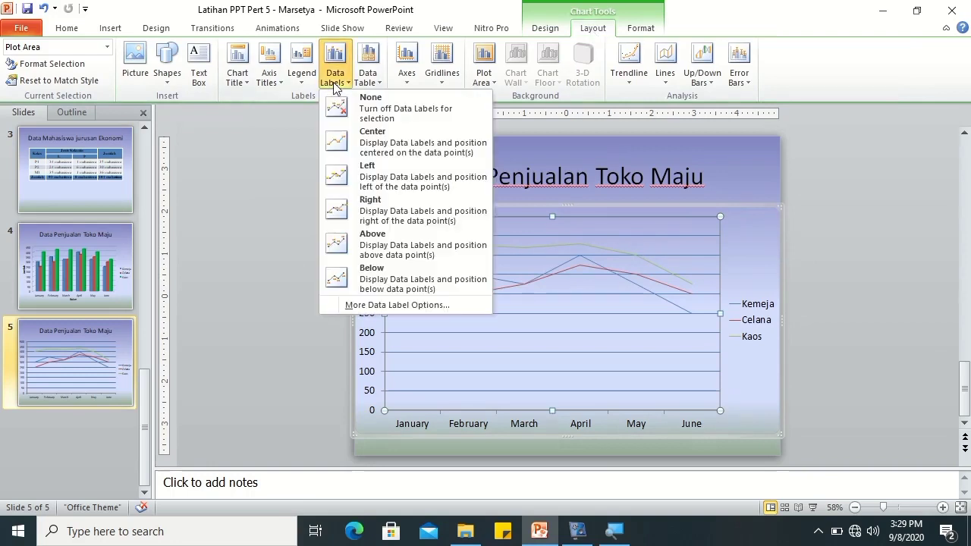
pyautogui.click(357, 141)
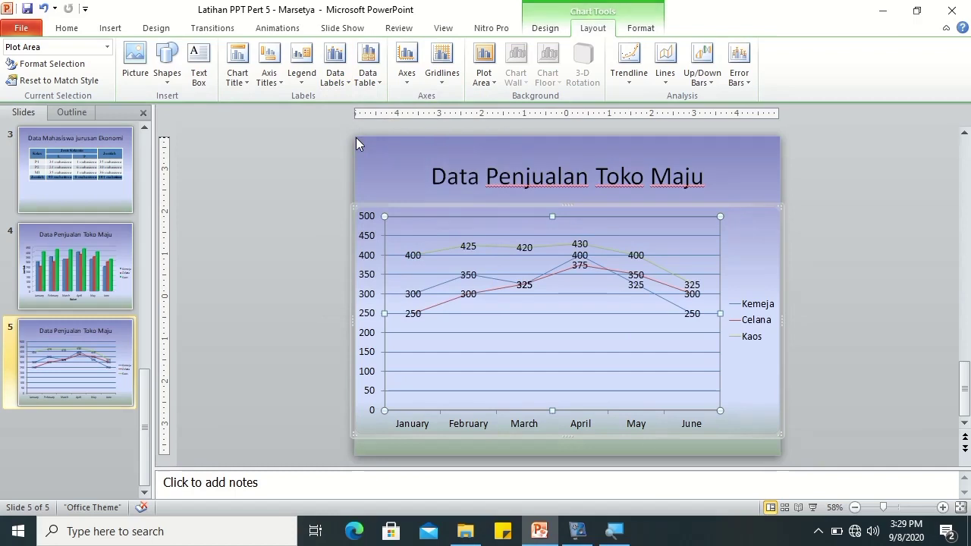
pyautogui.click(335, 75)
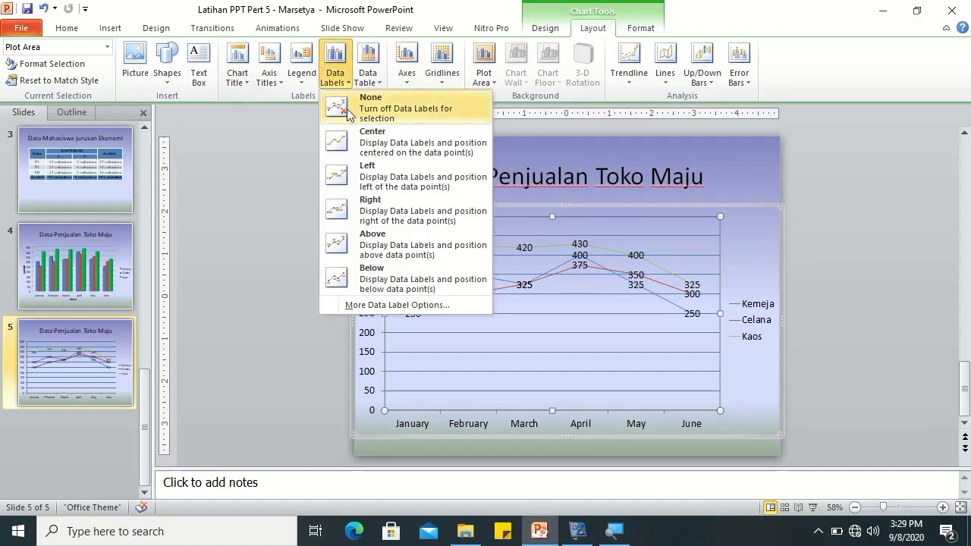
pyautogui.click(361, 179)
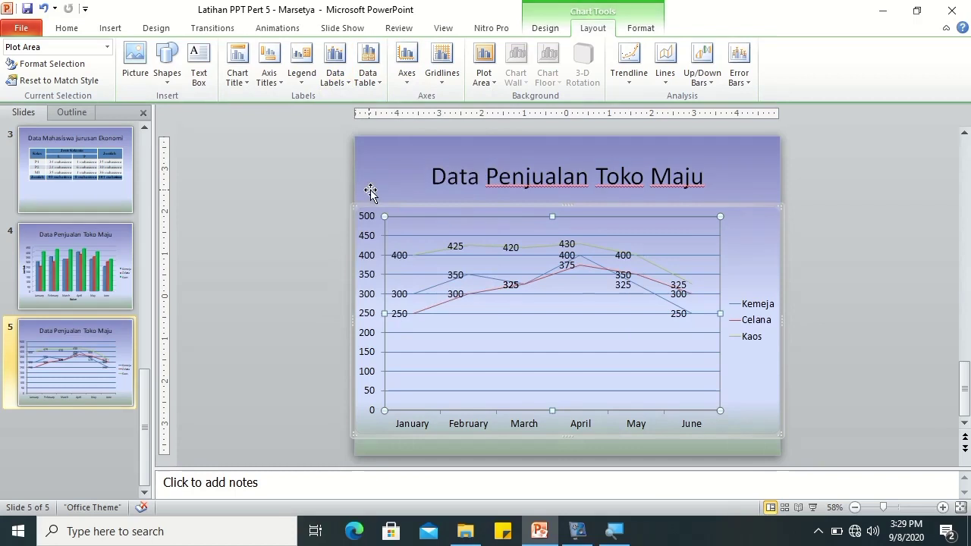
pyautogui.click(335, 76)
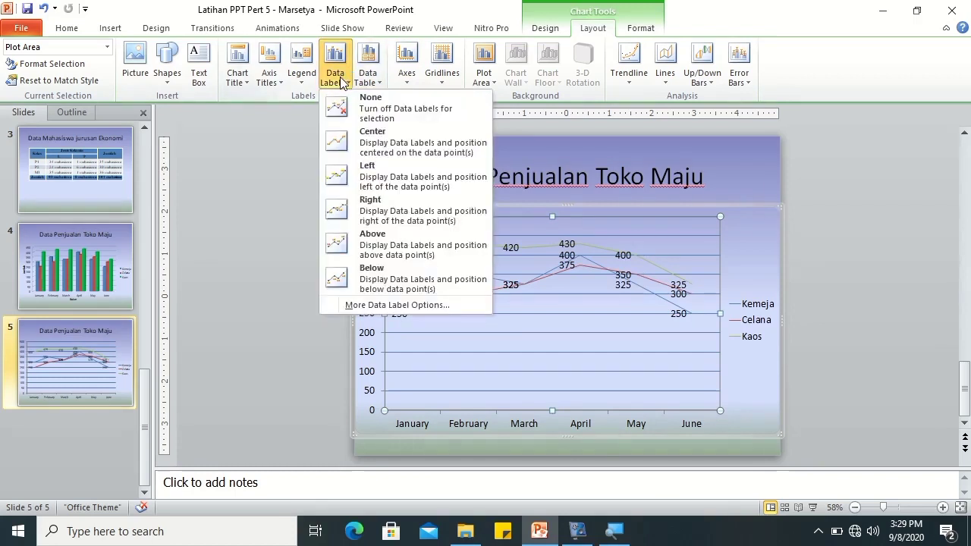
pyautogui.click(359, 135)
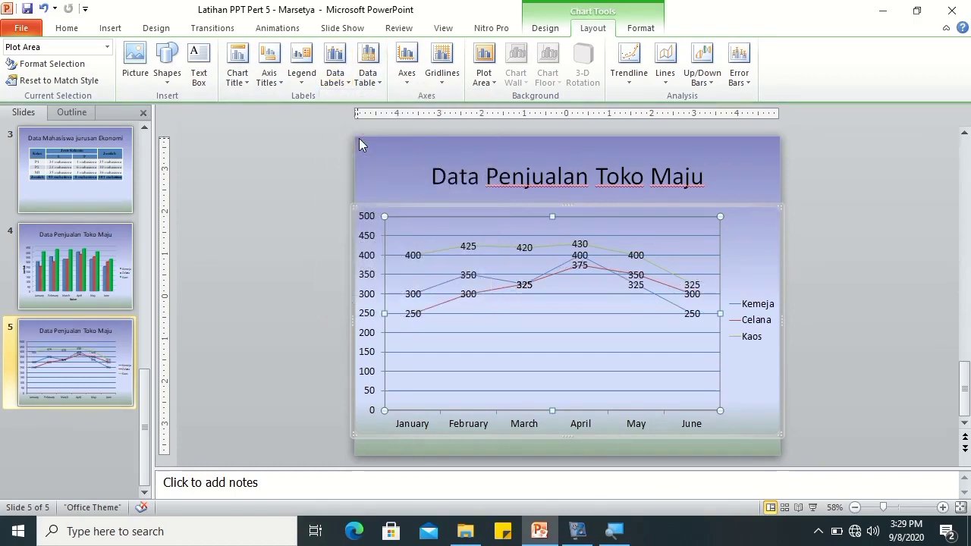
pyautogui.click(214, 283)
pyautogui.click(675, 362)
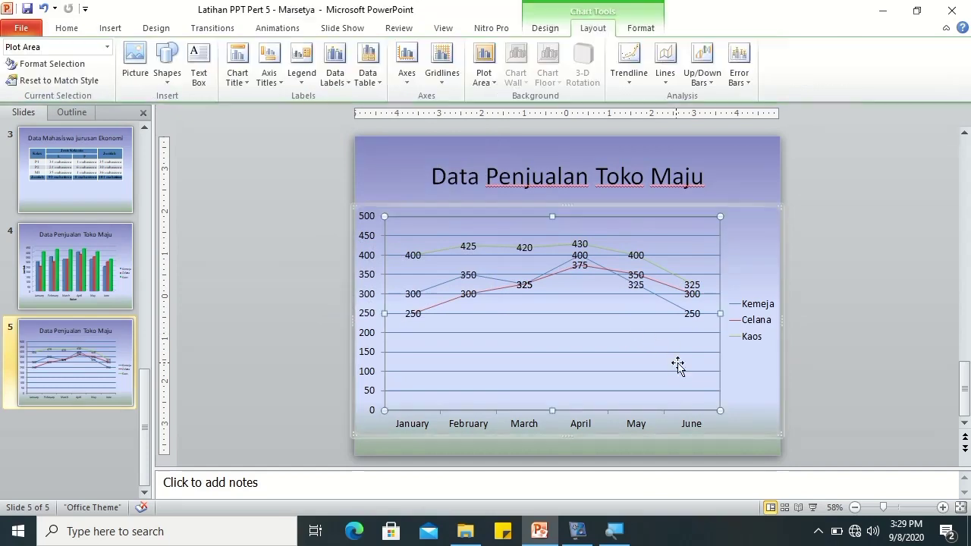
# Shrink the sales line chart slightly, nudge it right, then deselect it
pyautogui.click(778, 431)
pyautogui.moveTo(745, 397); pyautogui.dragTo(749, 400)
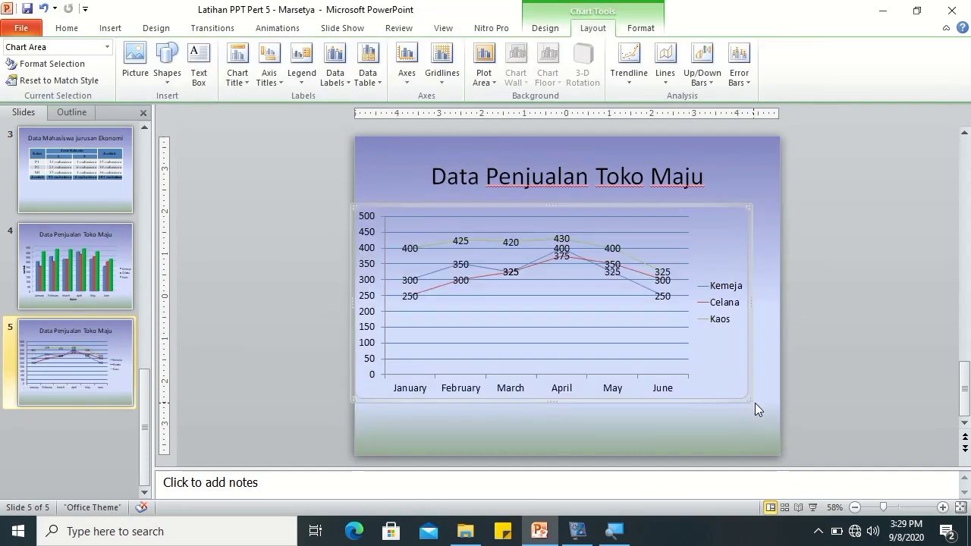
pyautogui.moveTo(717, 221); pyautogui.dragTo(727, 225)
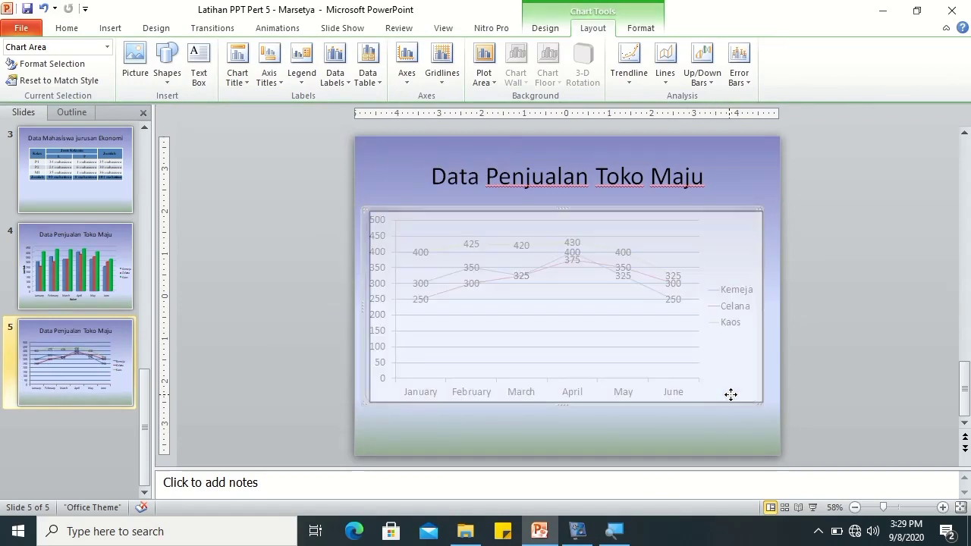
pyautogui.click(403, 87)
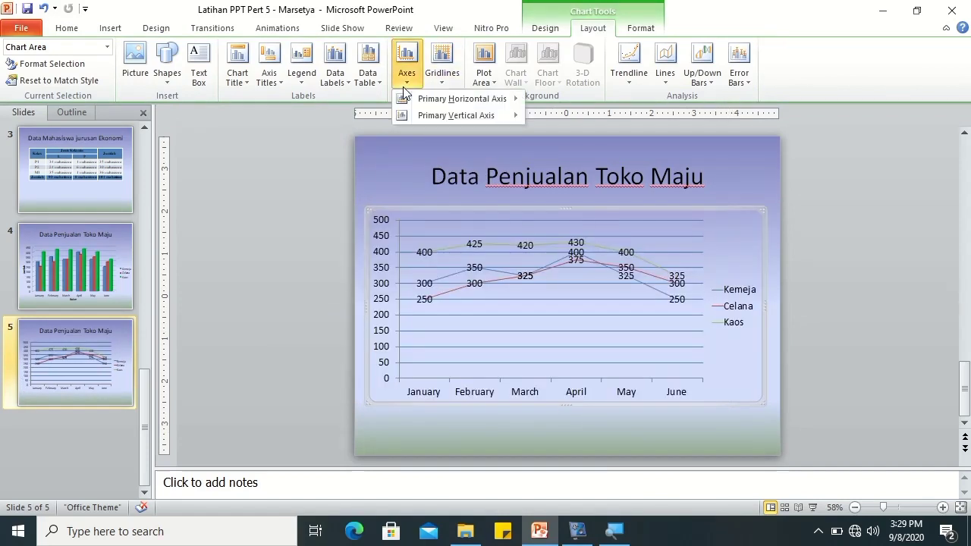
pyautogui.moveTo(459, 99)
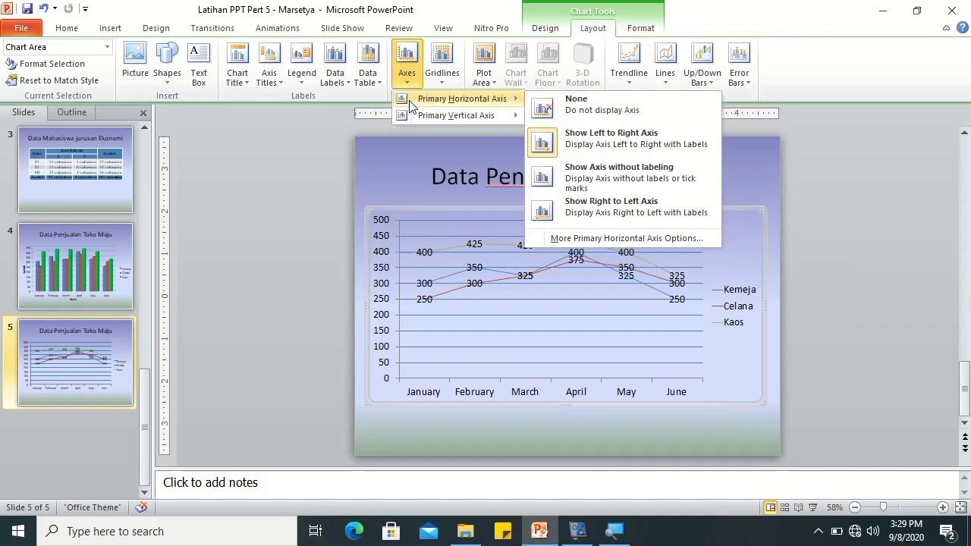
pyautogui.click(556, 150)
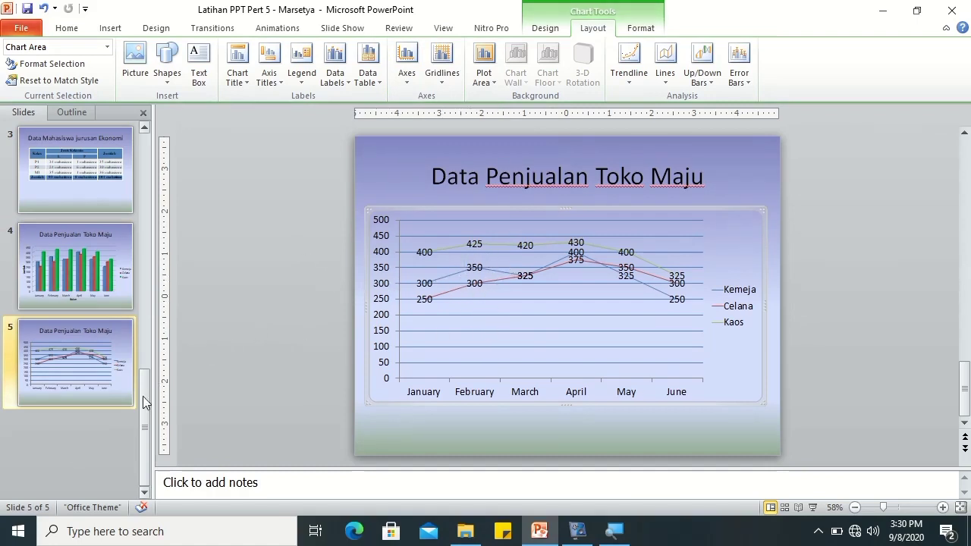
pyautogui.click(99, 426)
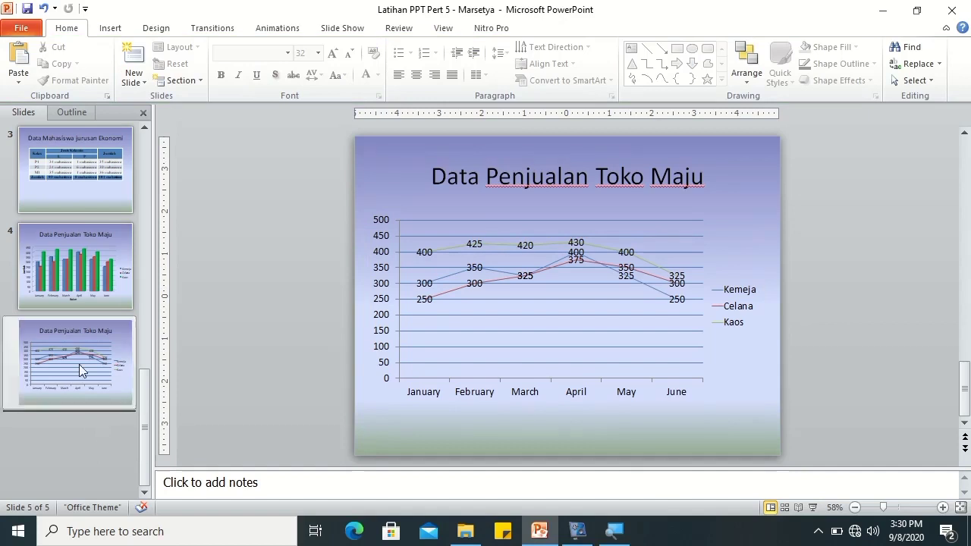
# Add a Title and Content slide titled 'Data Penjualan Toko Maju' and bring up Insert Chart
pyautogui.click(133, 77)
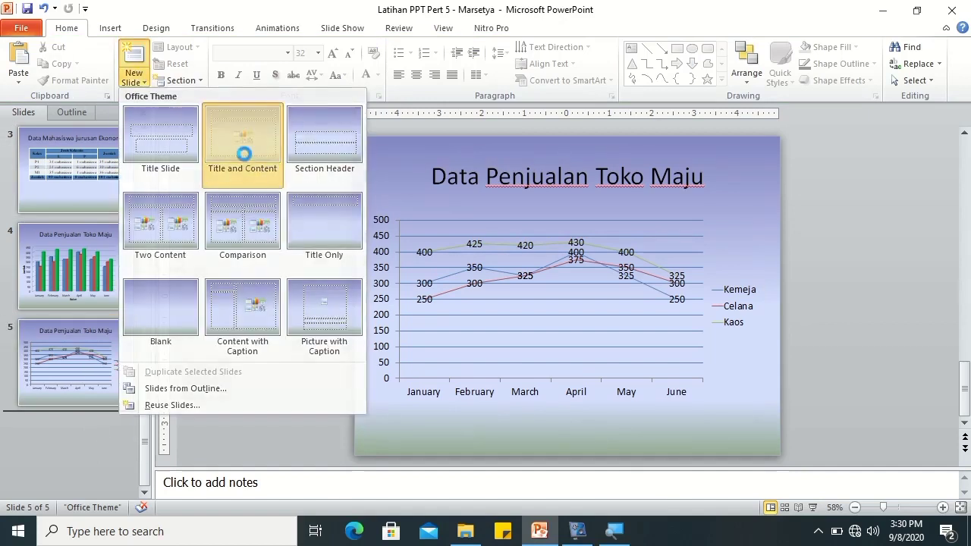
pyautogui.click(242, 154)
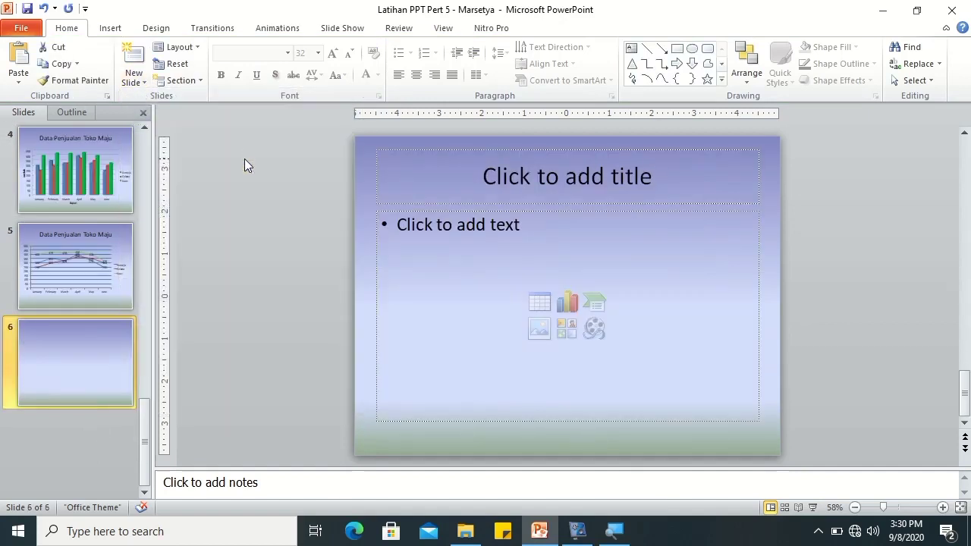
pyautogui.click(513, 172)
pyautogui.write('Data Penjualan Toko Maju')
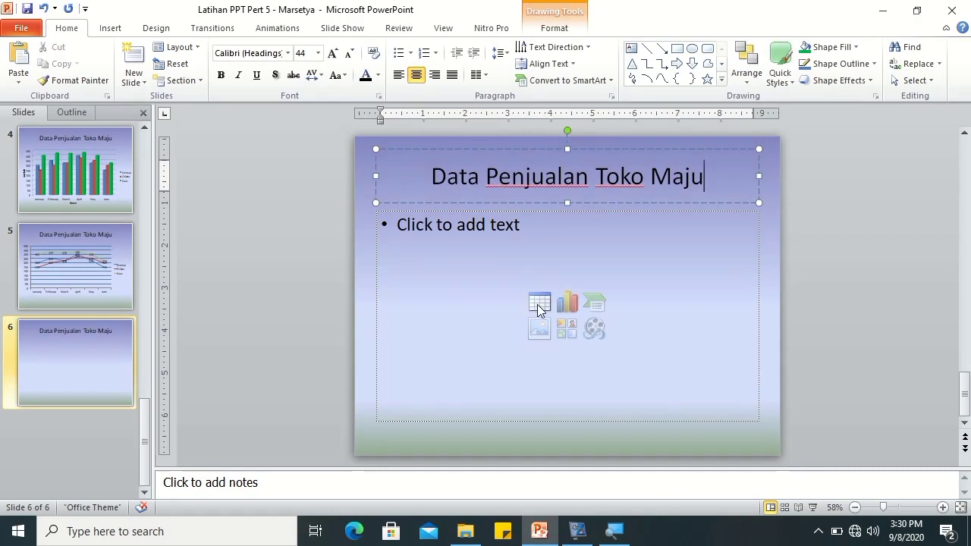
pyautogui.click(566, 305)
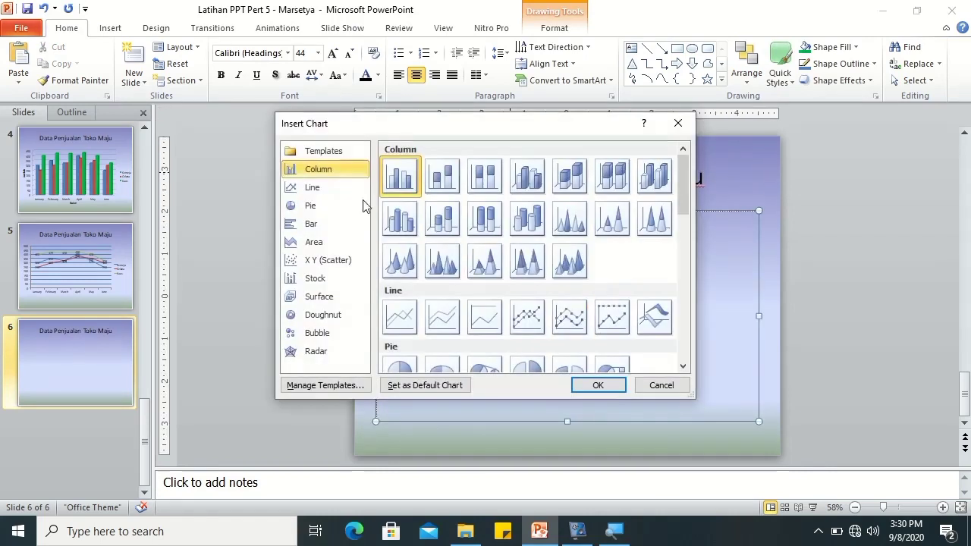
# Choose the Pie chart type and insert it on slide 6
pyautogui.click(319, 206)
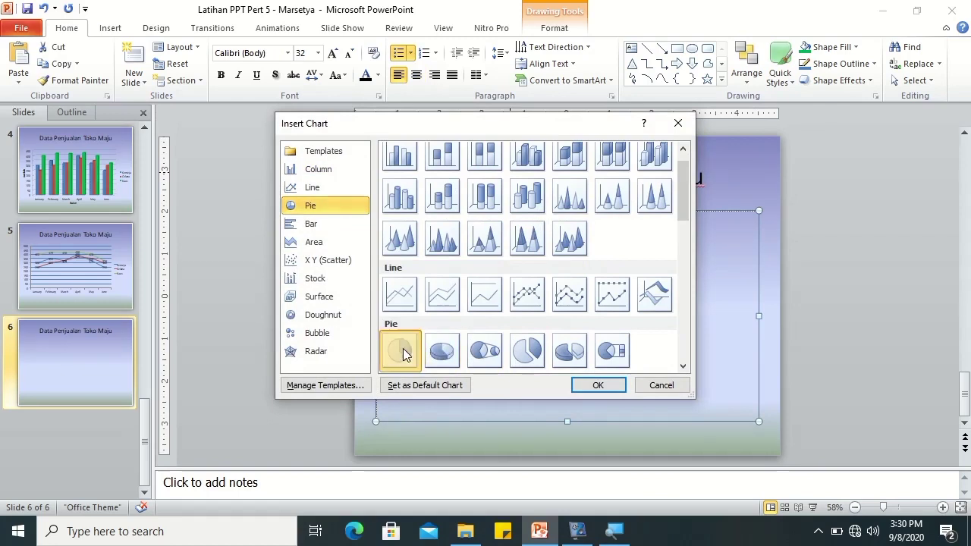
pyautogui.click(580, 387)
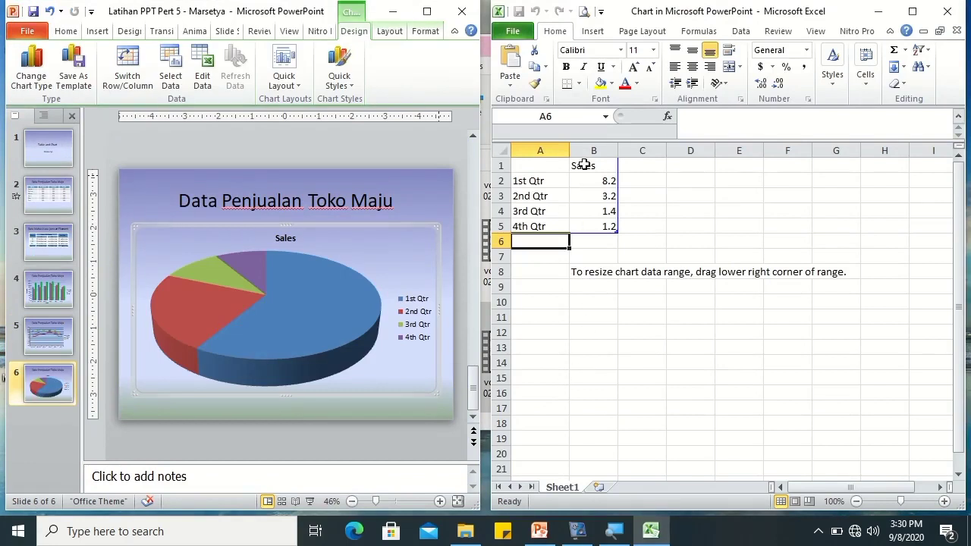
# Name the series Baju and autofill the categories January through June in A2:A7
pyautogui.click(560, 185)
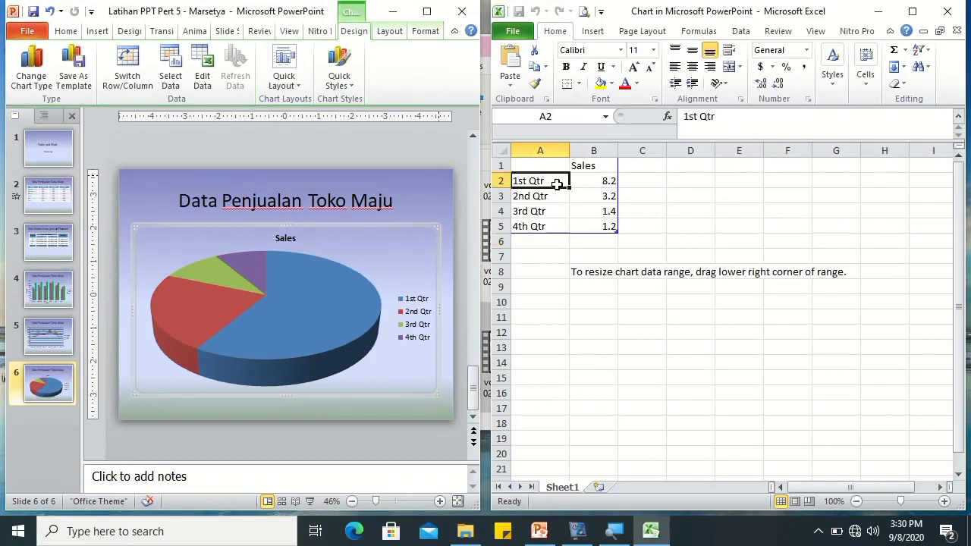
pyautogui.click(604, 167)
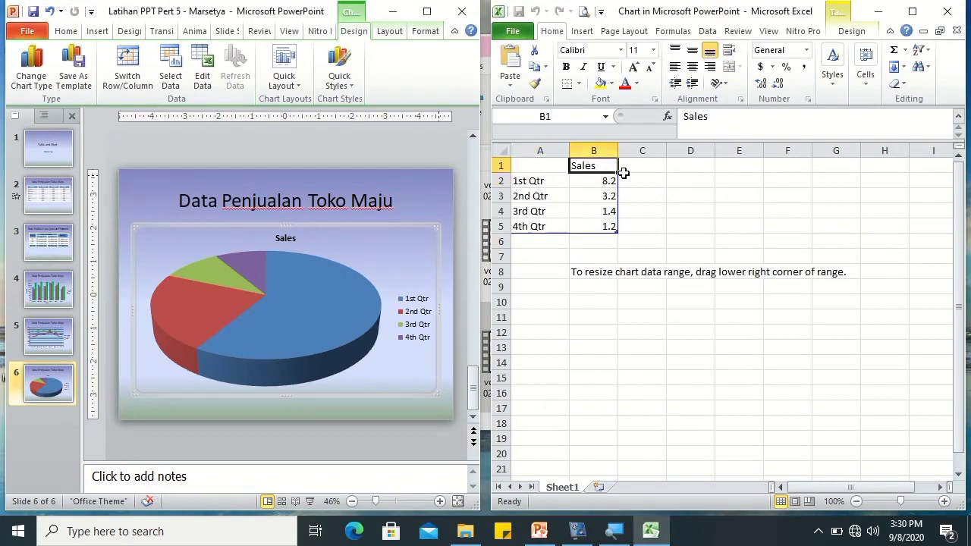
pyautogui.write('Penjuala')
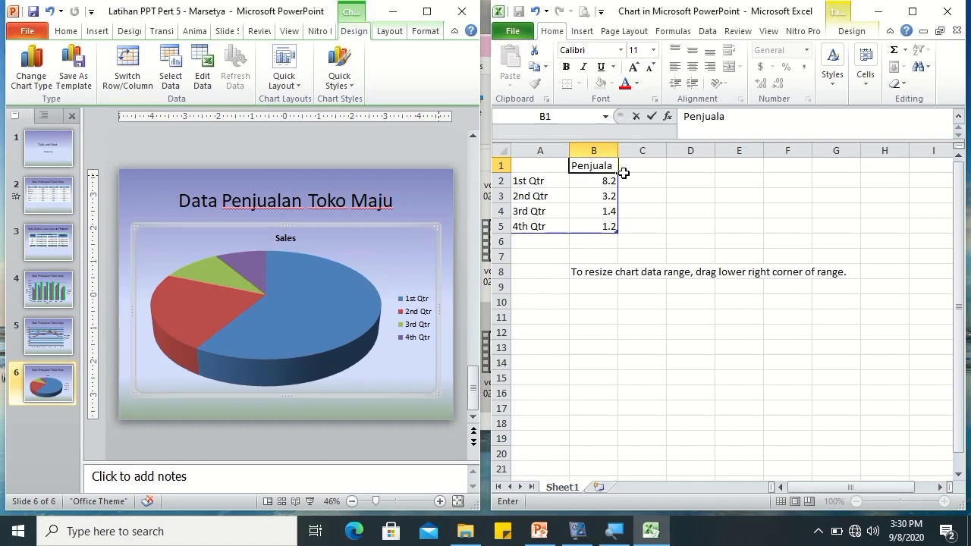
pyautogui.write('n')
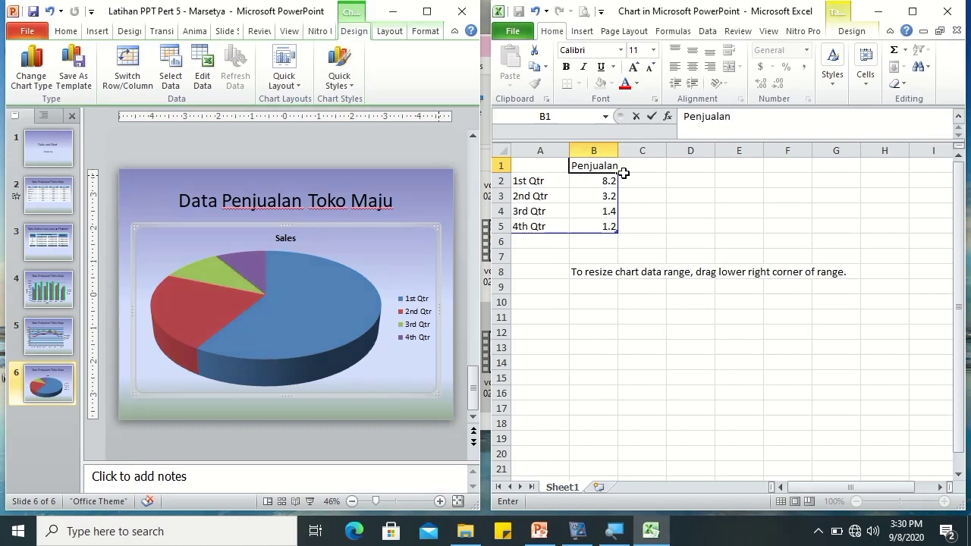
pyautogui.press('BackSpace')
pyautogui.press('BackSpace')
pyautogui.write('Baju')
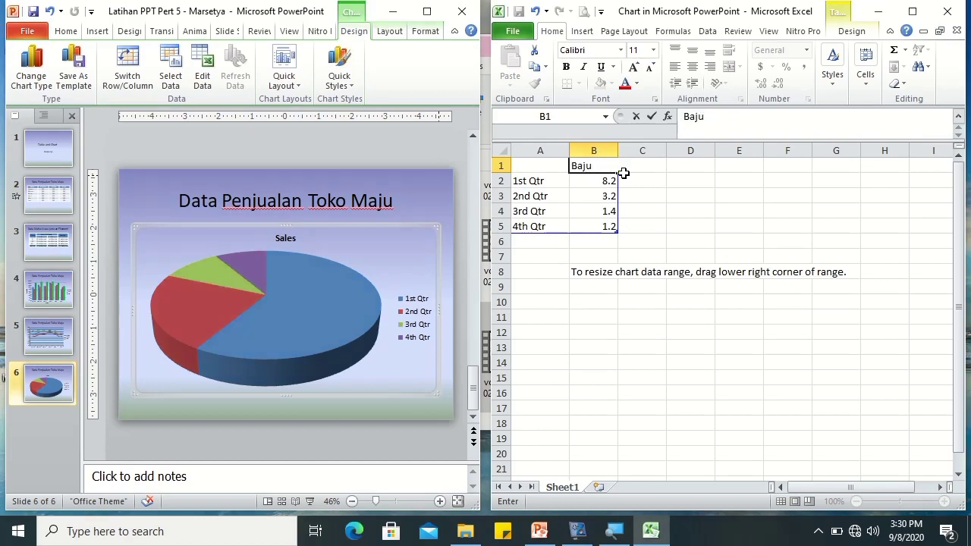
pyautogui.press('Return')
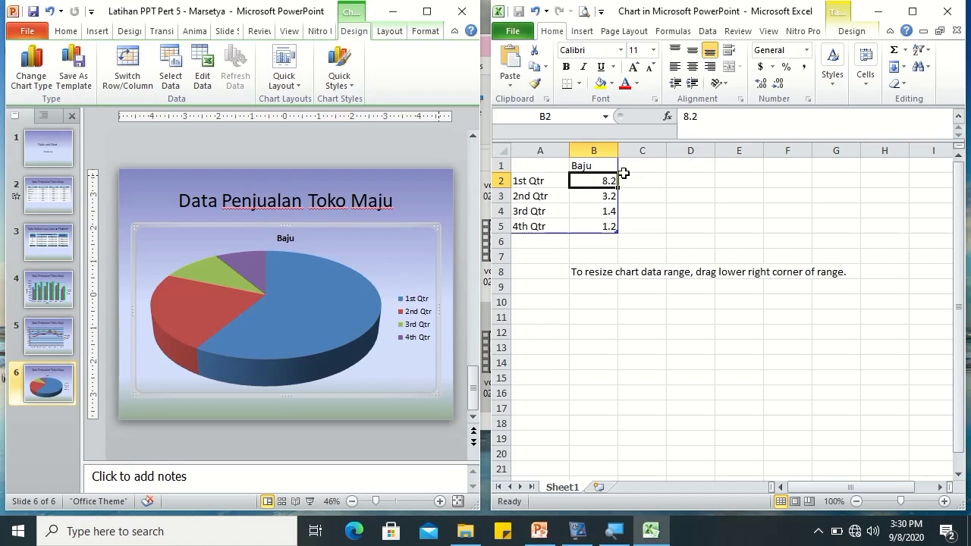
pyautogui.press('Left')
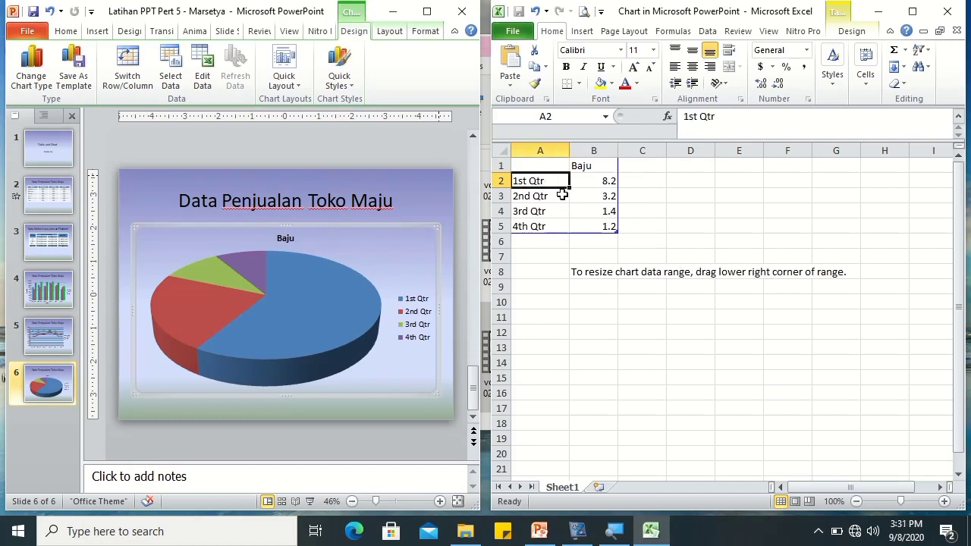
pyautogui.write('January')
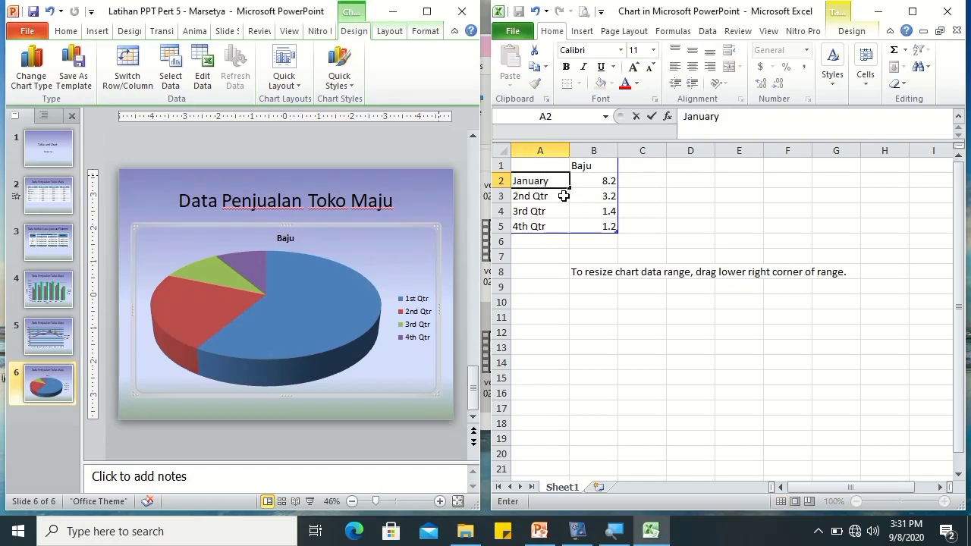
pyautogui.press('Return')
pyautogui.click(554, 187)
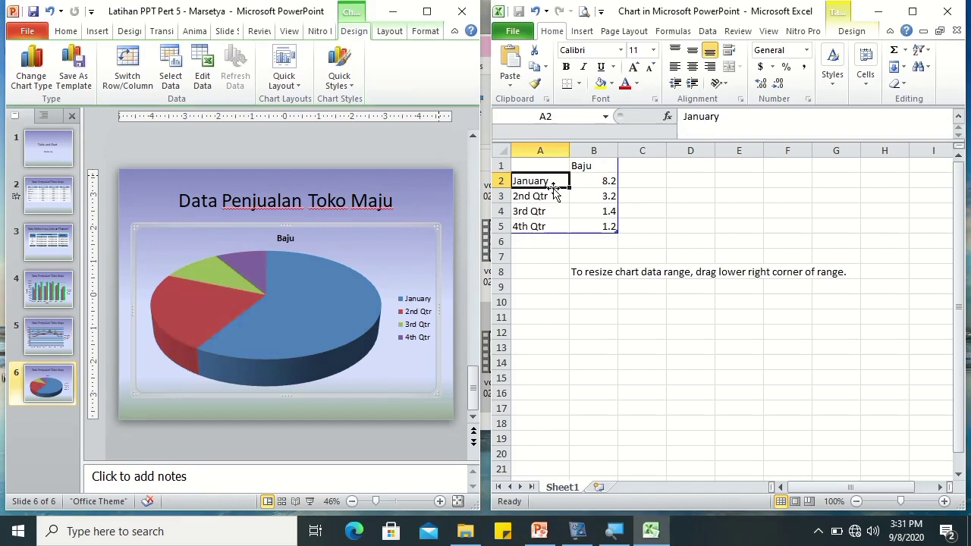
pyautogui.moveTo(569, 188); pyautogui.dragTo(554, 257)
# Enter Baju sales 300, 350, 325, 400, 325 and 250 in B2:B7
pyautogui.click(599, 180)
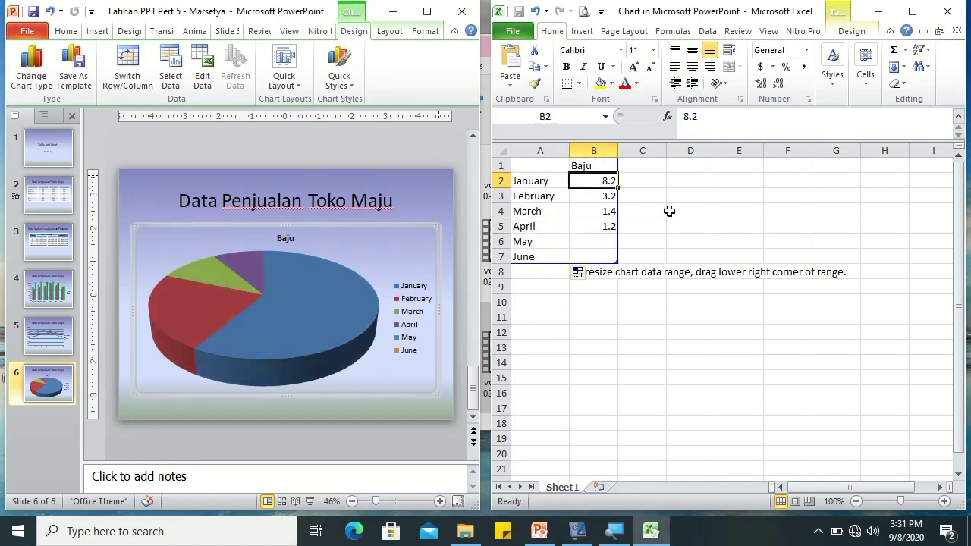
pyautogui.write('300')
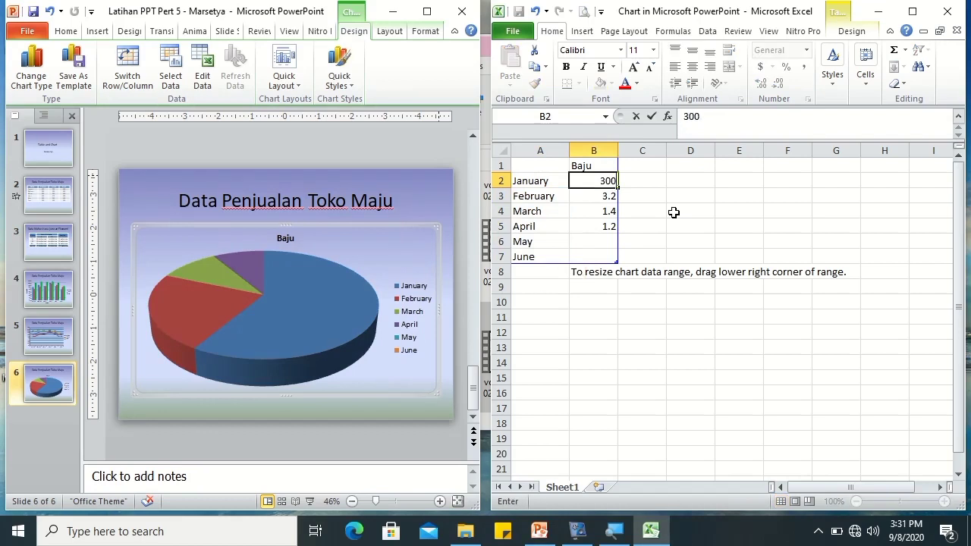
pyautogui.press('Return')
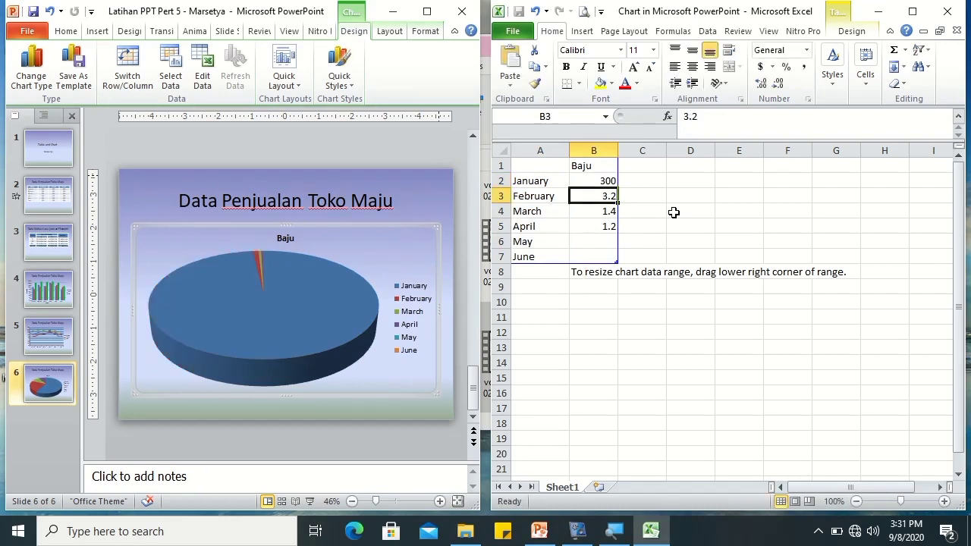
pyautogui.write('350')
pyautogui.press('Return')
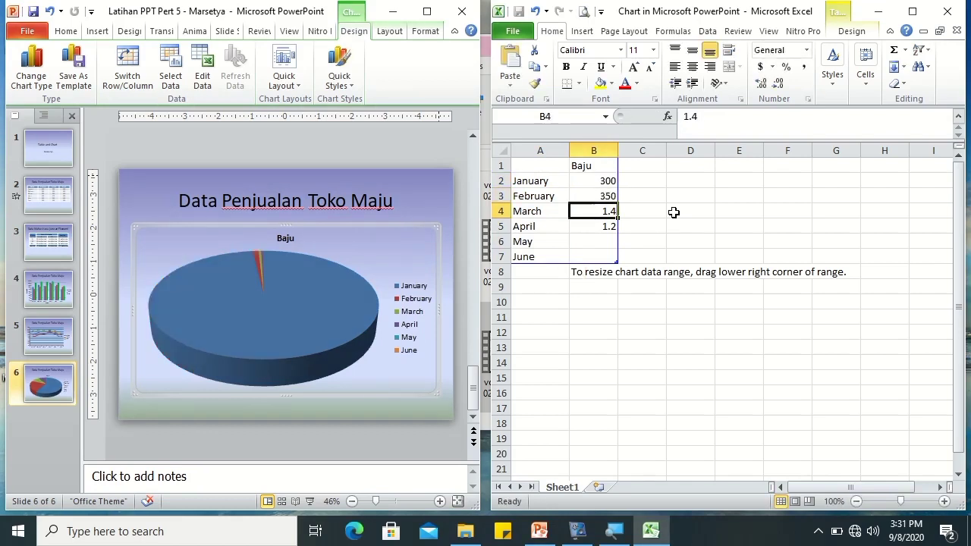
pyautogui.write('325')
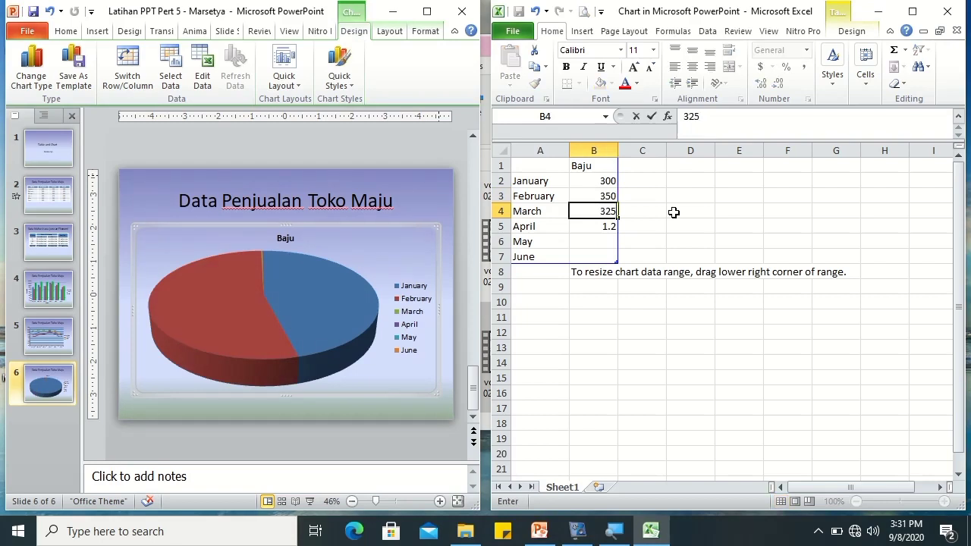
pyautogui.press('Return')
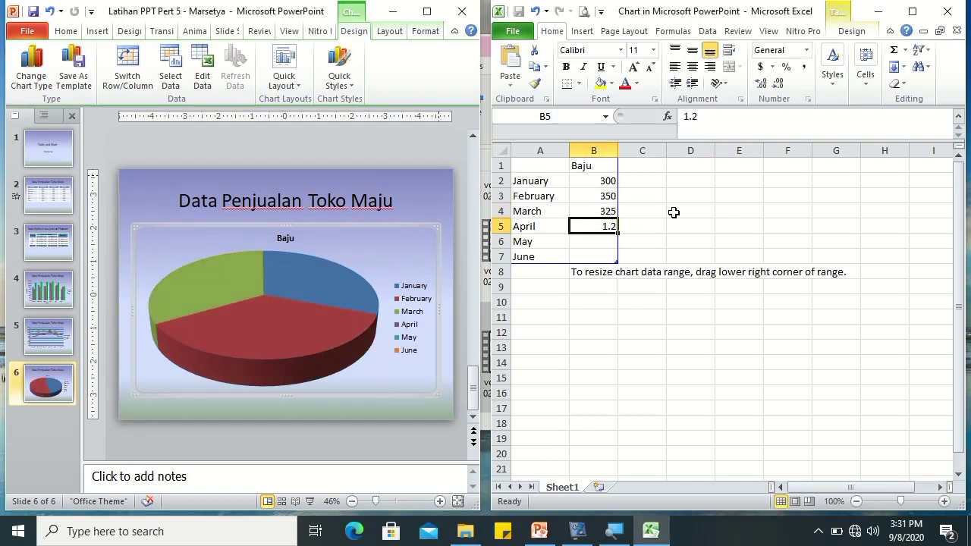
pyautogui.write('400')
pyautogui.press('Return')
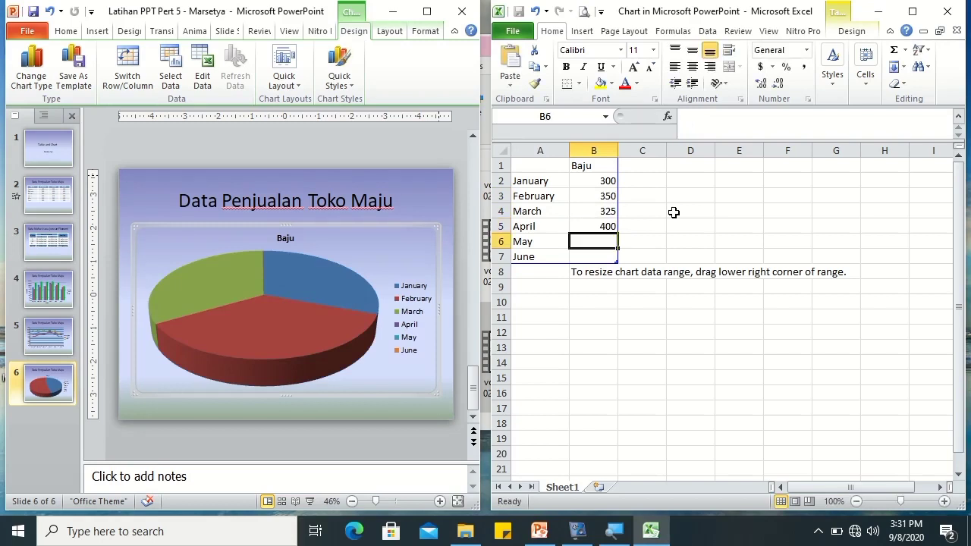
pyautogui.write('325')
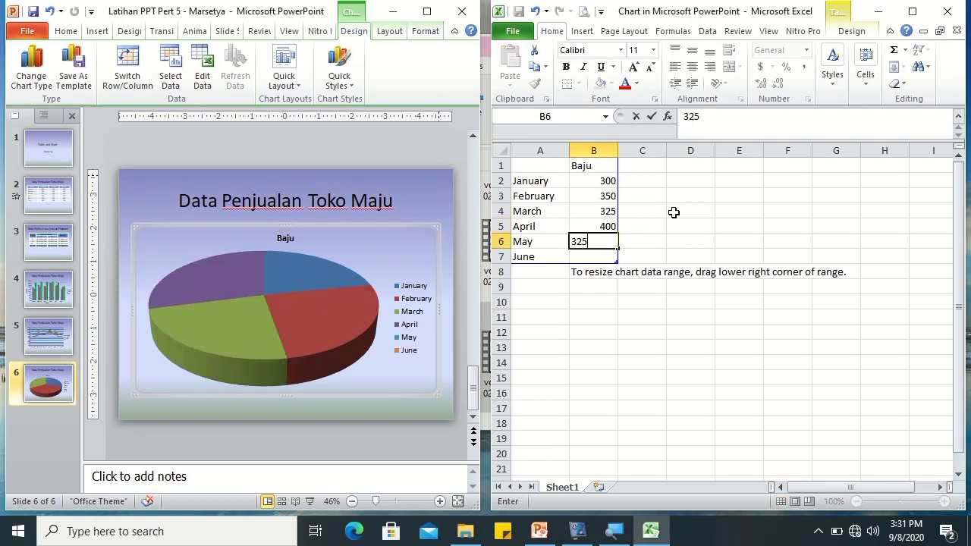
pyautogui.press('Return')
pyautogui.write('25')
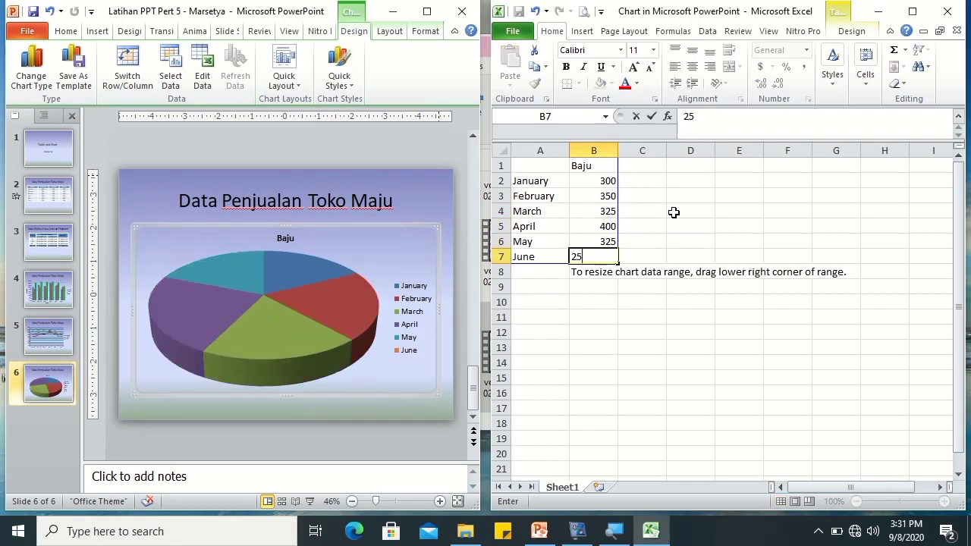
pyautogui.write('0')
pyautogui.press('Return')
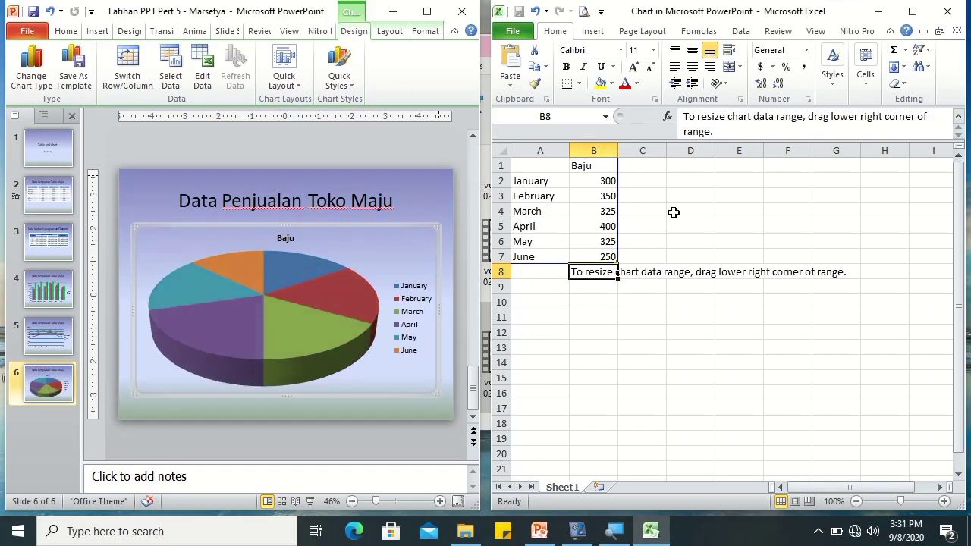
# Close the data sheet and give the pie chart a percentage-label layout after trying several others
pyautogui.click(950, 12)
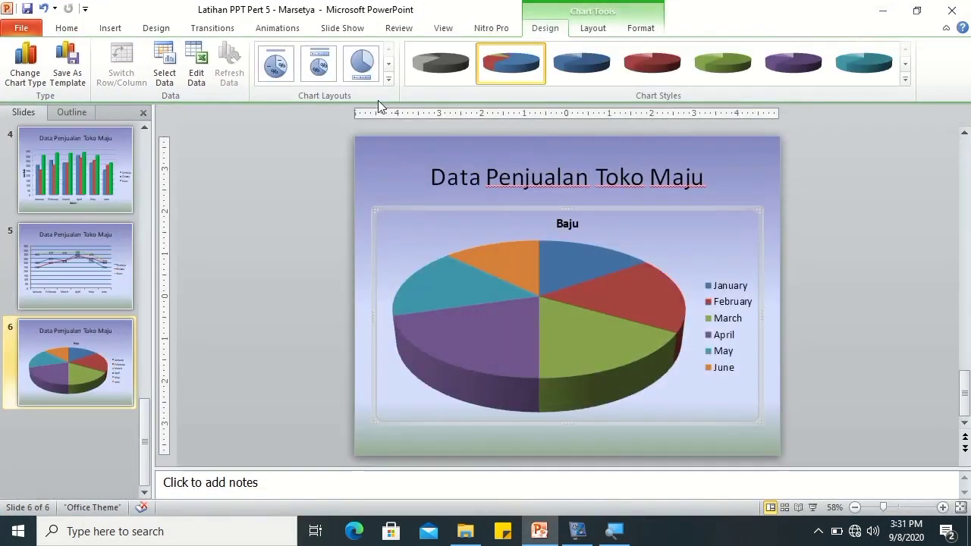
pyautogui.click(387, 81)
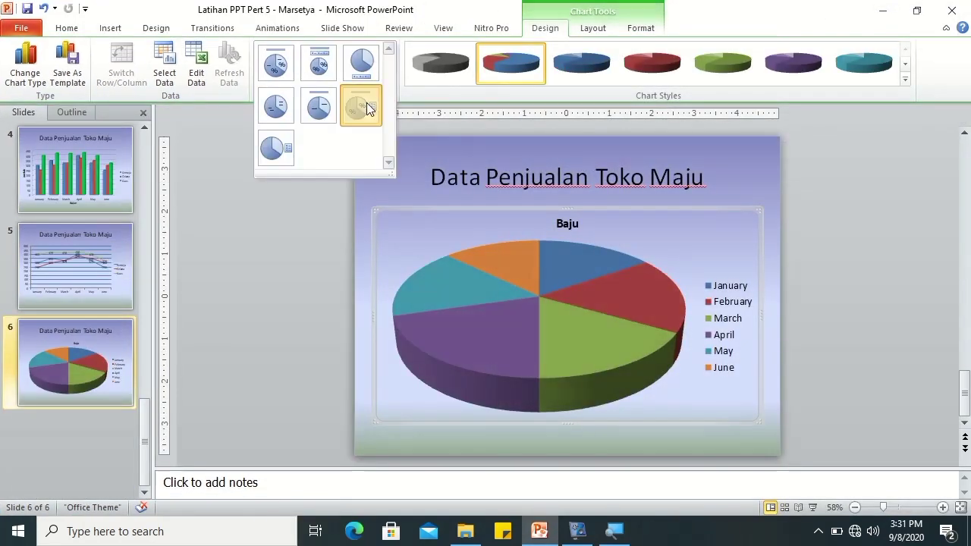
pyautogui.click(367, 104)
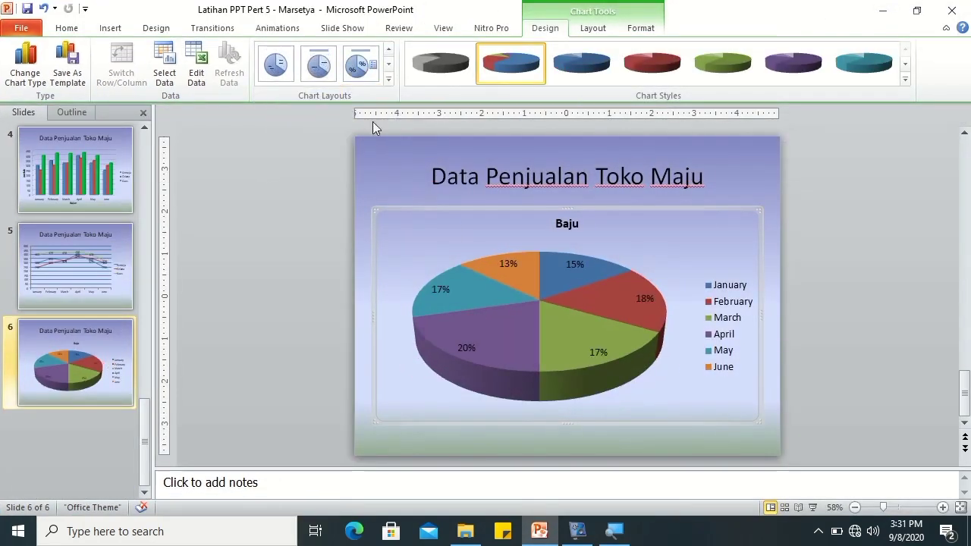
pyautogui.click(390, 80)
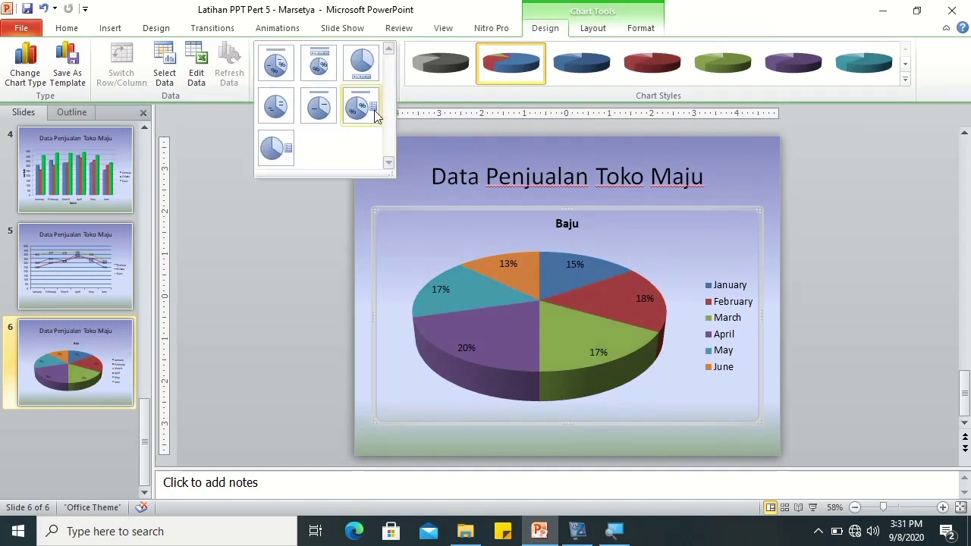
pyautogui.click(319, 106)
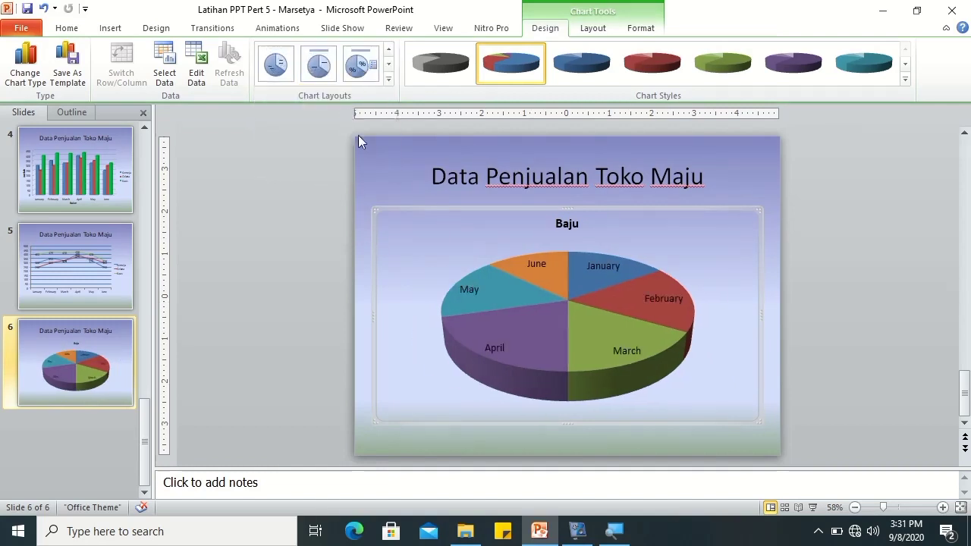
pyautogui.click(390, 80)
pyautogui.click(317, 69)
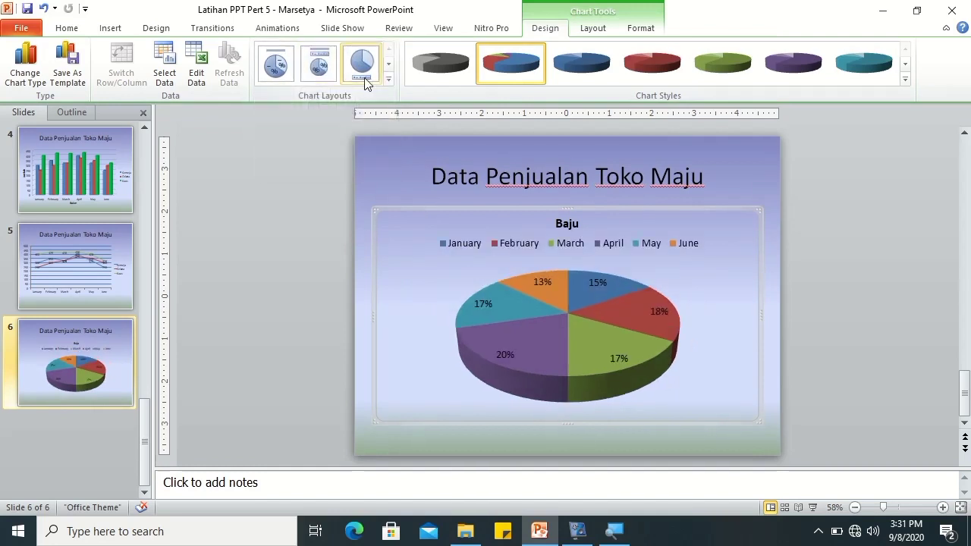
pyautogui.click(388, 79)
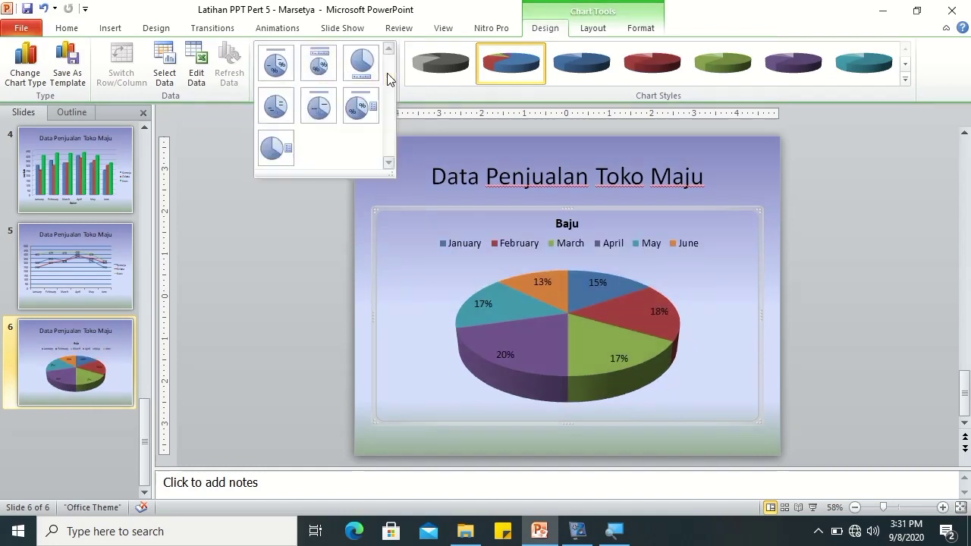
pyautogui.click(364, 108)
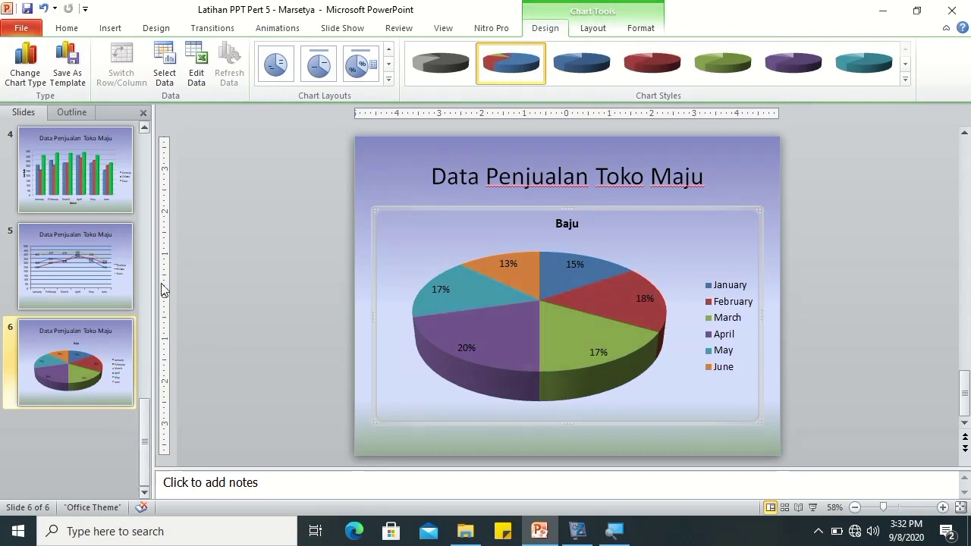
# Add a Title and Content slide 7 with the draft title 'Data Jurusan d'
pyautogui.click(62, 429)
pyautogui.click(134, 76)
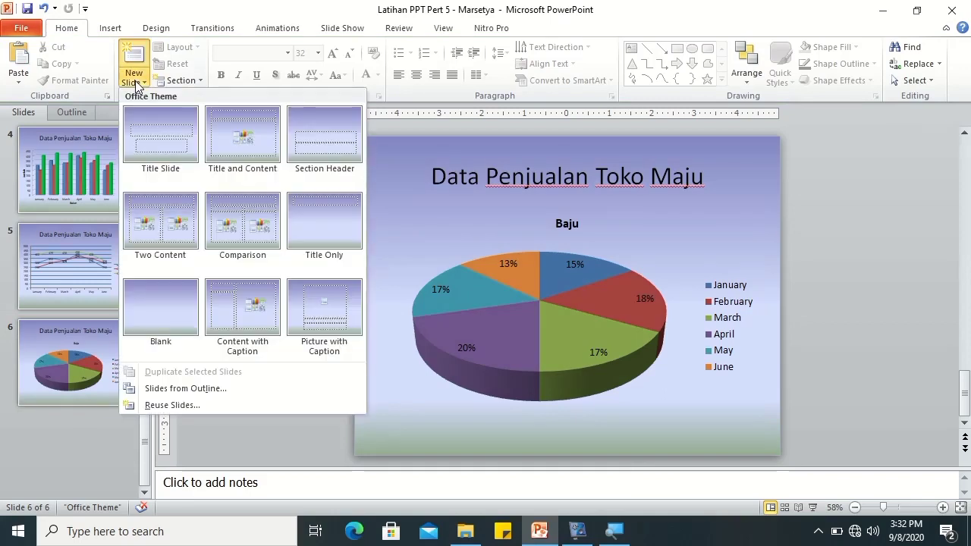
pyautogui.click(239, 139)
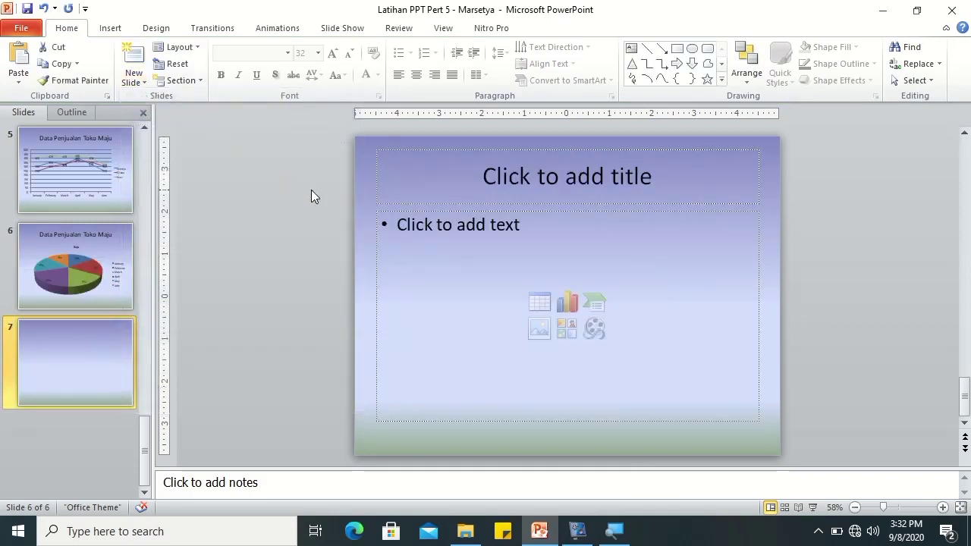
pyautogui.click(144, 130)
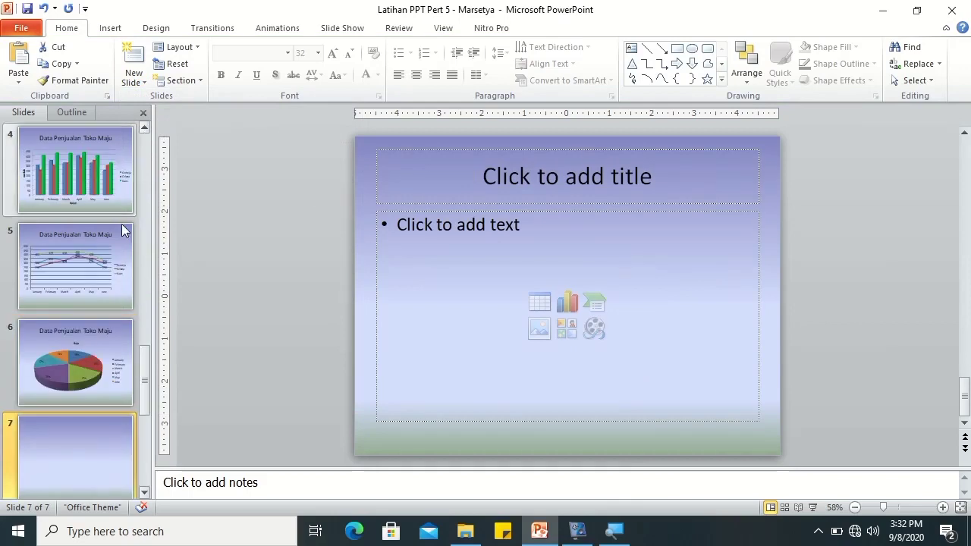
pyautogui.click(144, 130)
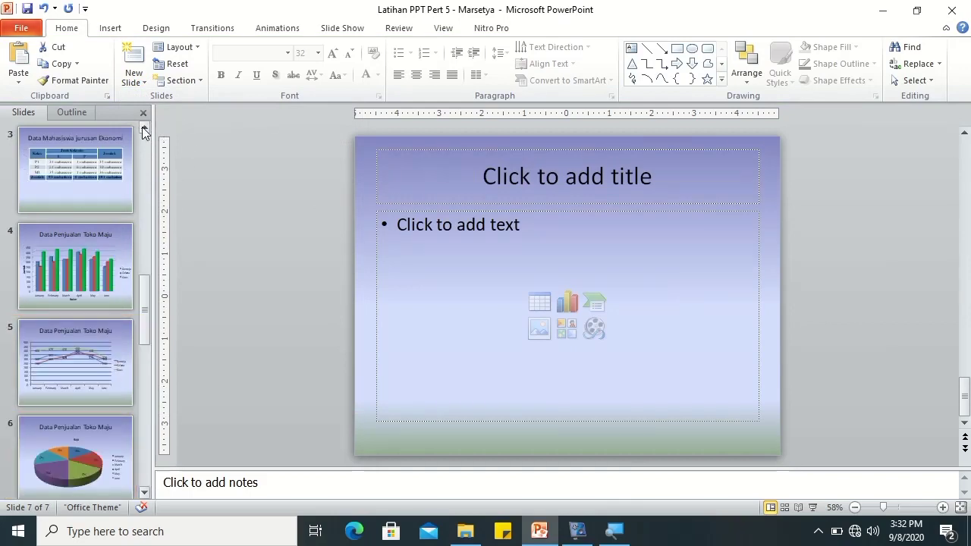
pyautogui.click(144, 492)
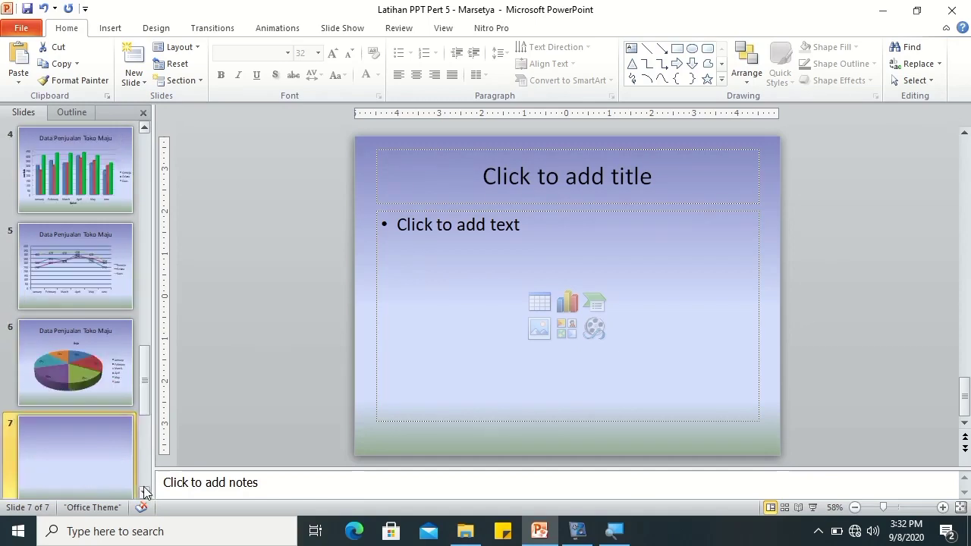
pyautogui.click(144, 492)
pyautogui.click(572, 177)
pyautogui.write('Data Jurusan d')
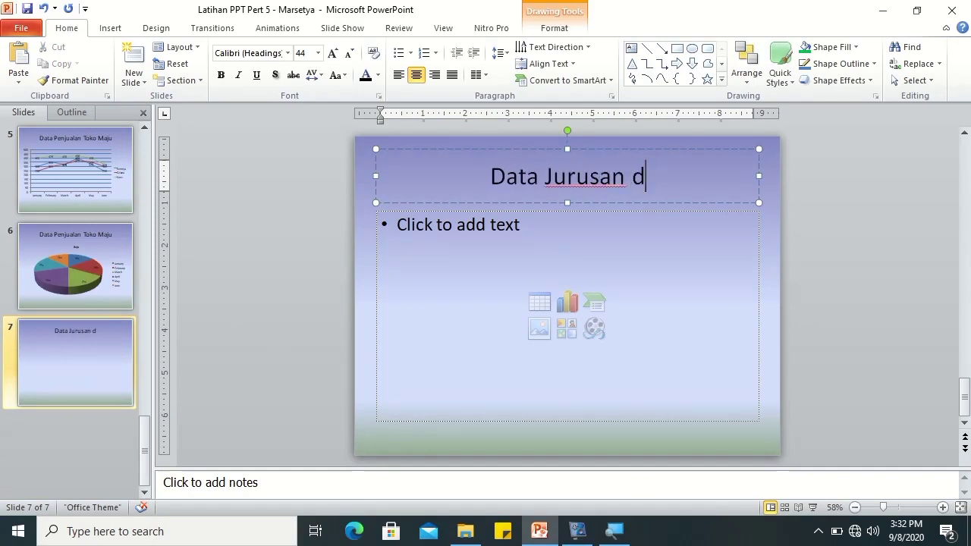
pyautogui.click(146, 165)
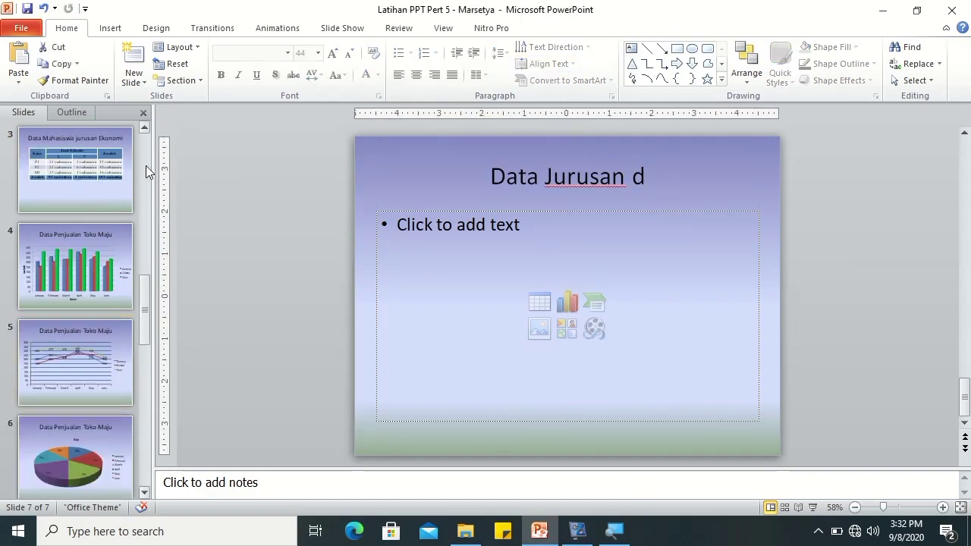
# Replace slide 7's draft title with slide 3's title 'Data Mahasiswa jurusan Ekonomi'
pyautogui.click(116, 160)
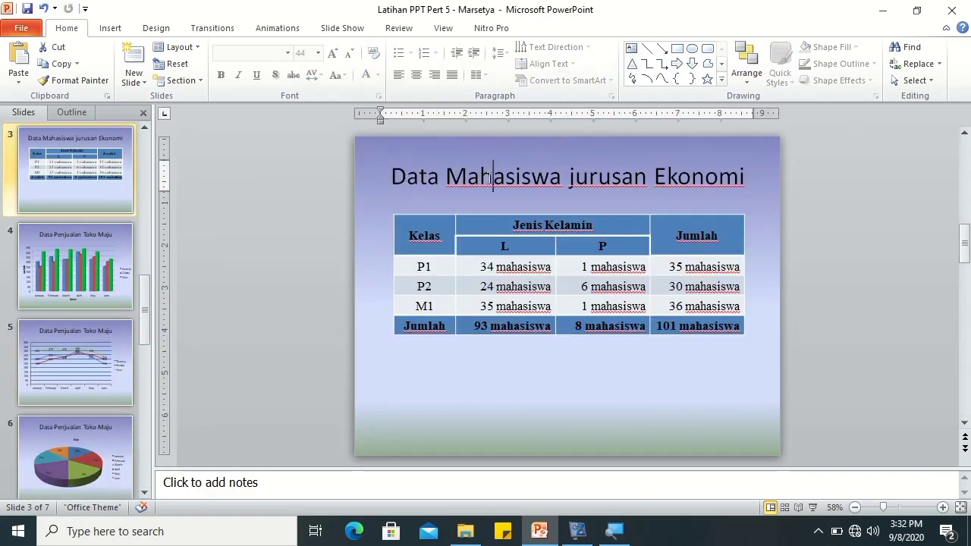
pyautogui.click(491, 178)
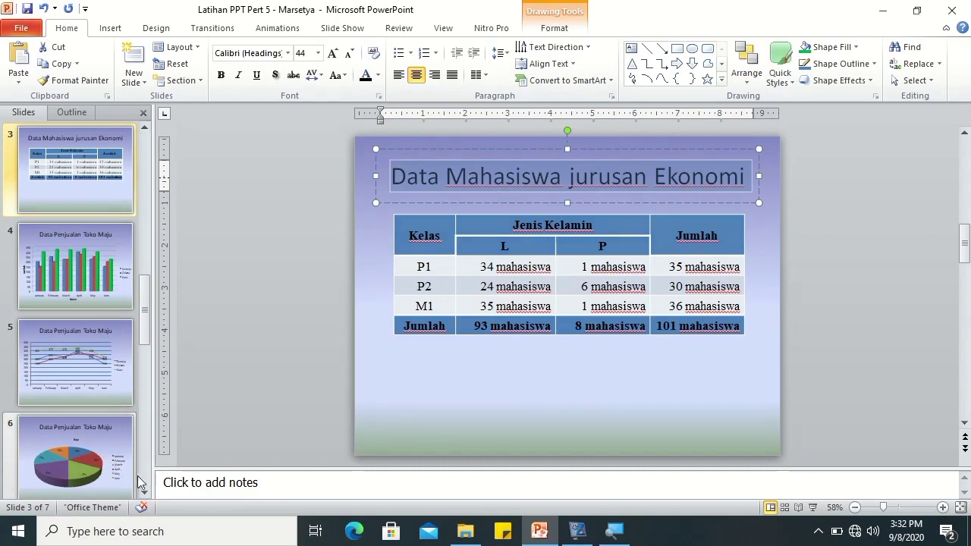
pyautogui.scroll(-3, 139, 483)
pyautogui.click(134, 350)
pyautogui.tripleClick(542, 170)
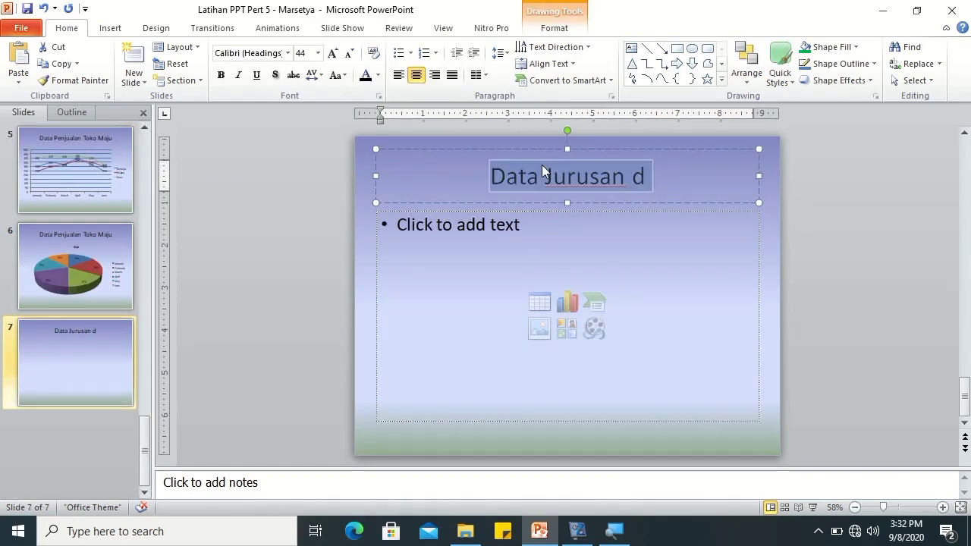
pyautogui.write('Data Mahasiswa jurusan Ekonomi')
# Insert a plain Clustered Column chart in slide 7's content area, after previewing 3-D Clustered Column
pyautogui.click(494, 234)
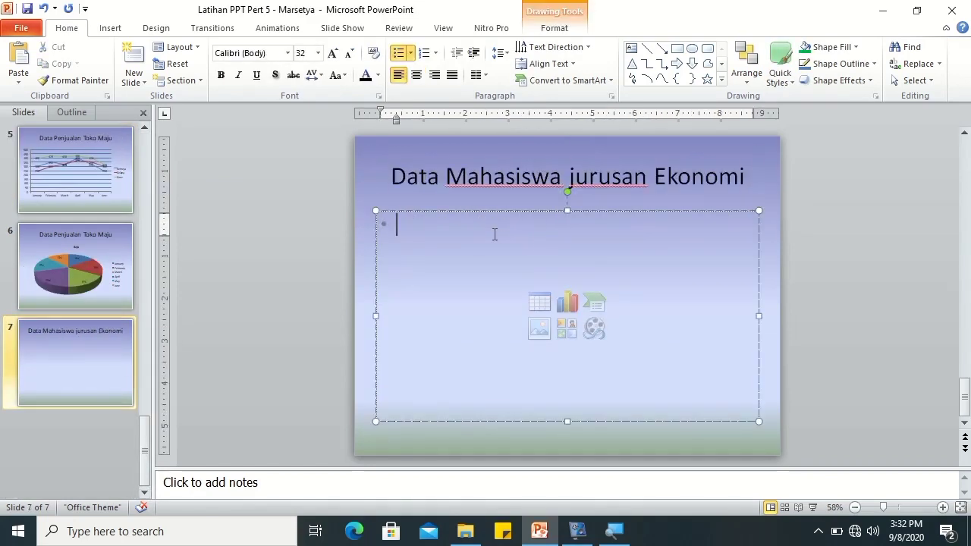
pyautogui.click(565, 304)
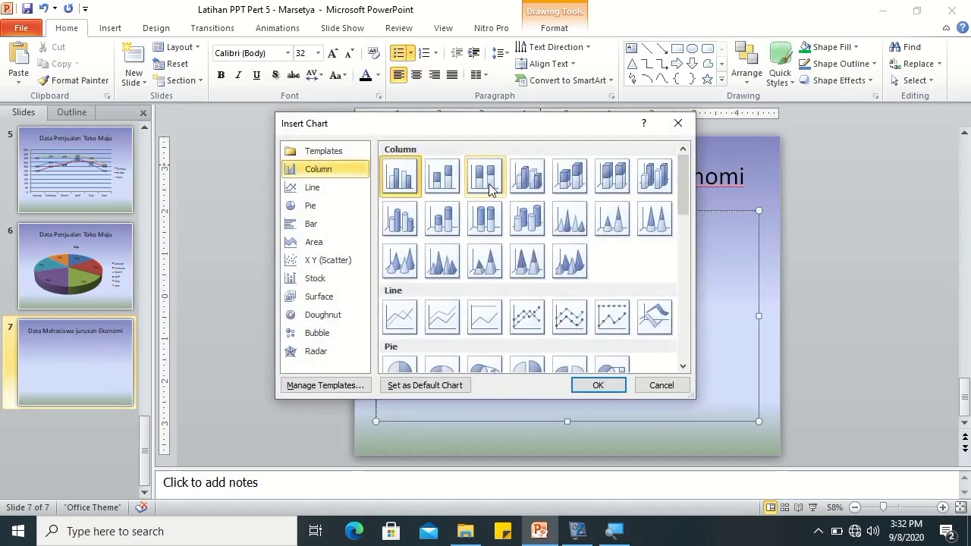
pyautogui.click(528, 179)
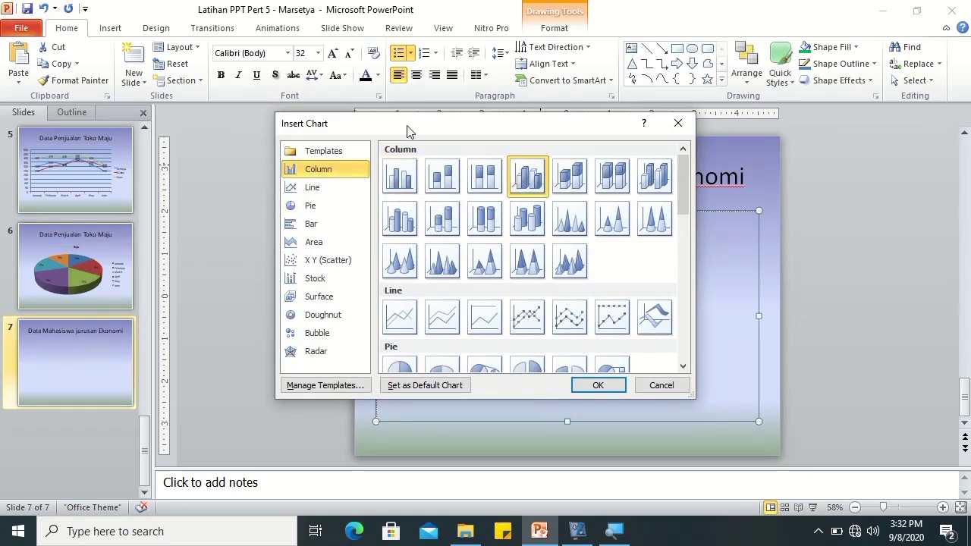
pyautogui.click(400, 175)
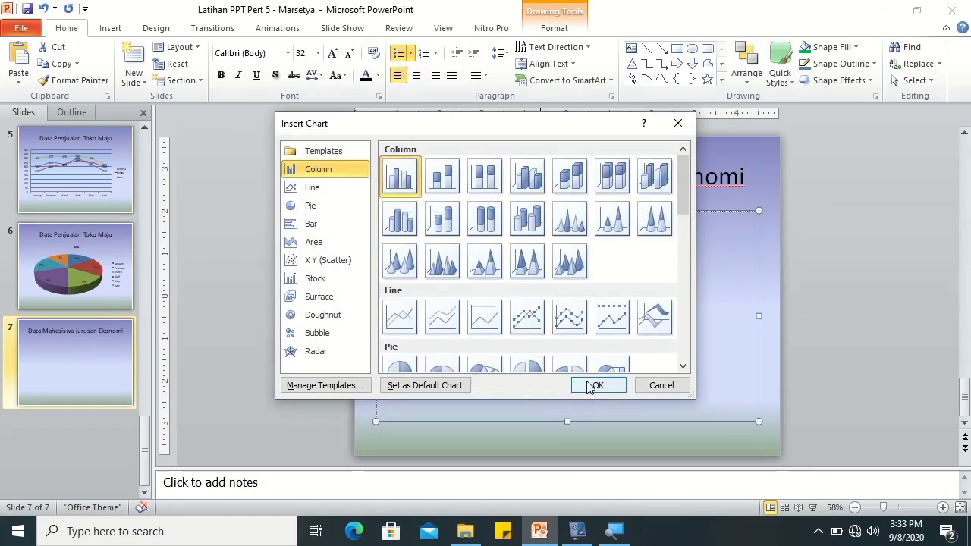
pyautogui.click(596, 385)
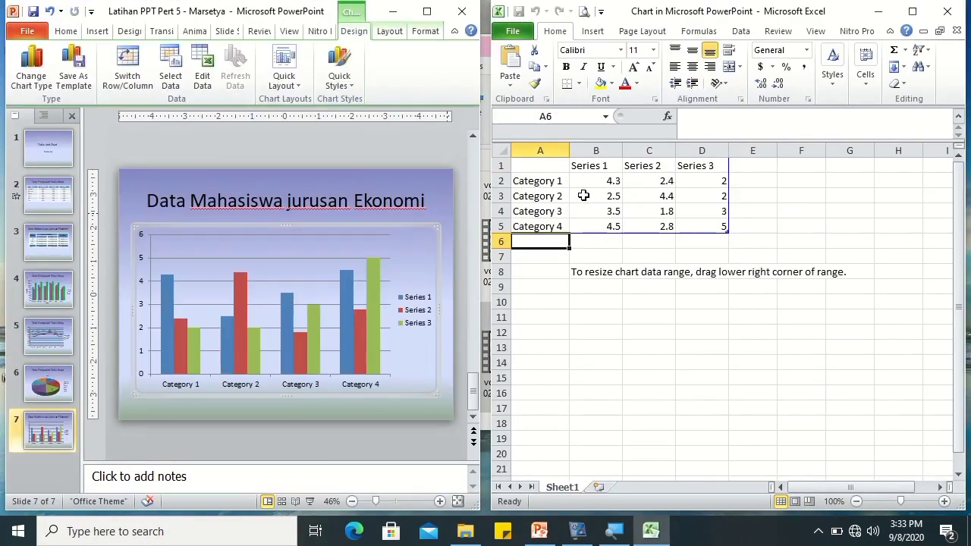
# Name the series P1, P2 and M1 and the categories Laki-laki and Perempuan
pyautogui.click(591, 168)
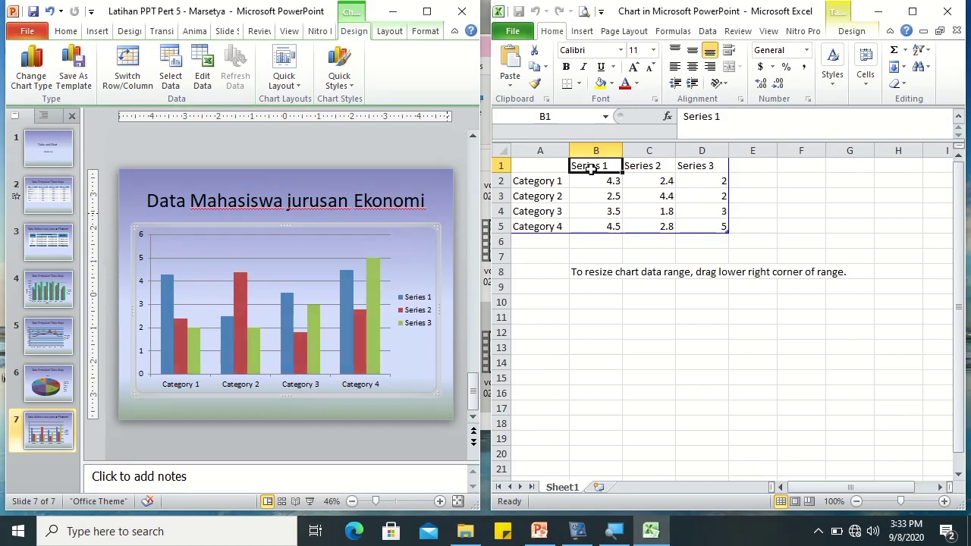
pyautogui.write('L')
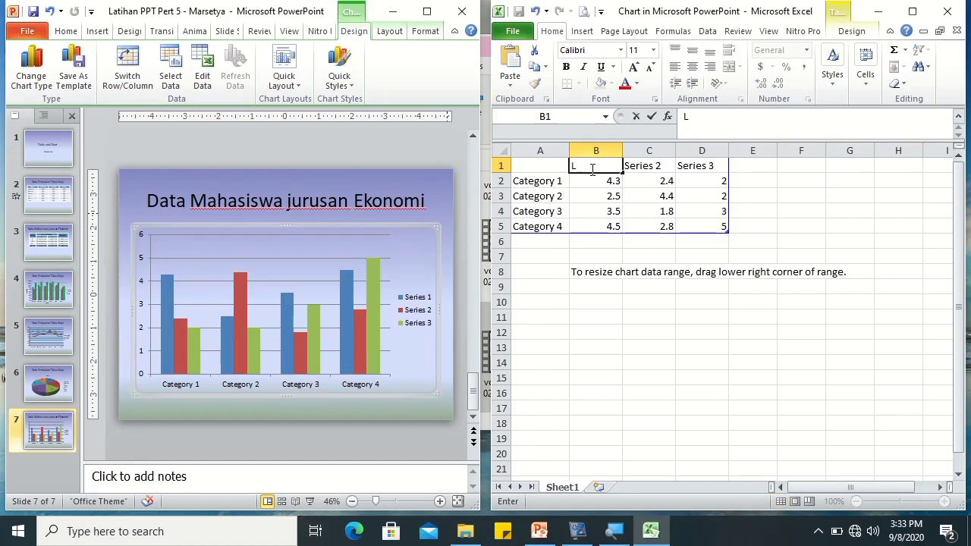
pyautogui.write('L')
pyautogui.write('P1')
pyautogui.press('Tab')
pyautogui.write('P')
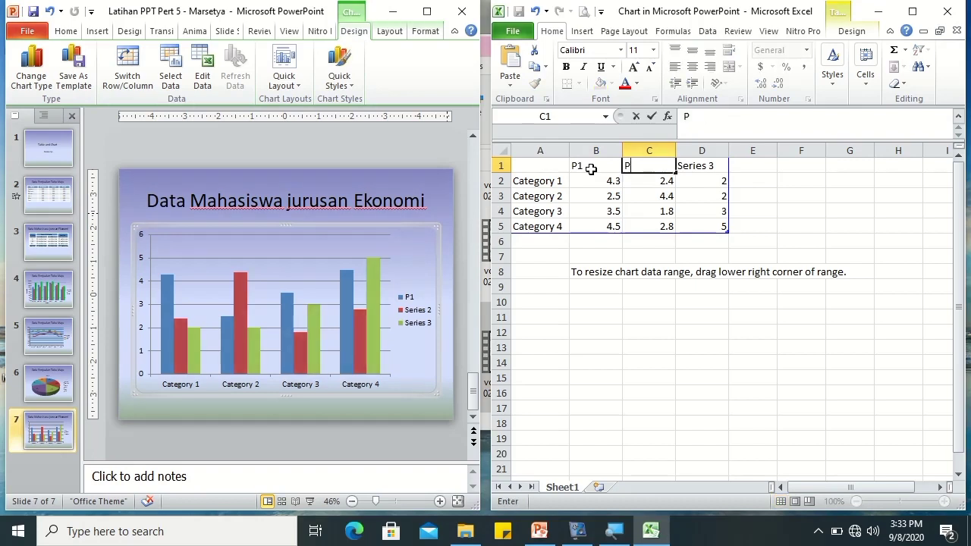
pyautogui.press('Tab')
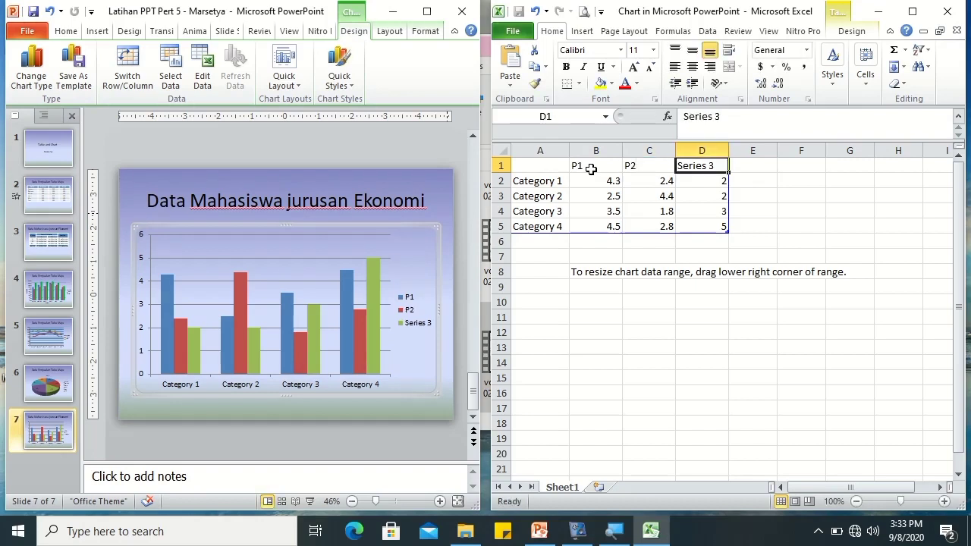
pyautogui.write('M')
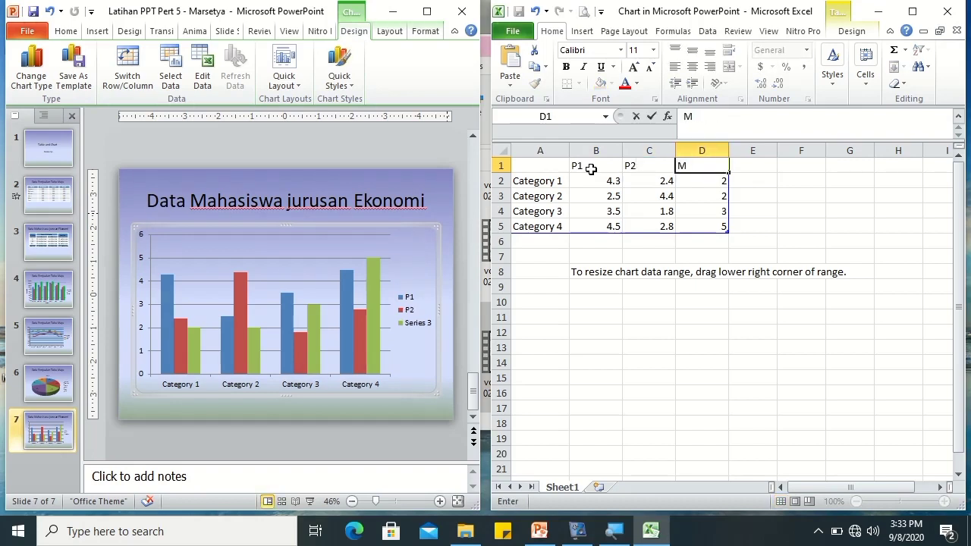
pyautogui.click(591, 176)
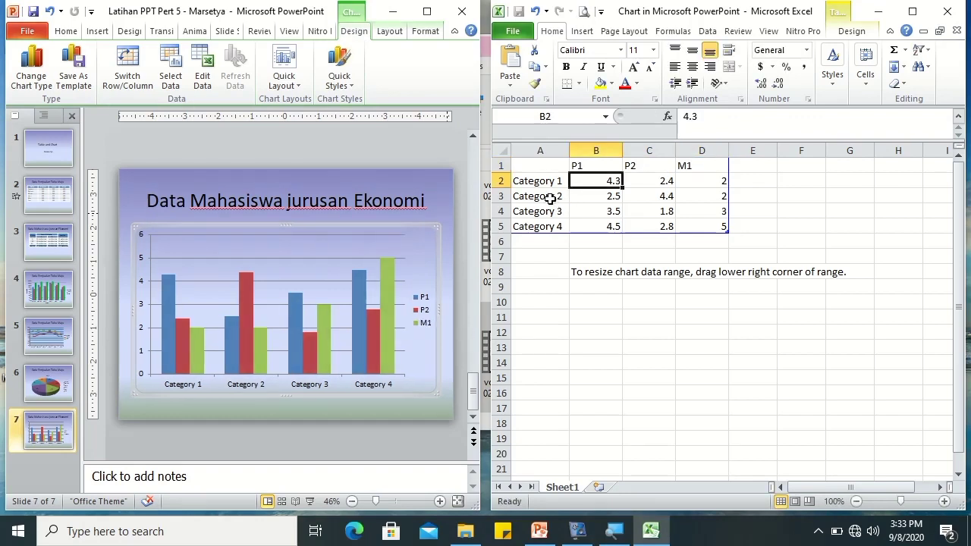
pyautogui.click(555, 176)
pyautogui.write('L')
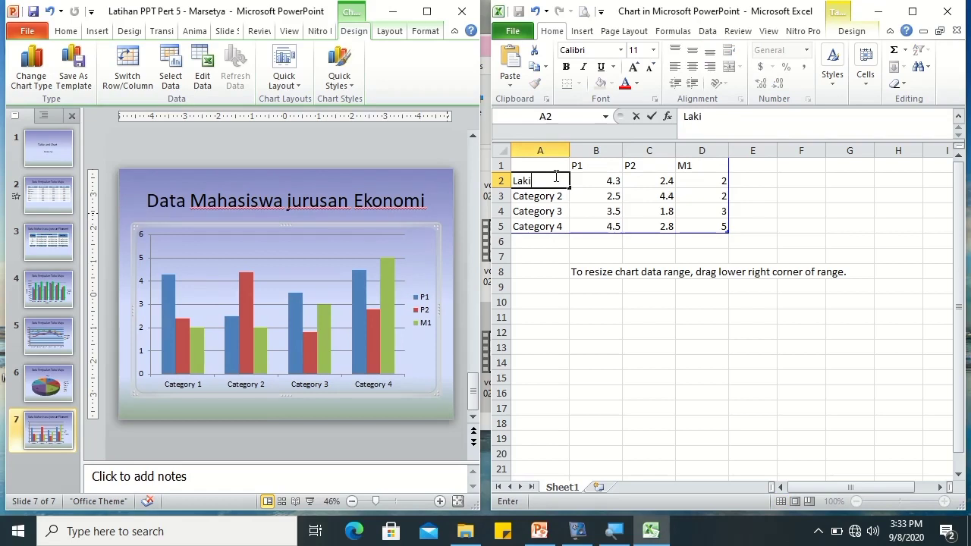
pyautogui.write('aki')
pyautogui.press('Return')
pyautogui.write('Pere')
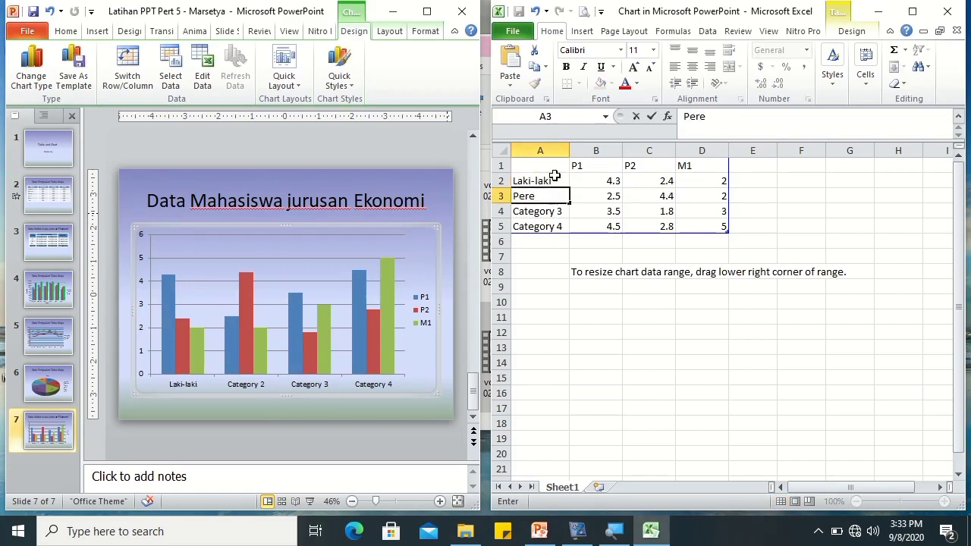
pyautogui.write('mpuan')
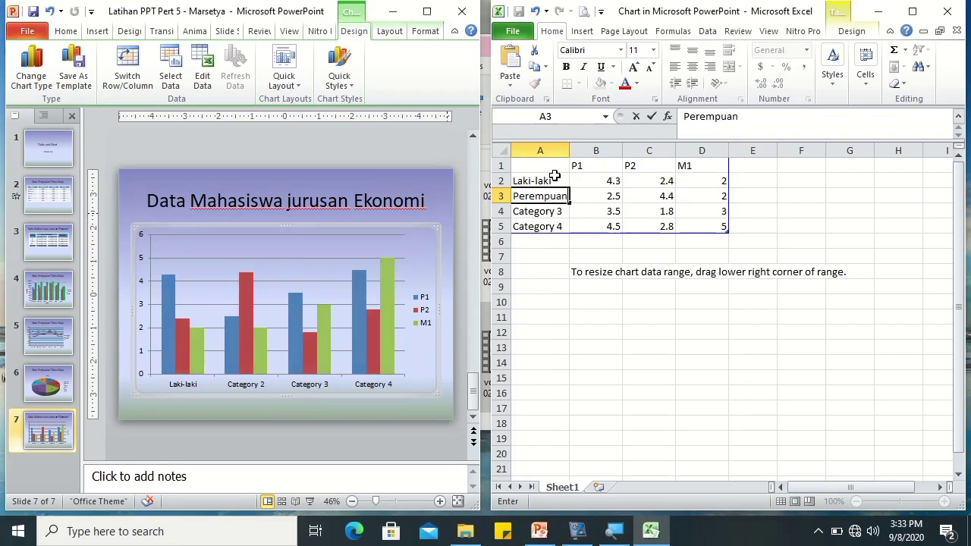
pyautogui.press('Return')
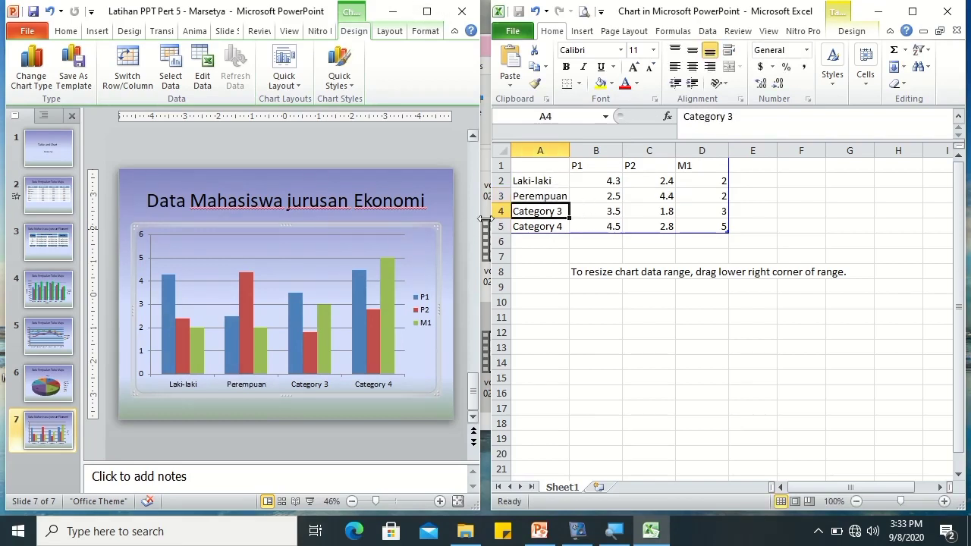
# Delete the unused sample data rows 4 and 5
pyautogui.click(501, 211)
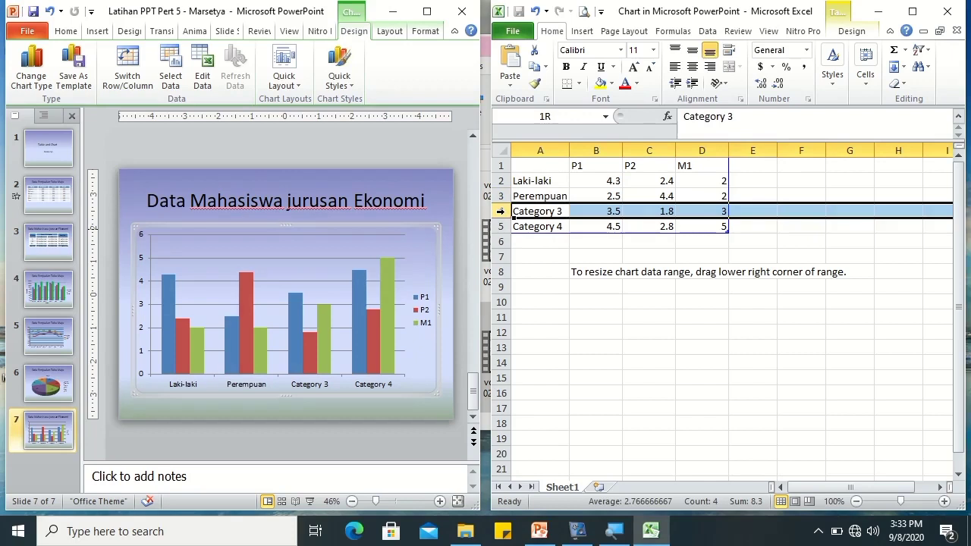
pyautogui.moveTo(501, 210); pyautogui.dragTo(501, 225)
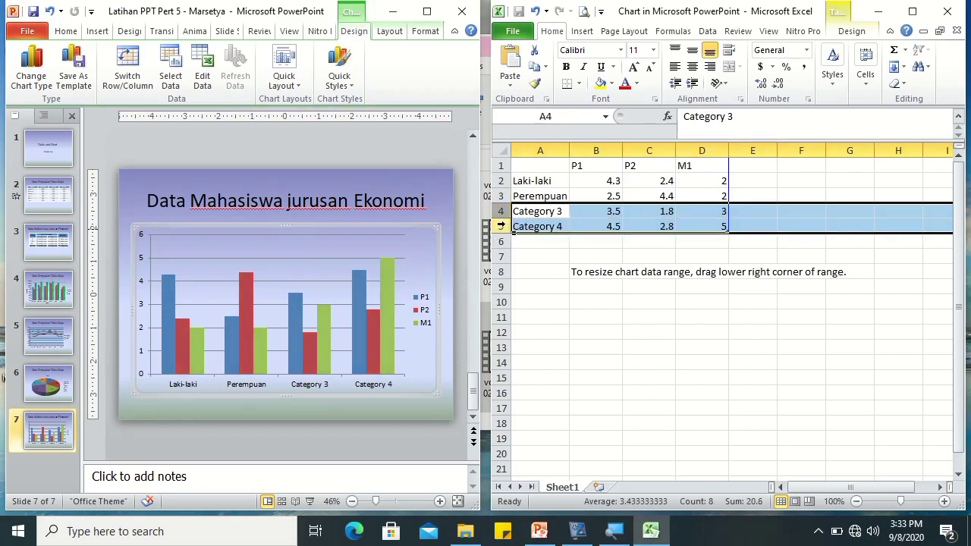
pyautogui.rightClick(501, 226)
pyautogui.click(533, 341)
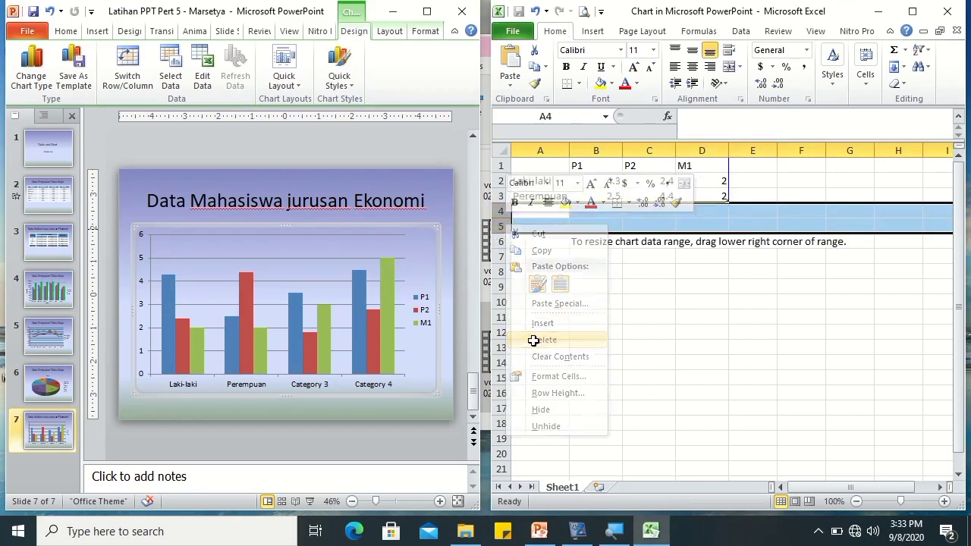
pyautogui.click(627, 211)
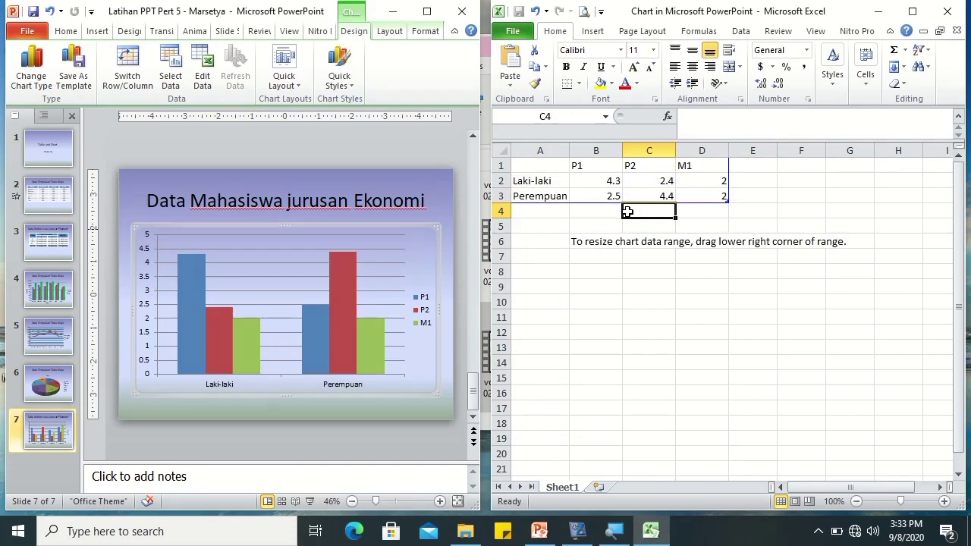
# Enter the Laki-laki values 34, 24 and 35 for P1, P2 and M1
pyautogui.click(605, 180)
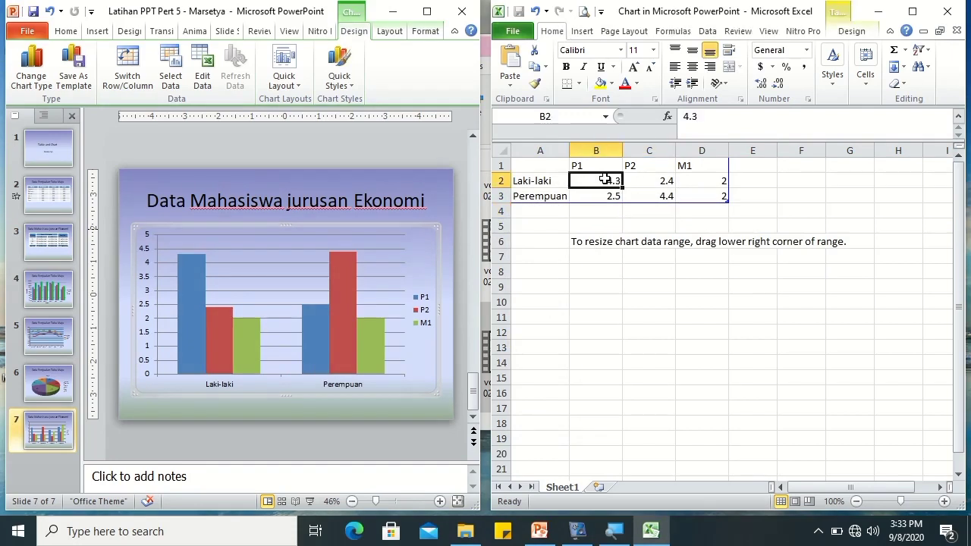
pyautogui.write('34')
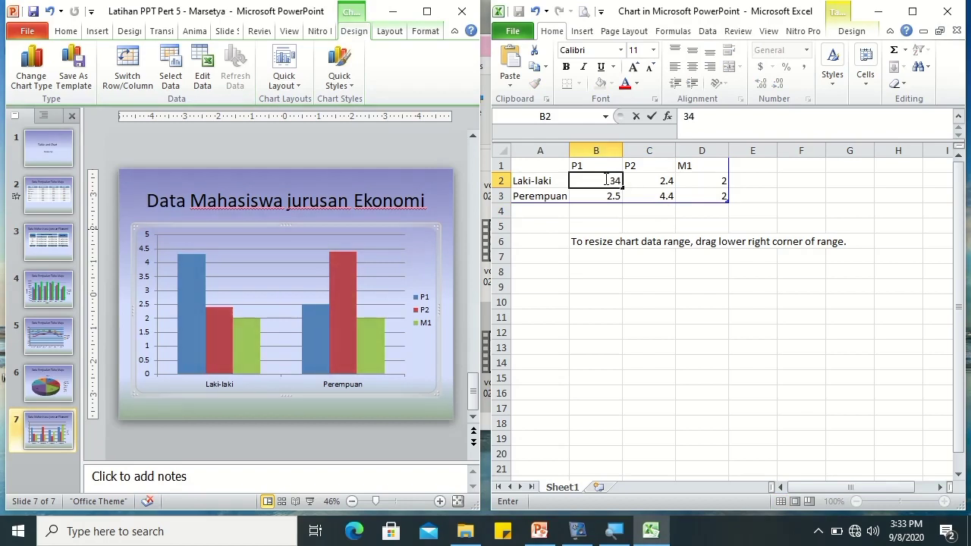
pyautogui.press('Tab')
pyautogui.write('24')
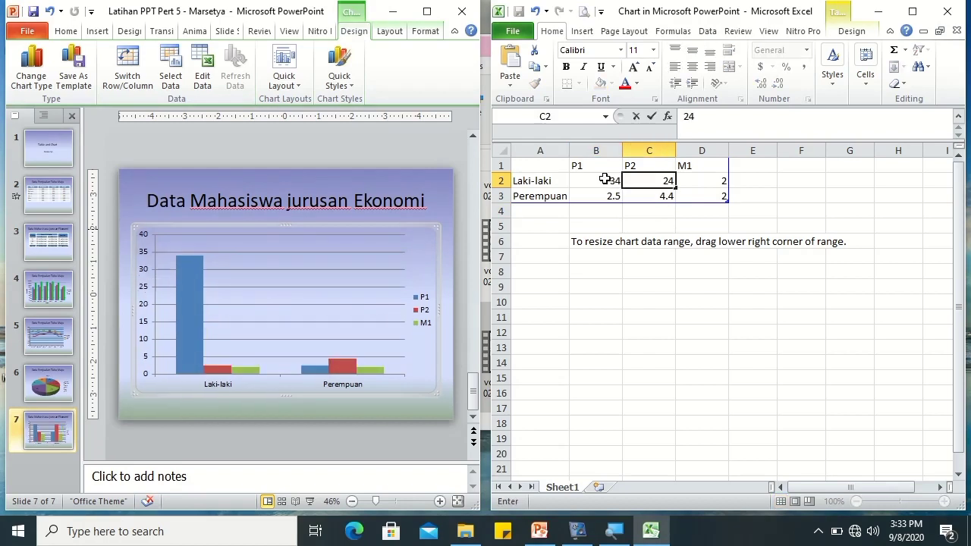
pyautogui.press('Tab')
pyautogui.write('35')
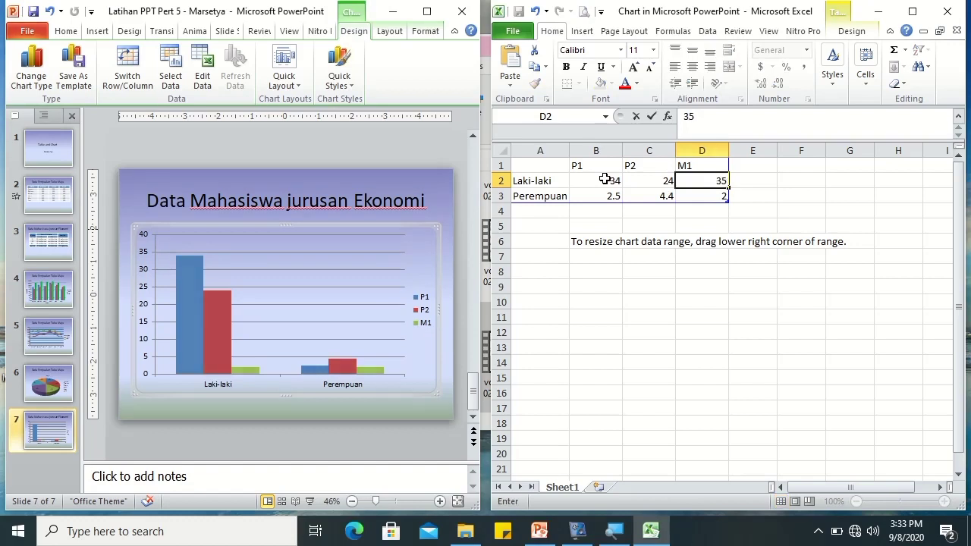
pyautogui.press('Return')
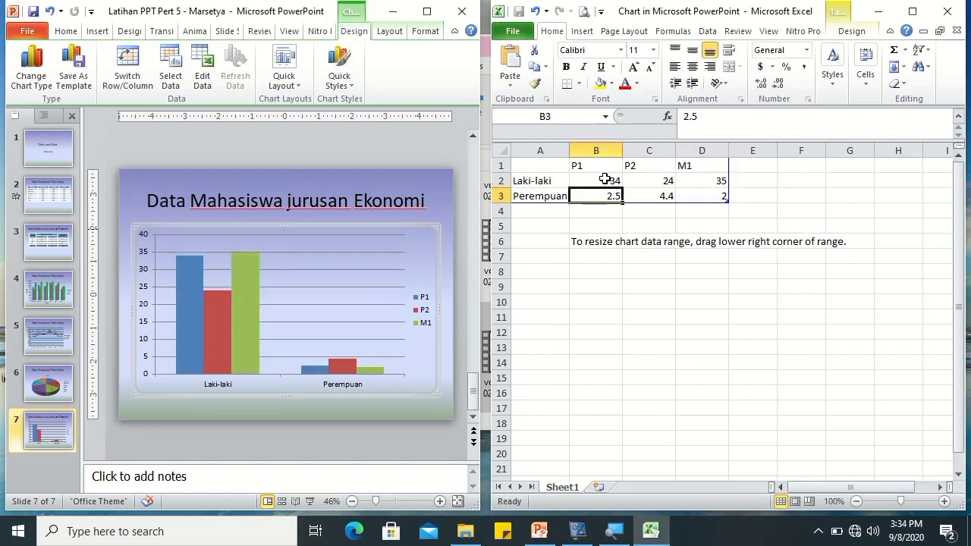
# Enter the Perempuan values 1, 6 and 8, then check the filled range B2:D3
pyautogui.write('1')
pyautogui.press('Tab')
pyautogui.write('6')
pyautogui.press('Tab')
pyautogui.write('8')
pyautogui.press('Return')
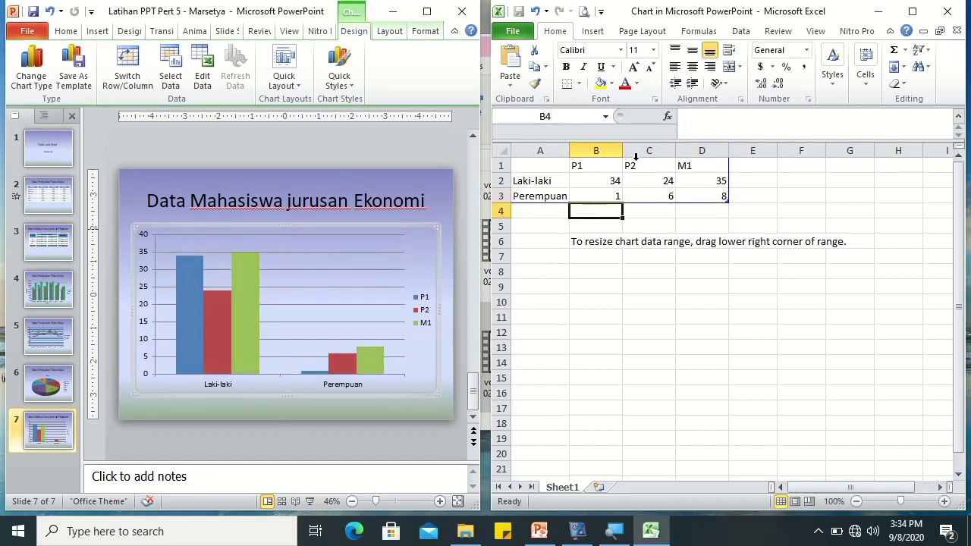
pyautogui.moveTo(603, 181); pyautogui.dragTo(690, 192)
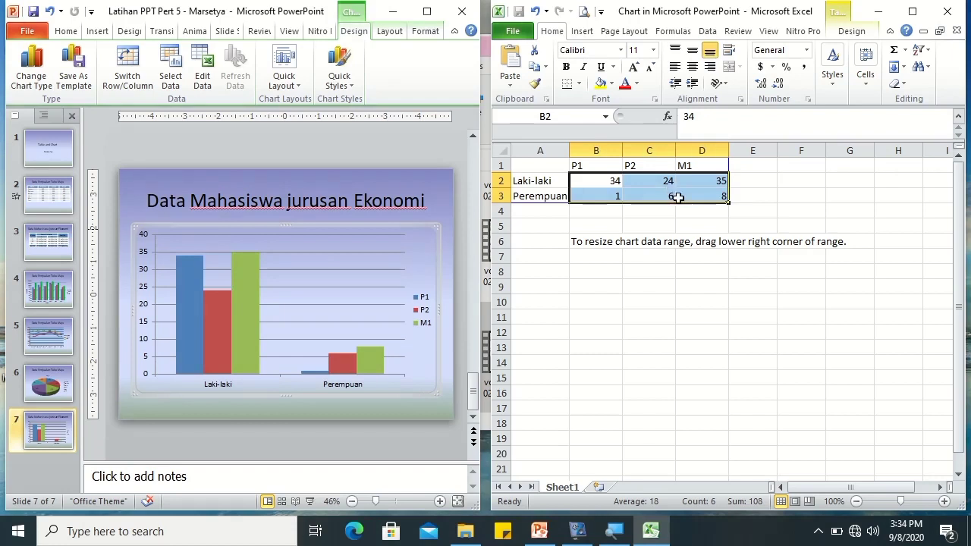
pyautogui.click(664, 197)
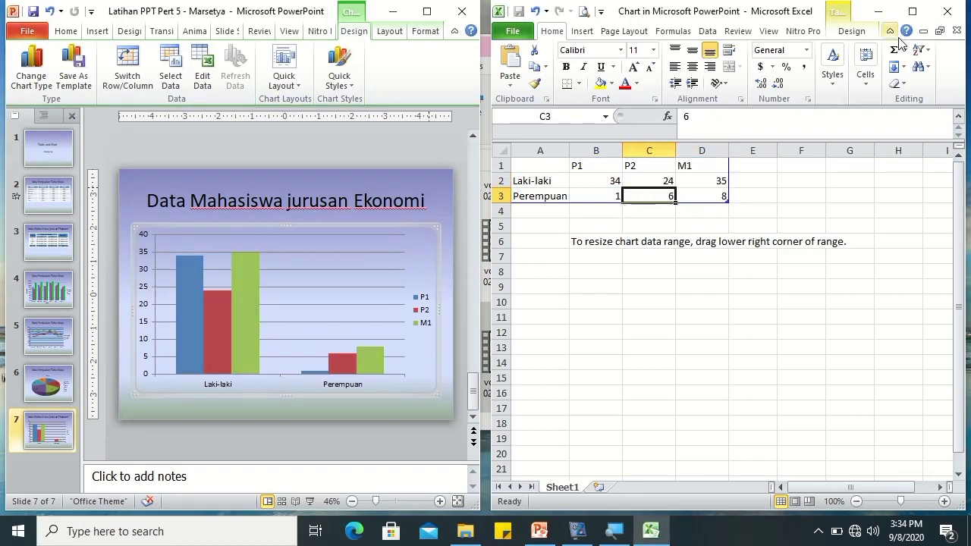
pyautogui.click(642, 212)
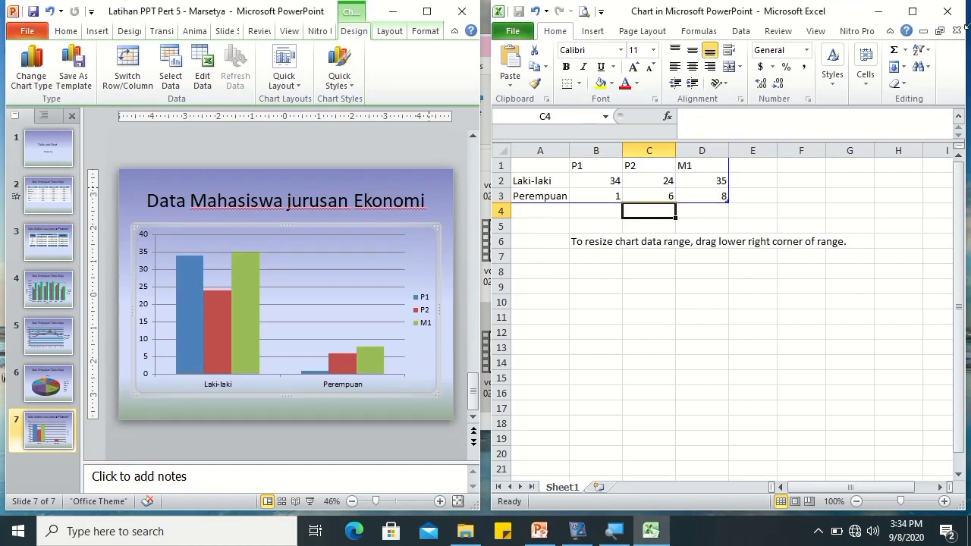
# Close the data sheet, apply chart Layout 9, and delete the chart title
pyautogui.click(948, 10)
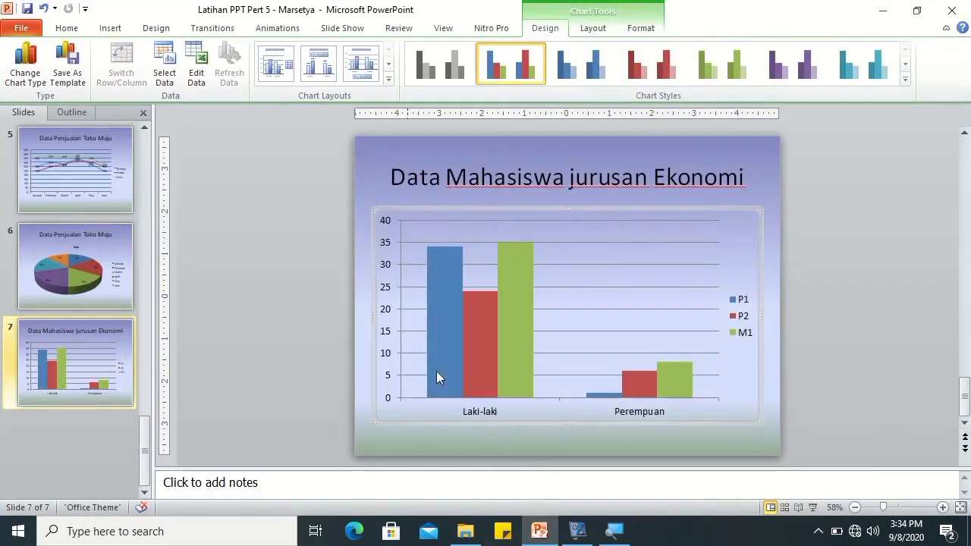
pyautogui.click(389, 80)
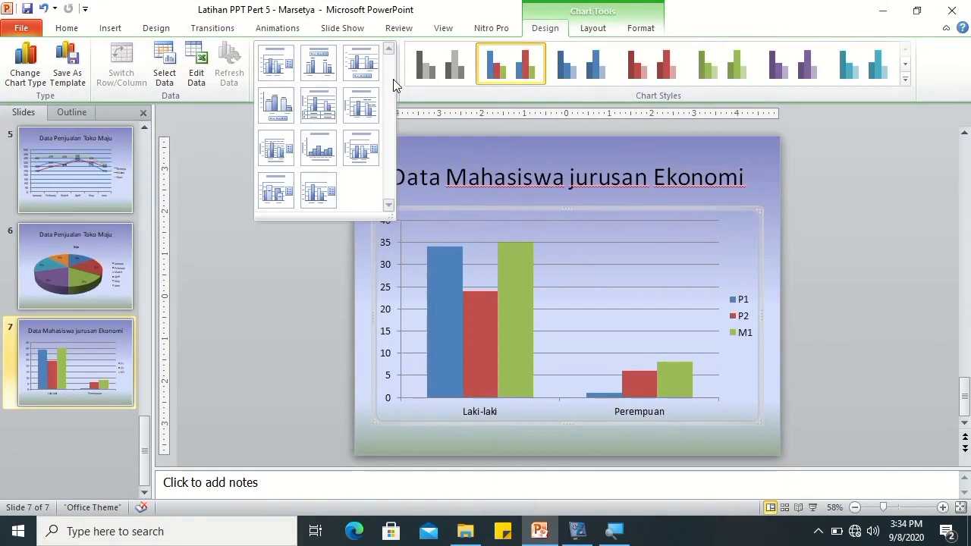
pyautogui.click(352, 155)
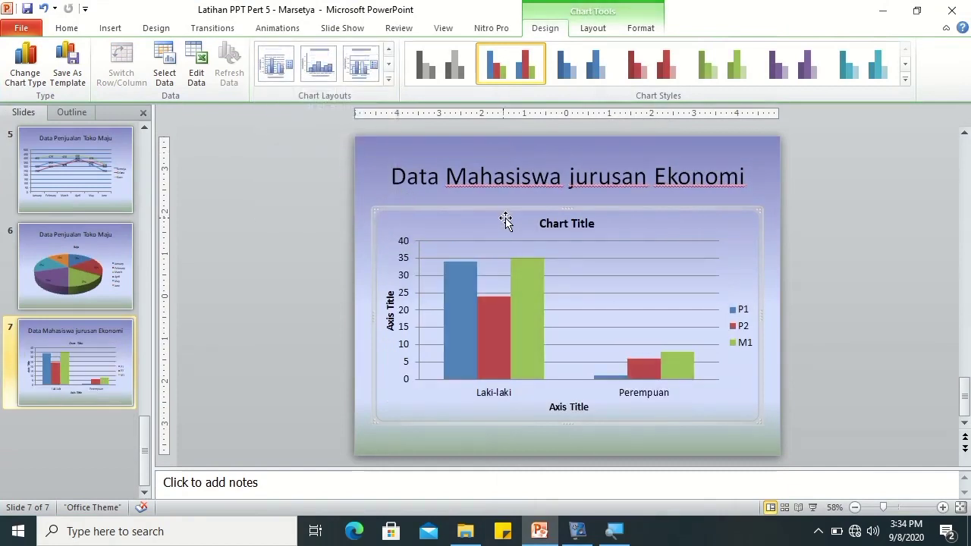
pyautogui.click(551, 223)
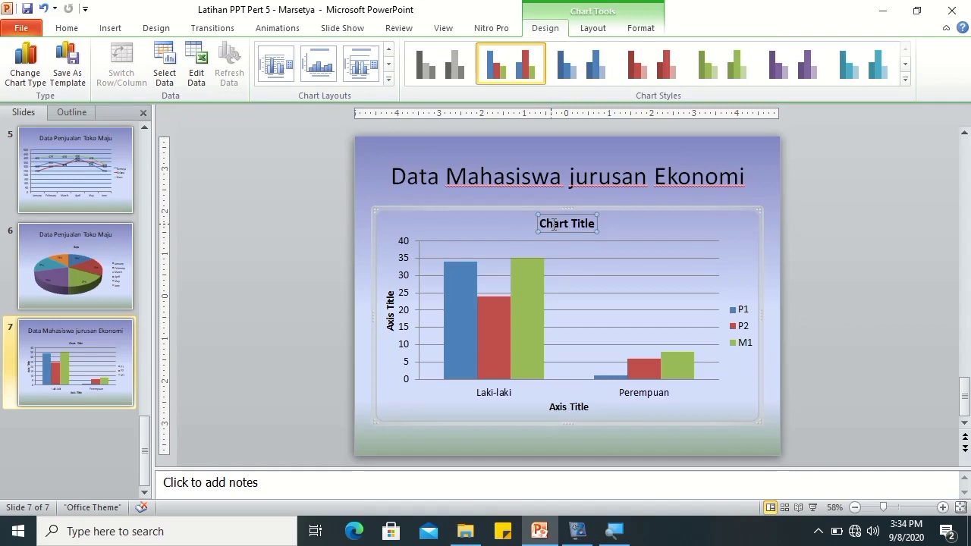
pyautogui.press('Delete')
# Title the vertical axis 'Jumlah Mahasiswa' and the horizontal axis 'Jenis kelamin'
pyautogui.click(390, 300)
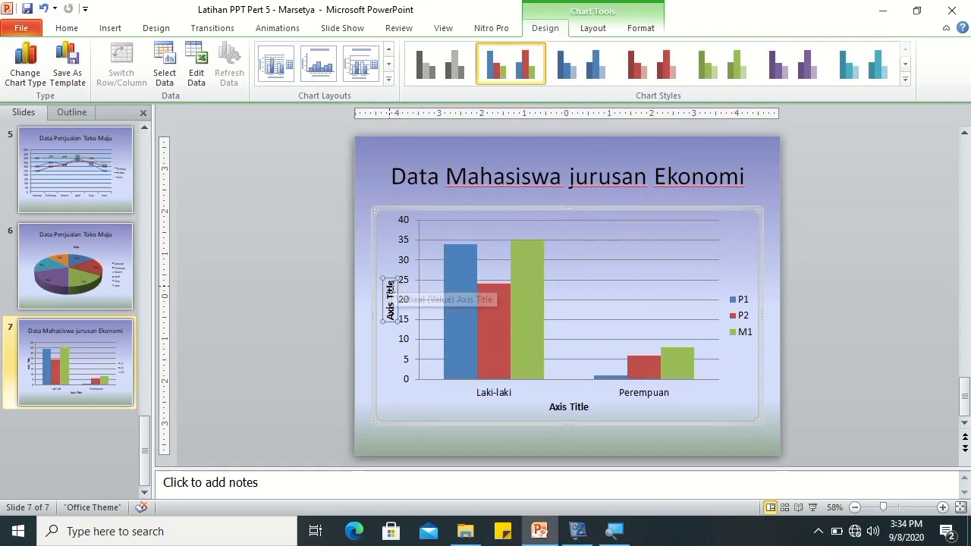
pyautogui.click(391, 289)
pyautogui.hotkey('ctrl', 'a')
pyautogui.press('BackSpace')
pyautogui.write('Jumlah Mahasiswa')
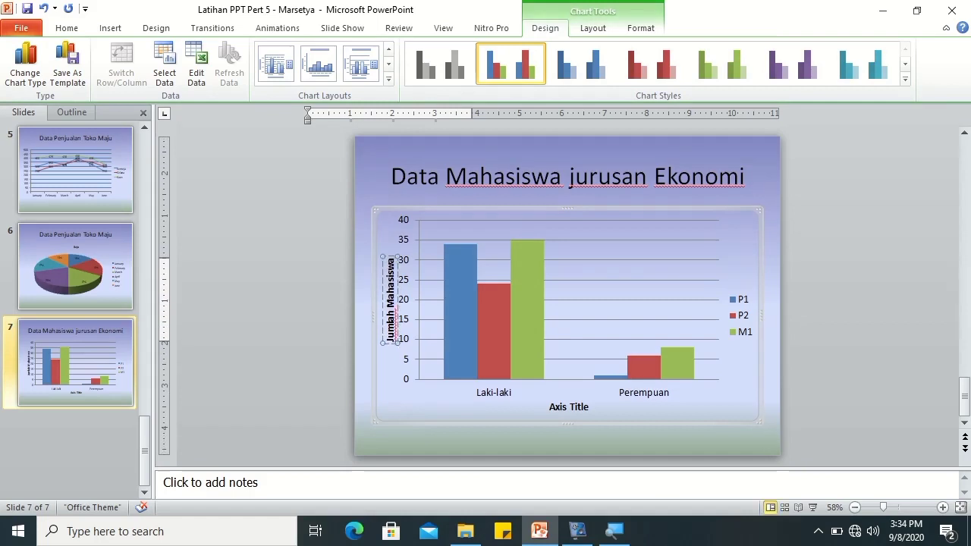
pyautogui.click(560, 410)
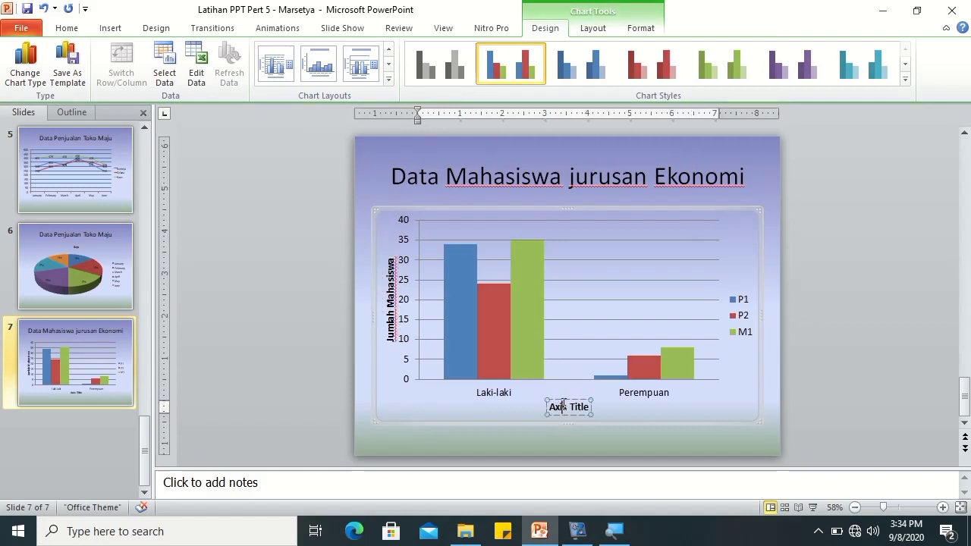
pyautogui.write('Jen')
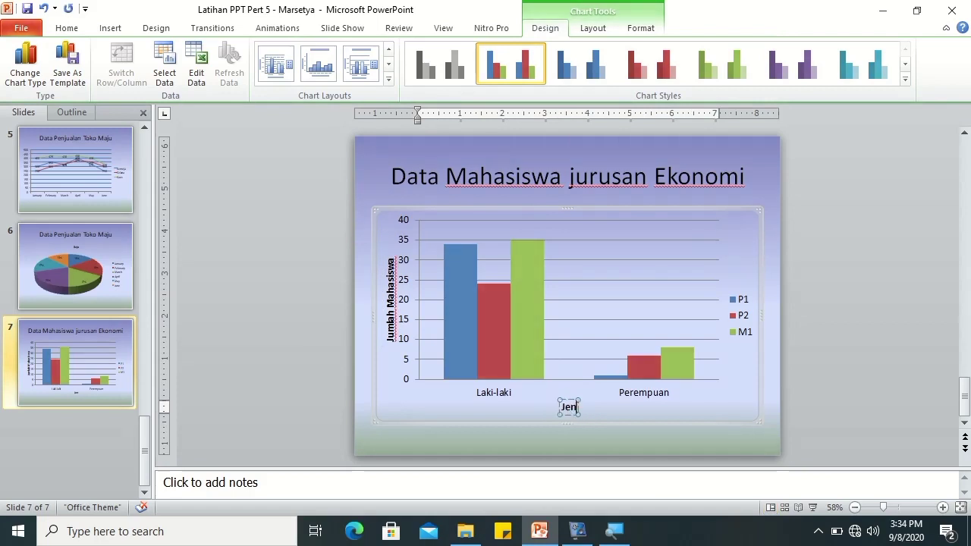
pyautogui.write('is kelamin')
pyautogui.click(530, 437)
pyautogui.click(540, 280)
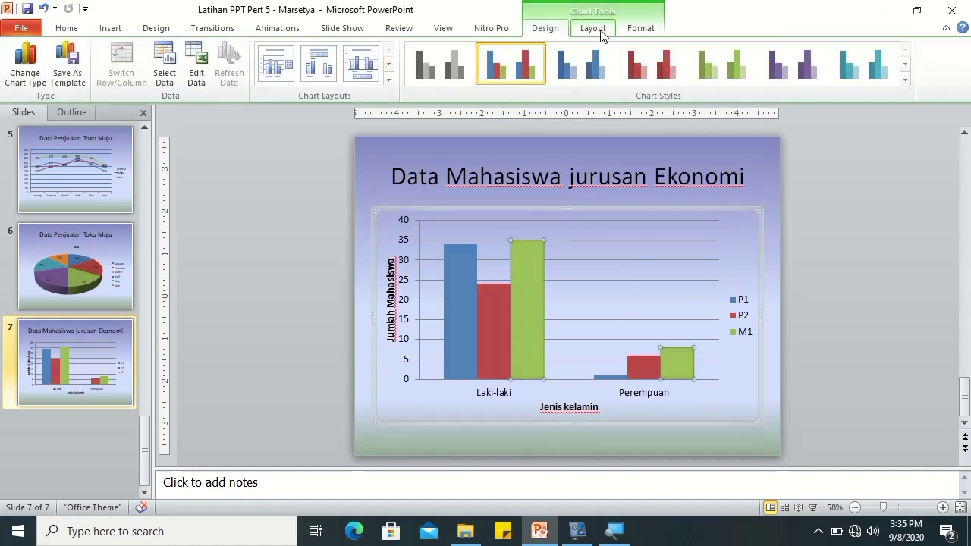
# Add centred value data labels to the M1 bars, then to all bars
pyautogui.click(596, 31)
pyautogui.click(336, 78)
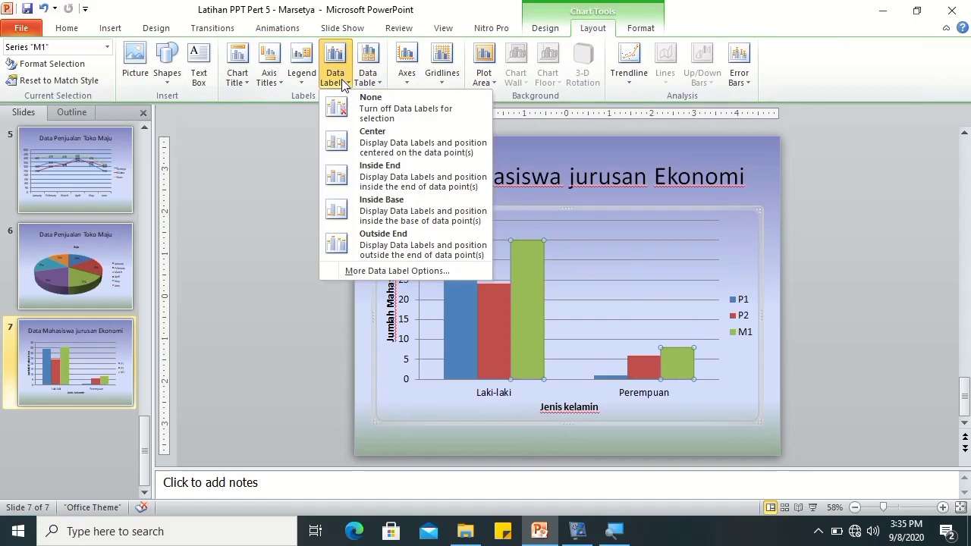
pyautogui.click(355, 149)
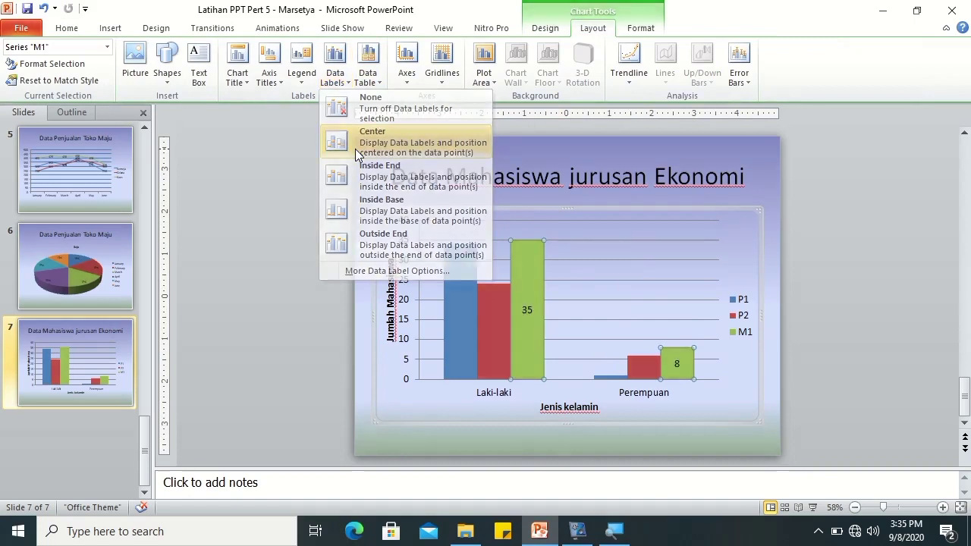
pyautogui.click(438, 211)
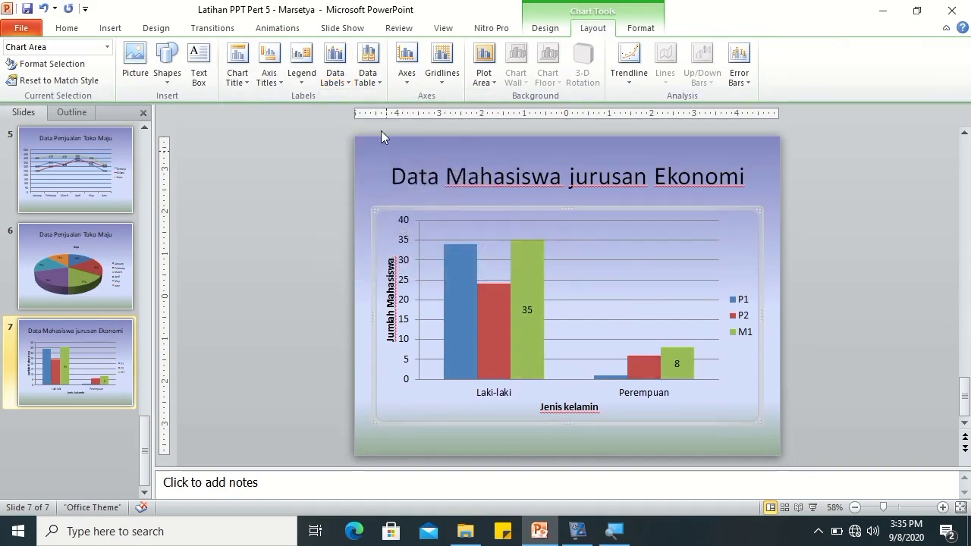
pyautogui.click(335, 72)
pyautogui.click(365, 148)
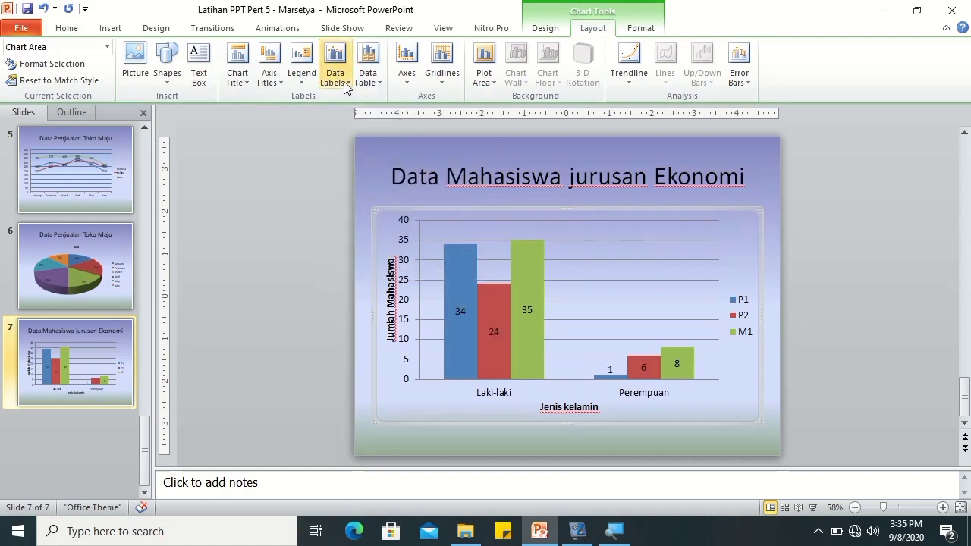
# Move all data labels to the Inside End position of the bars
pyautogui.click(343, 82)
pyautogui.click(362, 173)
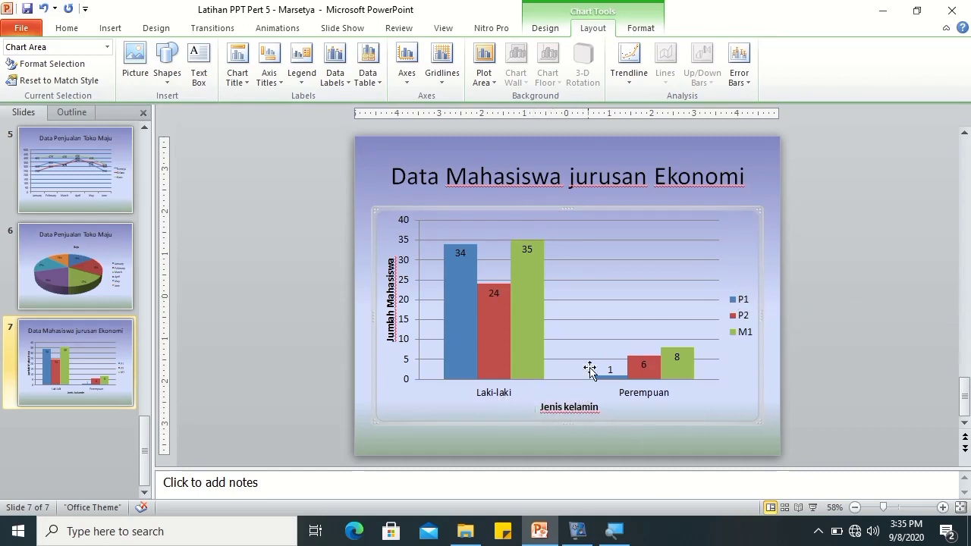
pyautogui.click(603, 269)
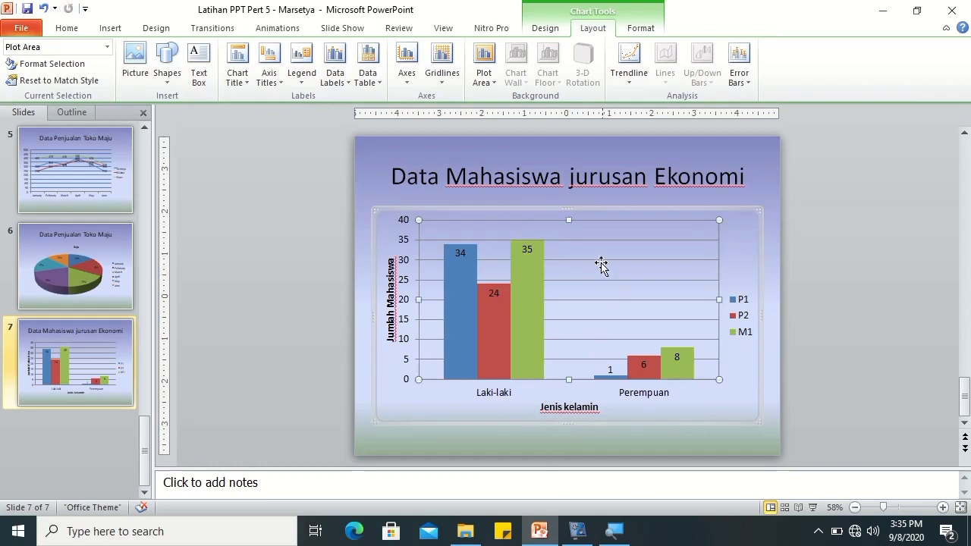
pyautogui.click(543, 30)
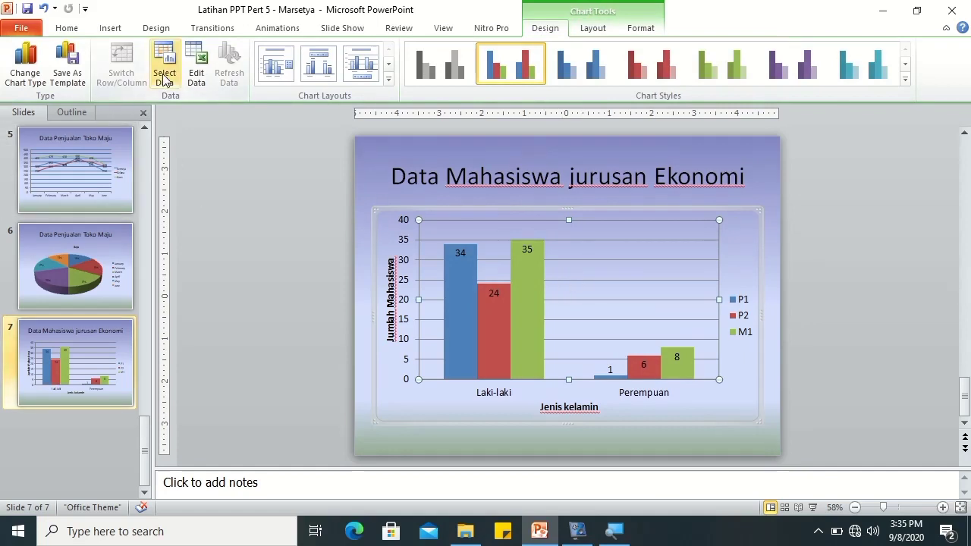
# Switch rows and columns so bars group by class P1, P2 and M1
pyautogui.rightClick(568, 247)
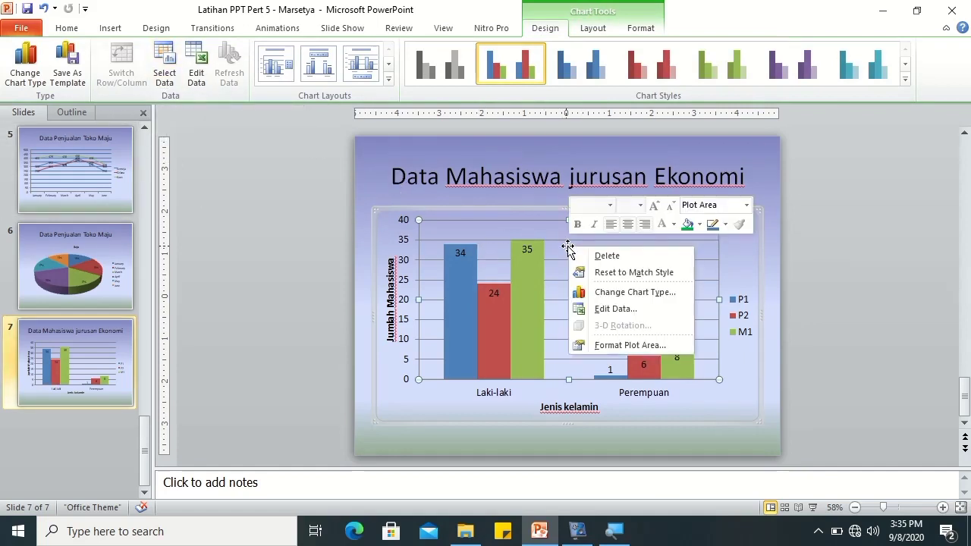
pyautogui.press('Escape')
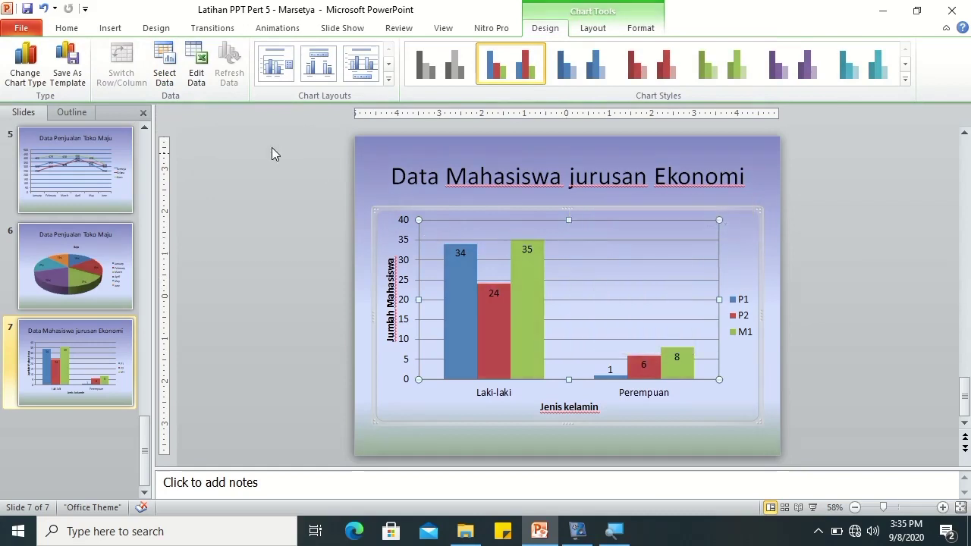
pyautogui.click(167, 78)
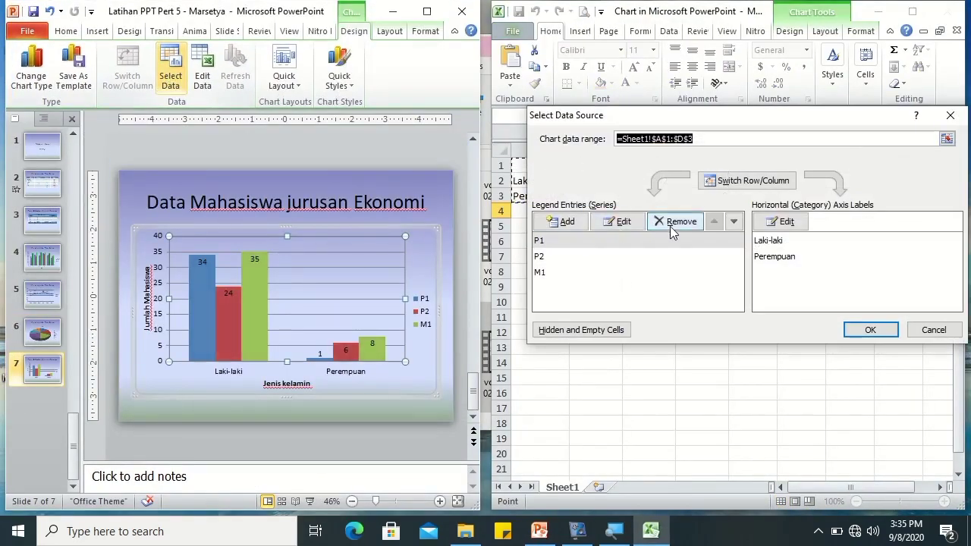
pyautogui.click(740, 185)
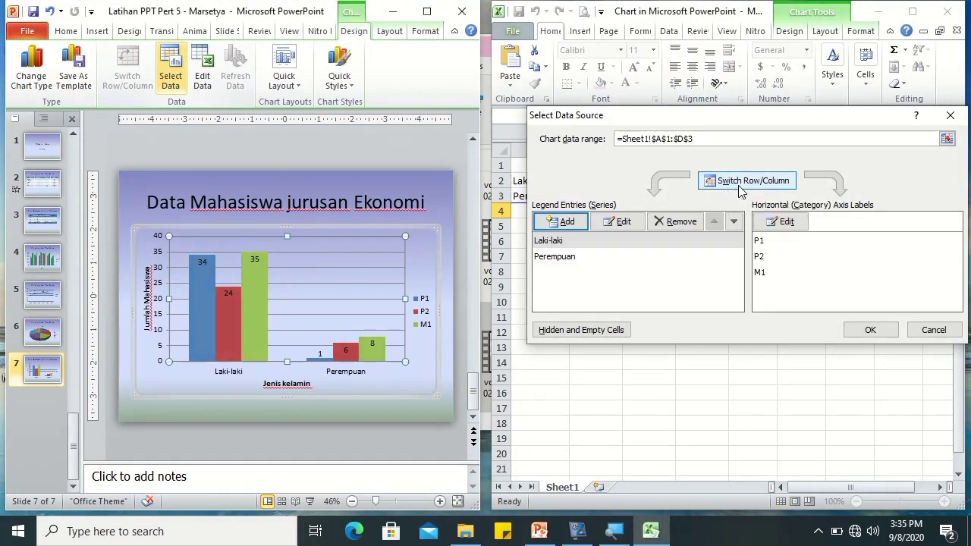
pyautogui.click(865, 329)
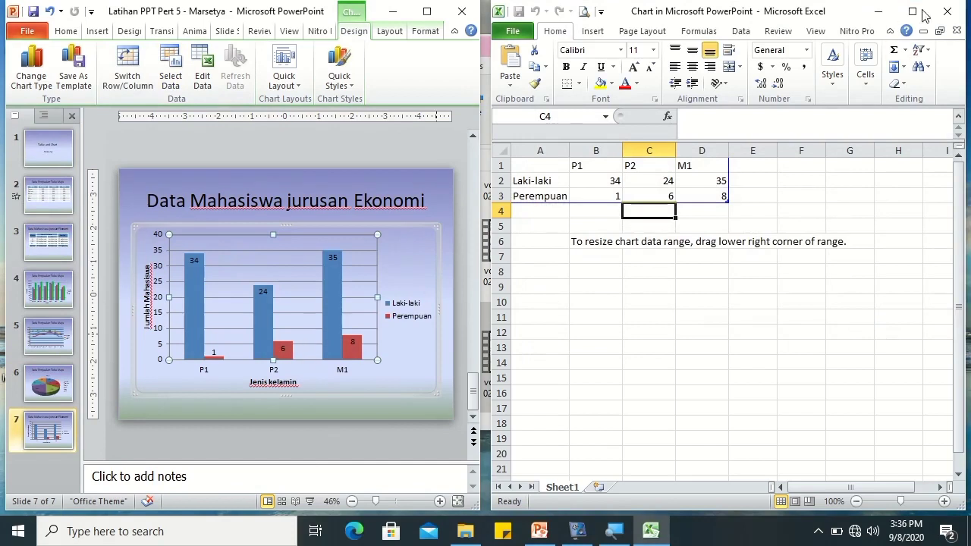
pyautogui.click(947, 10)
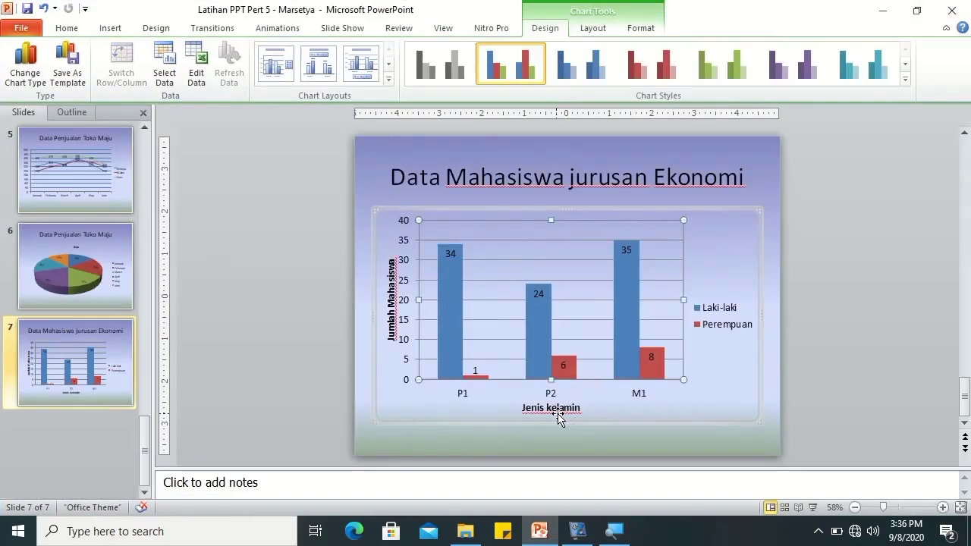
# Replace the horizontal axis title 'Jenis kelamin' with 'Kelas'
pyautogui.click(558, 411)
pyautogui.click(557, 410)
pyautogui.tripleClick(558, 409)
pyautogui.write('Kelas')
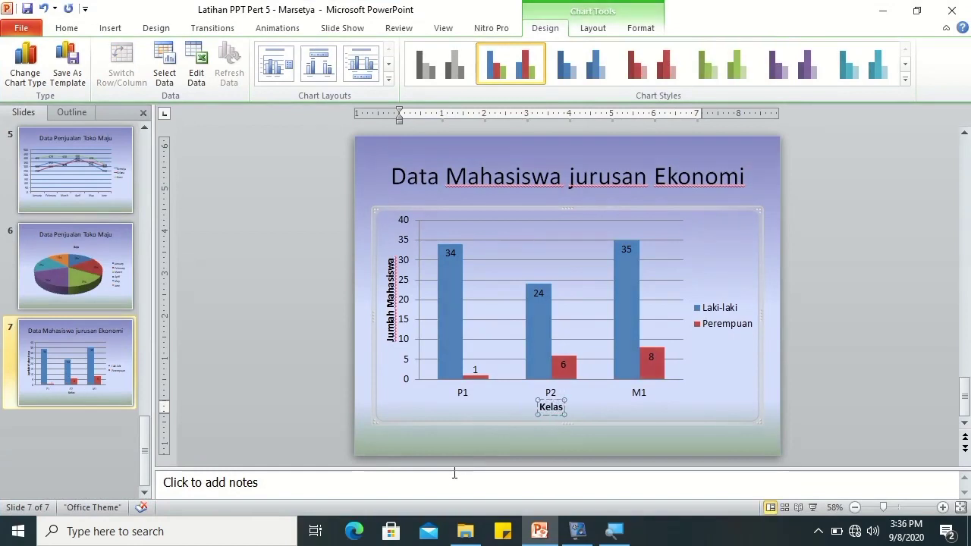
pyautogui.click(452, 430)
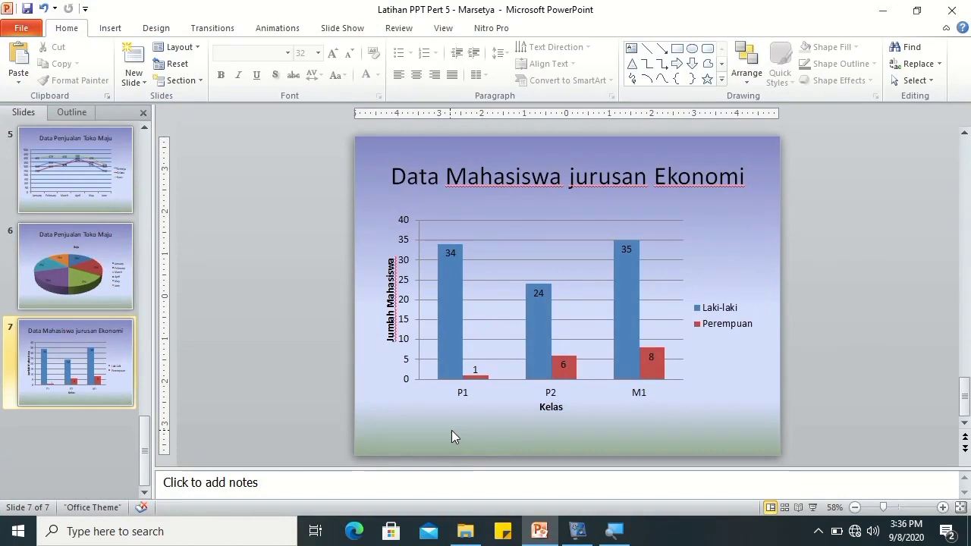